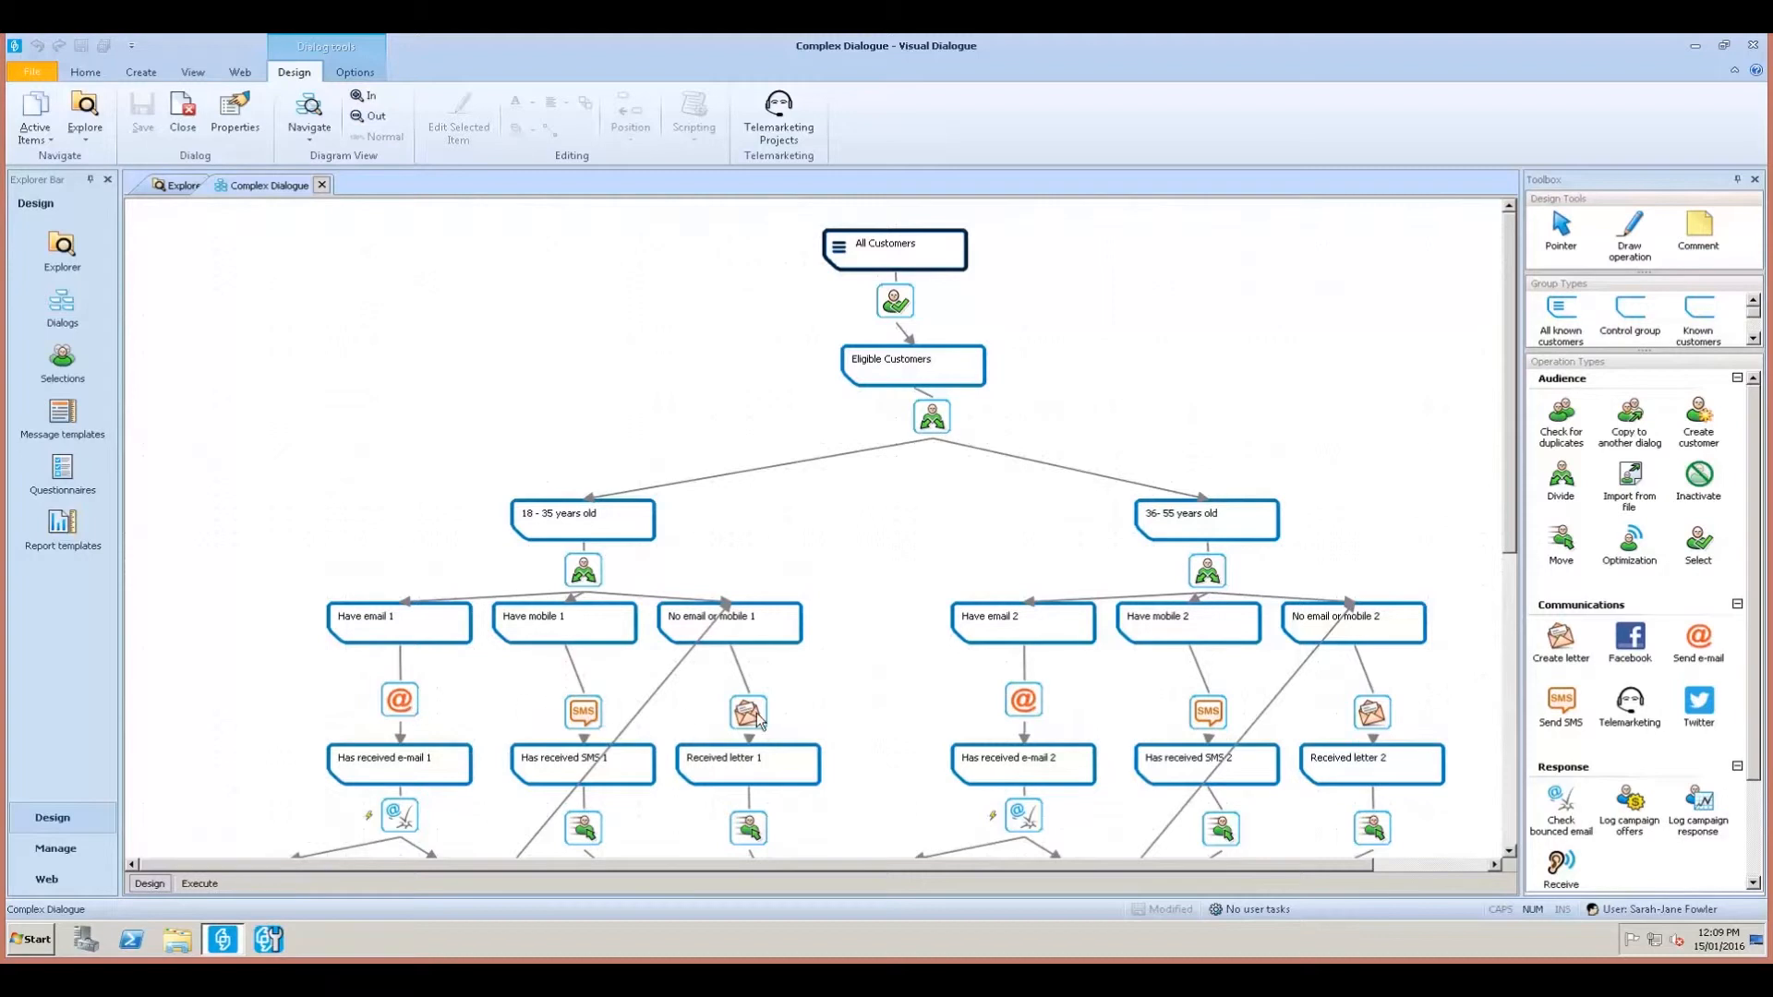
Zoom out to show the full campaign flowchart and bring up the diagram design options.
{"action": "left_click", "coordinate": [372, 117]}
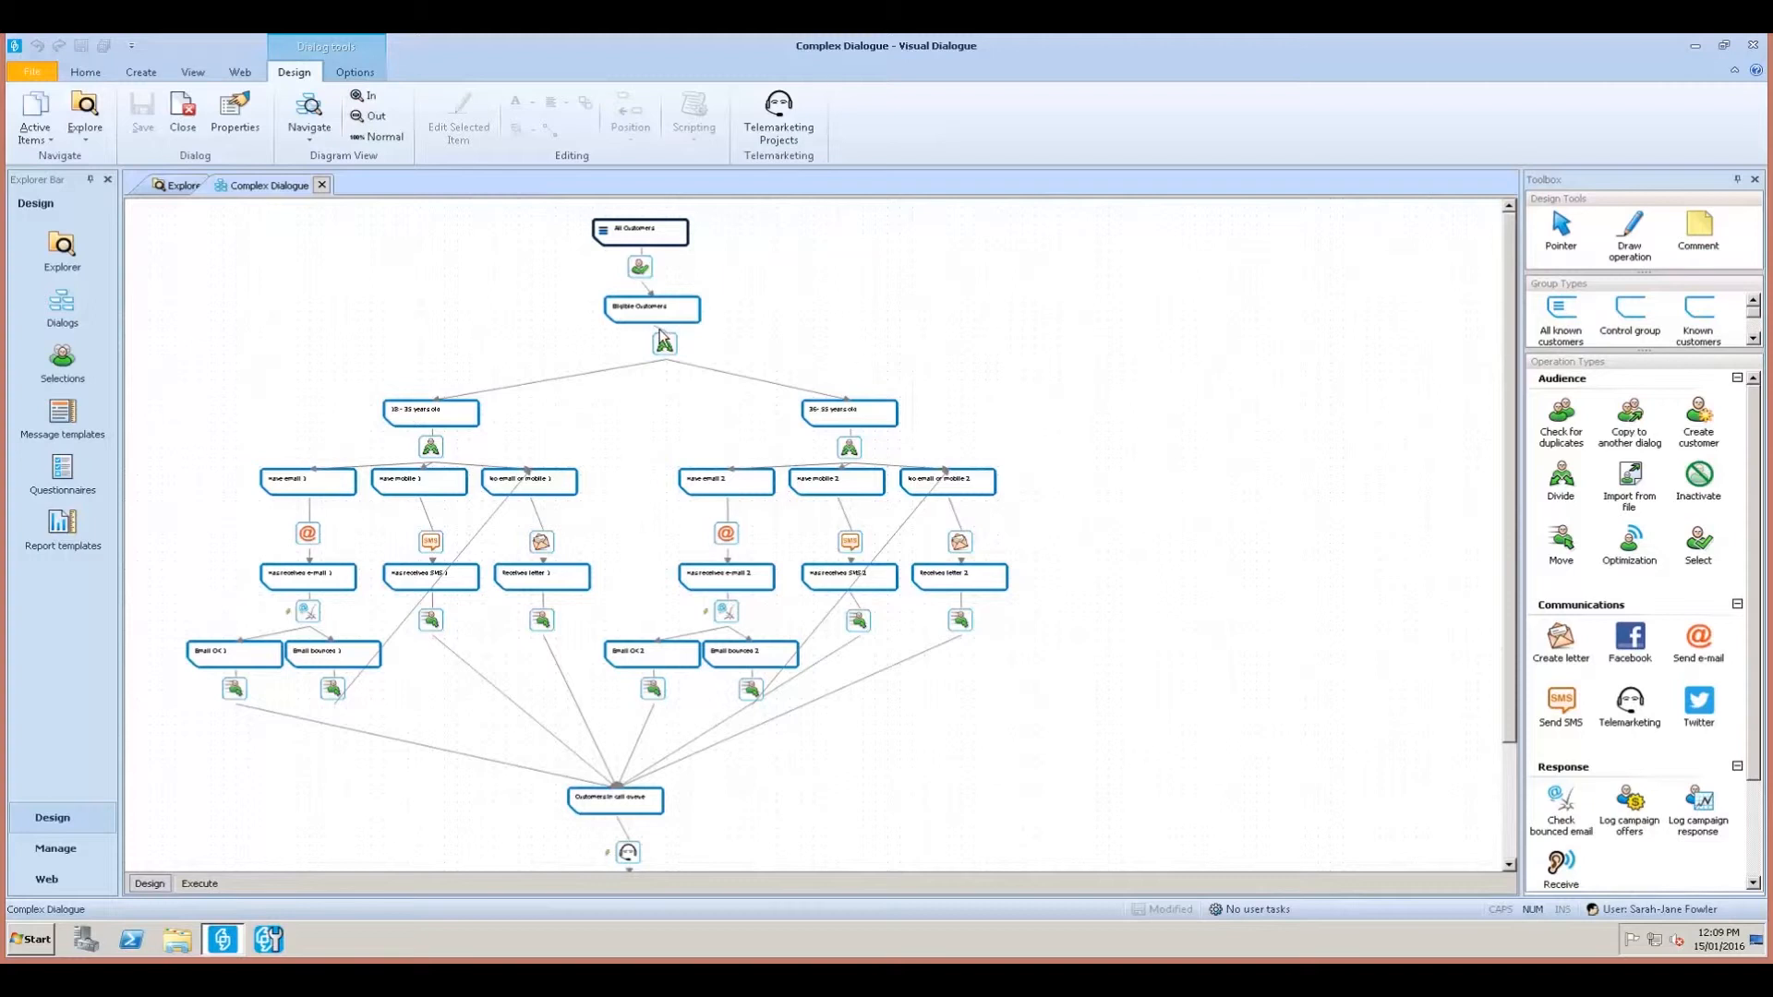
{"action": "left_click", "coordinate": [351, 73]}
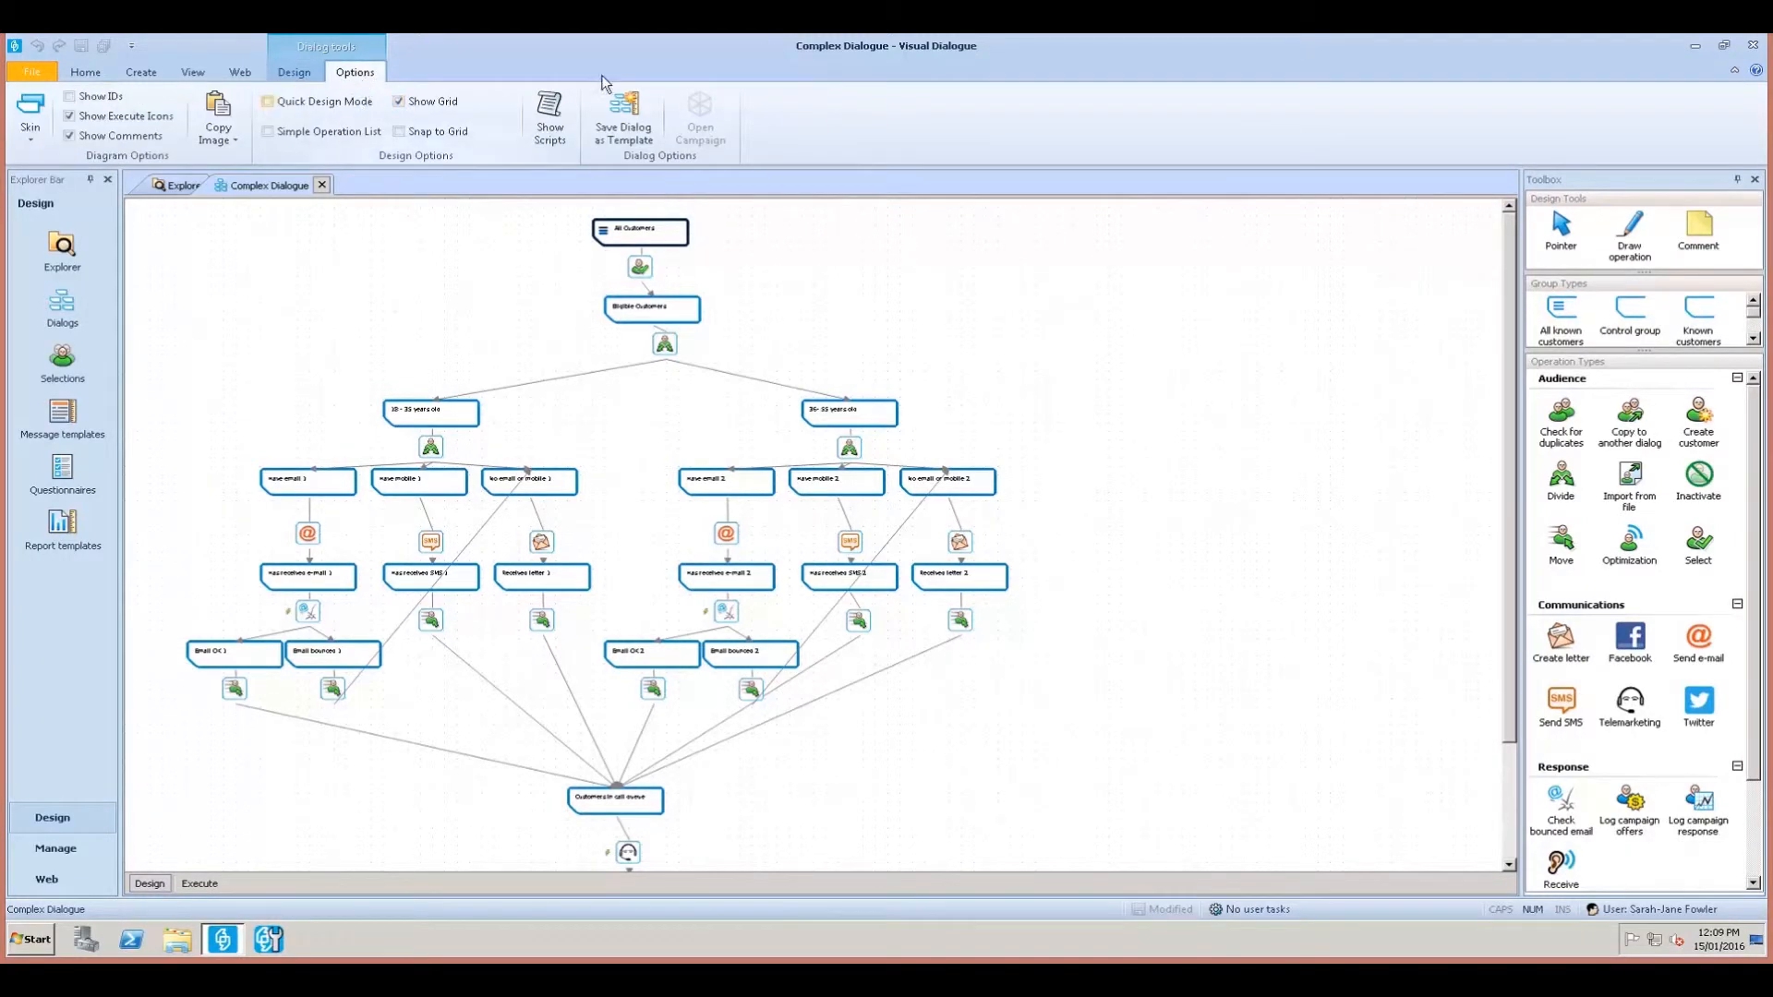
Turn on Snap to Grid and reposition the All Customers node onto the grid.
{"action": "left_click", "coordinate": [425, 137]}
{"action": "left_click_drag", "start_coordinate": [672, 238], "coordinate": [565, 236]}
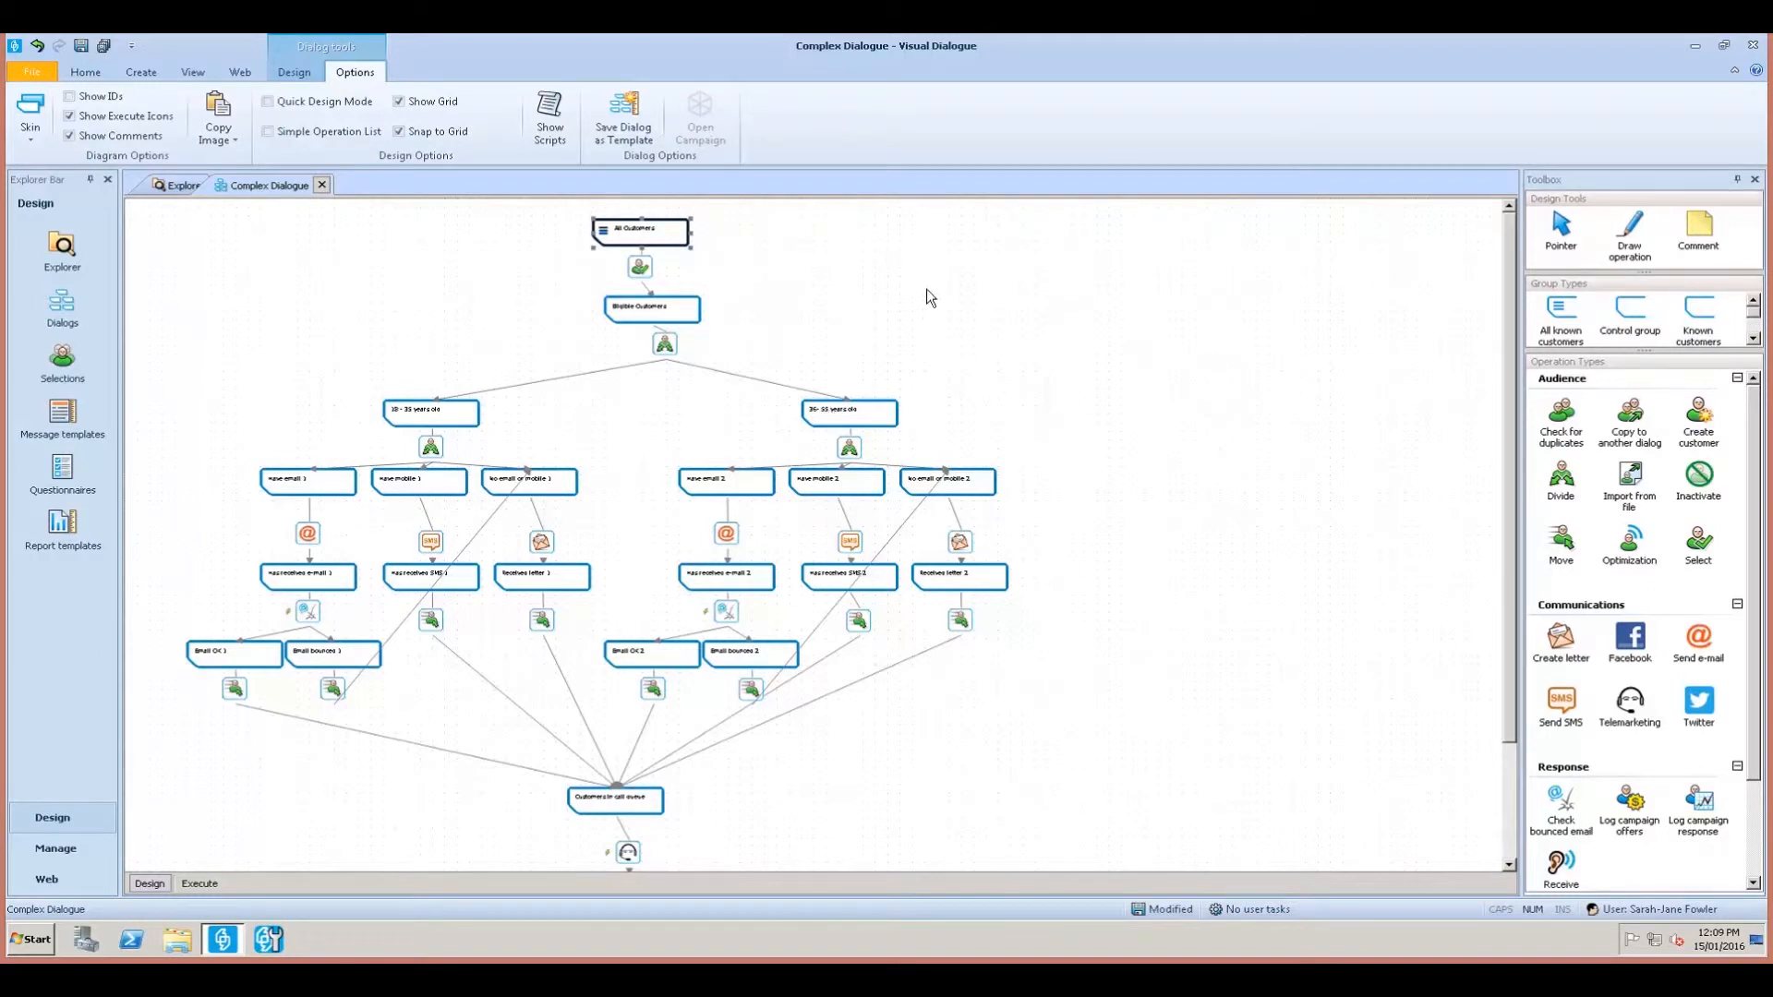
{"action": "left_click_drag", "start_coordinate": [1515, 270], "coordinate": [1510, 423]}
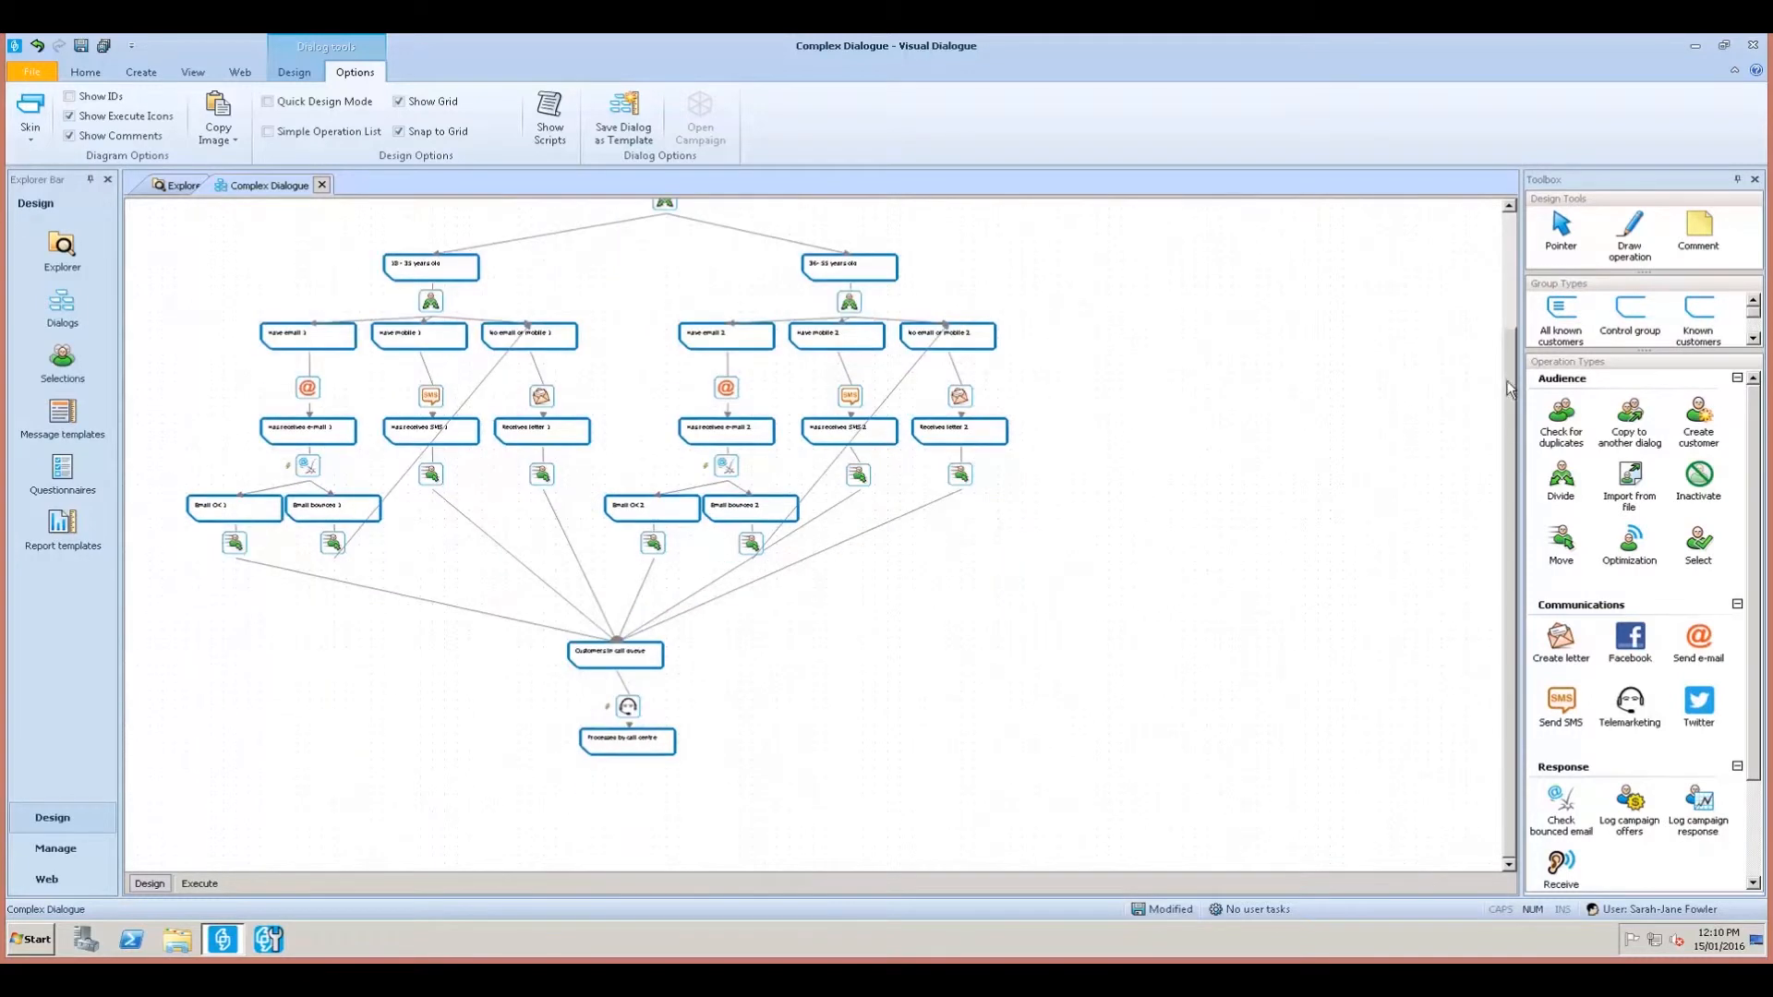
{"action": "scroll", "coordinate": [1490, 238], "scroll_direction": "up", "scroll_amount": 3}
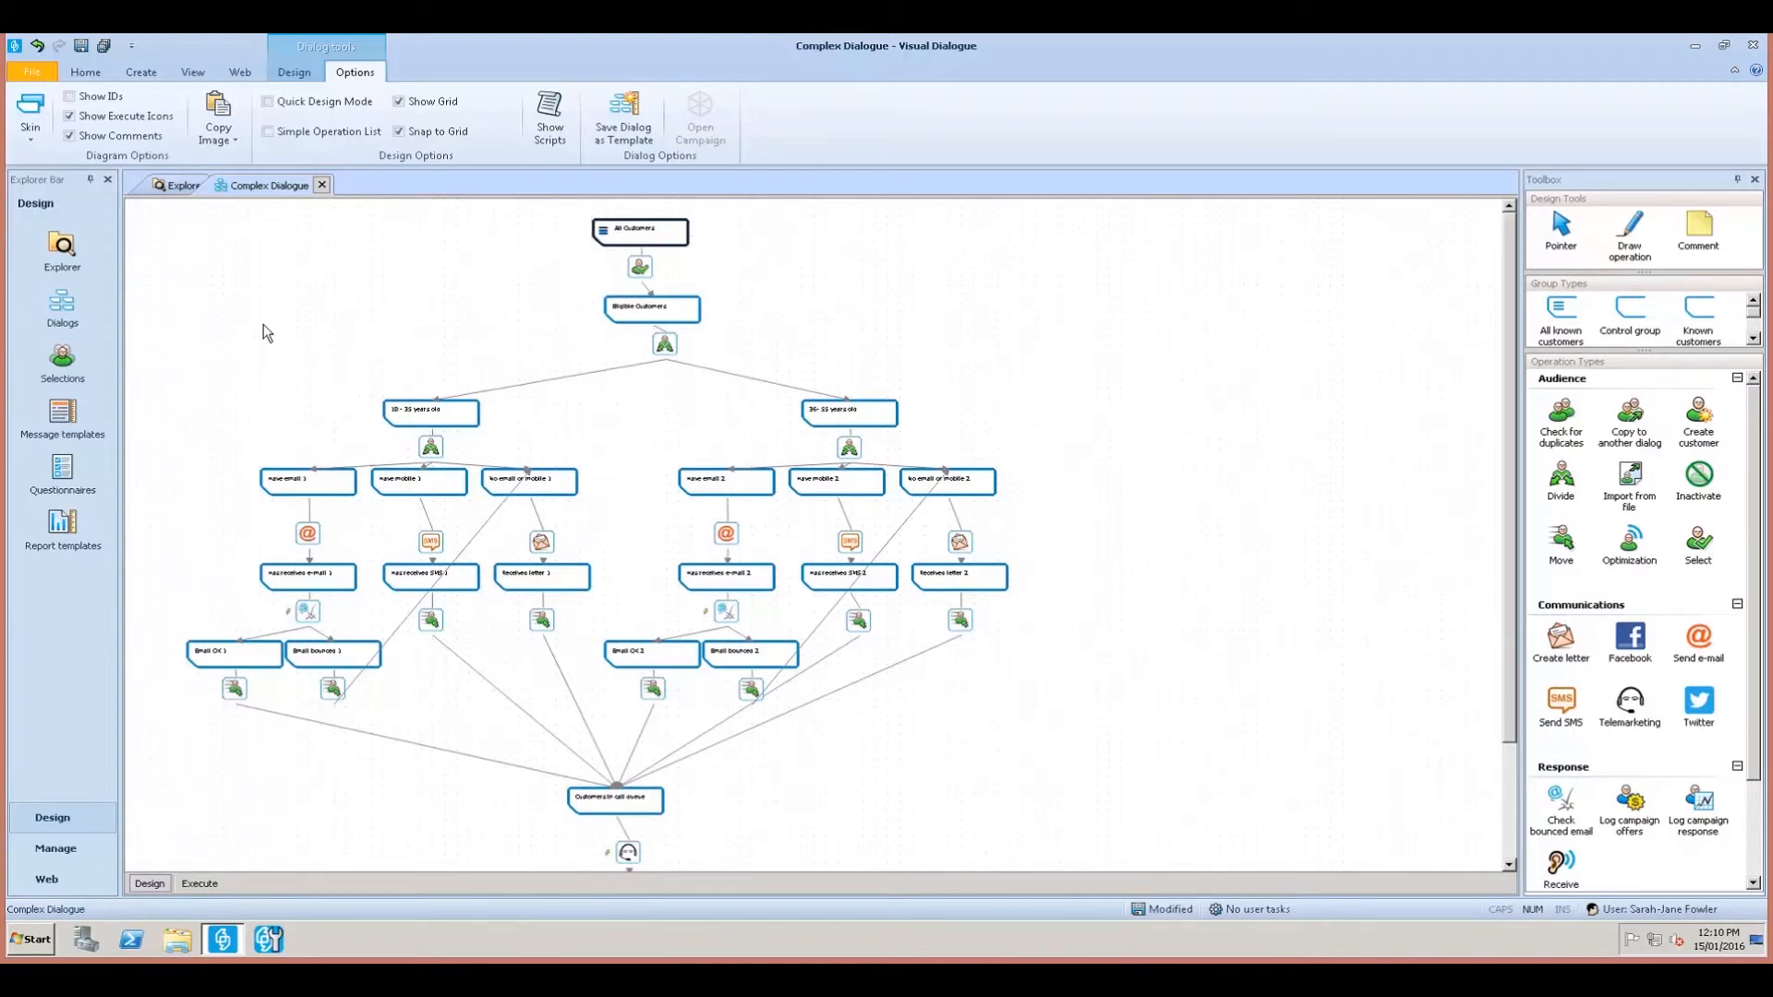
Select everything except All Customers, its operation and Divide, and drag those lower levels up.
{"action": "key", "text": "ctrl+a"}
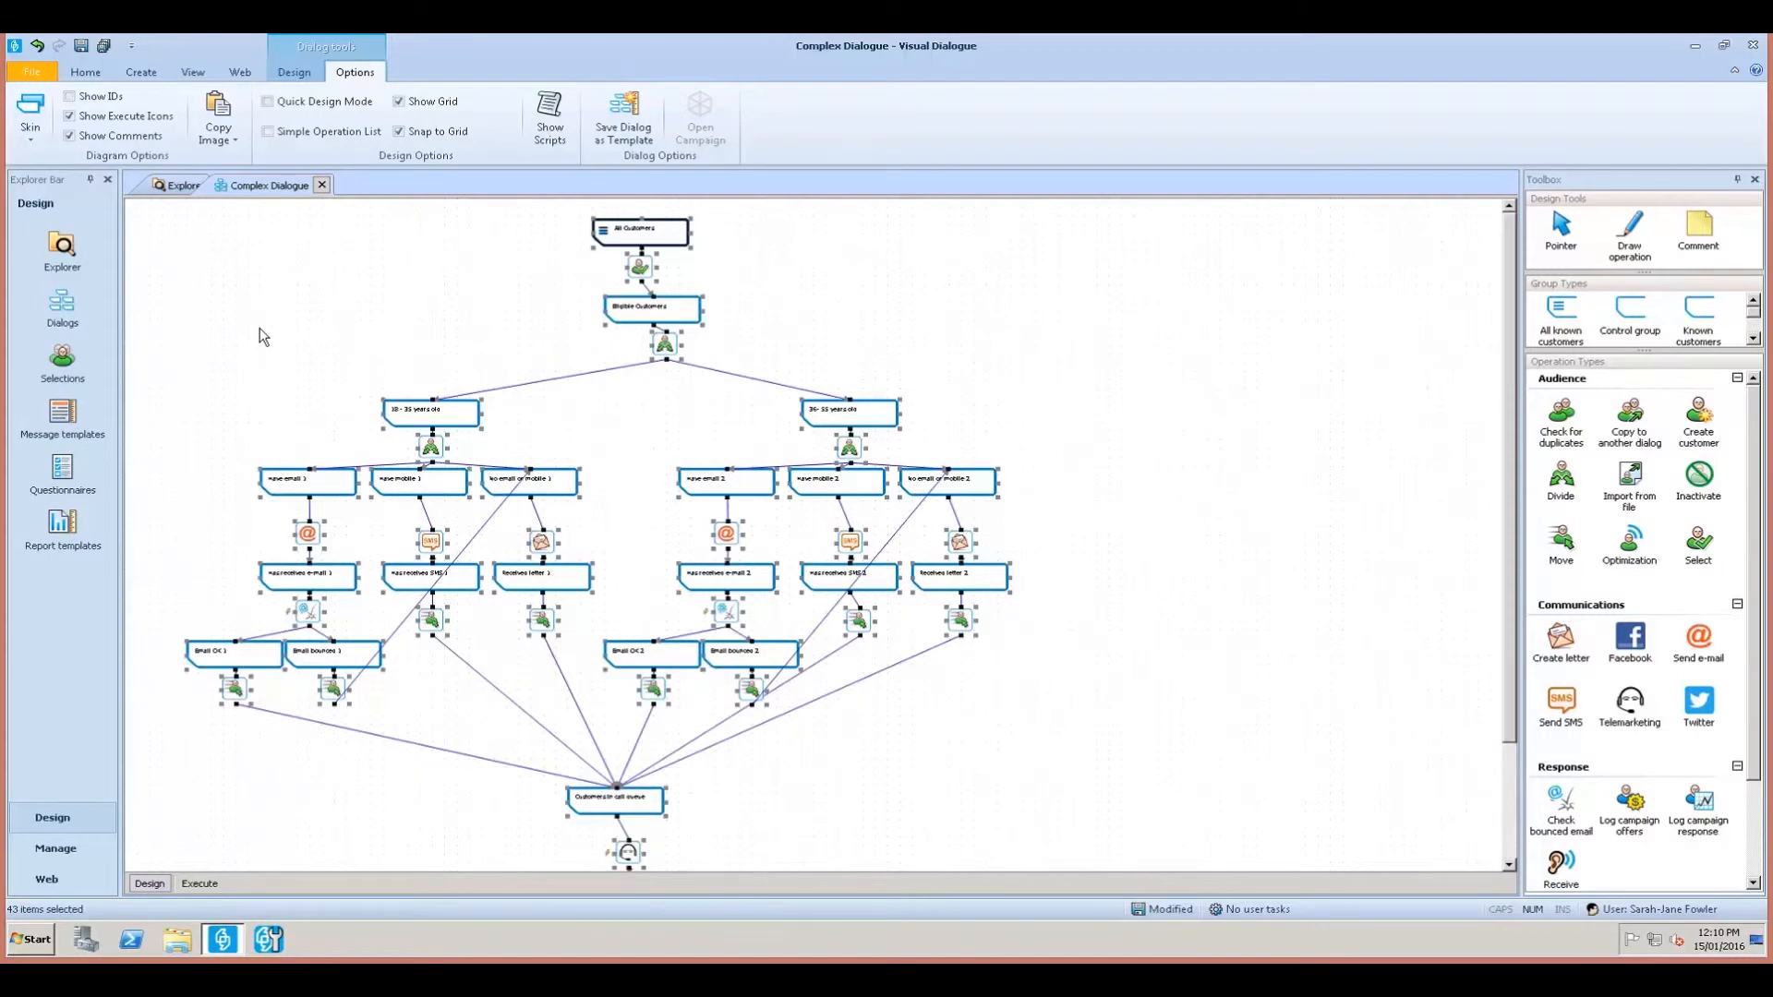
{"action": "left_click", "coordinate": [661, 237], "text": "ctrl"}
{"action": "left_click", "coordinate": [647, 265], "text": "ctrl"}
{"action": "left_click", "coordinate": [665, 344], "text": "ctrl"}
{"action": "left_click_drag", "start_coordinate": [453, 420], "coordinate": [453, 394]}
Nudge the nodes below the age groups and the three call-centre nodes upward.
{"action": "left_click", "coordinate": [423, 394], "text": "ctrl"}
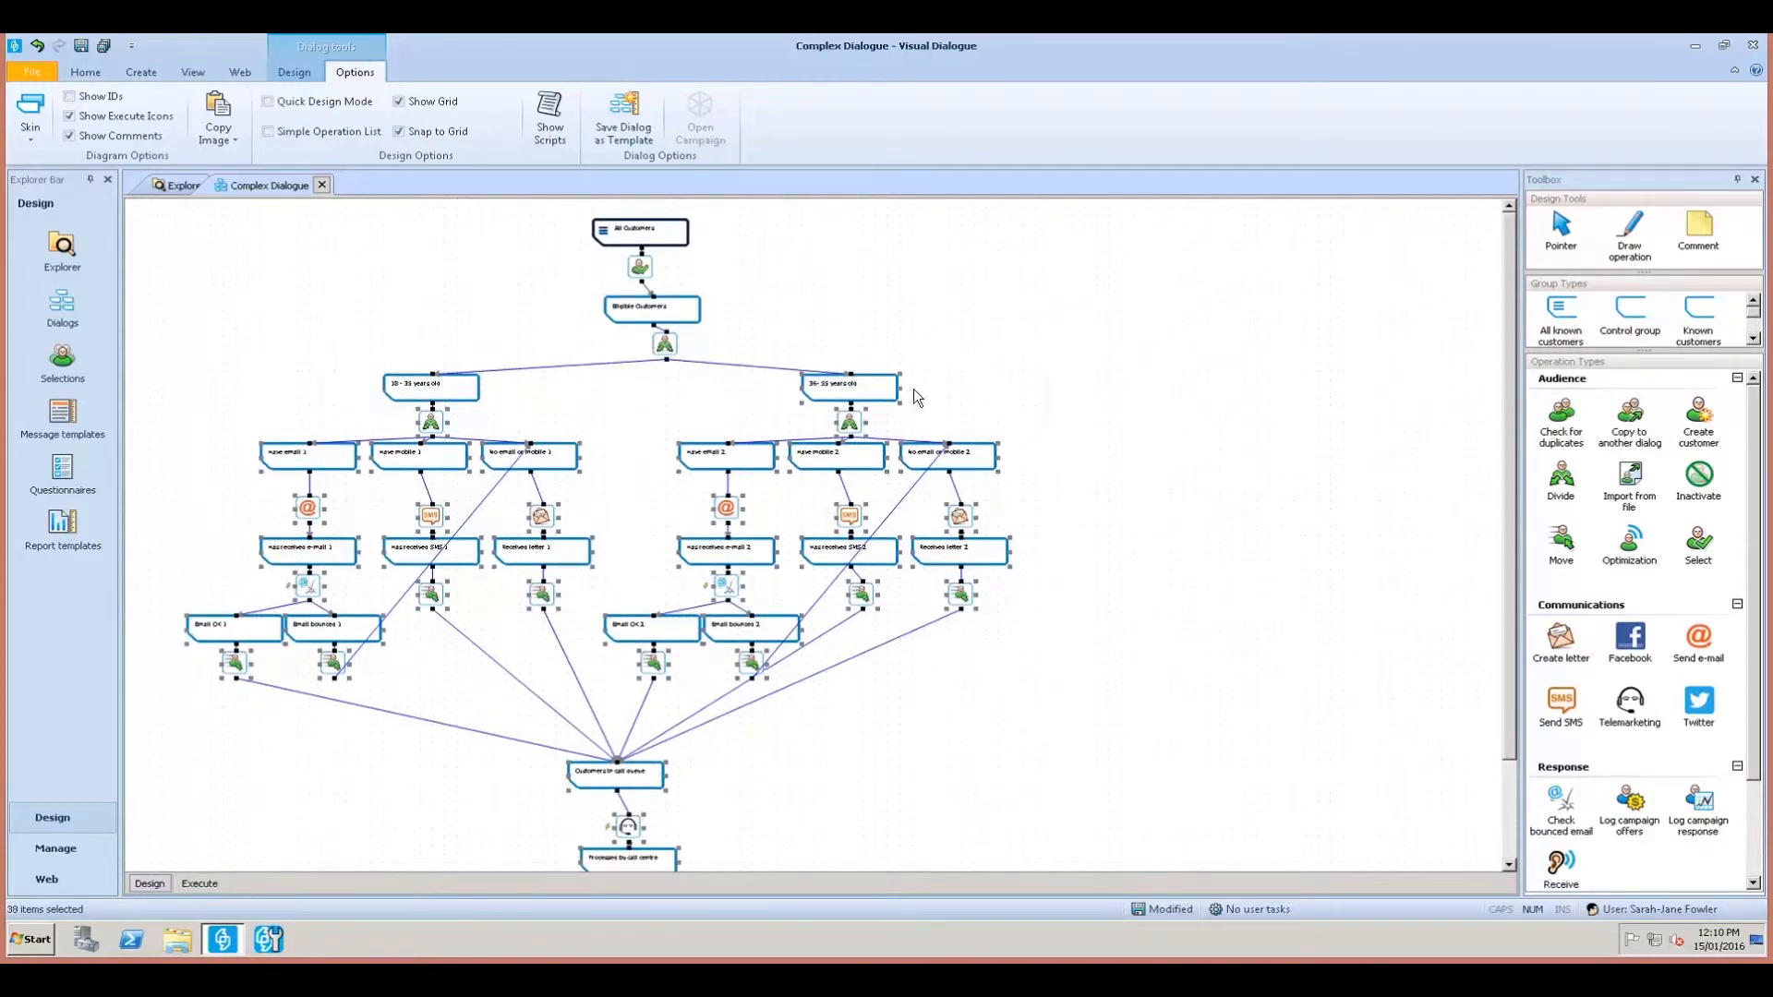
{"action": "left_click", "coordinate": [892, 399], "text": "ctrl"}
{"action": "left_click", "coordinate": [1074, 685]}
{"action": "left_click_drag", "start_coordinate": [168, 499], "coordinate": [1016, 841]}
{"action": "left_click_drag", "start_coordinate": [309, 496], "coordinate": [310, 478]}
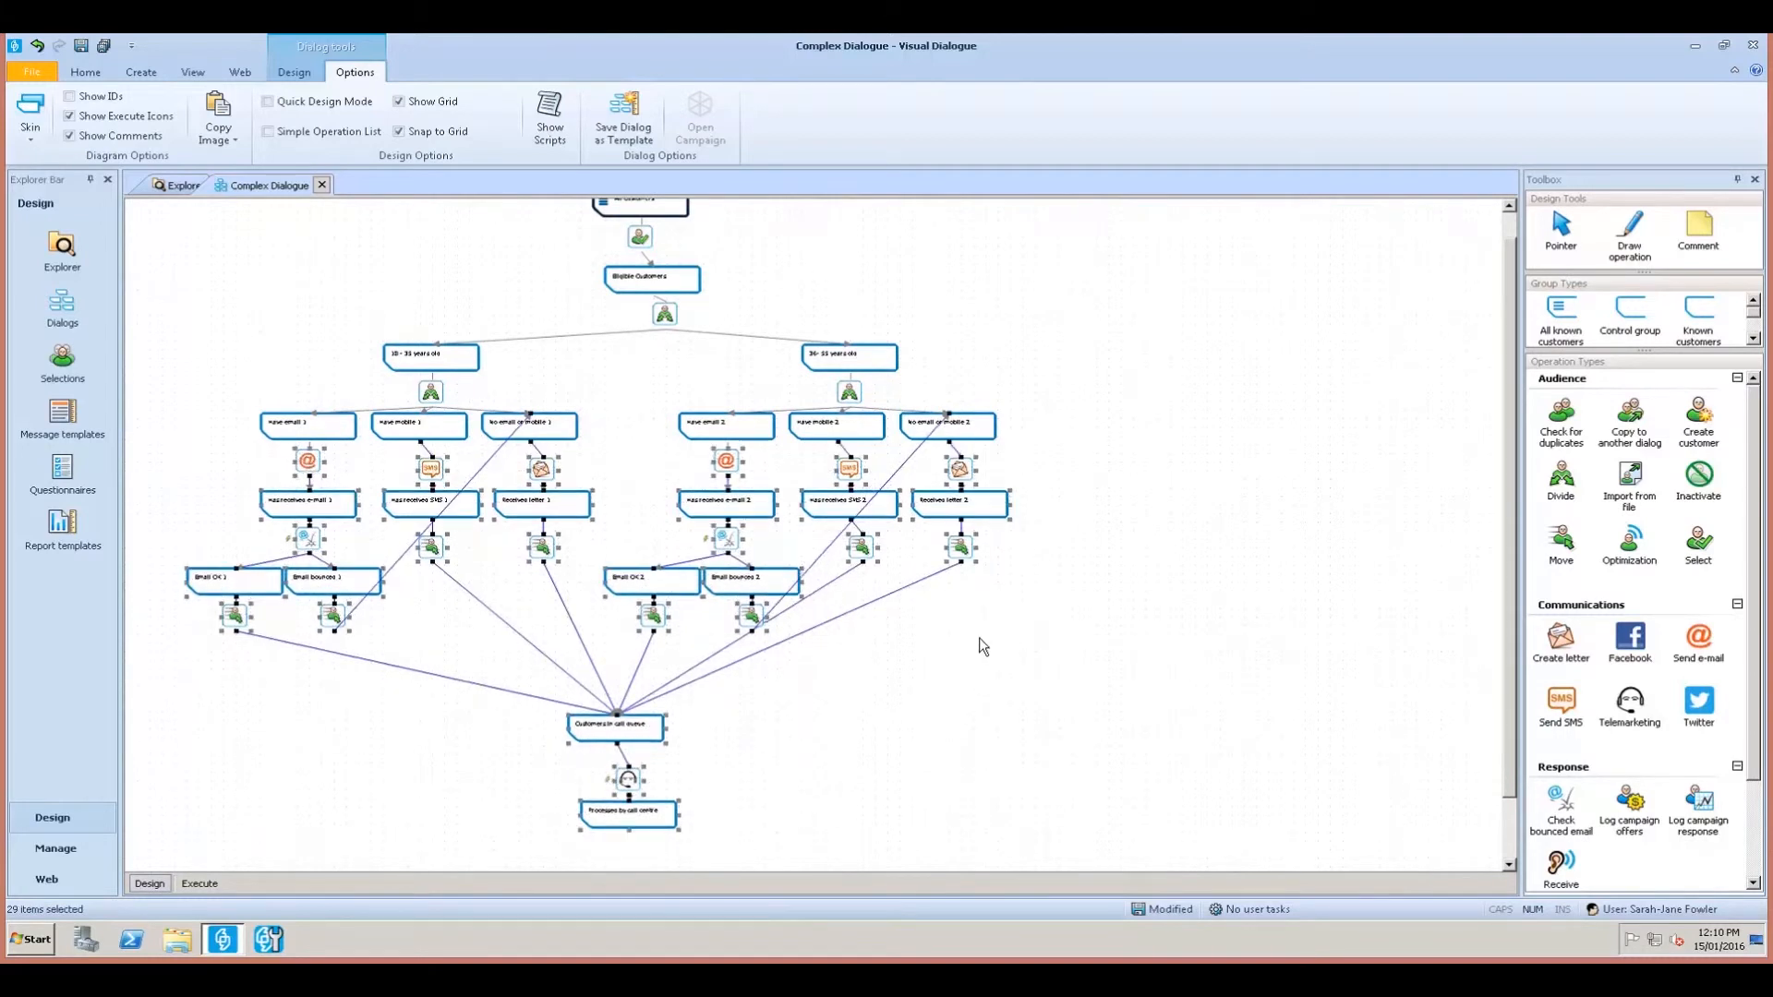
{"action": "left_click", "coordinate": [994, 662]}
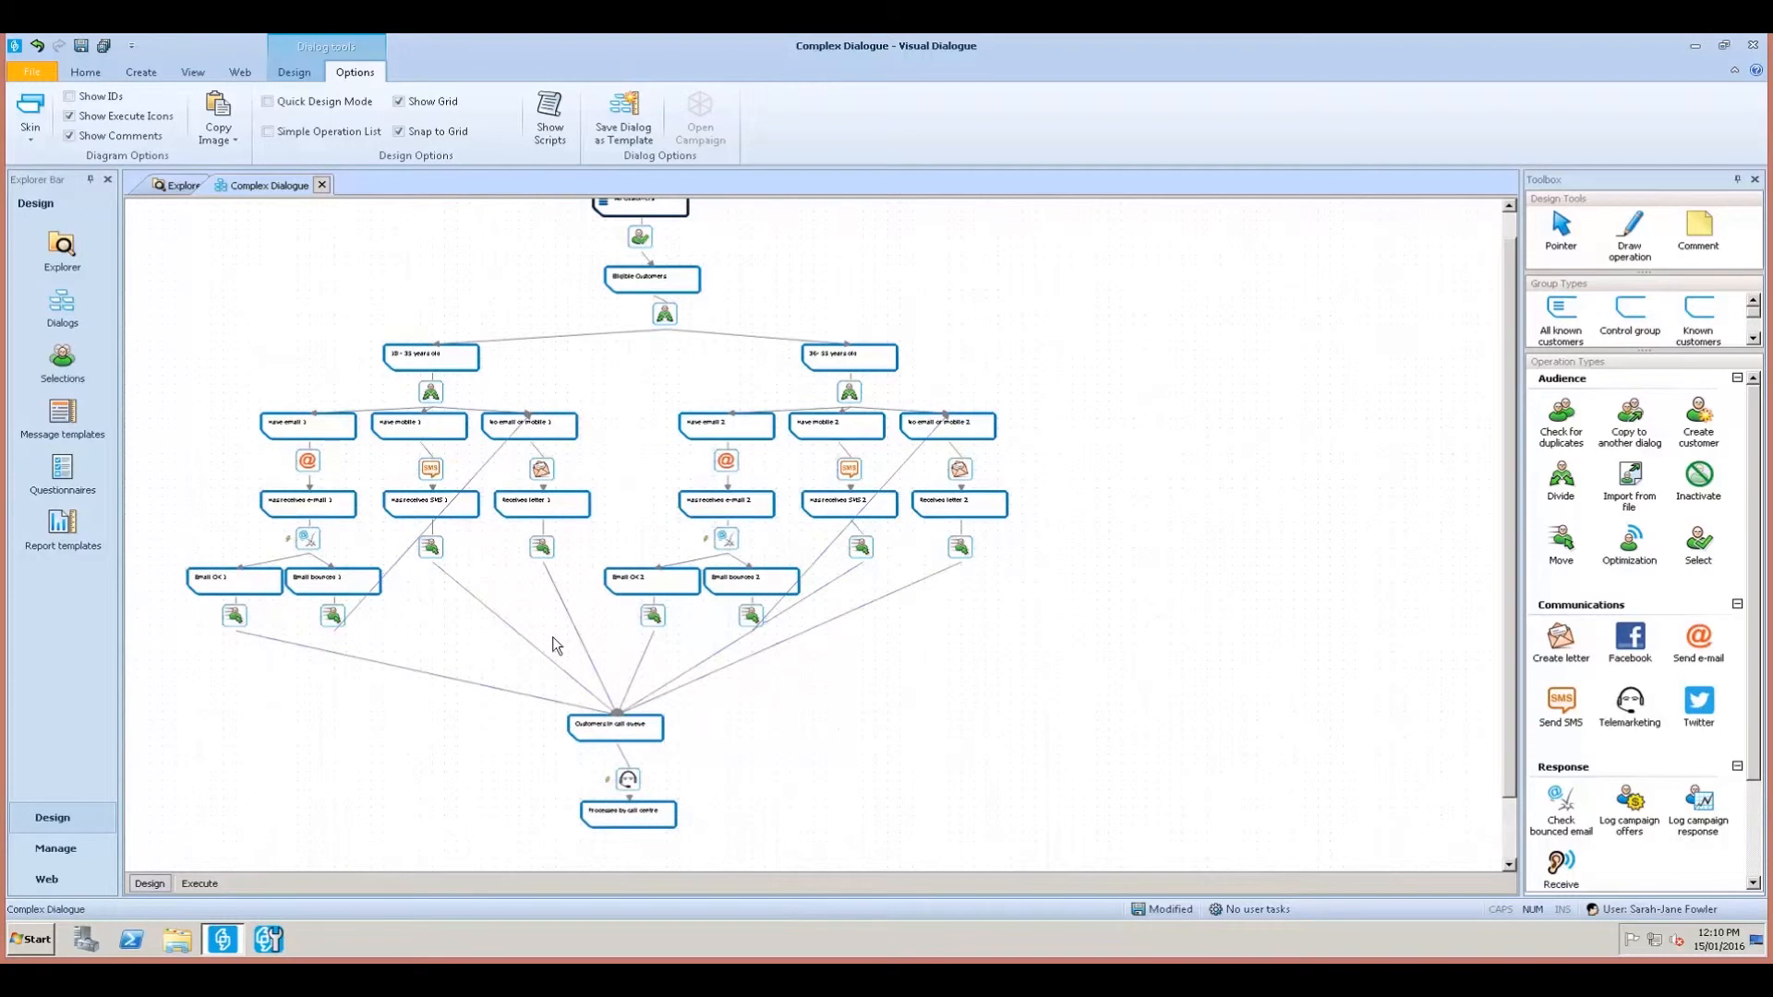
{"action": "left_click_drag", "start_coordinate": [747, 836], "coordinate": [610, 688]}
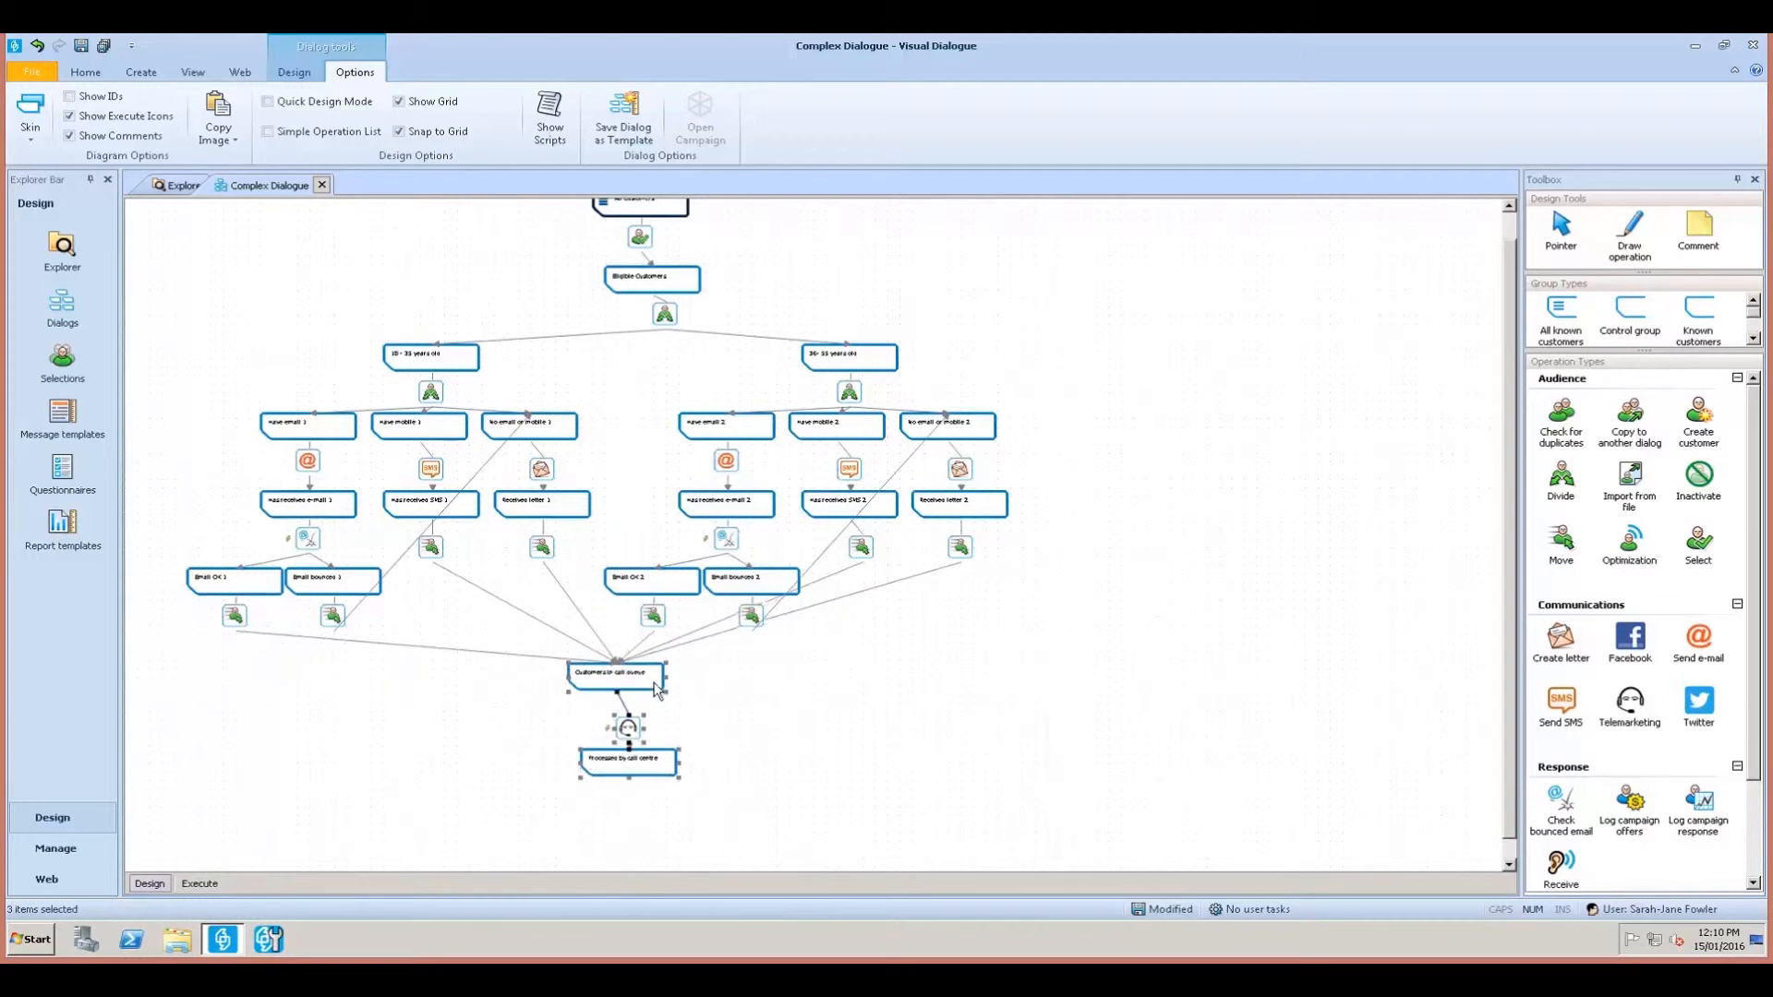
{"action": "left_click_drag", "start_coordinate": [157, 463], "coordinate": [181, 488]}
Align All Customers and its operation with Eligible Customers using Align horizontal centers.
{"action": "scroll", "coordinate": [749, 388], "scroll_direction": "up", "scroll_amount": 1}
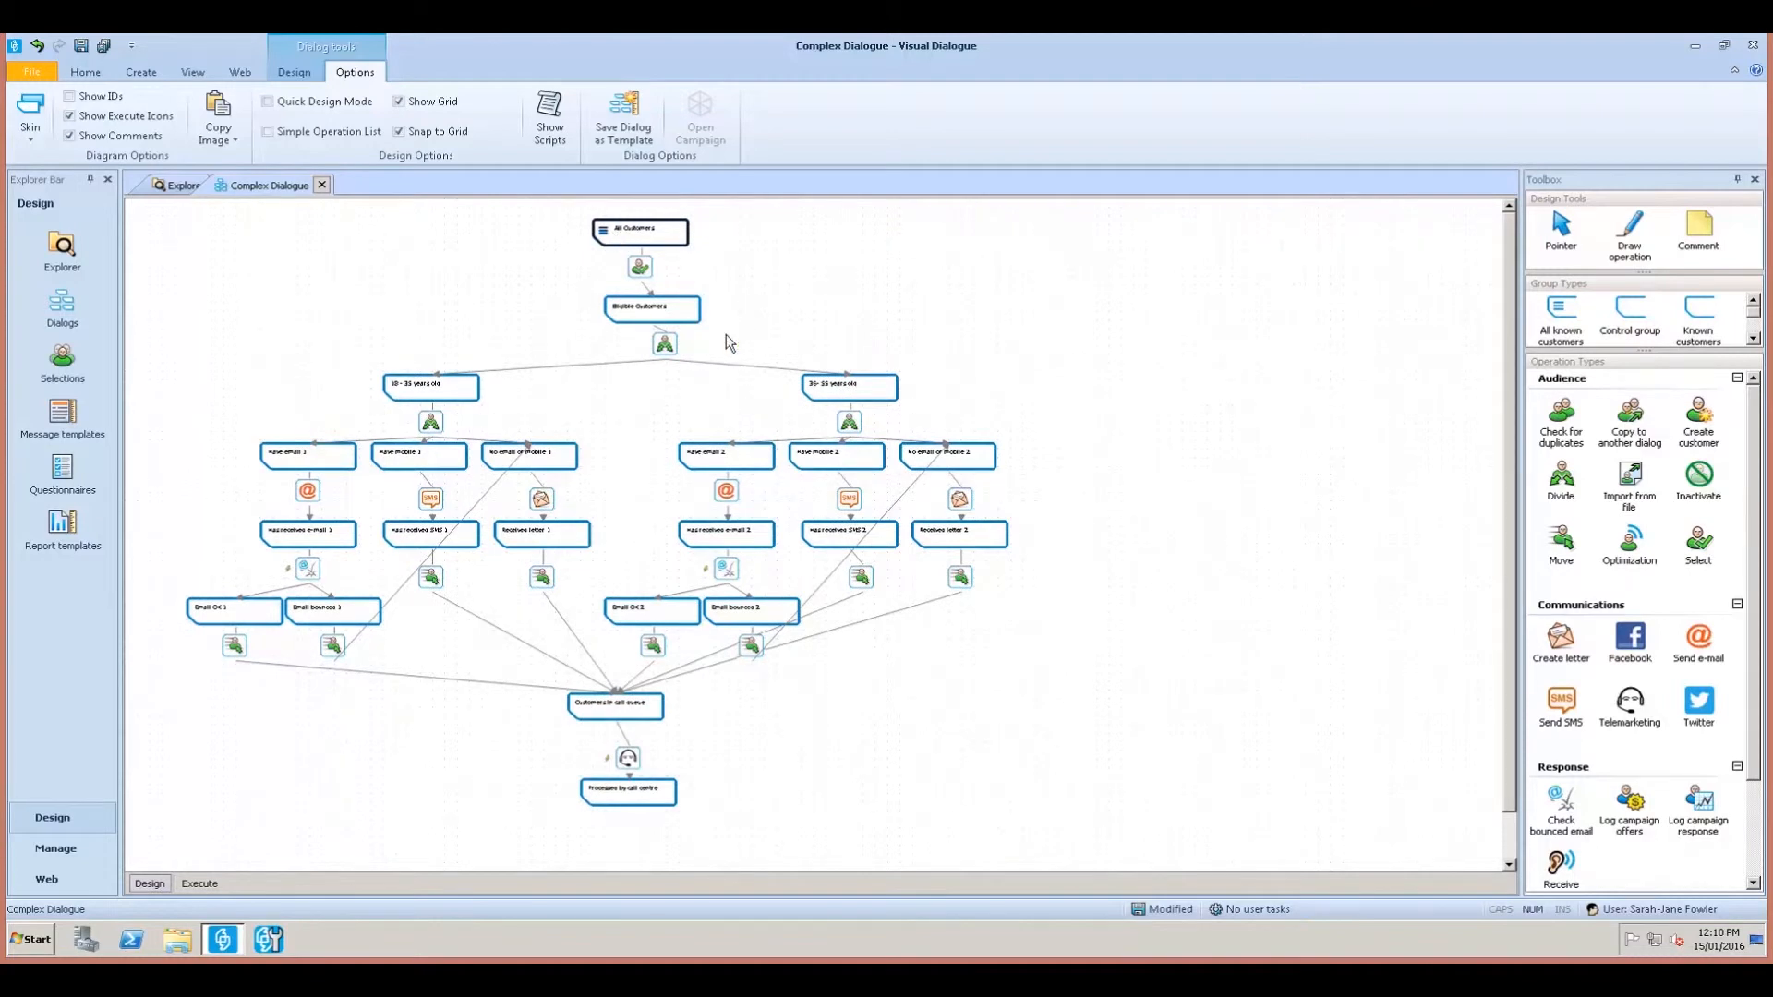
{"action": "left_click", "coordinate": [634, 236]}
{"action": "left_click", "coordinate": [641, 270], "text": "ctrl"}
{"action": "left_click", "coordinate": [295, 73]}
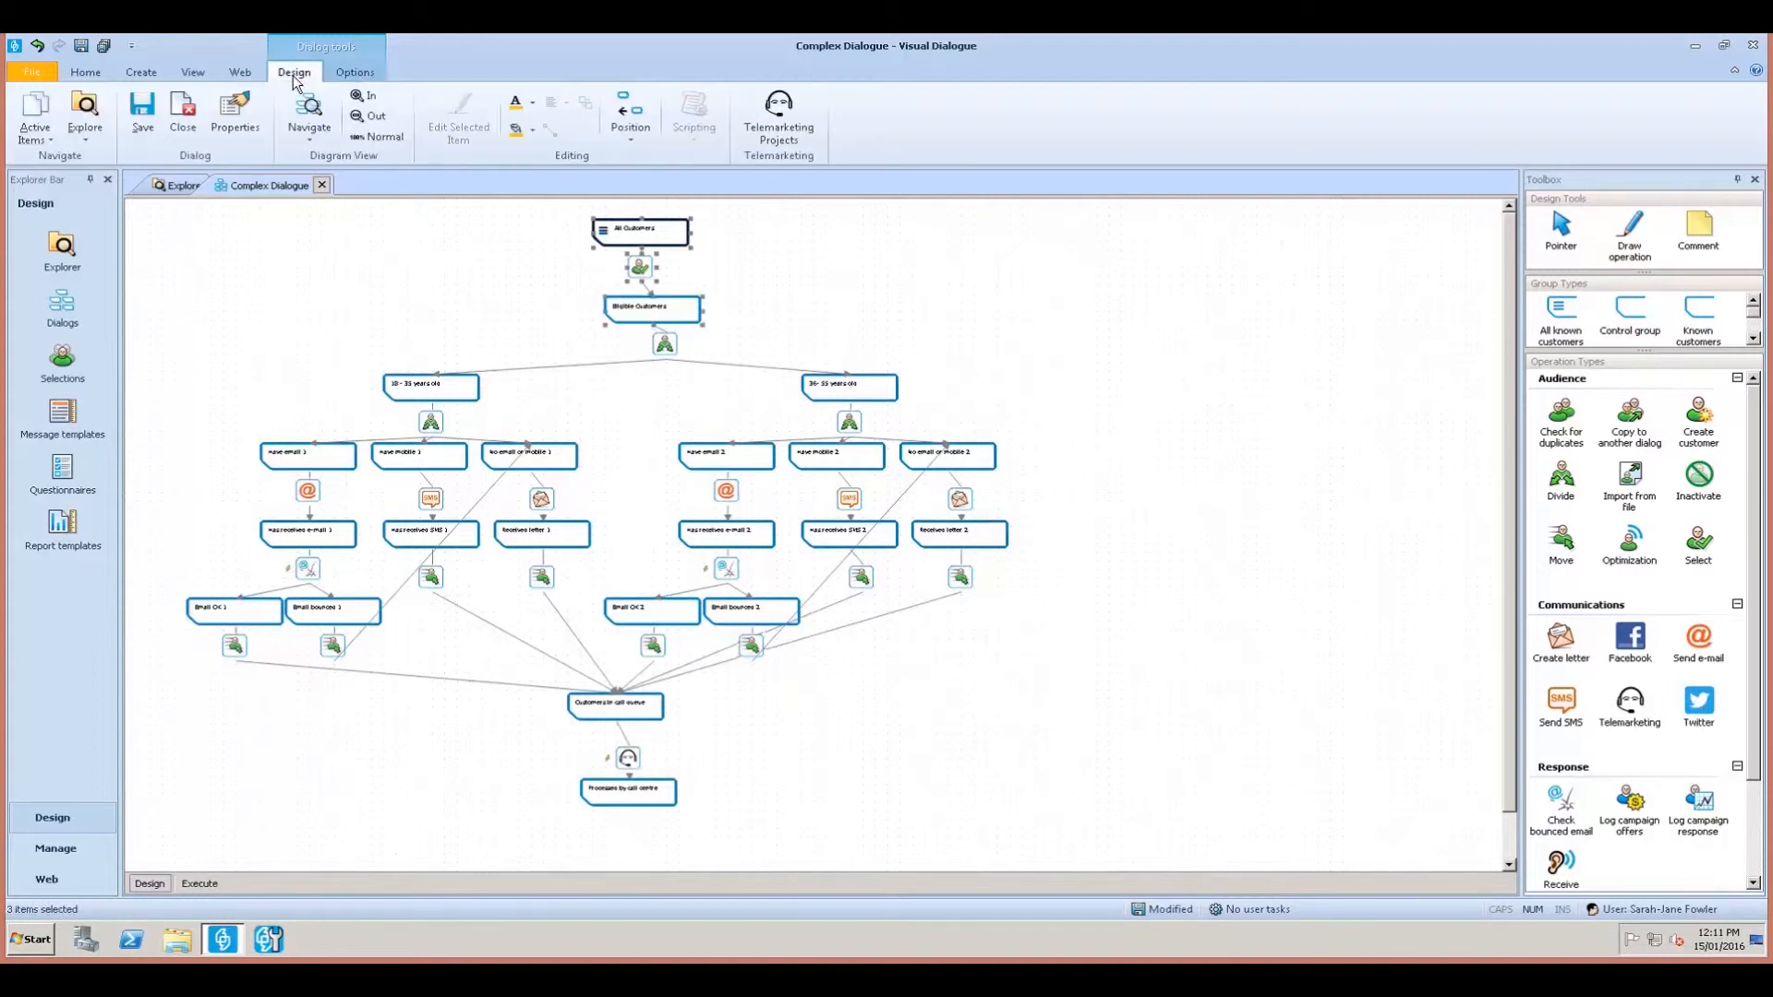
{"action": "left_click", "coordinate": [627, 113]}
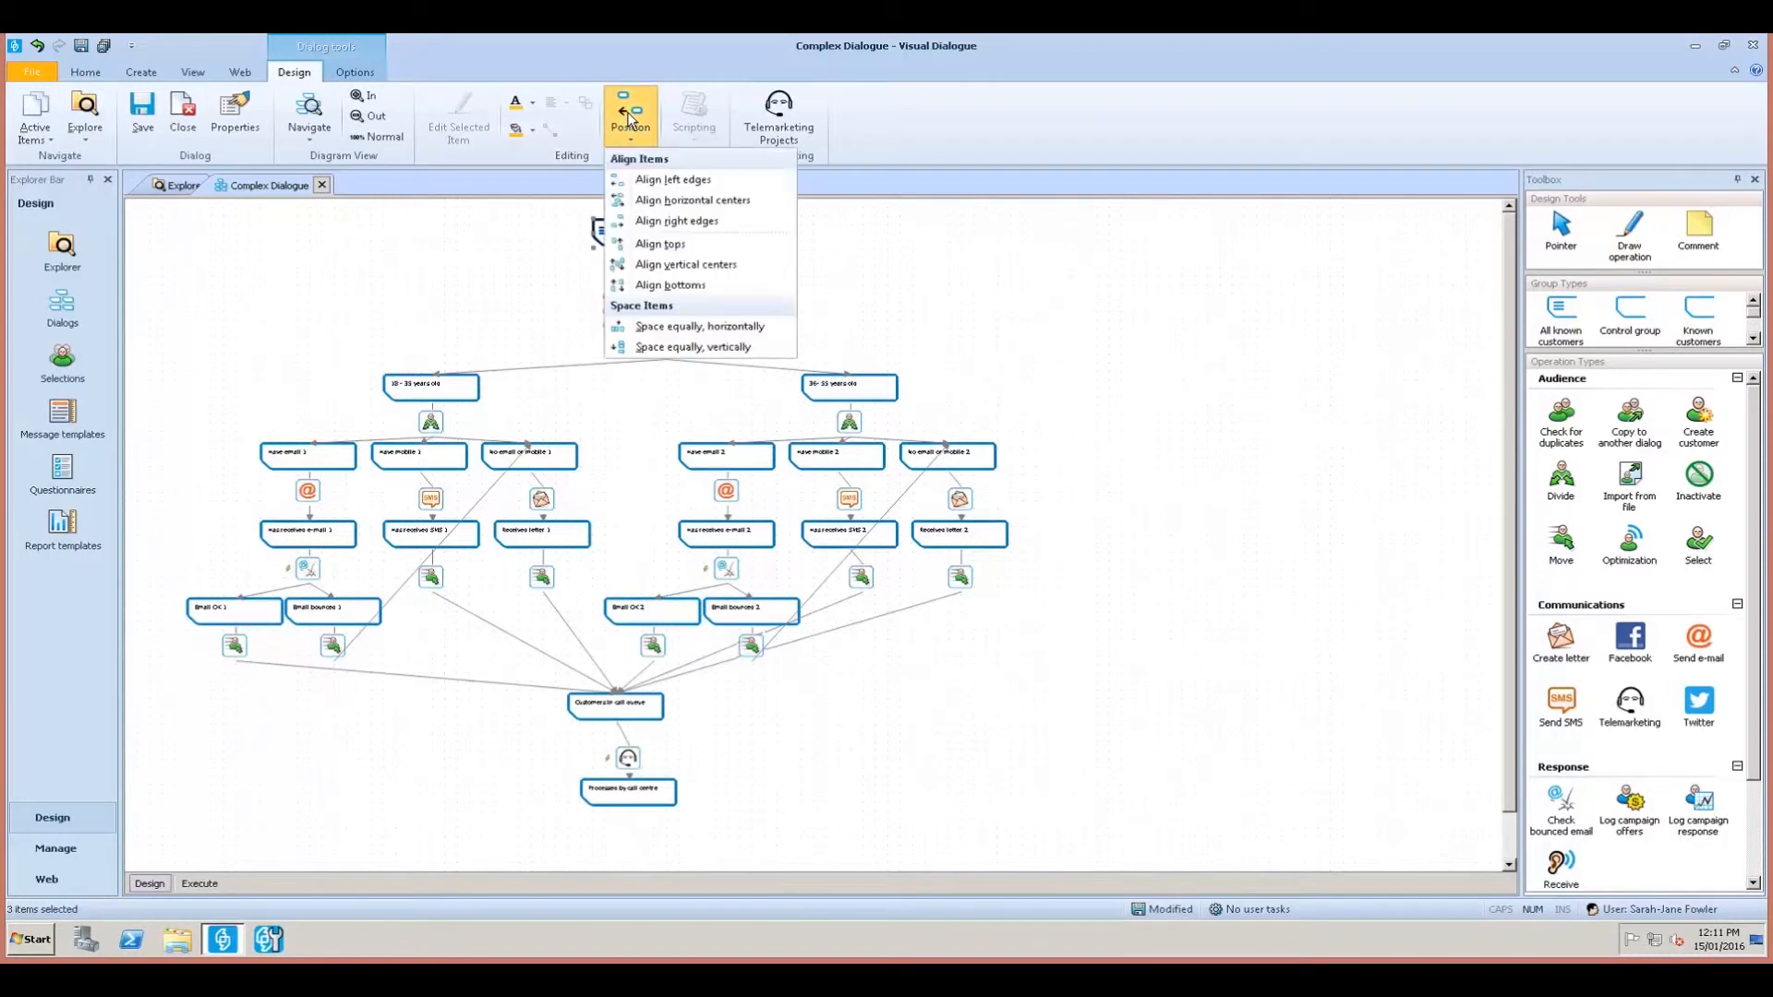
{"action": "left_click", "coordinate": [638, 203]}
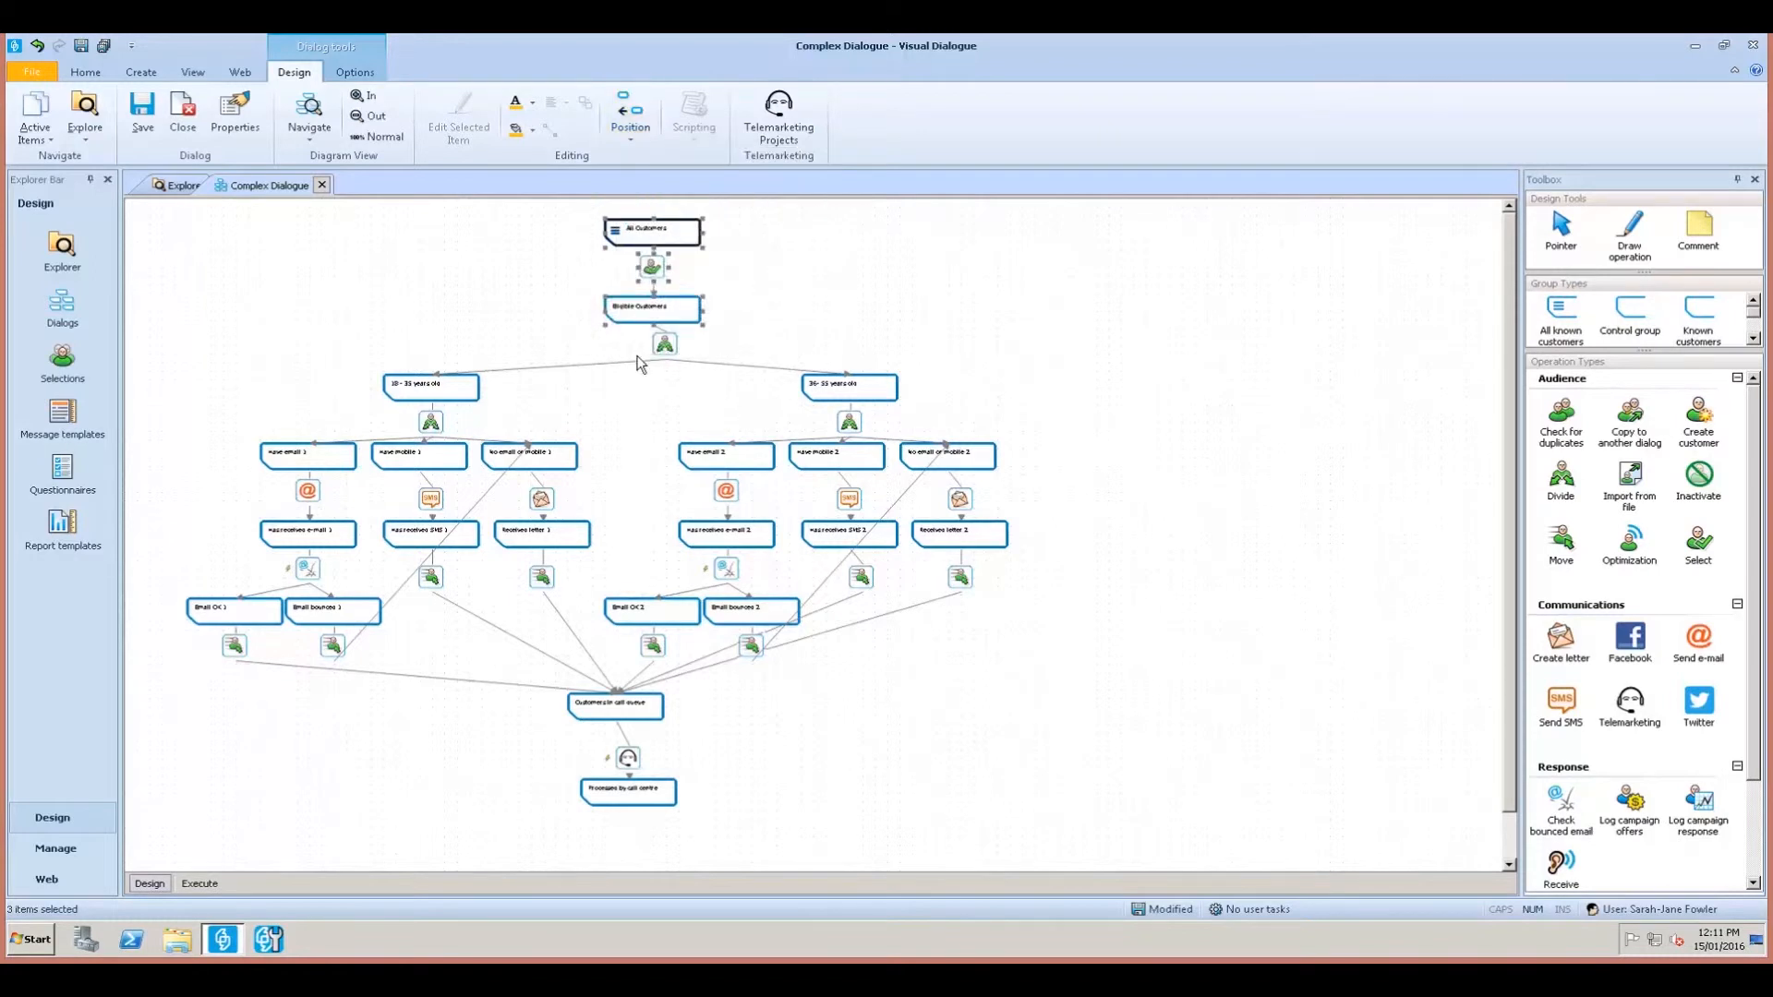
Raise Eligible Customers slightly and centre the Divide operation beneath it.
{"action": "left_click", "coordinate": [813, 309]}
{"action": "left_click", "coordinate": [668, 314]}
{"action": "left_click_drag", "start_coordinate": [669, 314], "coordinate": [668, 305]}
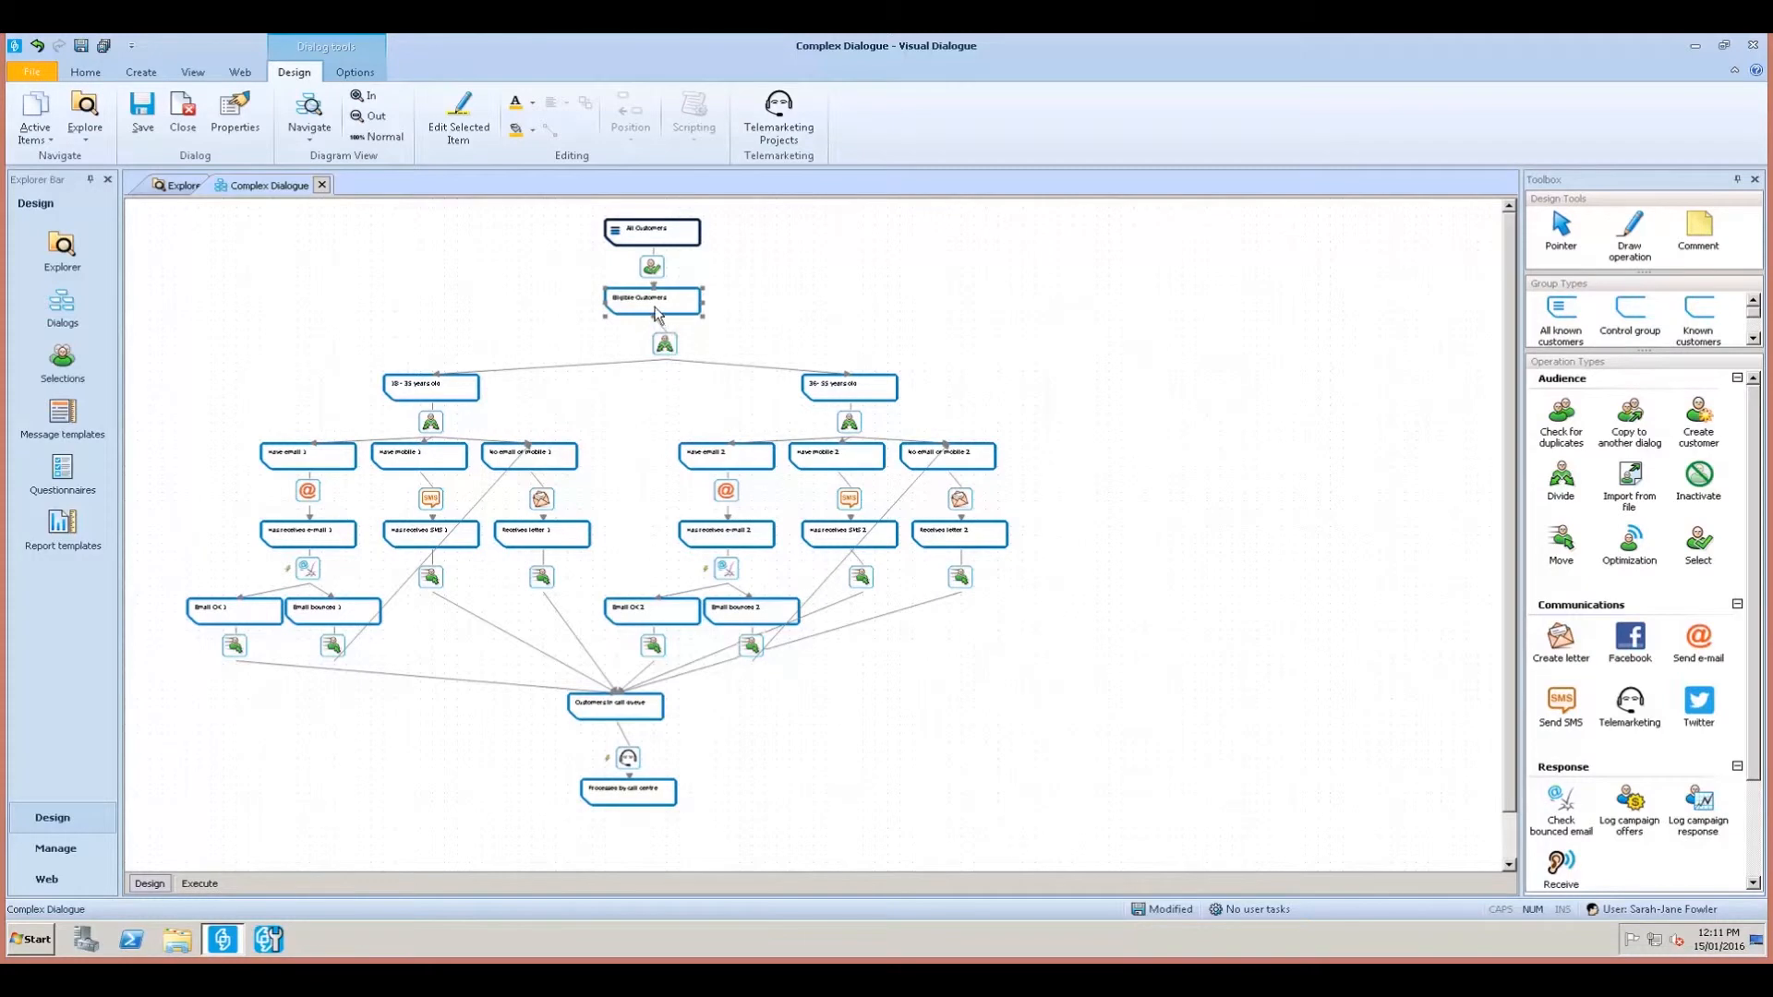
{"action": "left_click", "coordinate": [667, 347], "text": "ctrl"}
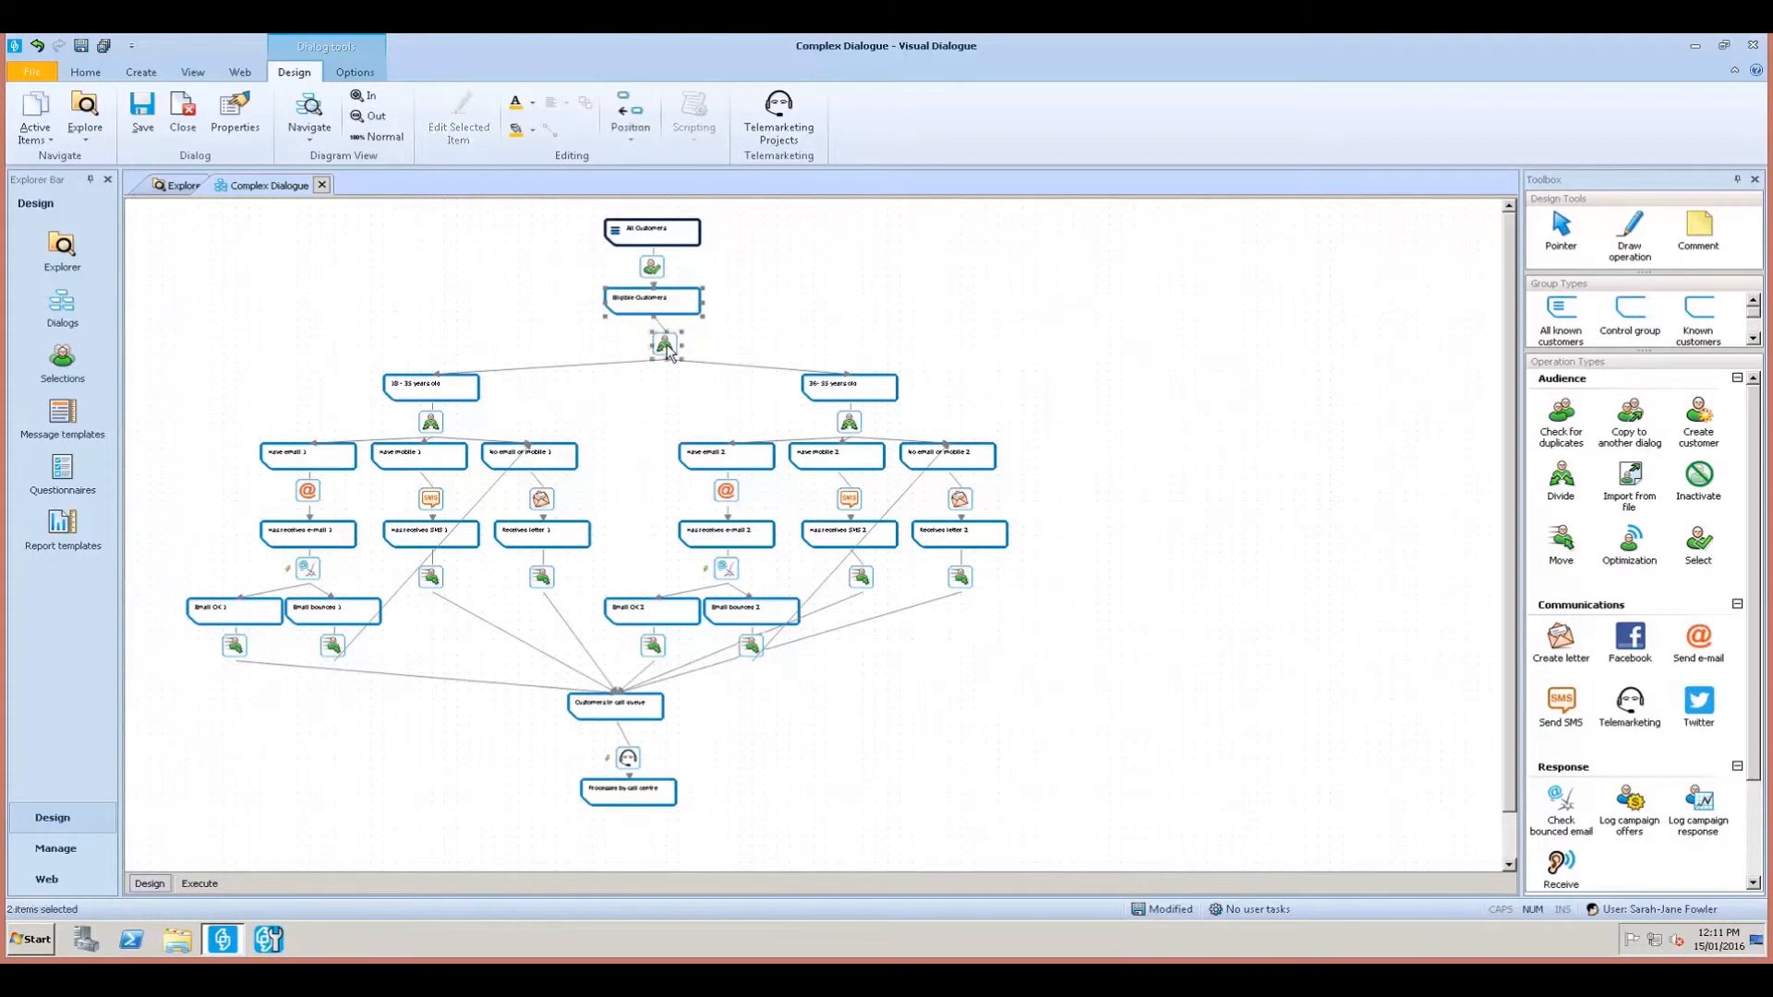
{"action": "left_click", "coordinate": [634, 118]}
{"action": "left_click", "coordinate": [646, 197]}
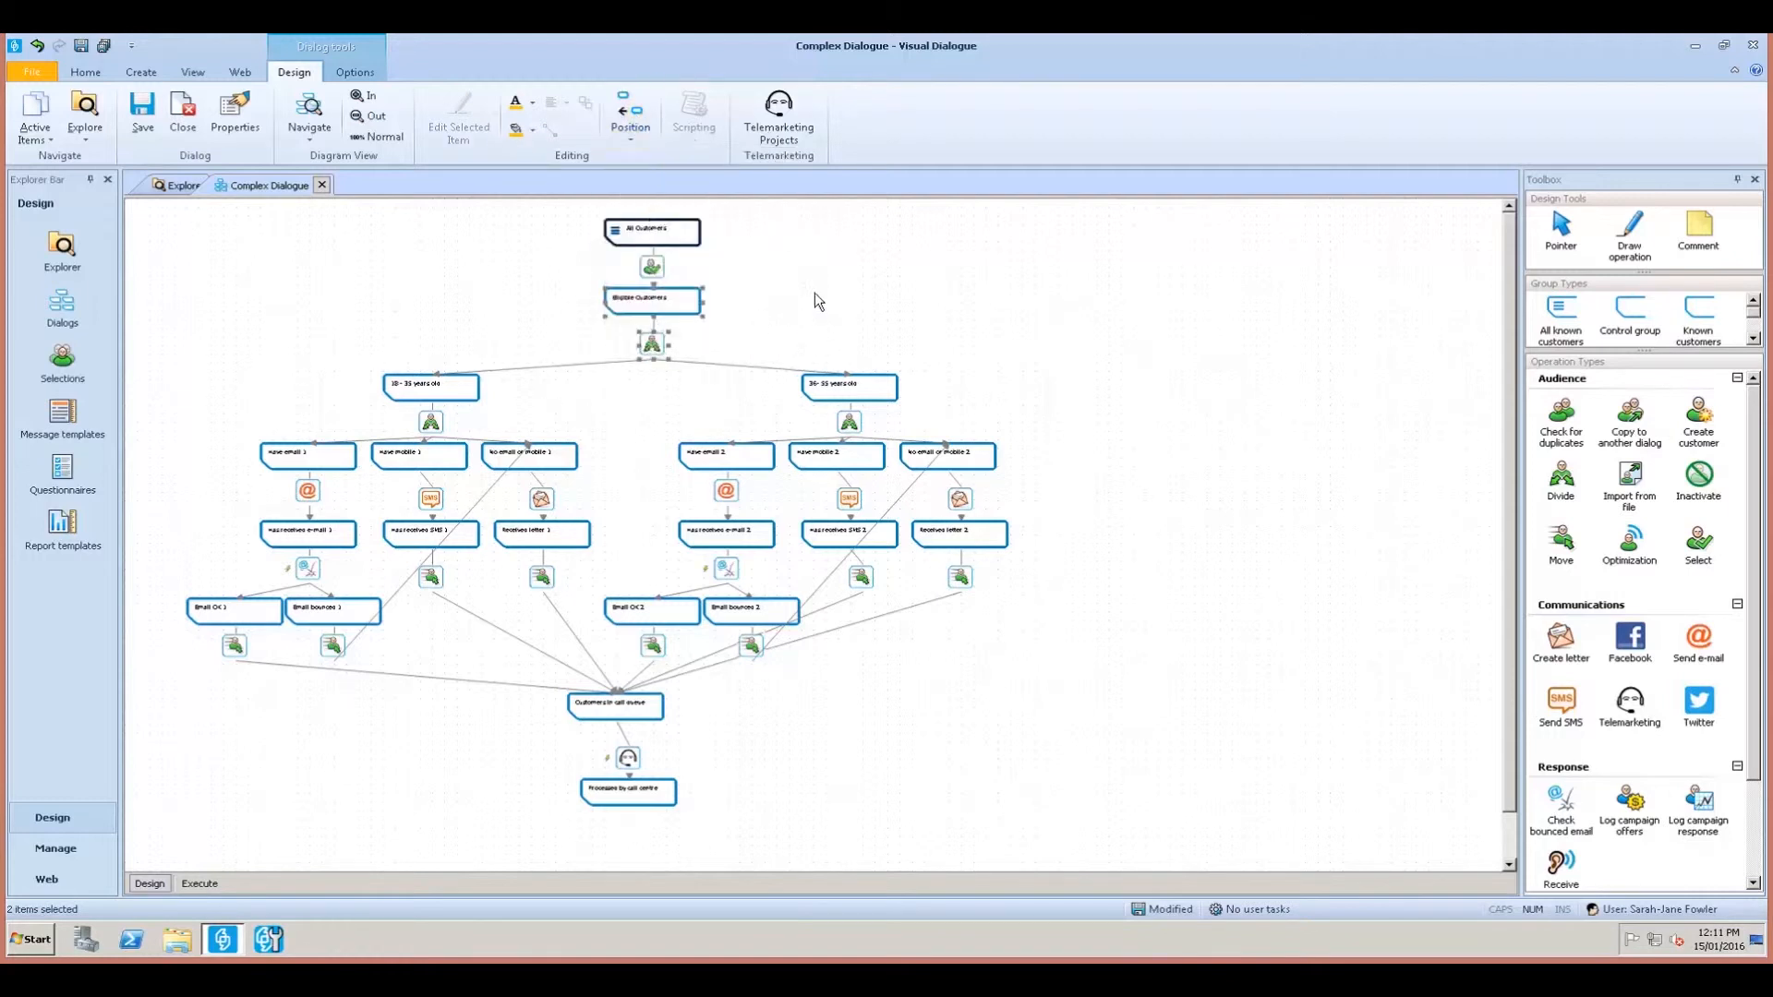
{"action": "left_click_drag", "start_coordinate": [652, 346], "coordinate": [650, 337]}
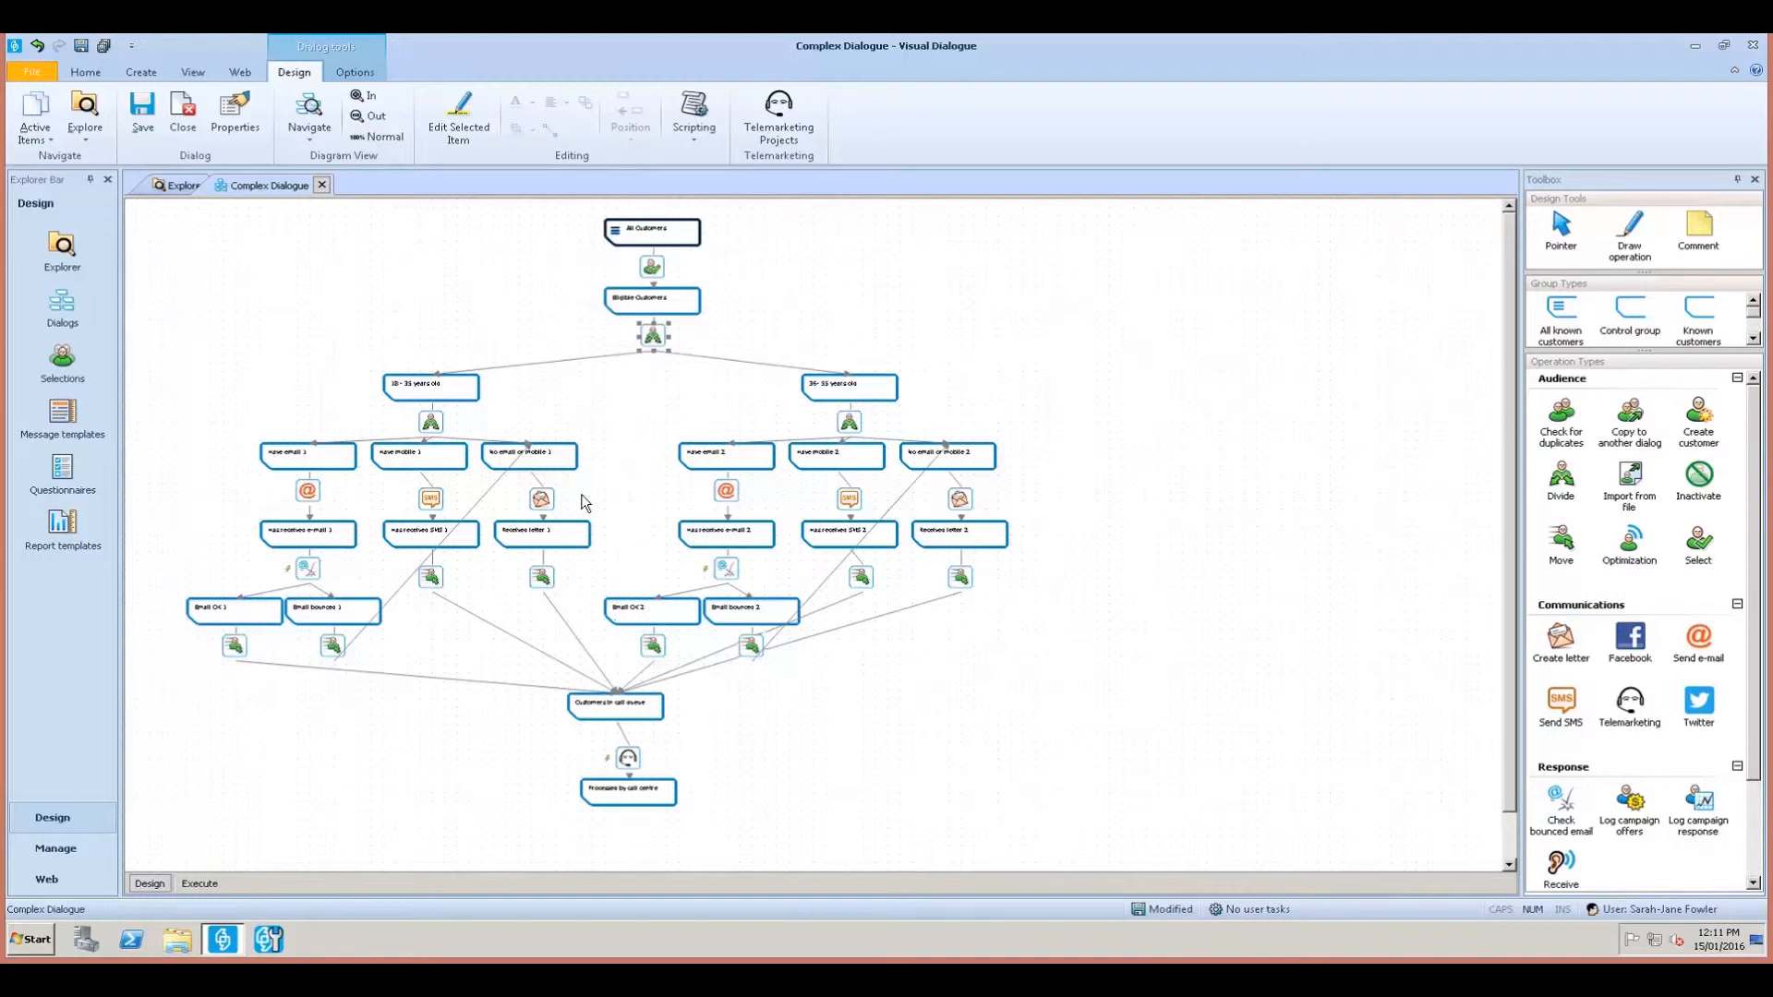
Shift the whole 36-55 years old branch slightly right, then zoom back in.
{"action": "left_click_drag", "start_coordinate": [1041, 739], "coordinate": [656, 396]}
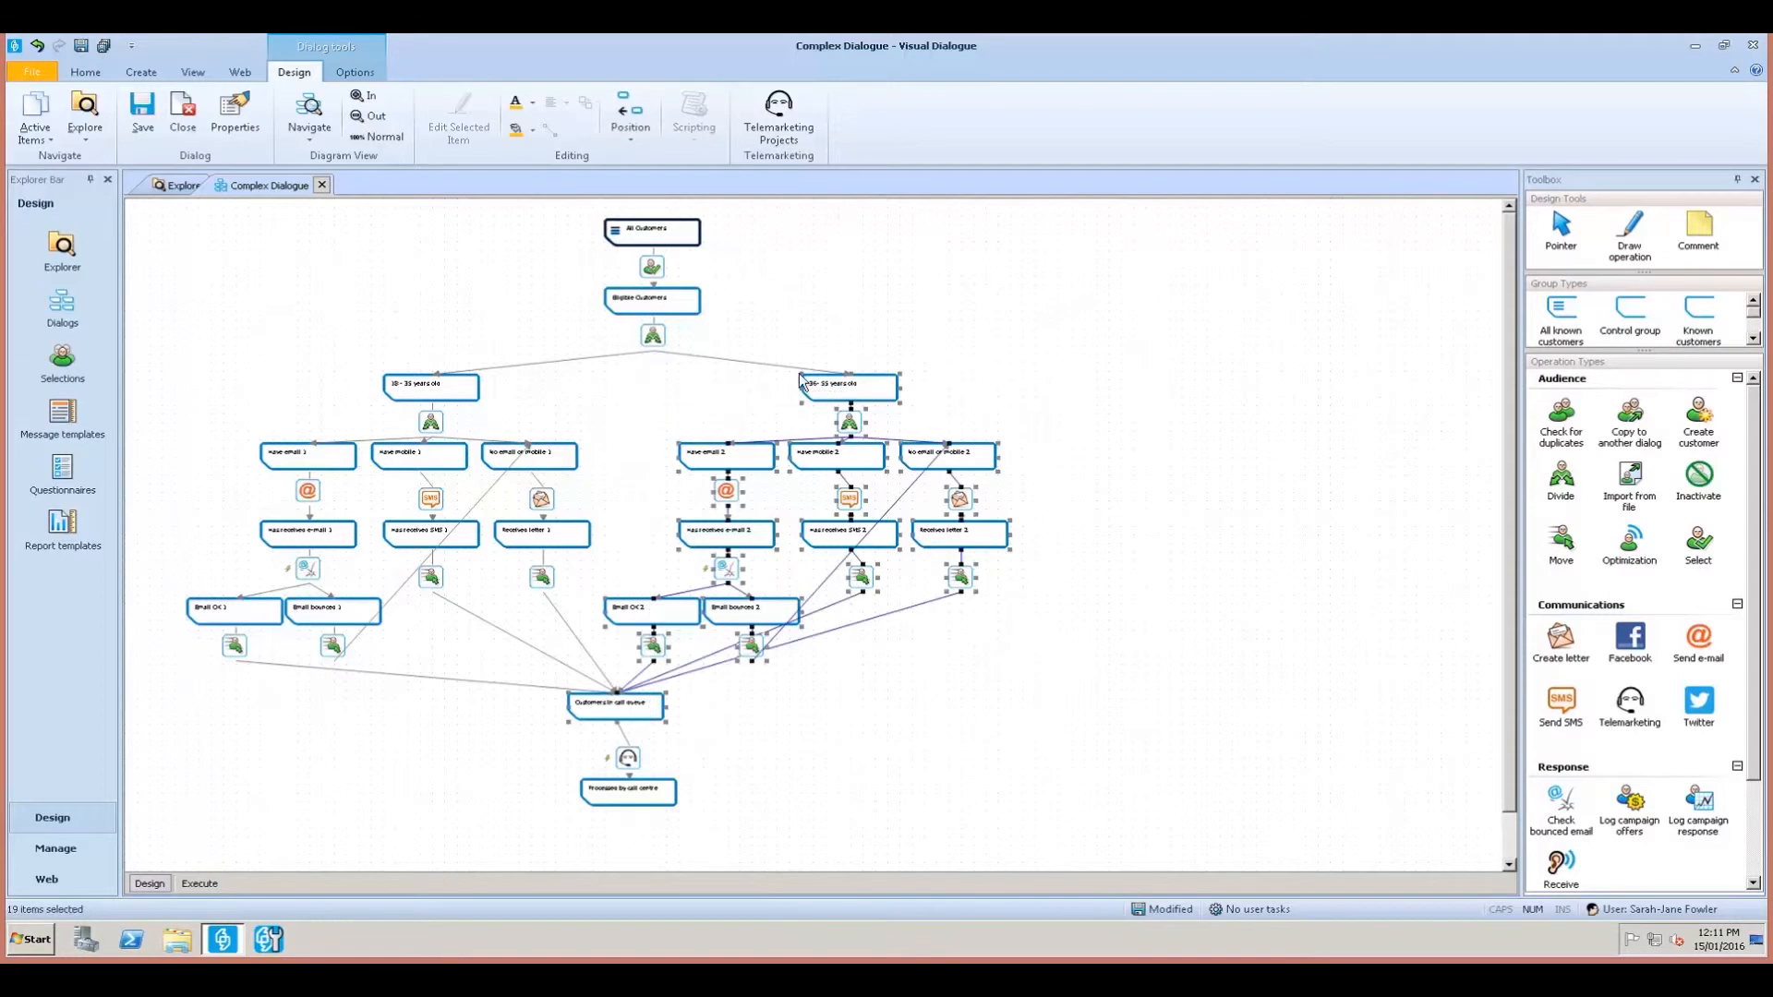
{"action": "key", "text": "Right"}
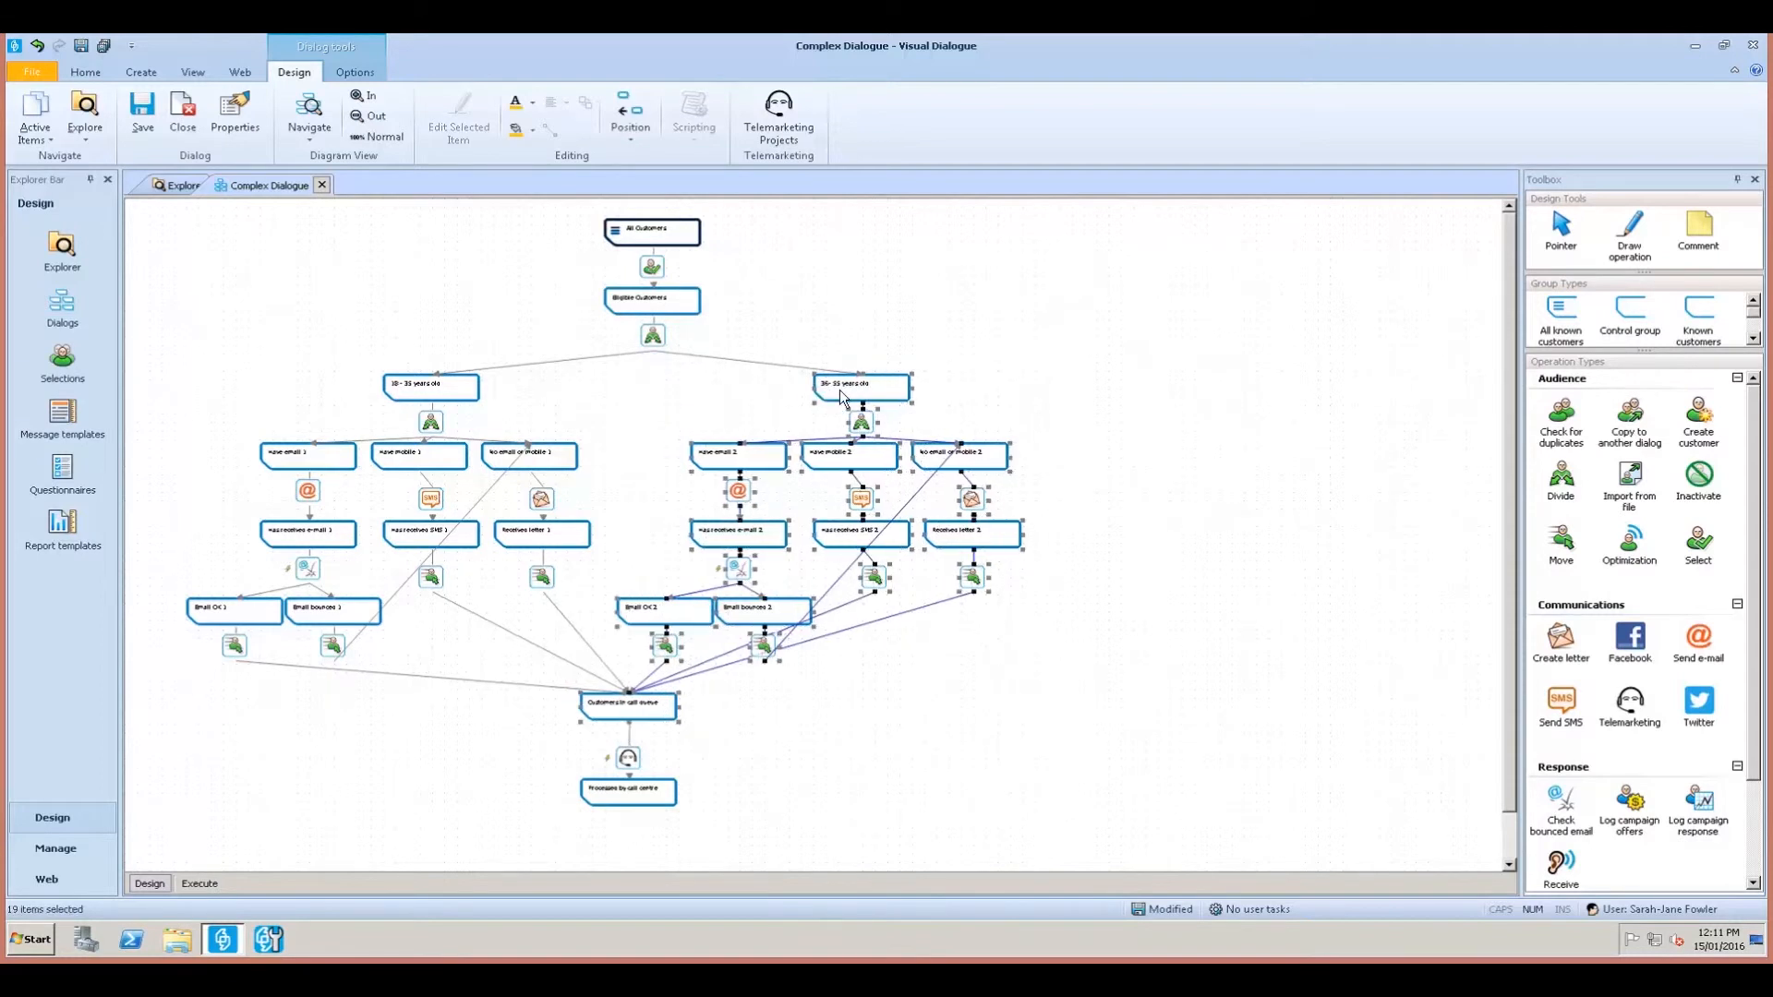
{"action": "left_click", "coordinate": [842, 398]}
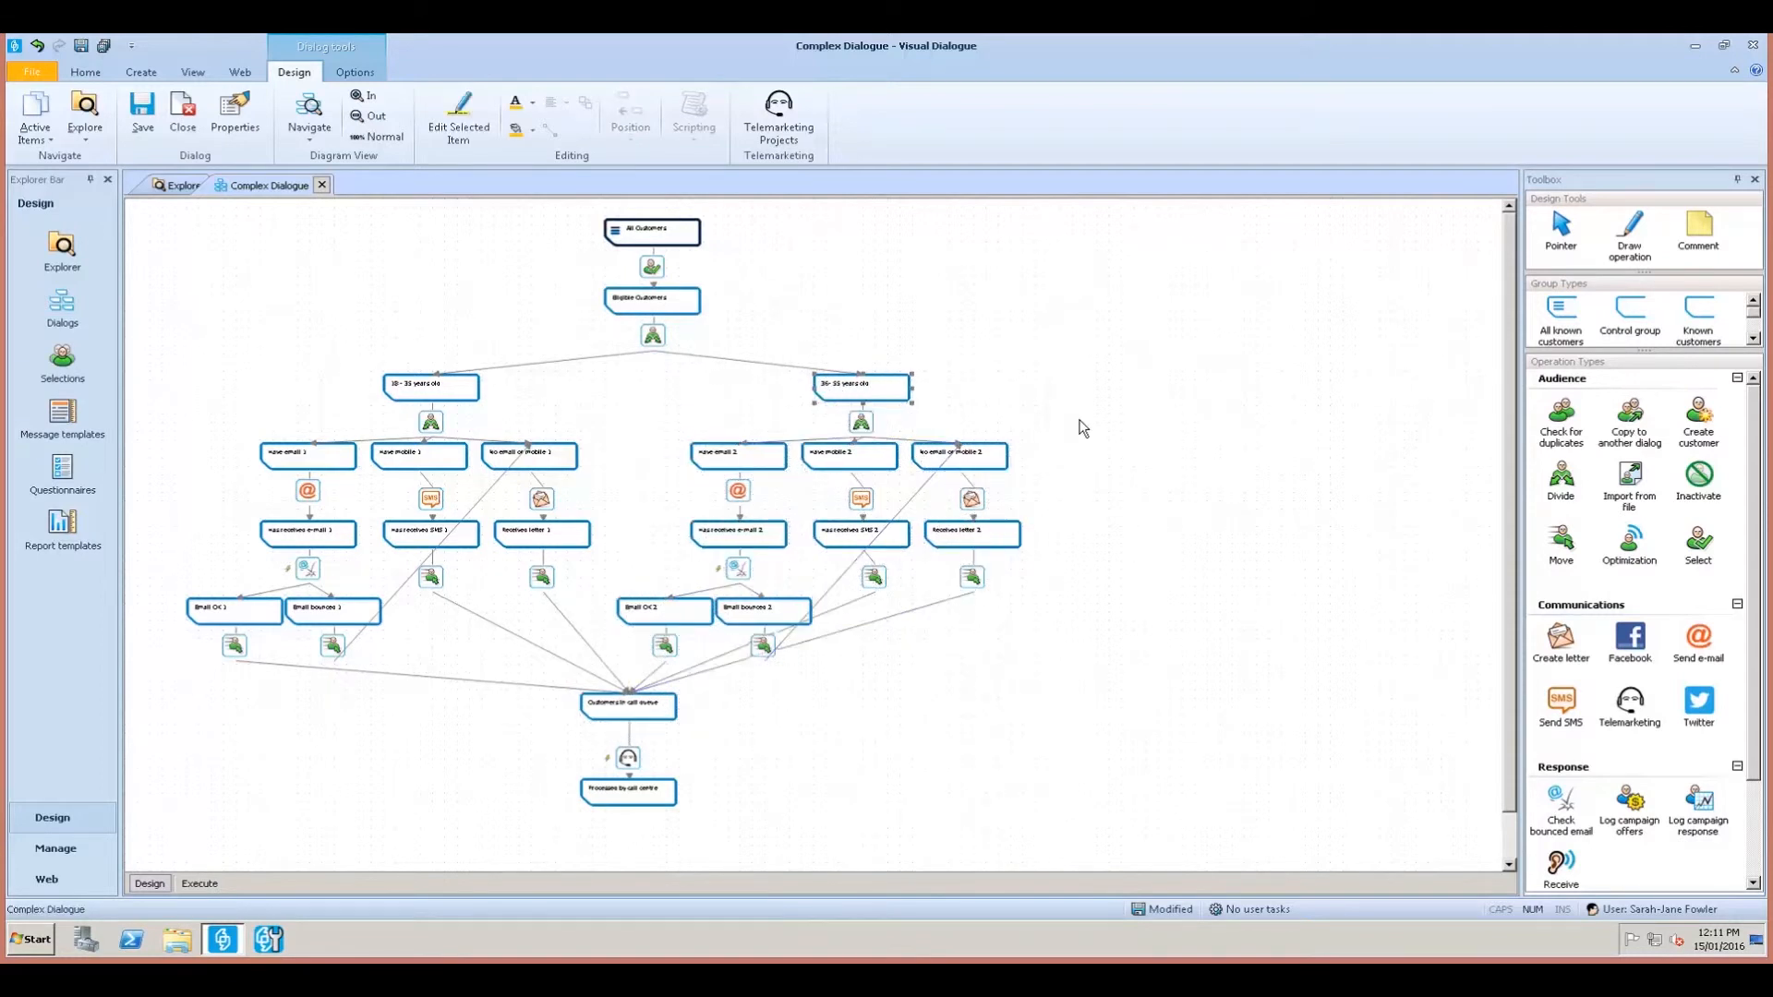
{"action": "left_click", "coordinate": [1163, 397]}
{"action": "left_click", "coordinate": [364, 98]}
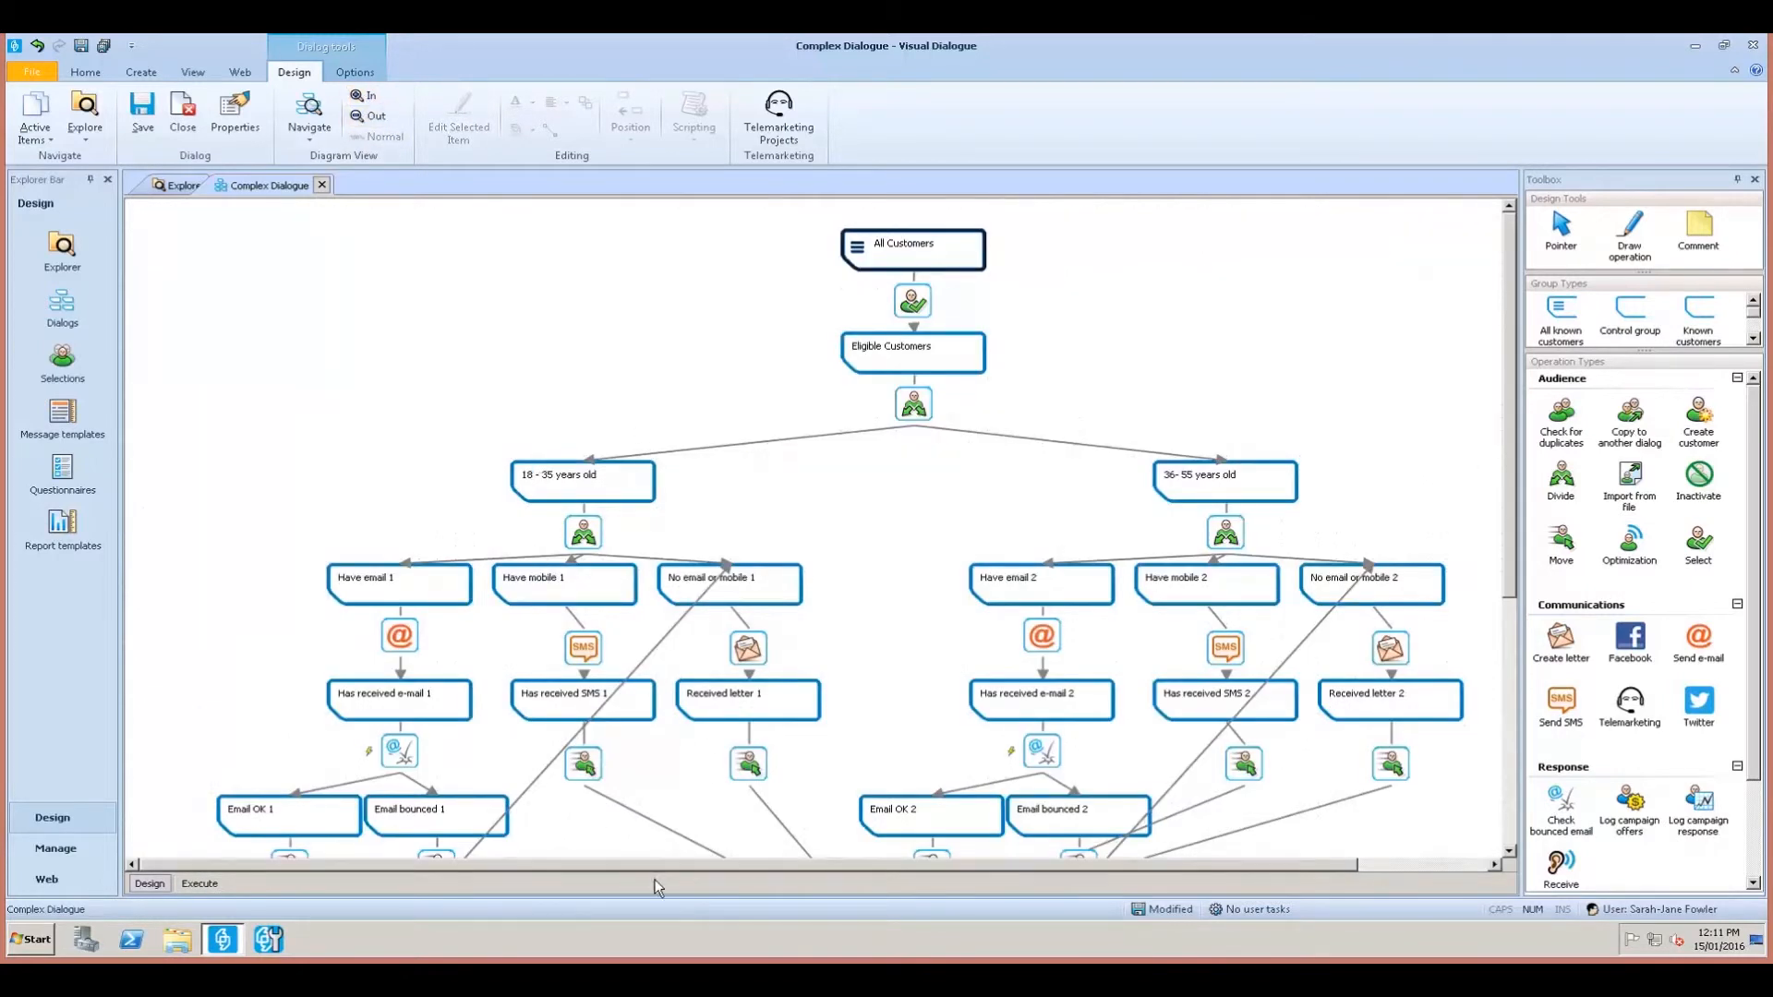
Centre-align the Have mobile 1 column down to Has received SMS 1, and move Have email 1 right.
{"action": "left_click_drag", "start_coordinate": [1512, 378], "coordinate": [1516, 485]}
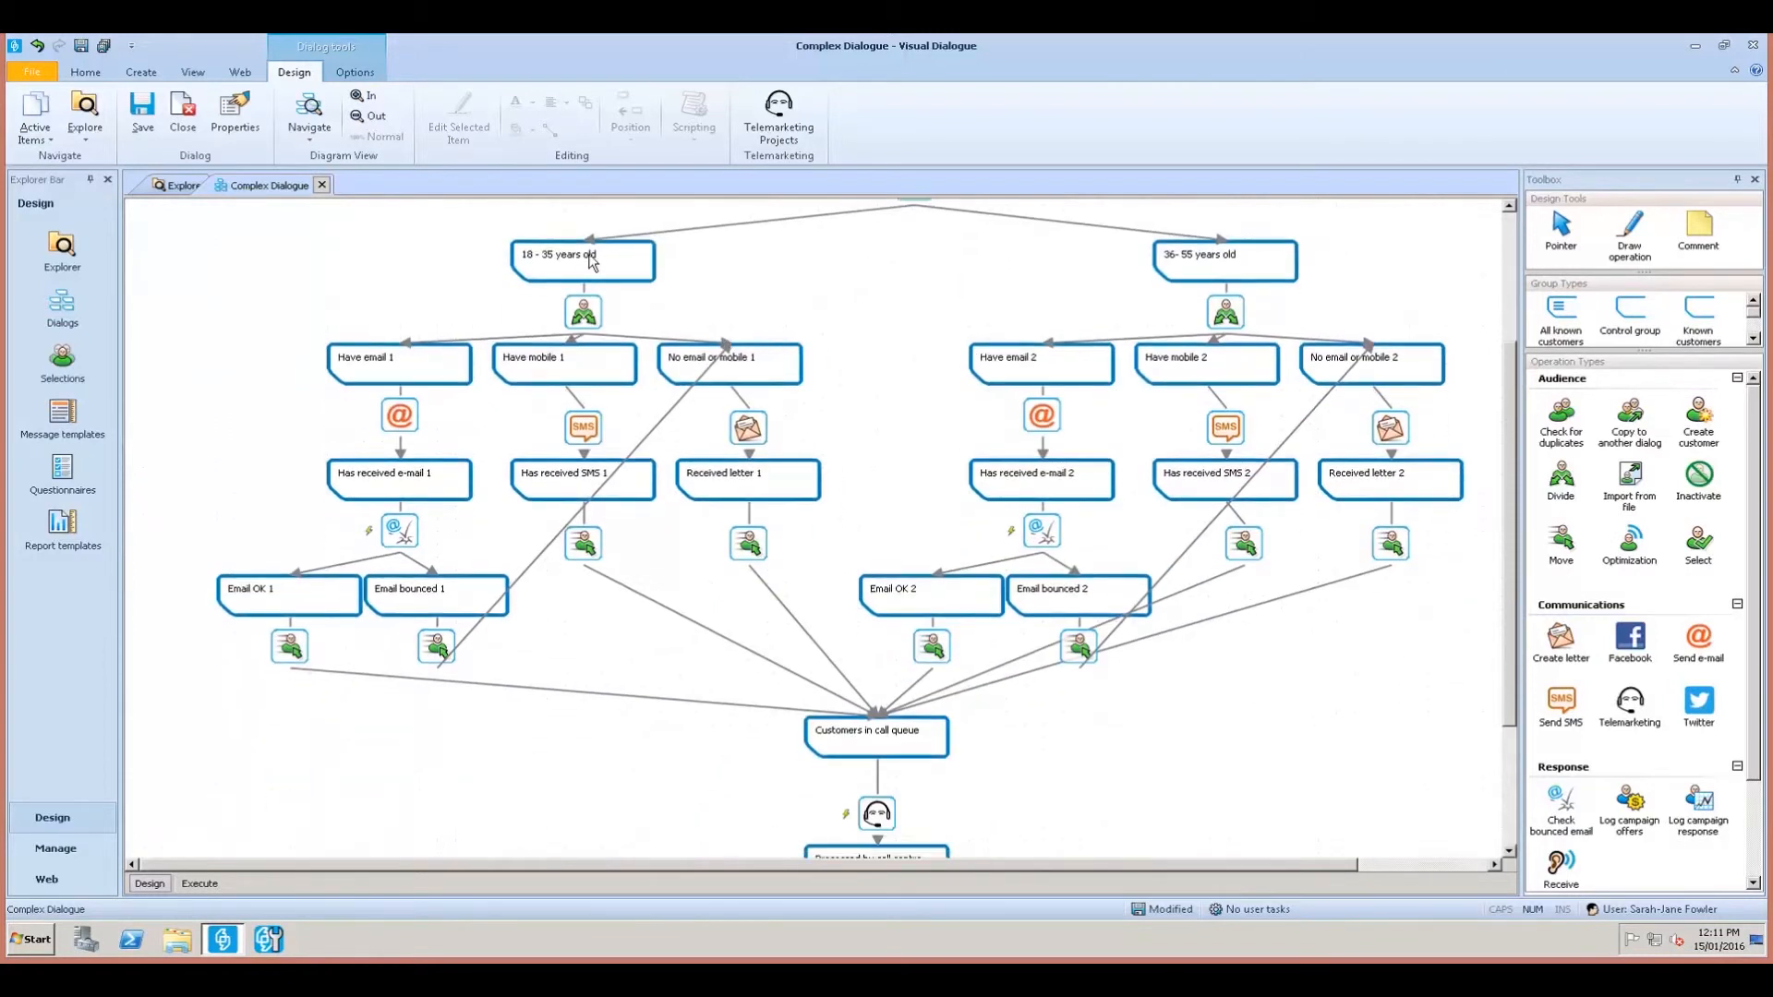
{"action": "left_click", "coordinate": [585, 314], "text": "ctrl"}
{"action": "left_click", "coordinate": [593, 374], "text": "ctrl"}
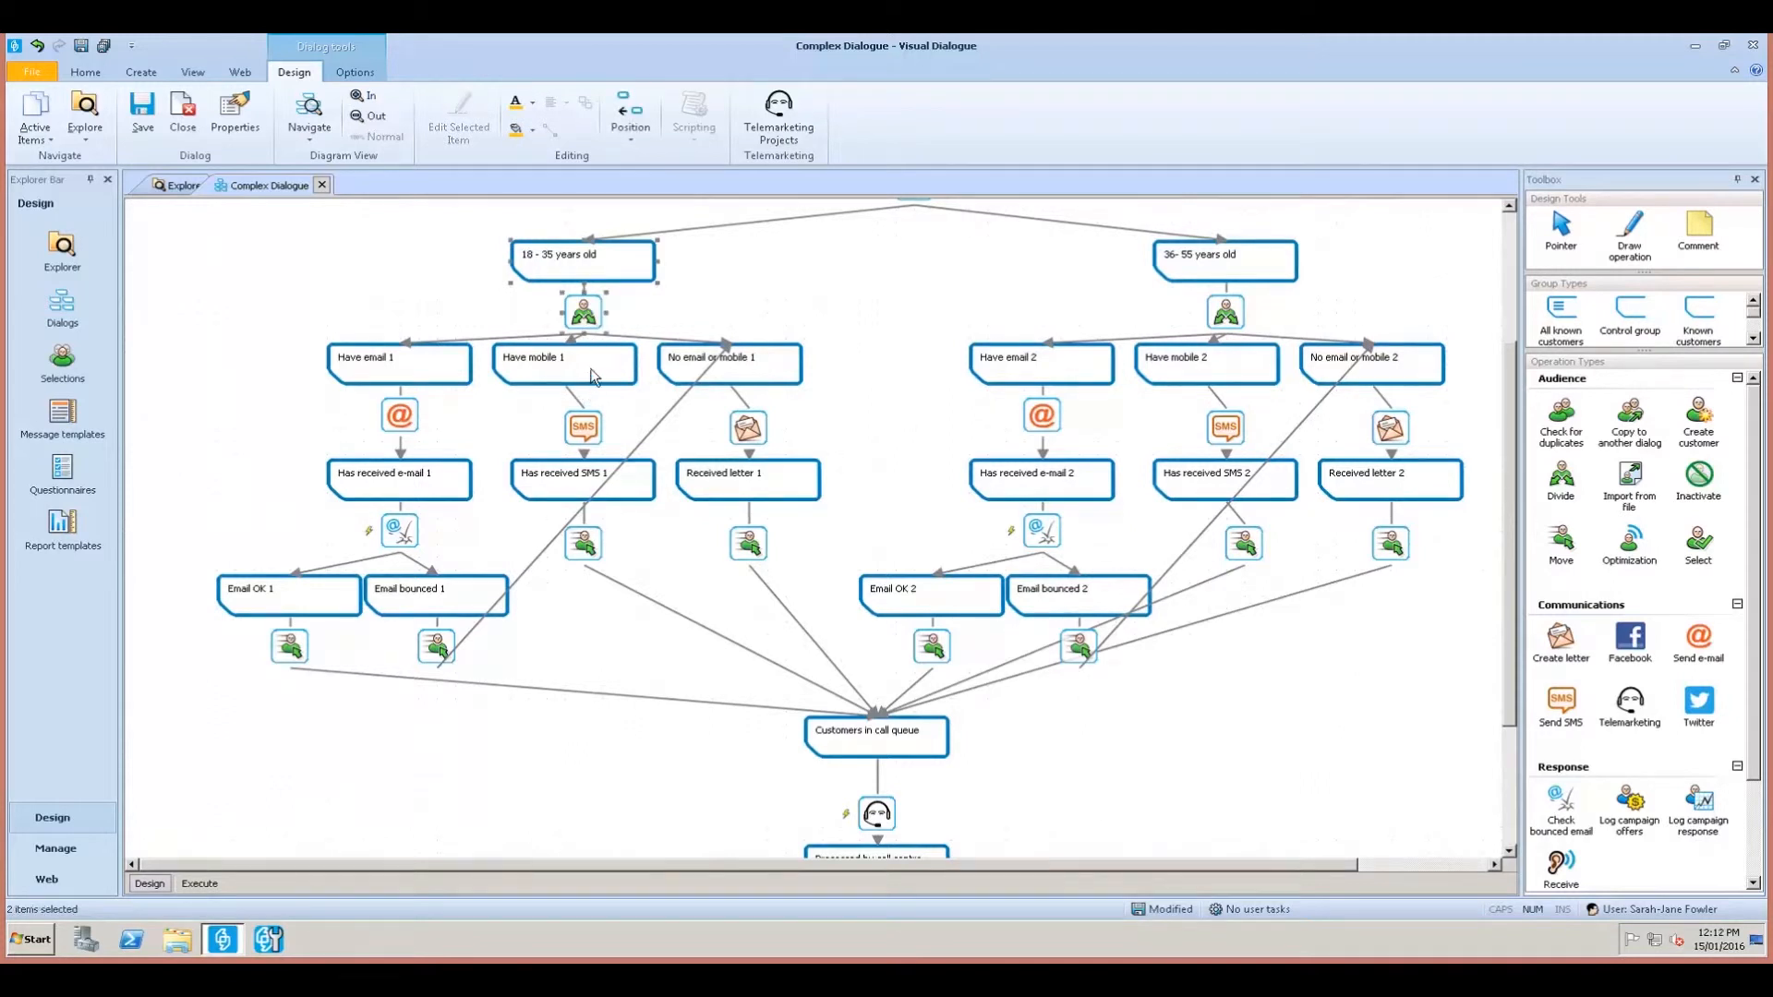
{"action": "left_click", "coordinate": [583, 430], "text": "ctrl"}
{"action": "left_click", "coordinate": [602, 485], "text": "ctrl"}
{"action": "left_click", "coordinate": [636, 125]}
{"action": "left_click", "coordinate": [635, 202]}
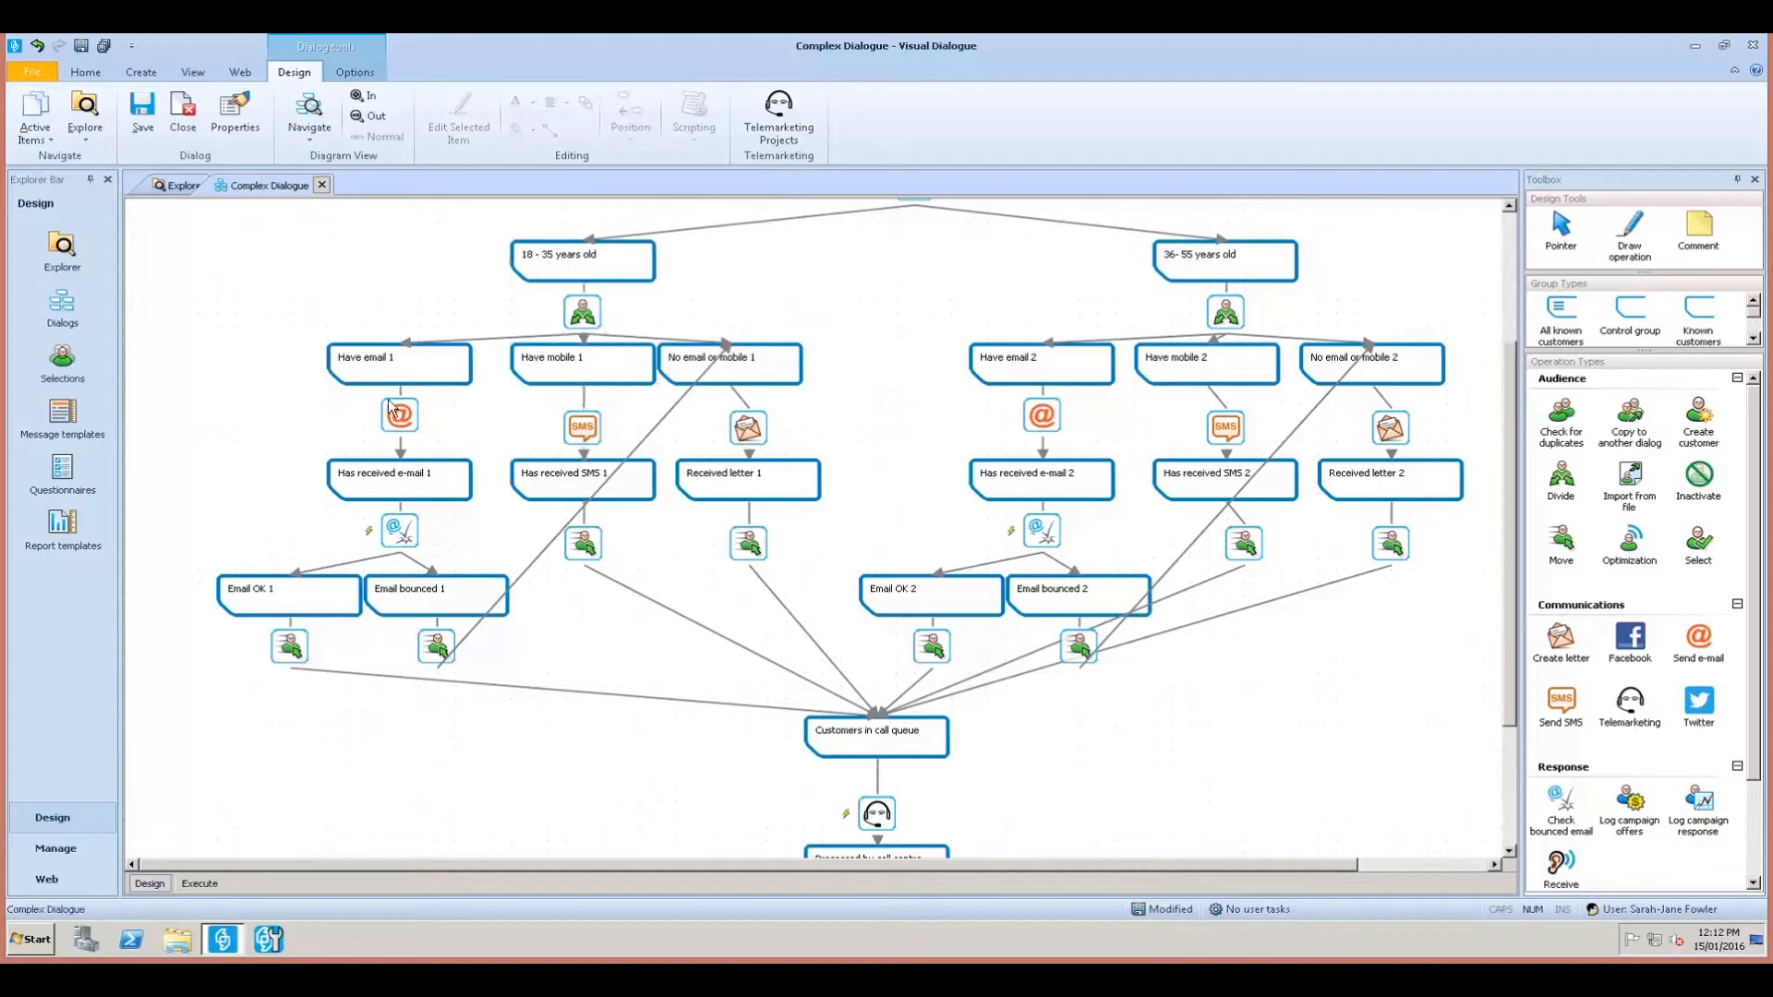
{"action": "left_click_drag", "start_coordinate": [434, 362], "coordinate": [466, 367]}
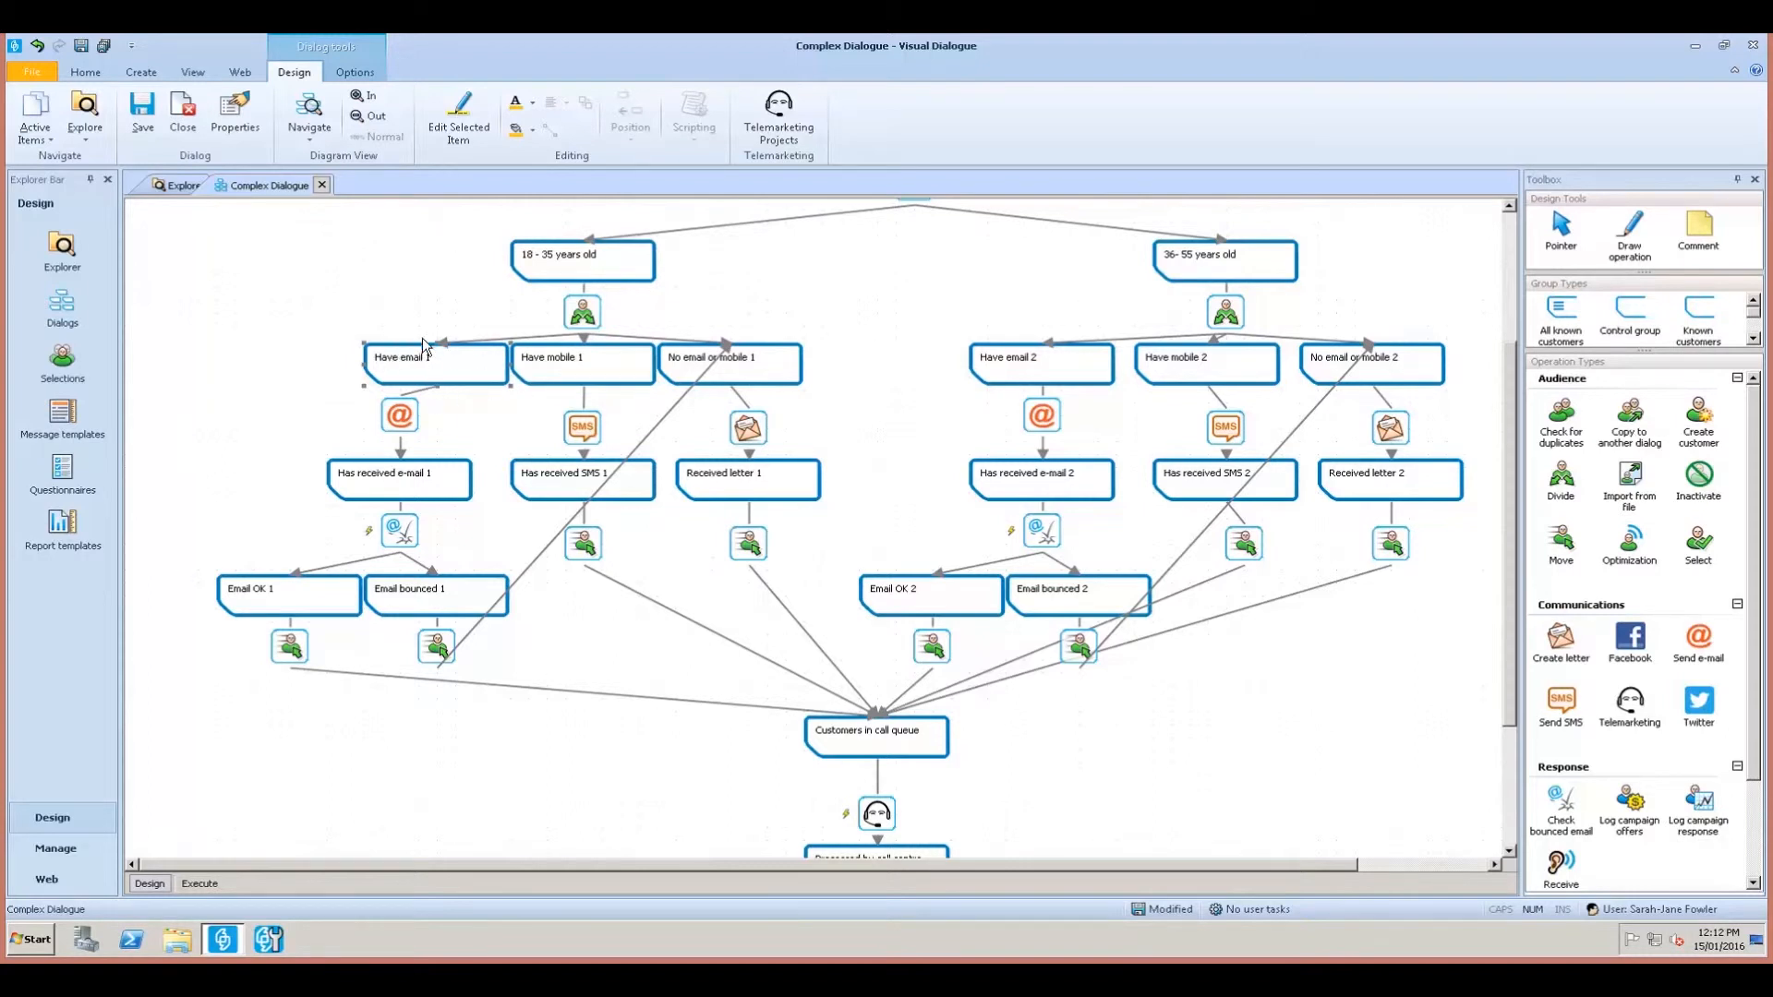
Align Has received e-mail 1 under Have email 1 by right edges and horizontal centres.
{"action": "left_click", "coordinate": [436, 484], "text": "ctrl"}
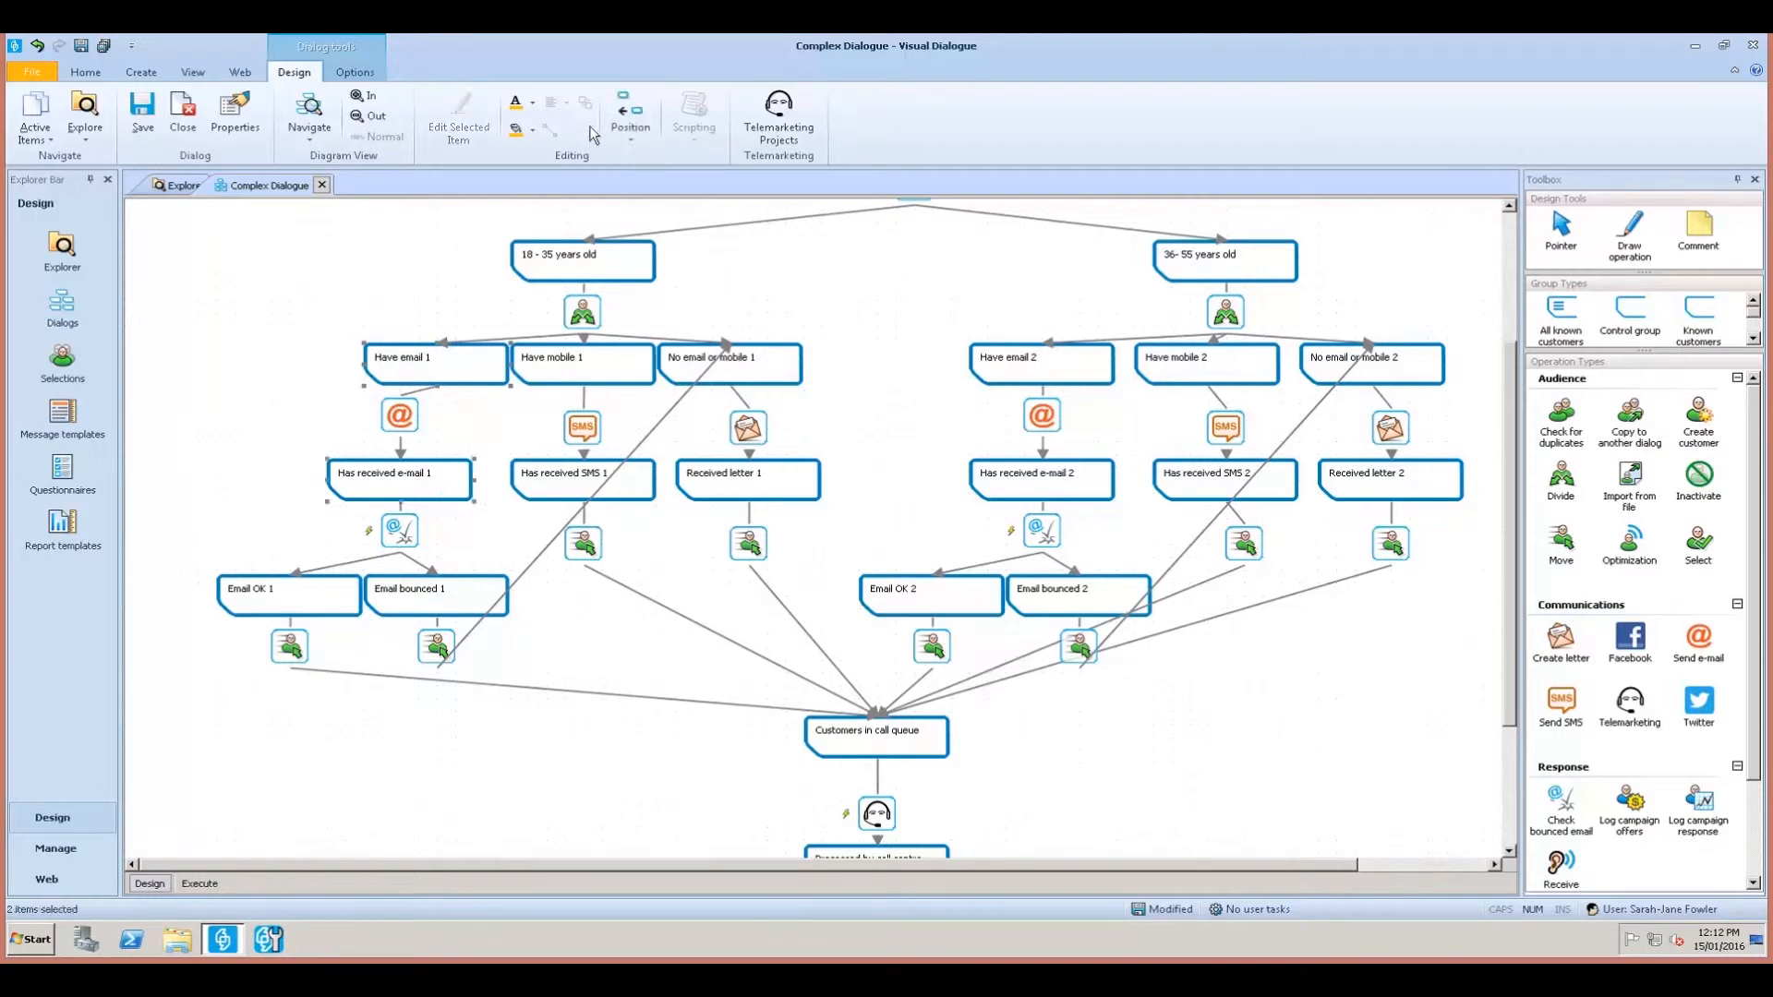
{"action": "left_click", "coordinate": [633, 120]}
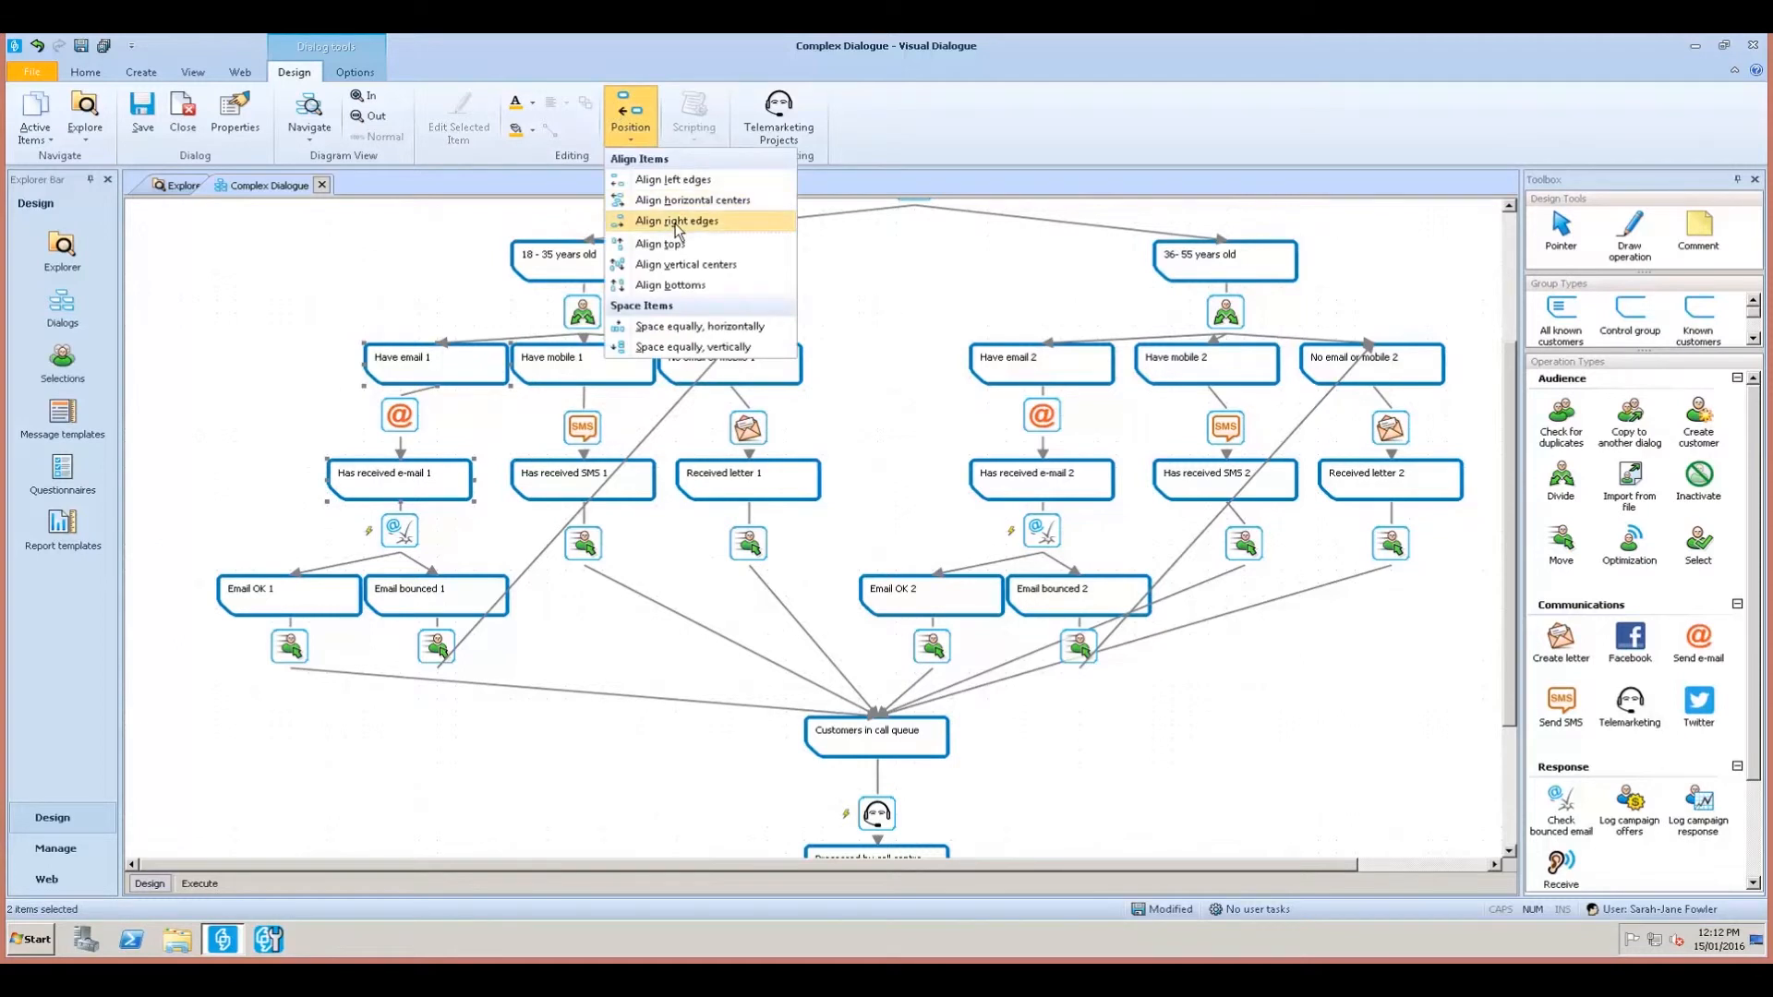
{"action": "left_click", "coordinate": [677, 221]}
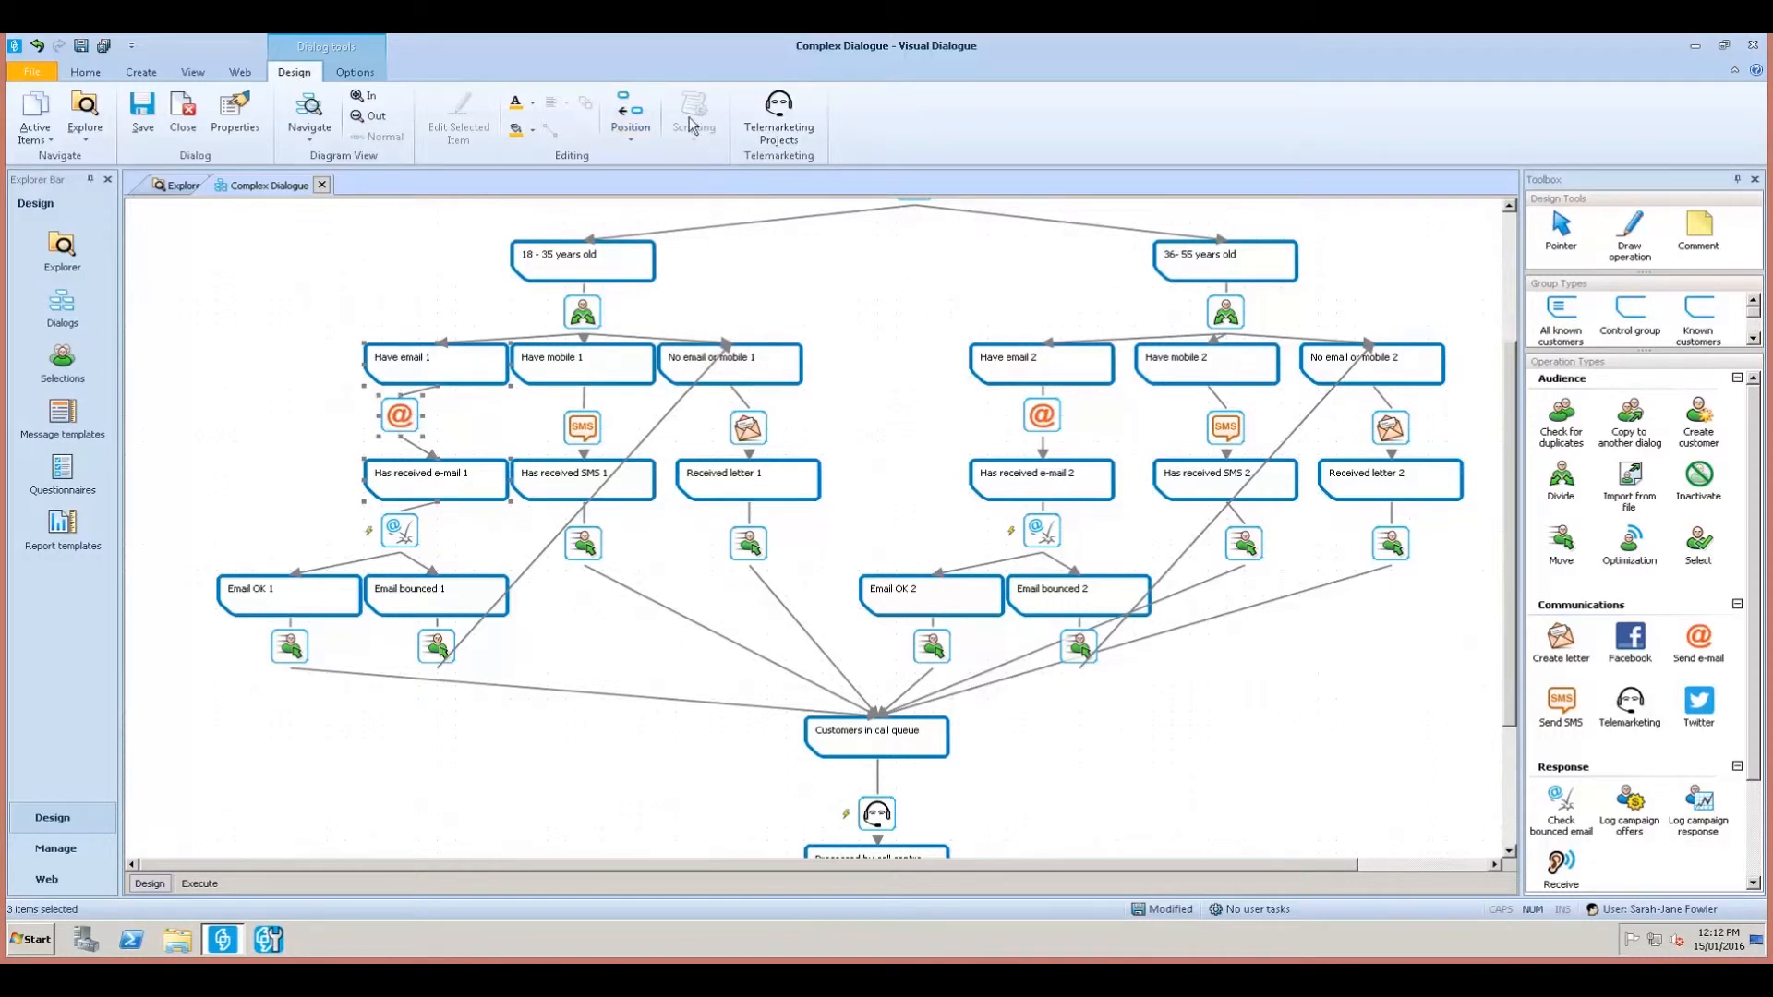
{"action": "left_click", "coordinate": [632, 111]}
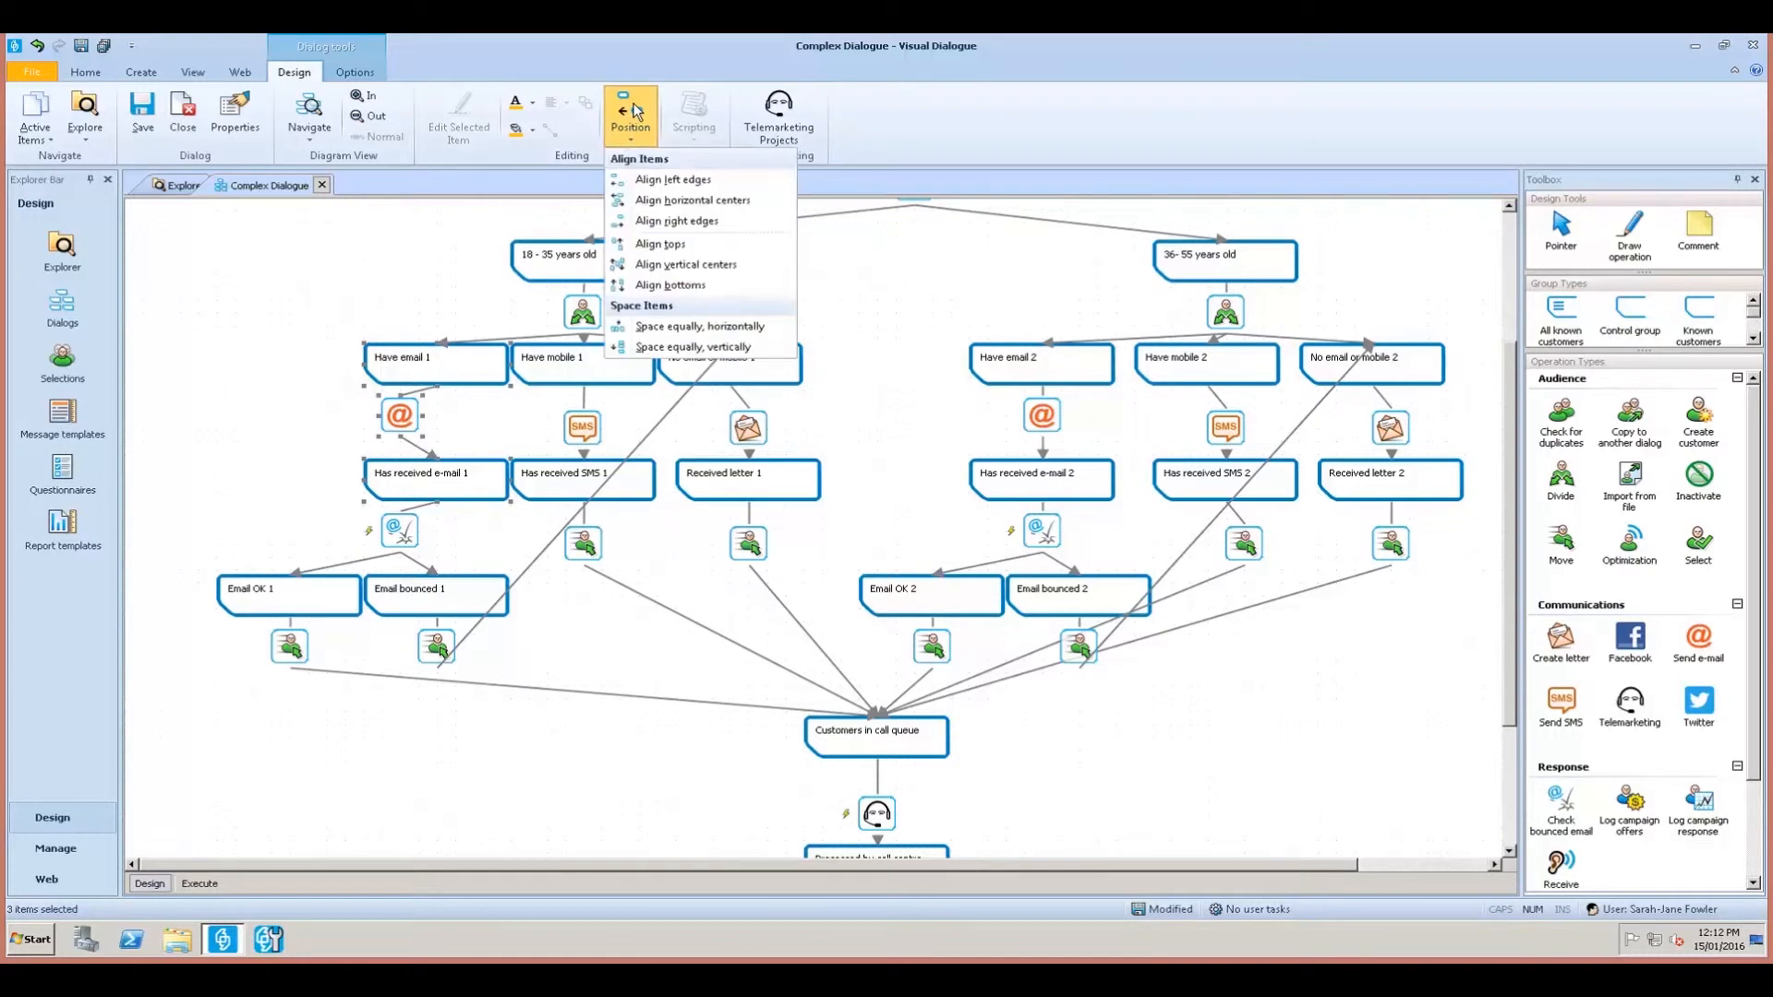
{"action": "left_click", "coordinate": [650, 200]}
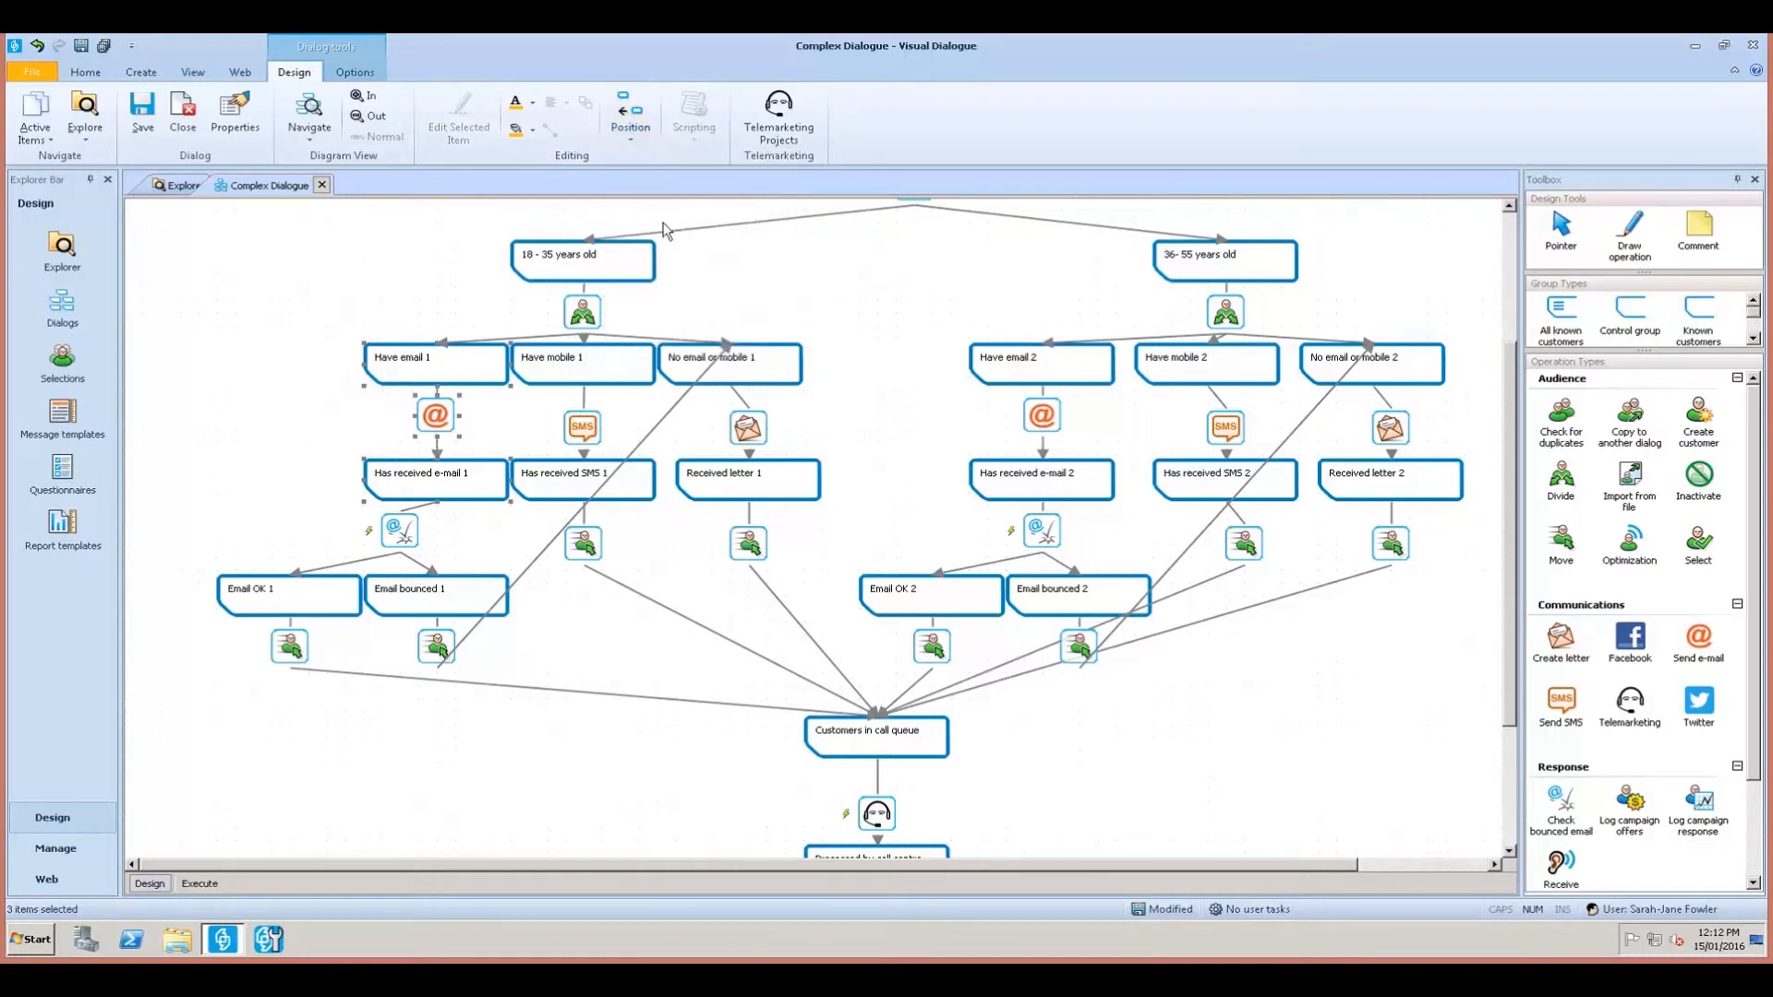
Line up Received letter 1 and its letter icon under their parent boxes.
{"action": "left_click", "coordinate": [762, 479], "text": "ctrl"}
{"action": "left_click", "coordinate": [632, 115]}
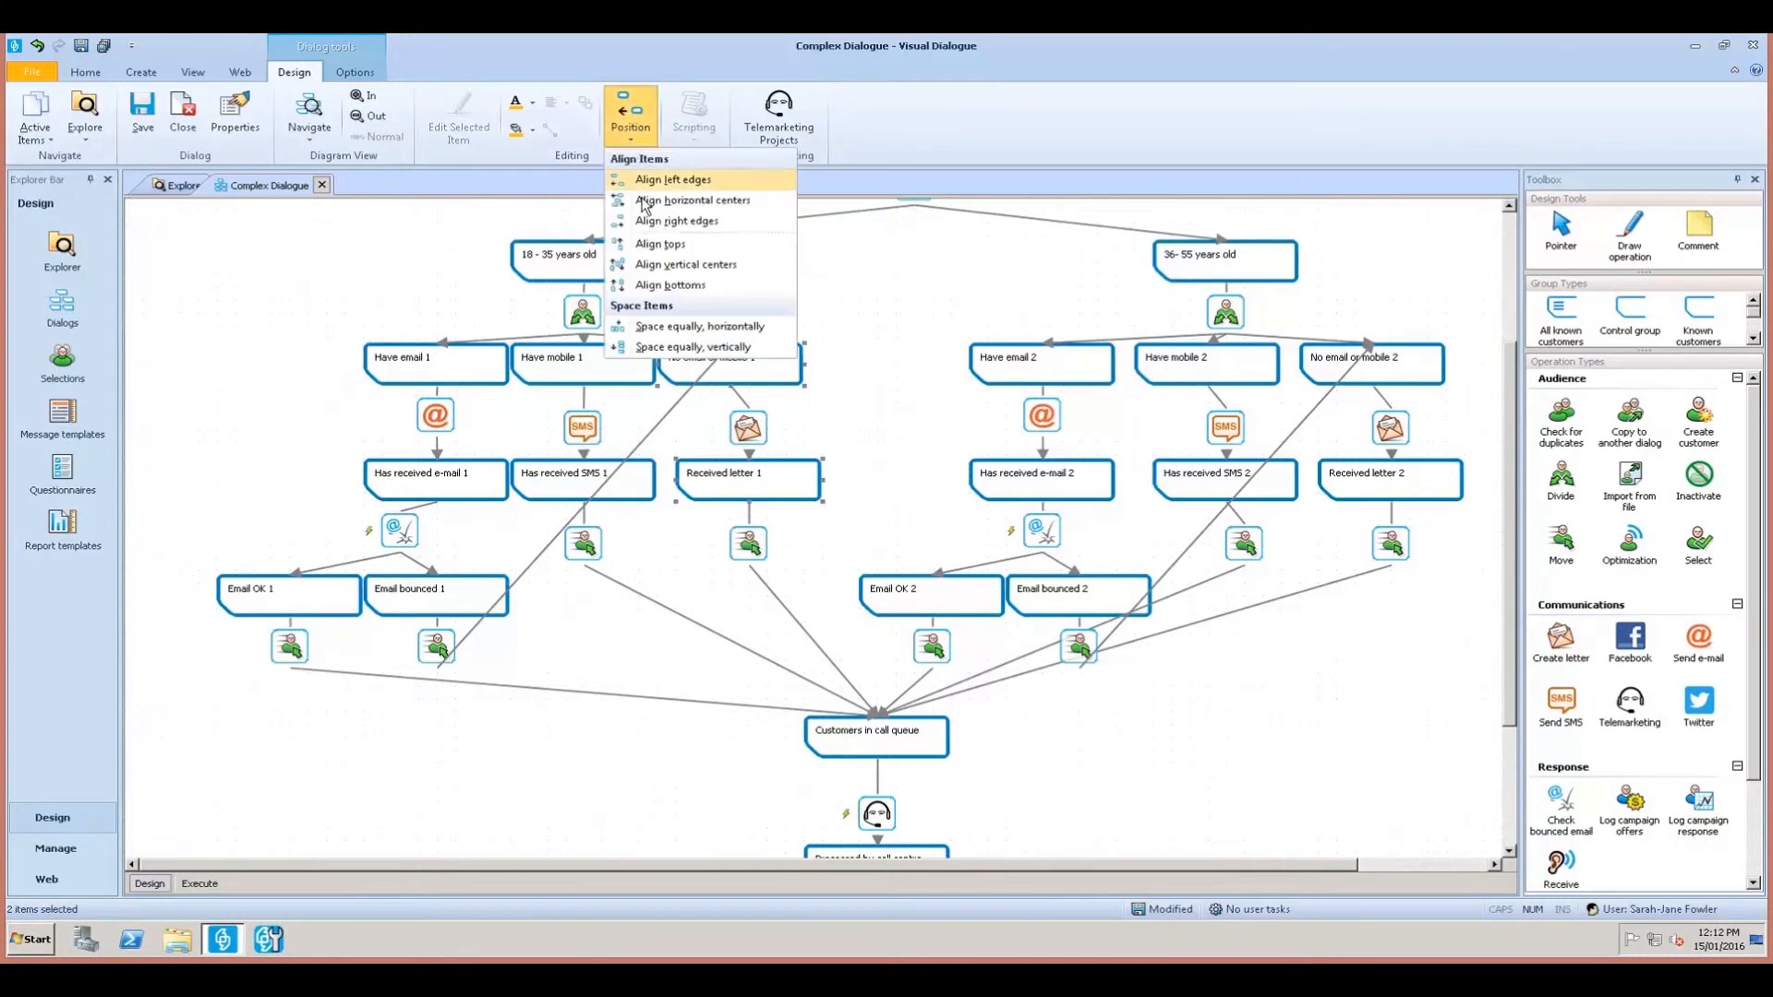
{"action": "left_click", "coordinate": [649, 179]}
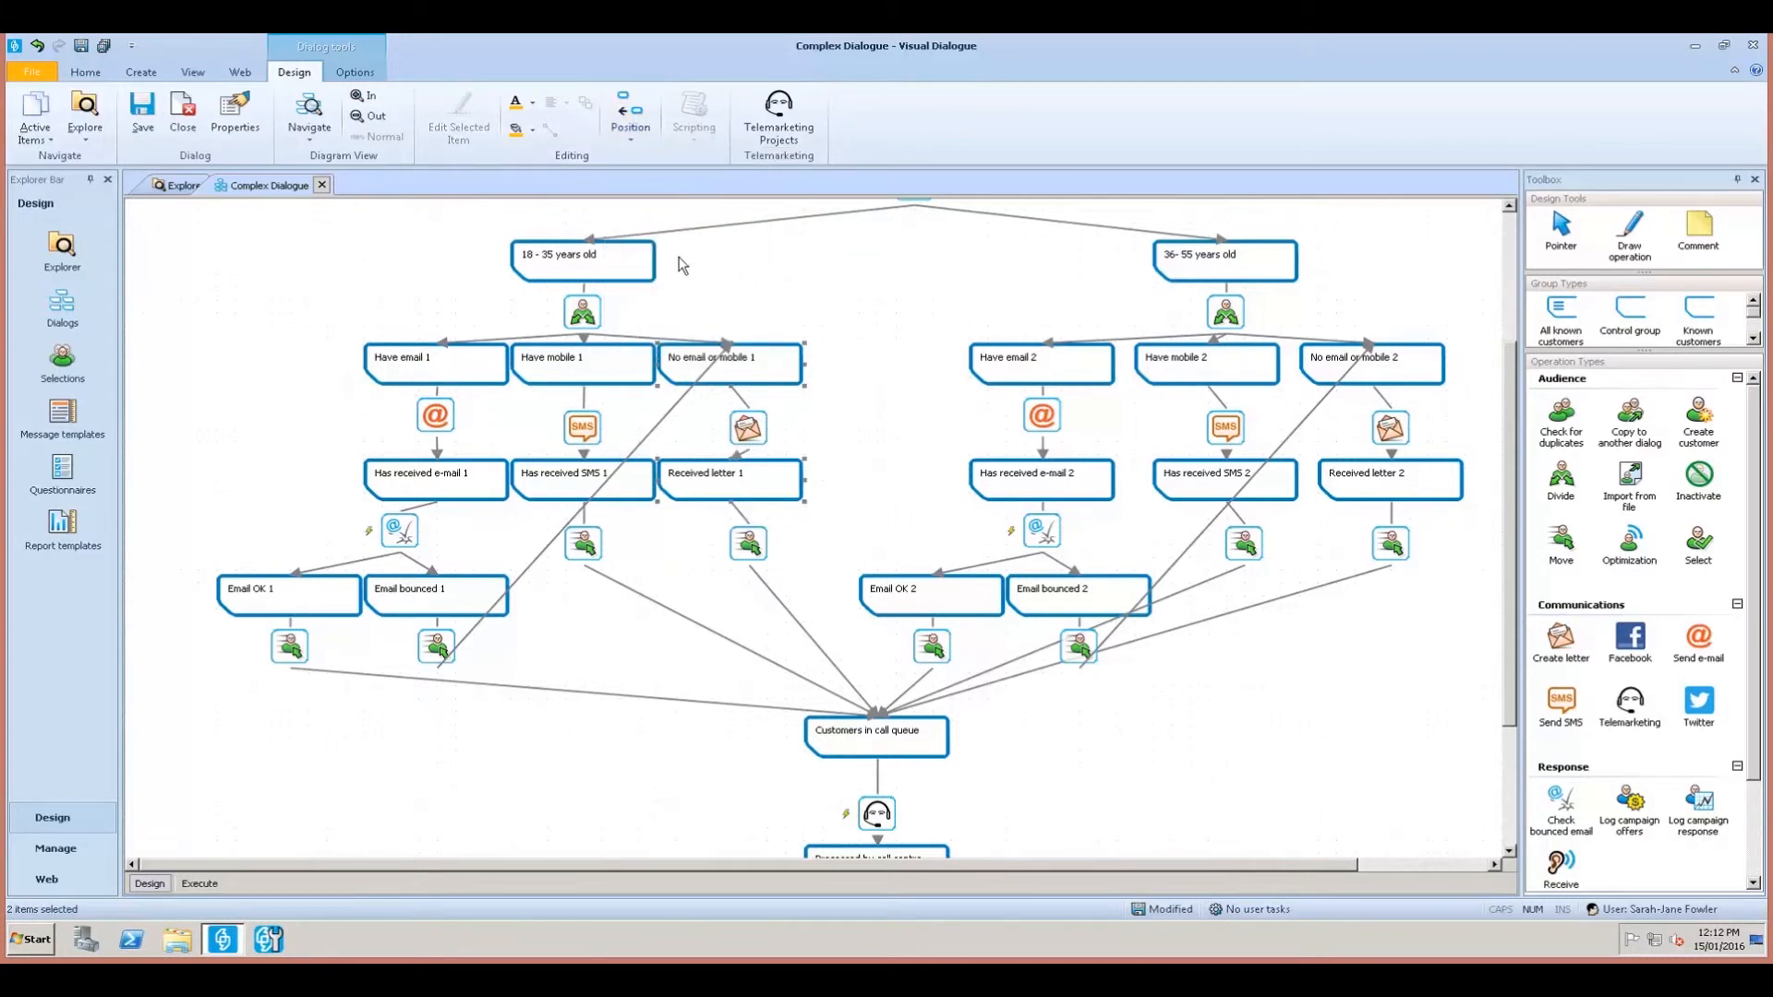
{"action": "left_click", "coordinate": [748, 431], "text": "ctrl"}
{"action": "left_click", "coordinate": [630, 116]}
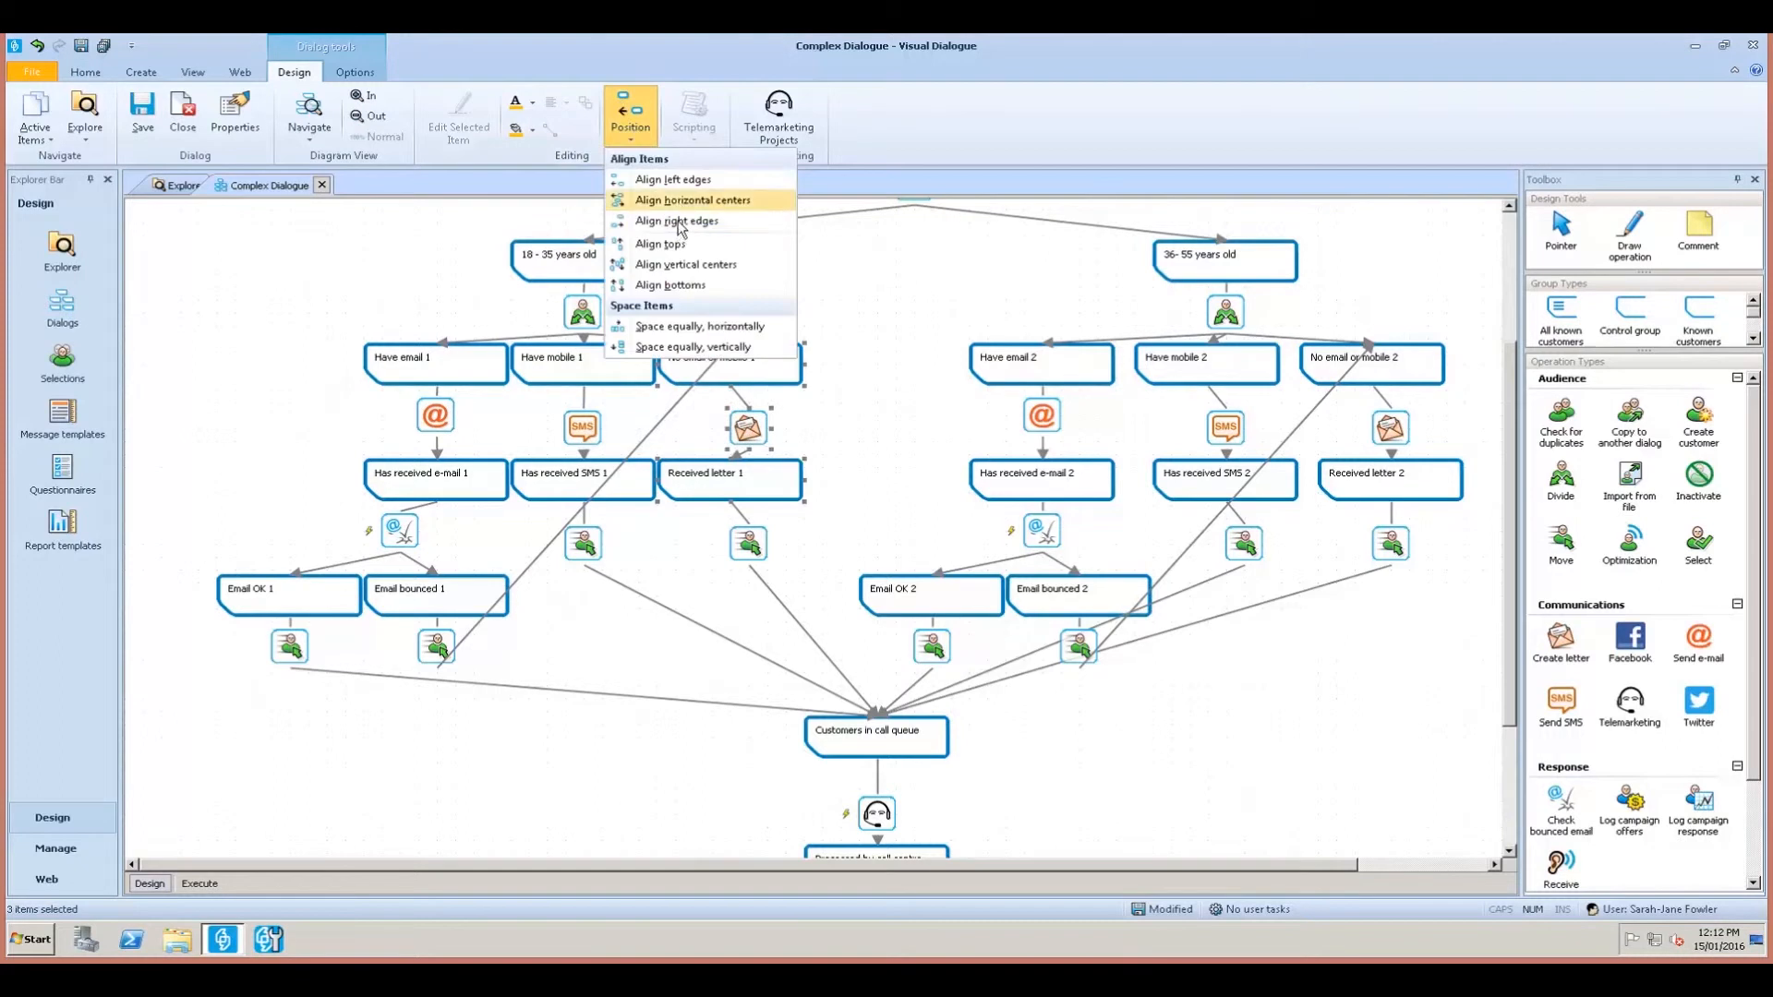
{"action": "left_click", "coordinate": [681, 201]}
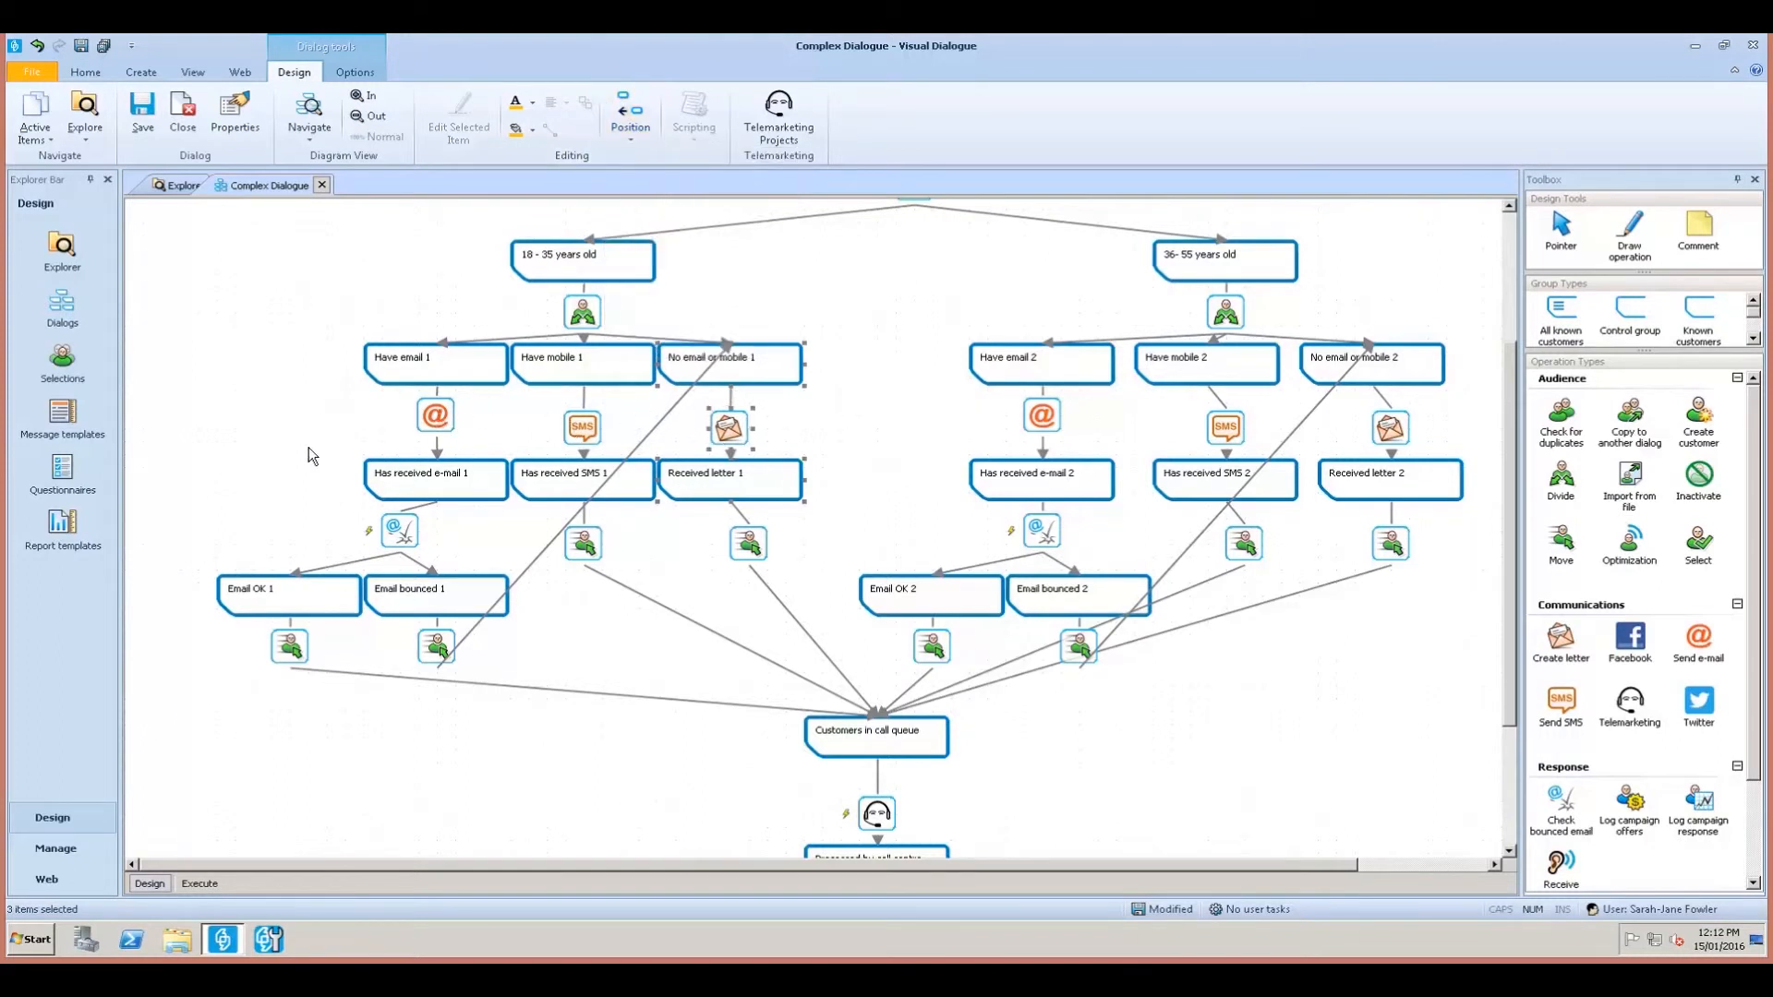
{"action": "left_click_drag", "start_coordinate": [290, 477], "coordinate": [781, 473]}
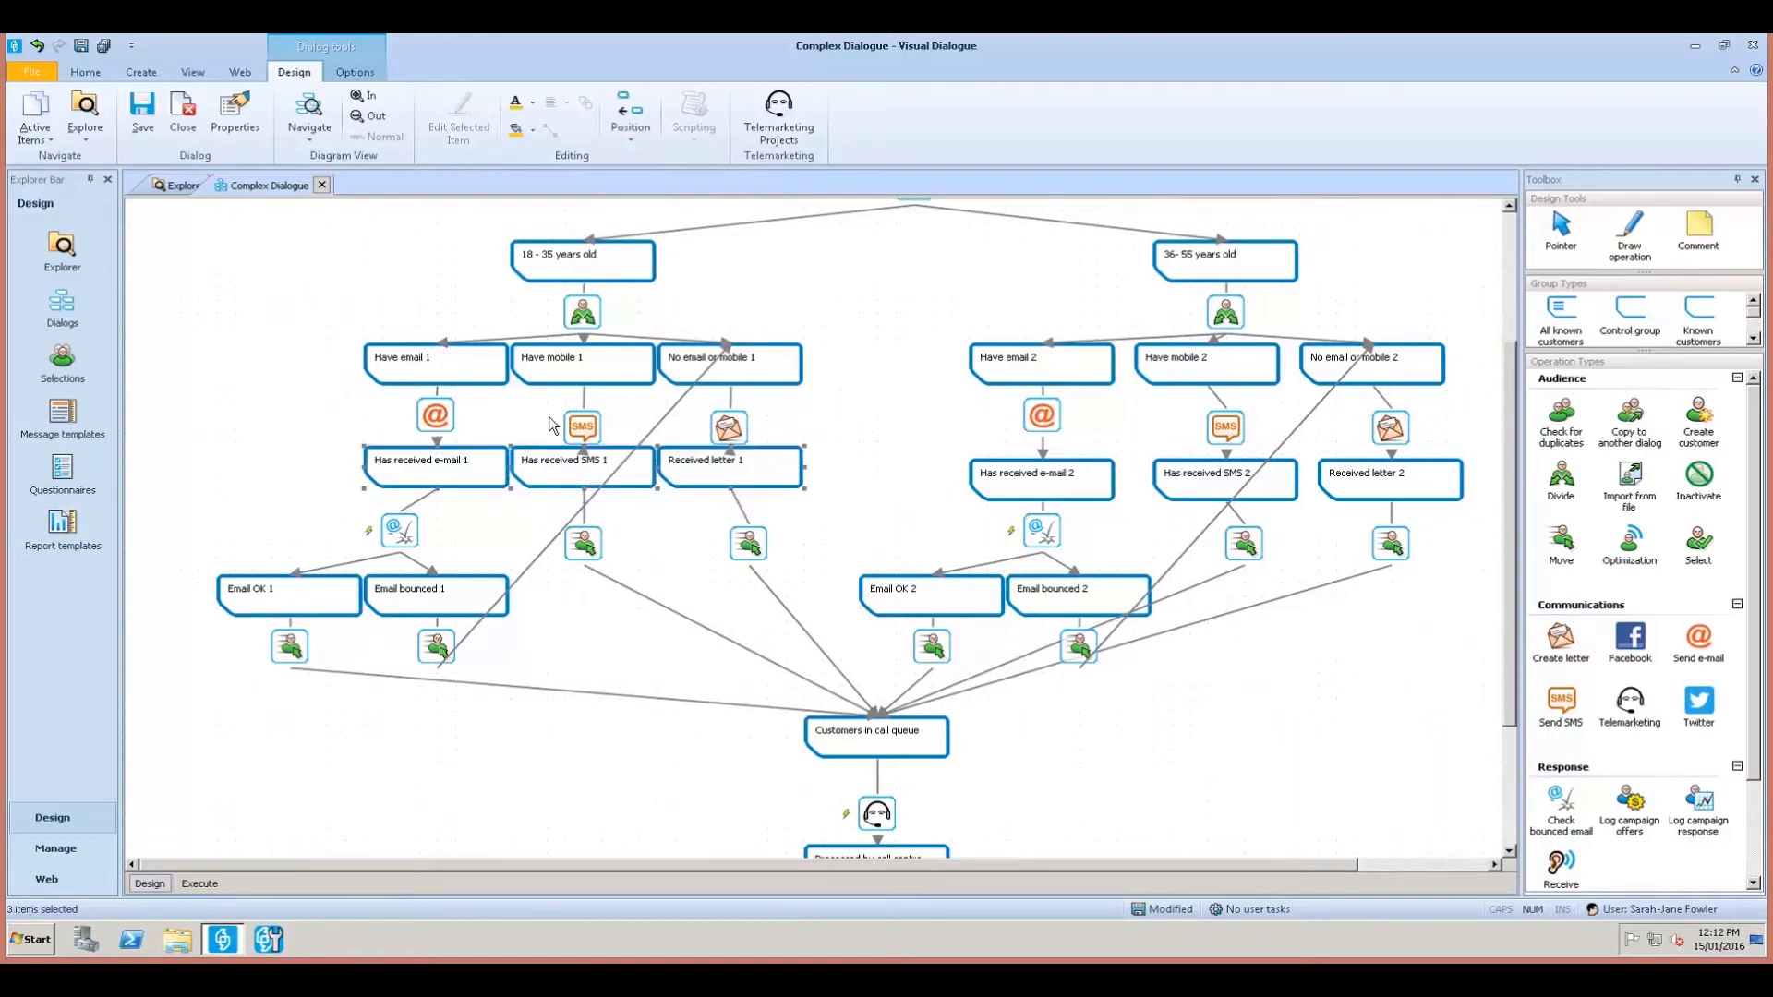
Level the SMS channel icon with the @ email icon using Align tops.
{"action": "left_click", "coordinate": [436, 412]}
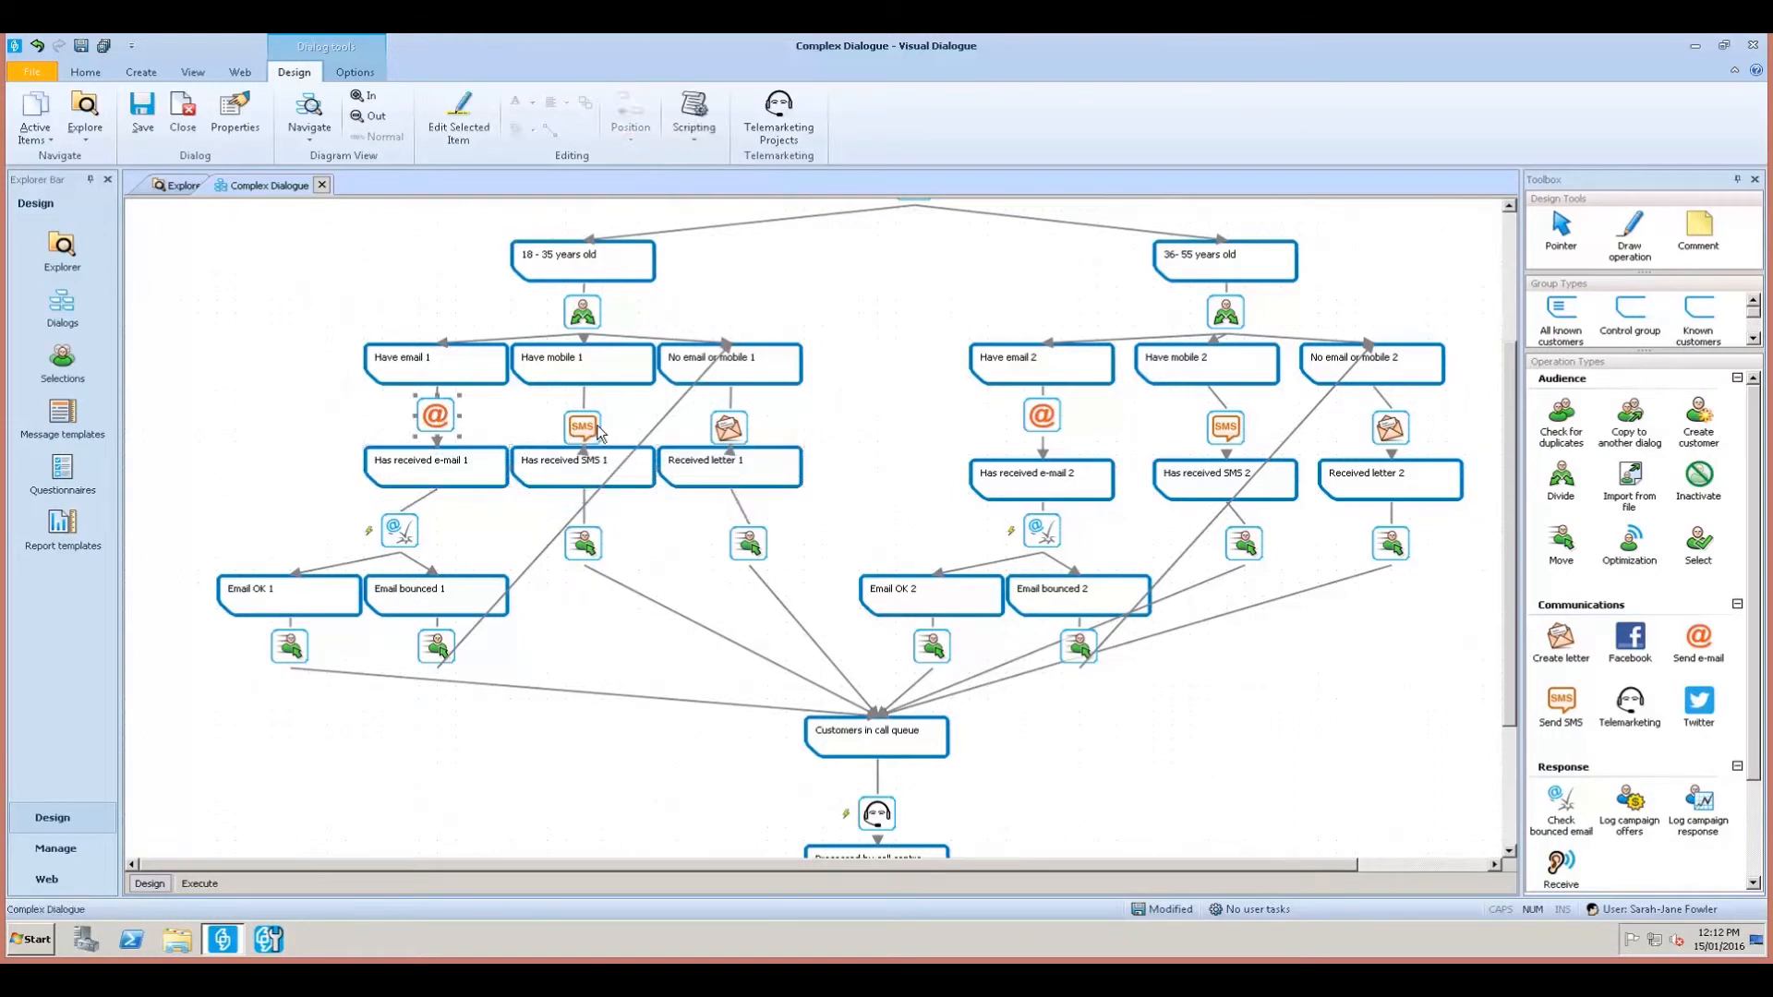
{"action": "left_click", "coordinate": [596, 428], "text": "ctrl"}
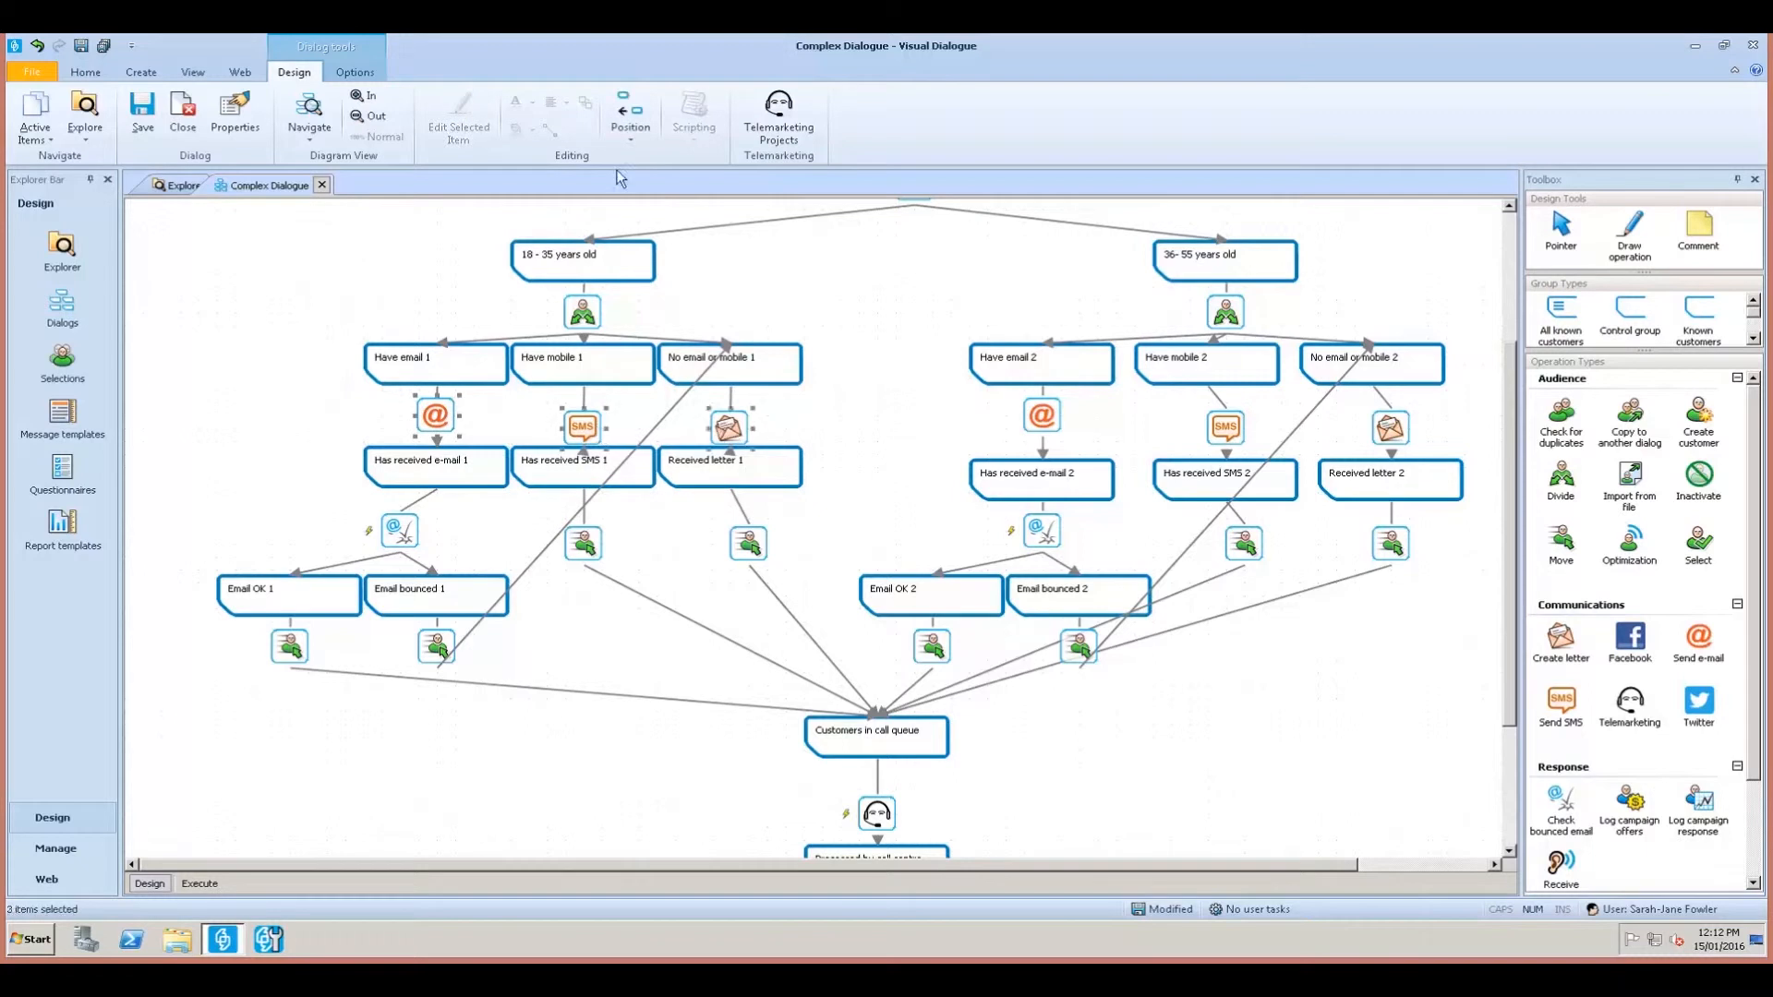
{"action": "left_click", "coordinate": [631, 115]}
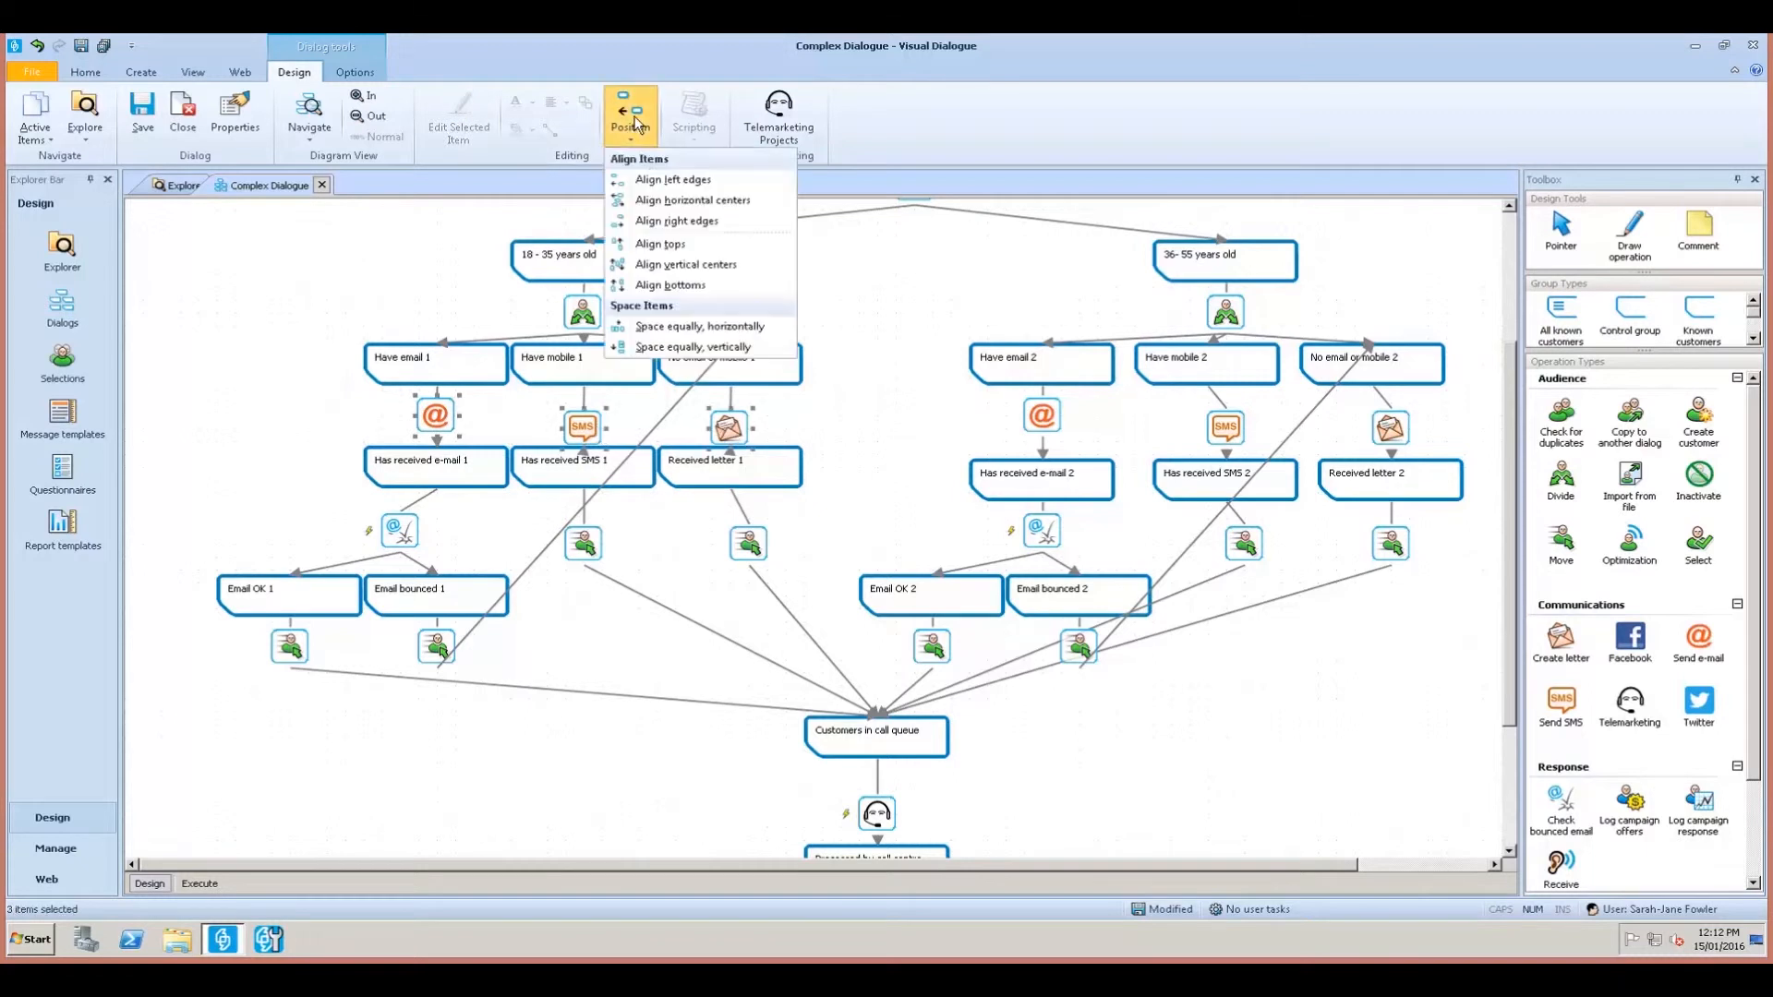
{"action": "left_click", "coordinate": [656, 245]}
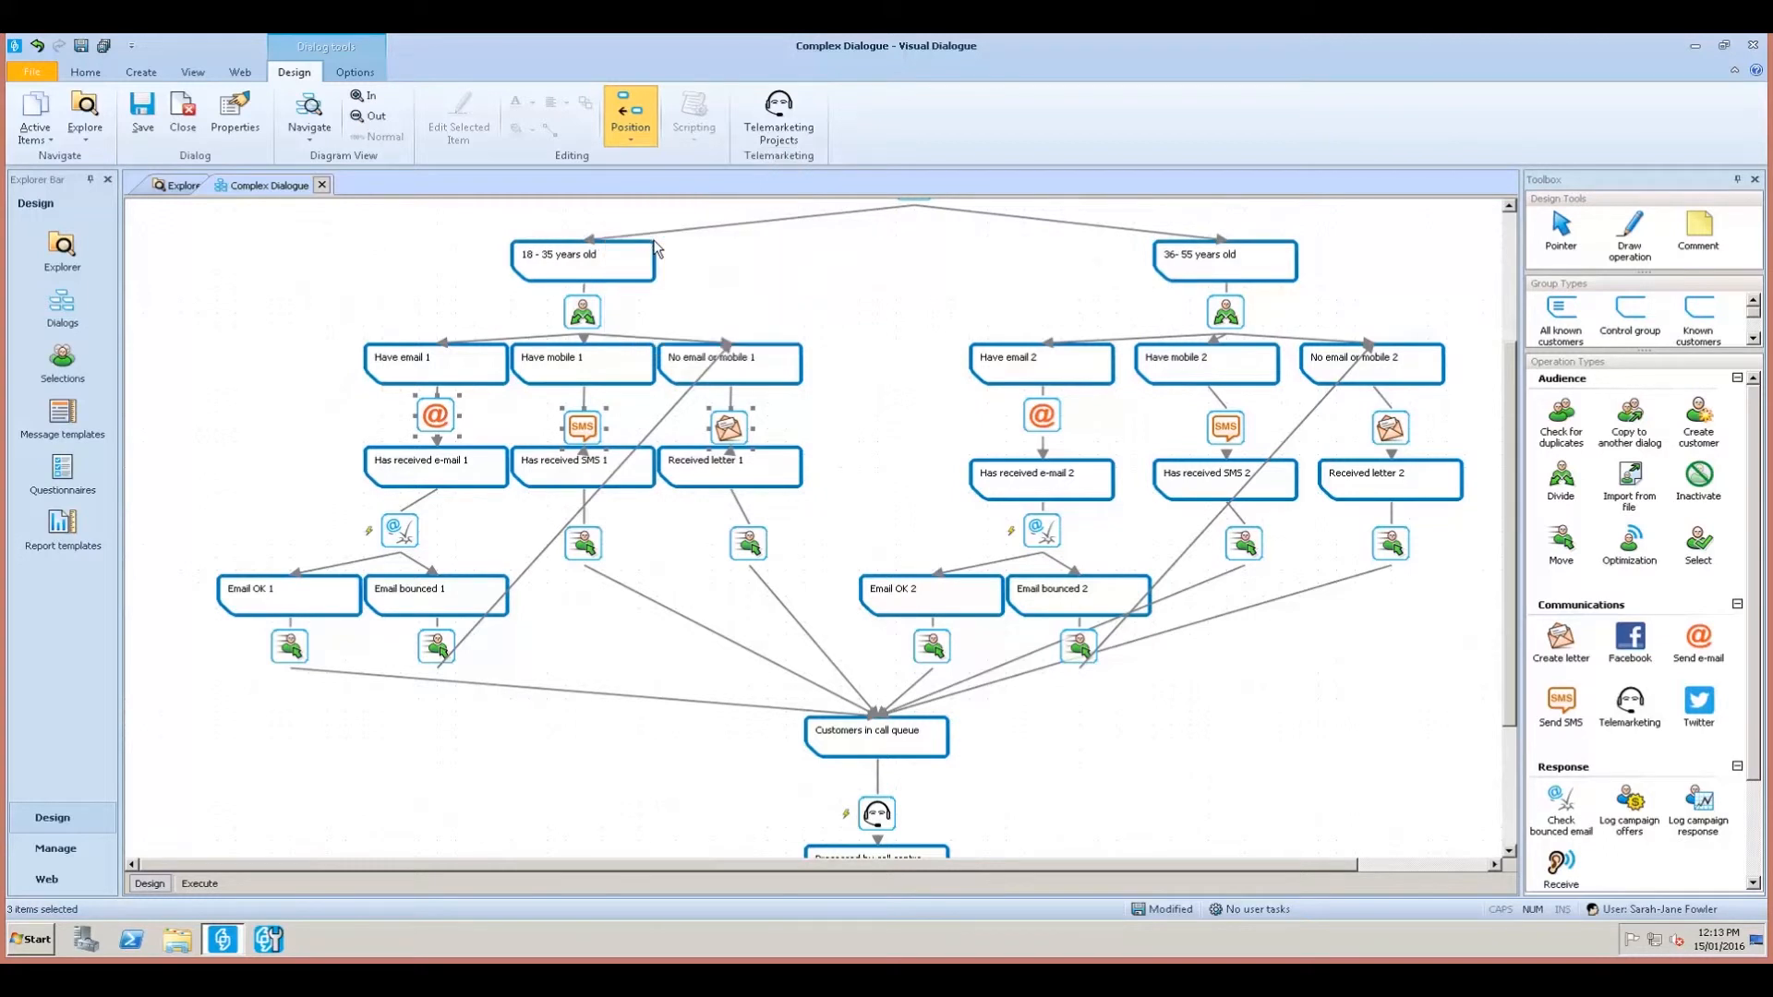
{"action": "left_click", "coordinate": [850, 435]}
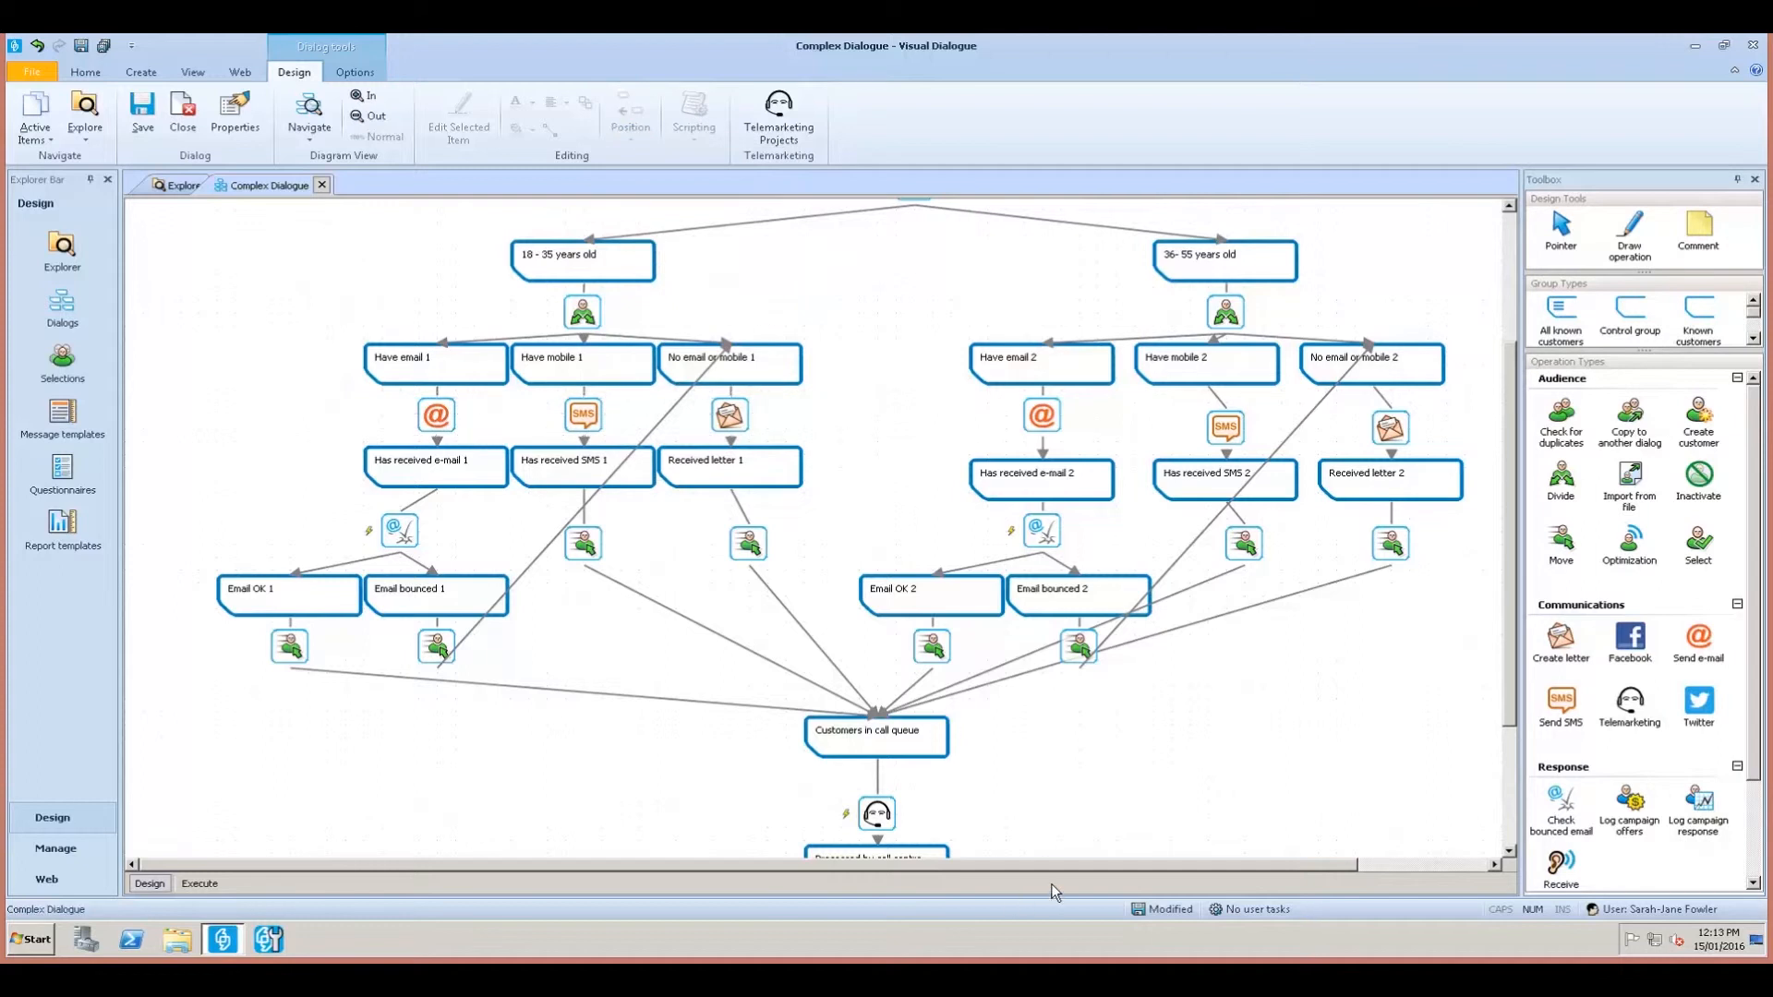
{"action": "left_click_drag", "start_coordinate": [1060, 861], "coordinate": [1122, 859]}
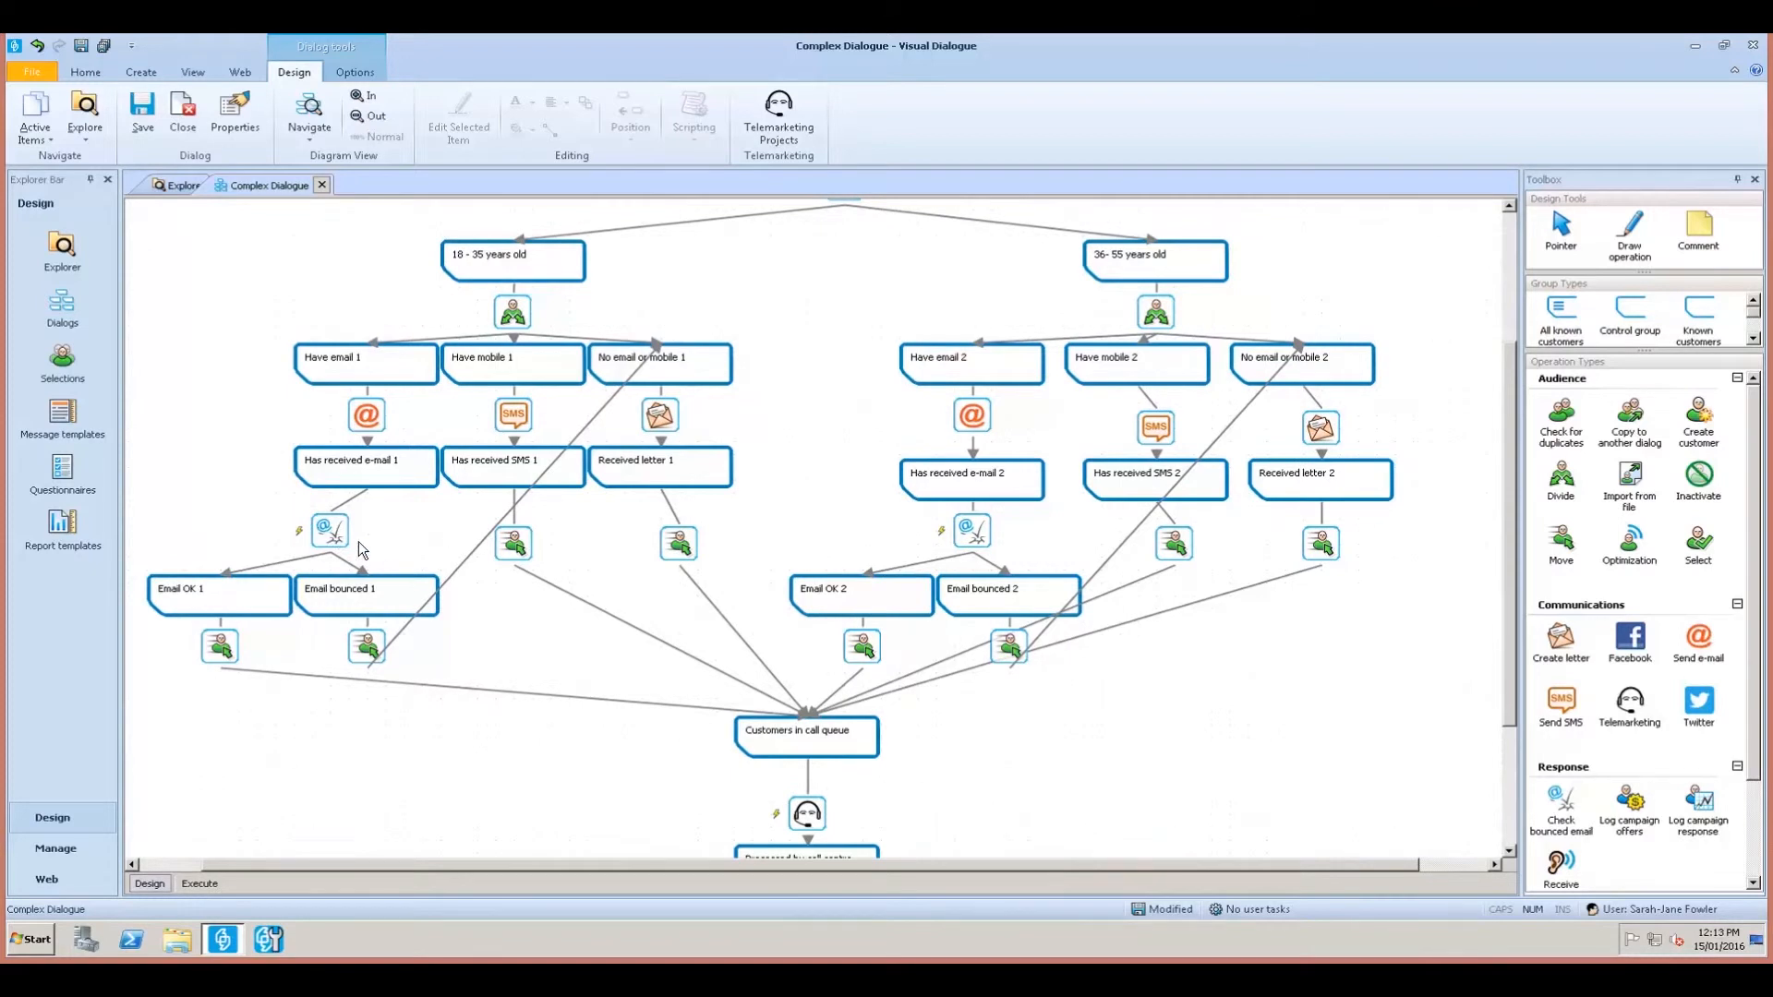
Shift Email OK 1, Email bounced 1 and their Move icons slightly right.
{"action": "left_click_drag", "start_coordinate": [435, 714], "coordinate": [189, 590]}
{"action": "left_click_drag", "start_coordinate": [447, 742], "coordinate": [222, 593]}
{"action": "left_click", "coordinate": [358, 609], "text": "ctrl"}
{"action": "left_click", "coordinate": [216, 651], "text": "ctrl"}
{"action": "left_click", "coordinate": [358, 651], "text": "ctrl"}
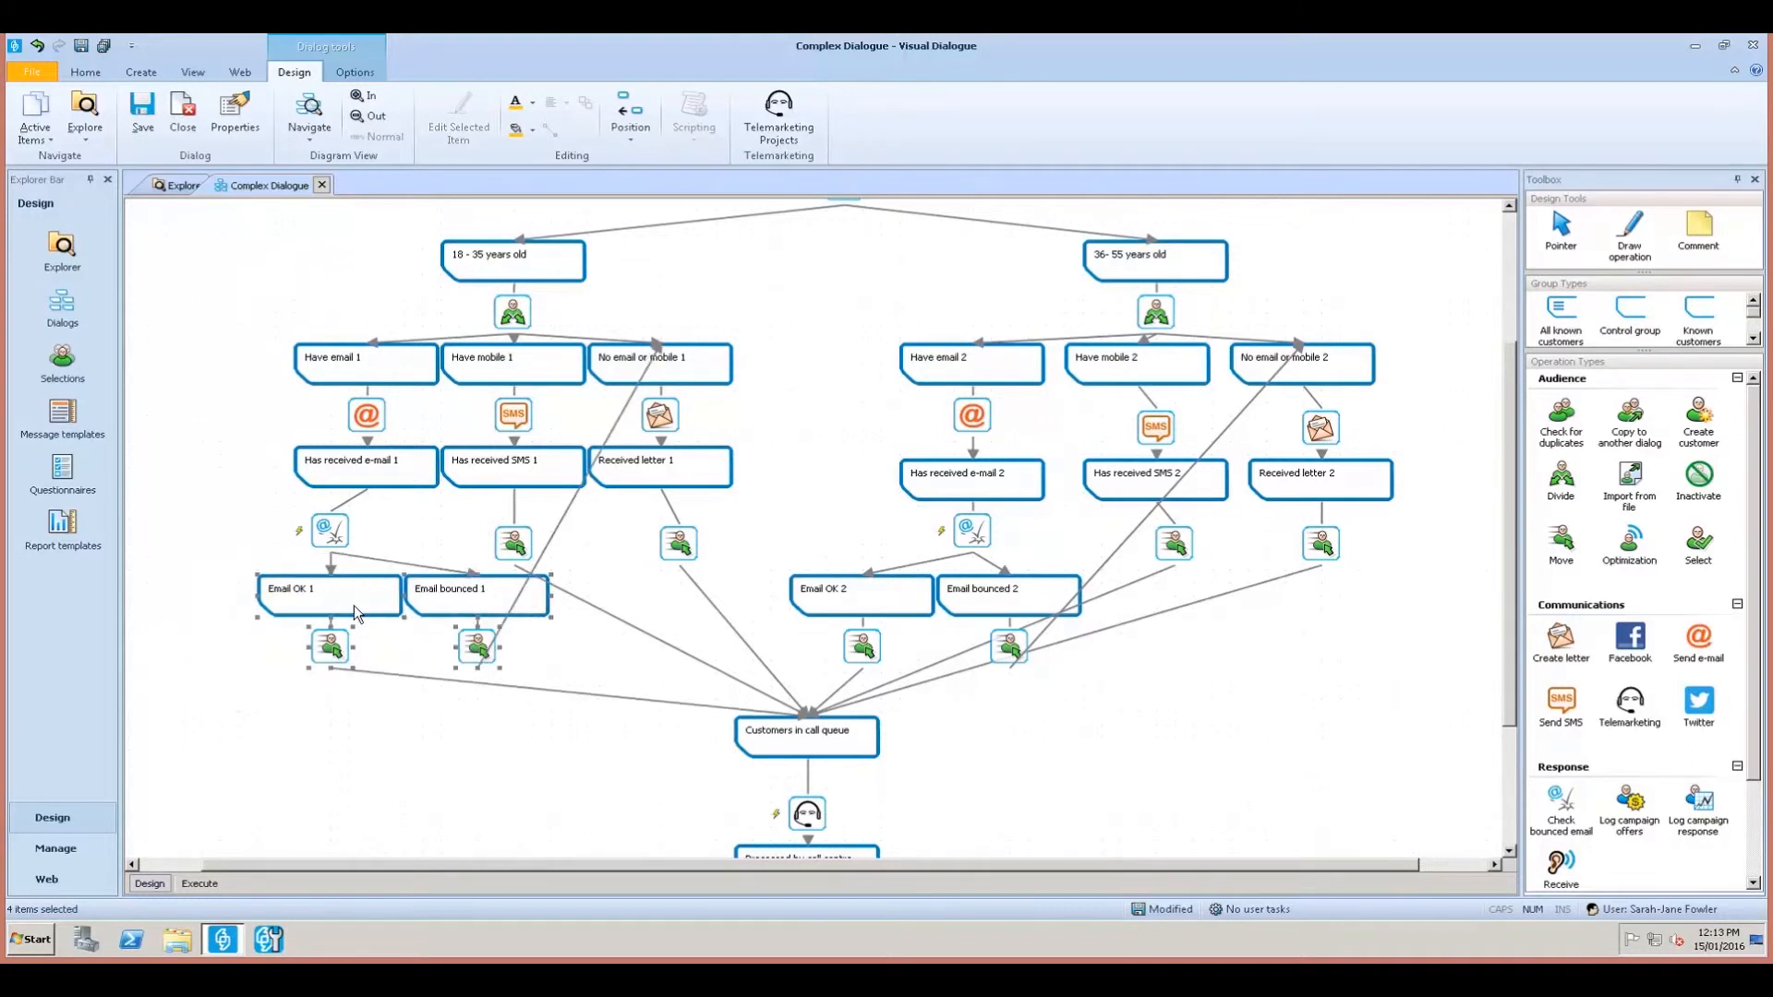
{"action": "mouse_move", "coordinate": [356, 612]}
{"action": "left_mouse_down"}
{"action": "mouse_move", "coordinate": [387, 613]}
{"action": "mouse_move", "coordinate": [364, 606]}
{"action": "left_mouse_up"}
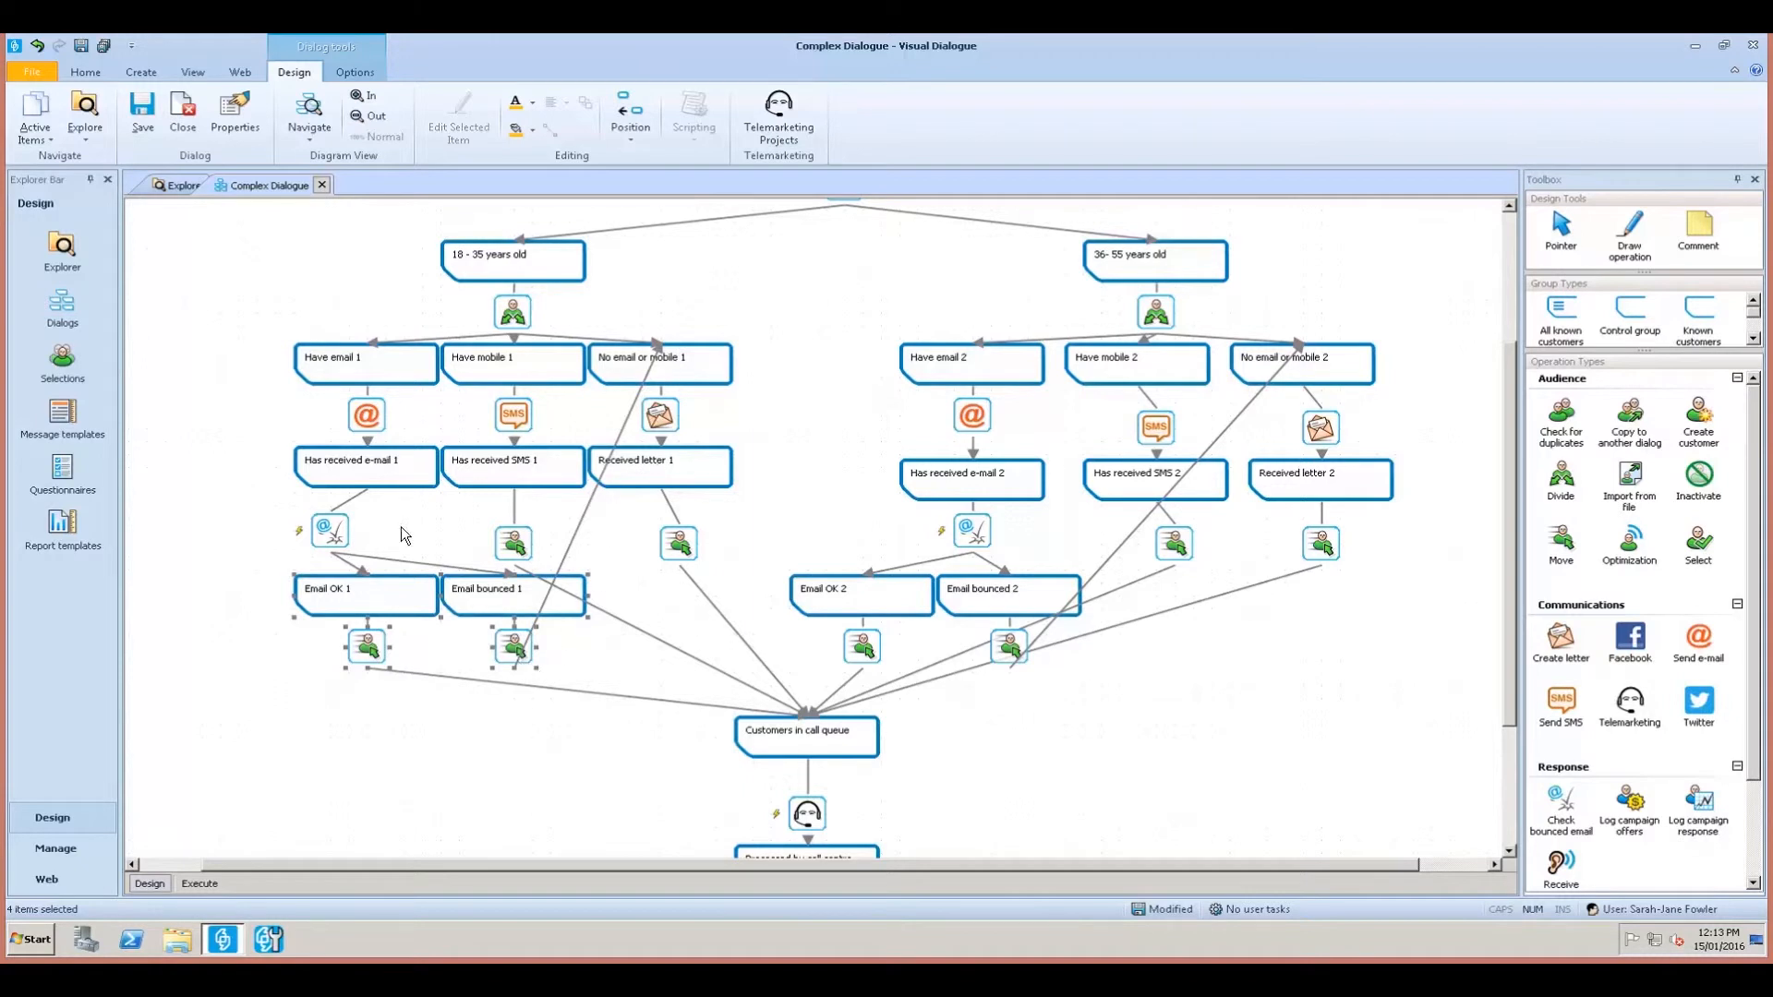
{"action": "left_click", "coordinate": [257, 569]}
Centre the check bounced email icon above Email OK 1.
{"action": "left_click", "coordinate": [372, 589], "text": "ctrl"}
{"action": "left_click", "coordinate": [632, 125]}
{"action": "left_click", "coordinate": [650, 201]}
{"action": "left_click", "coordinate": [334, 527], "text": "ctrl"}
{"action": "left_click", "coordinate": [632, 124]}
{"action": "left_click", "coordinate": [658, 201]}
Nudge the lower-left boxes up and put the check-bounced and two Move icons on one row.
{"action": "left_click_drag", "start_coordinate": [212, 554], "coordinate": [612, 681]}
{"action": "left_click_drag", "start_coordinate": [538, 588], "coordinate": [538, 575]}
{"action": "left_click", "coordinate": [362, 529]}
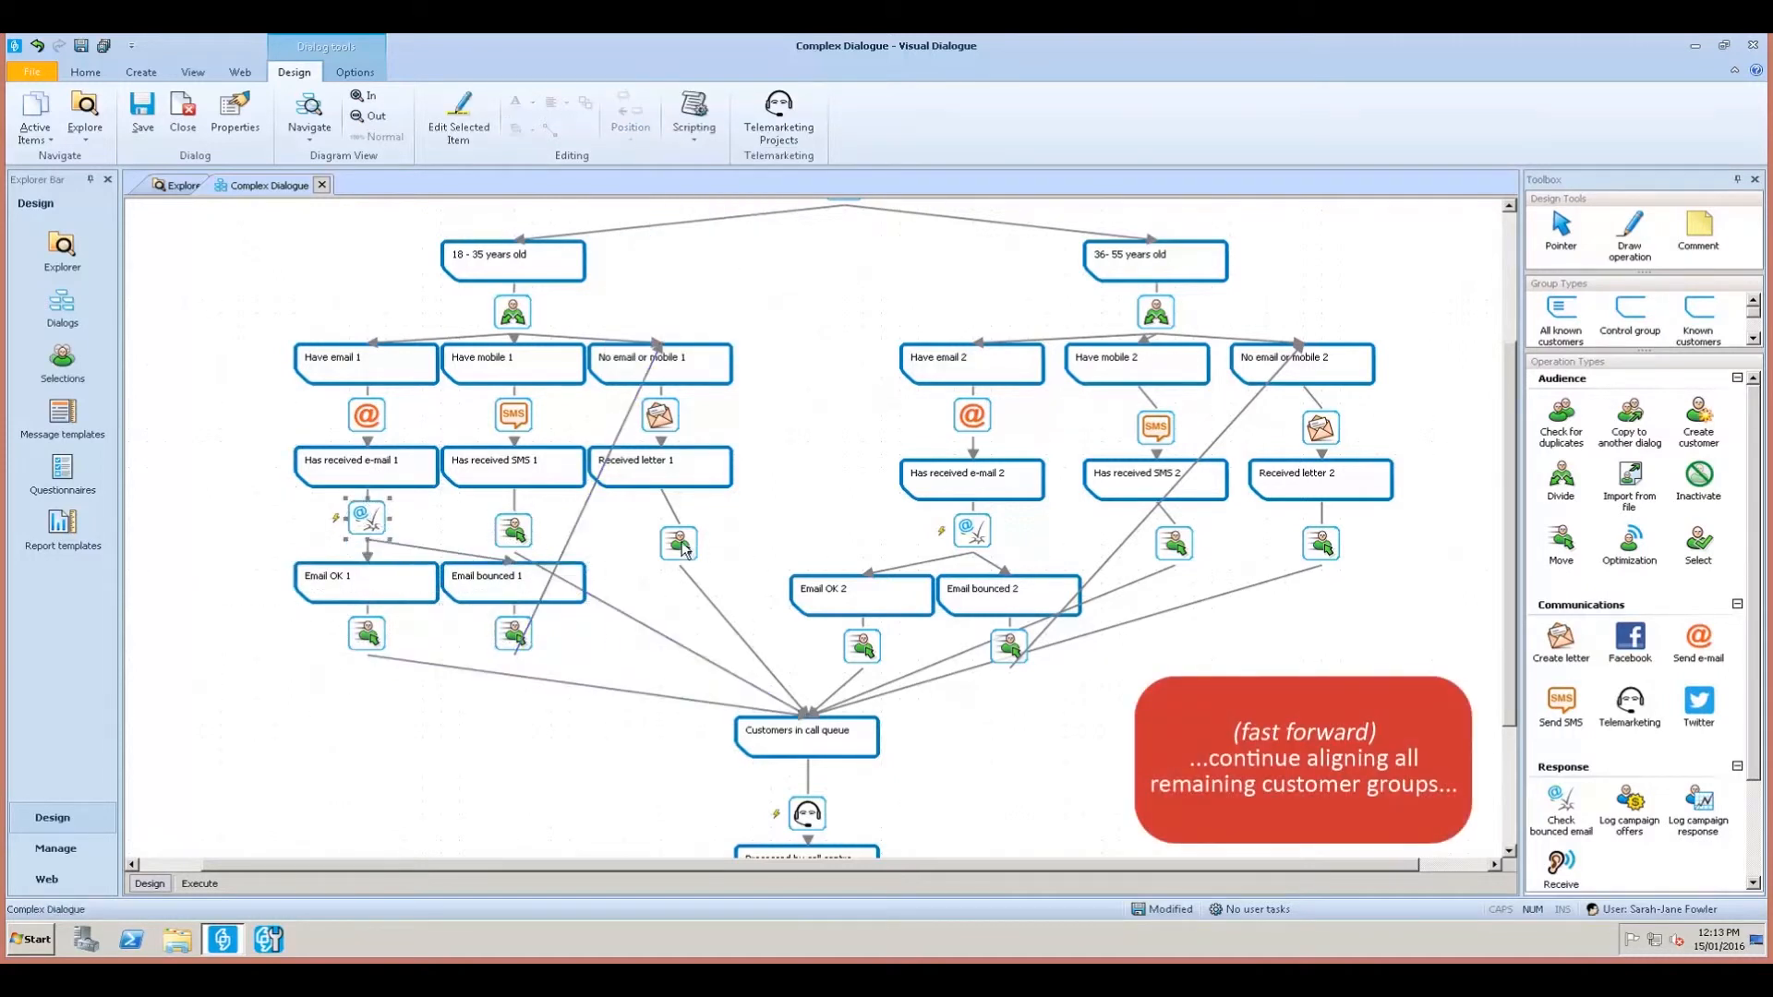
{"action": "left_click_drag", "start_coordinate": [686, 538], "coordinate": [667, 514]}
{"action": "left_click", "coordinate": [511, 537]}
{"action": "left_click", "coordinate": [380, 514], "text": "ctrl"}
{"action": "left_click", "coordinate": [648, 517], "text": "ctrl"}
{"action": "left_click", "coordinate": [630, 115]}
{"action": "left_click", "coordinate": [665, 249]}
{"action": "left_click", "coordinate": [221, 552]}
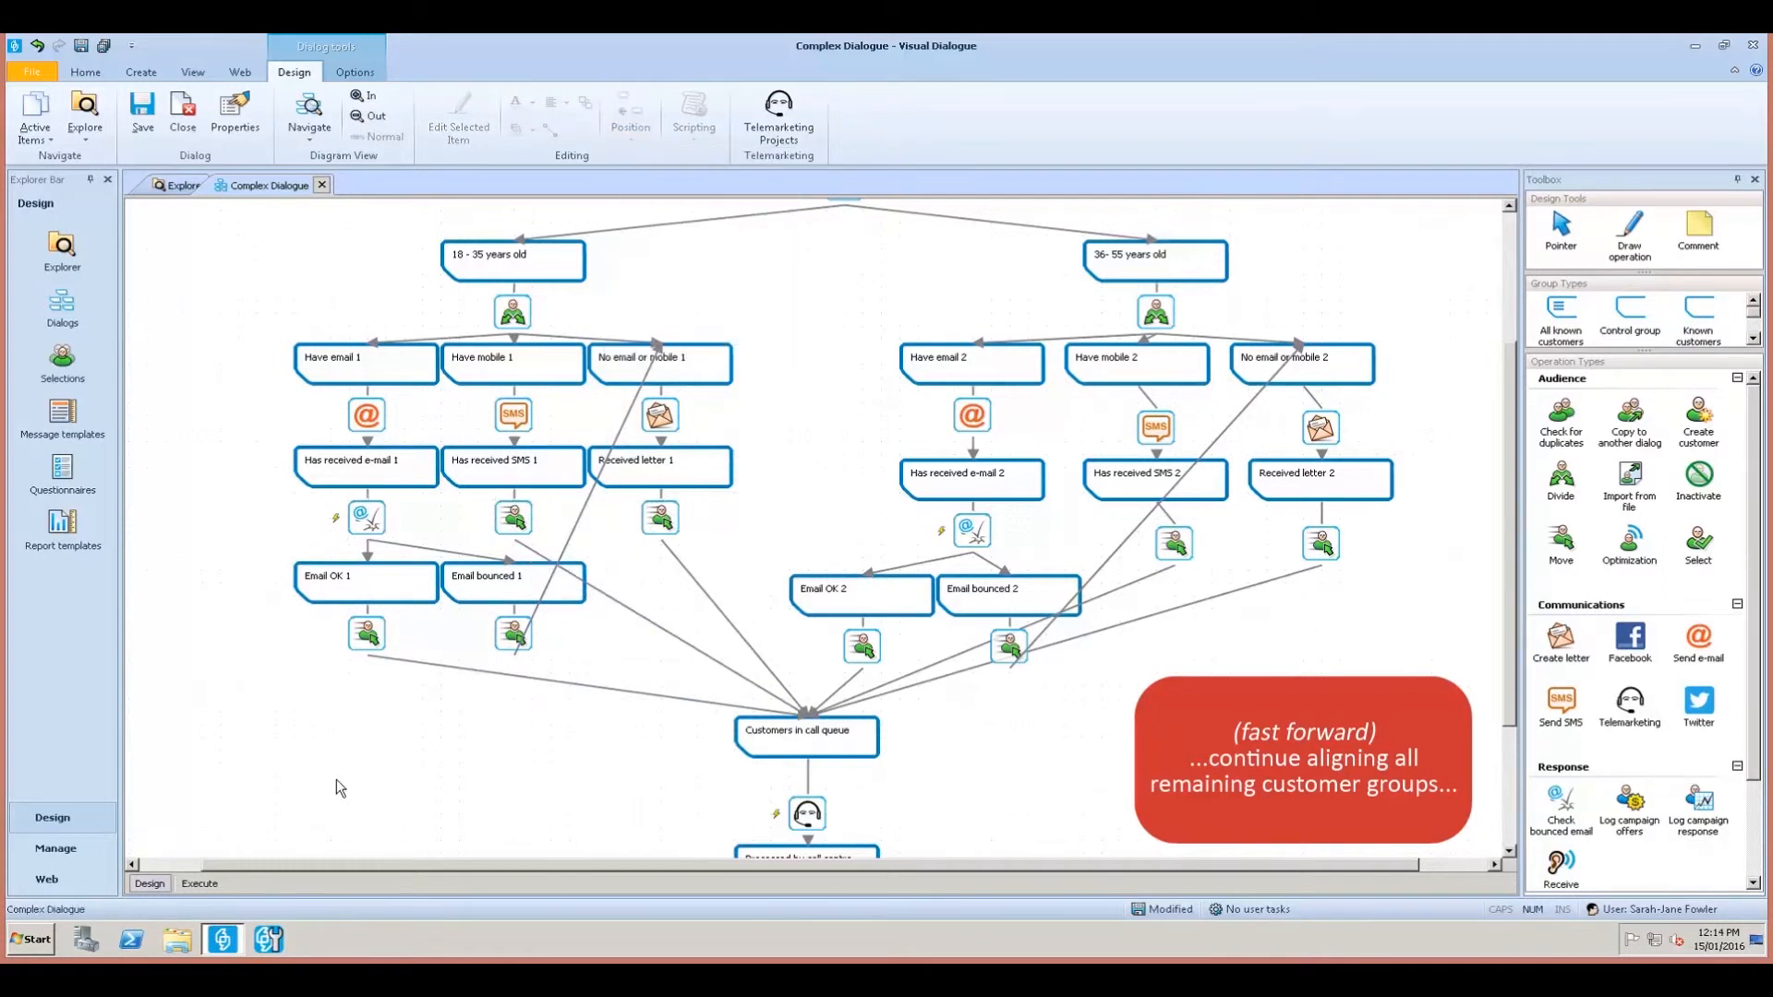
Line up 36- 55 years old, Have mobile 2 and Has received SMS 2 in one column.
{"action": "left_click_drag", "start_coordinate": [847, 869], "coordinate": [906, 869]}
{"action": "left_click", "coordinate": [1103, 268]}
{"action": "left_click", "coordinate": [1105, 364], "text": "ctrl"}
{"action": "left_click", "coordinate": [1130, 476], "text": "ctrl"}
{"action": "left_click", "coordinate": [631, 116]}
{"action": "left_click", "coordinate": [663, 222]}
{"action": "left_click", "coordinate": [799, 392]}
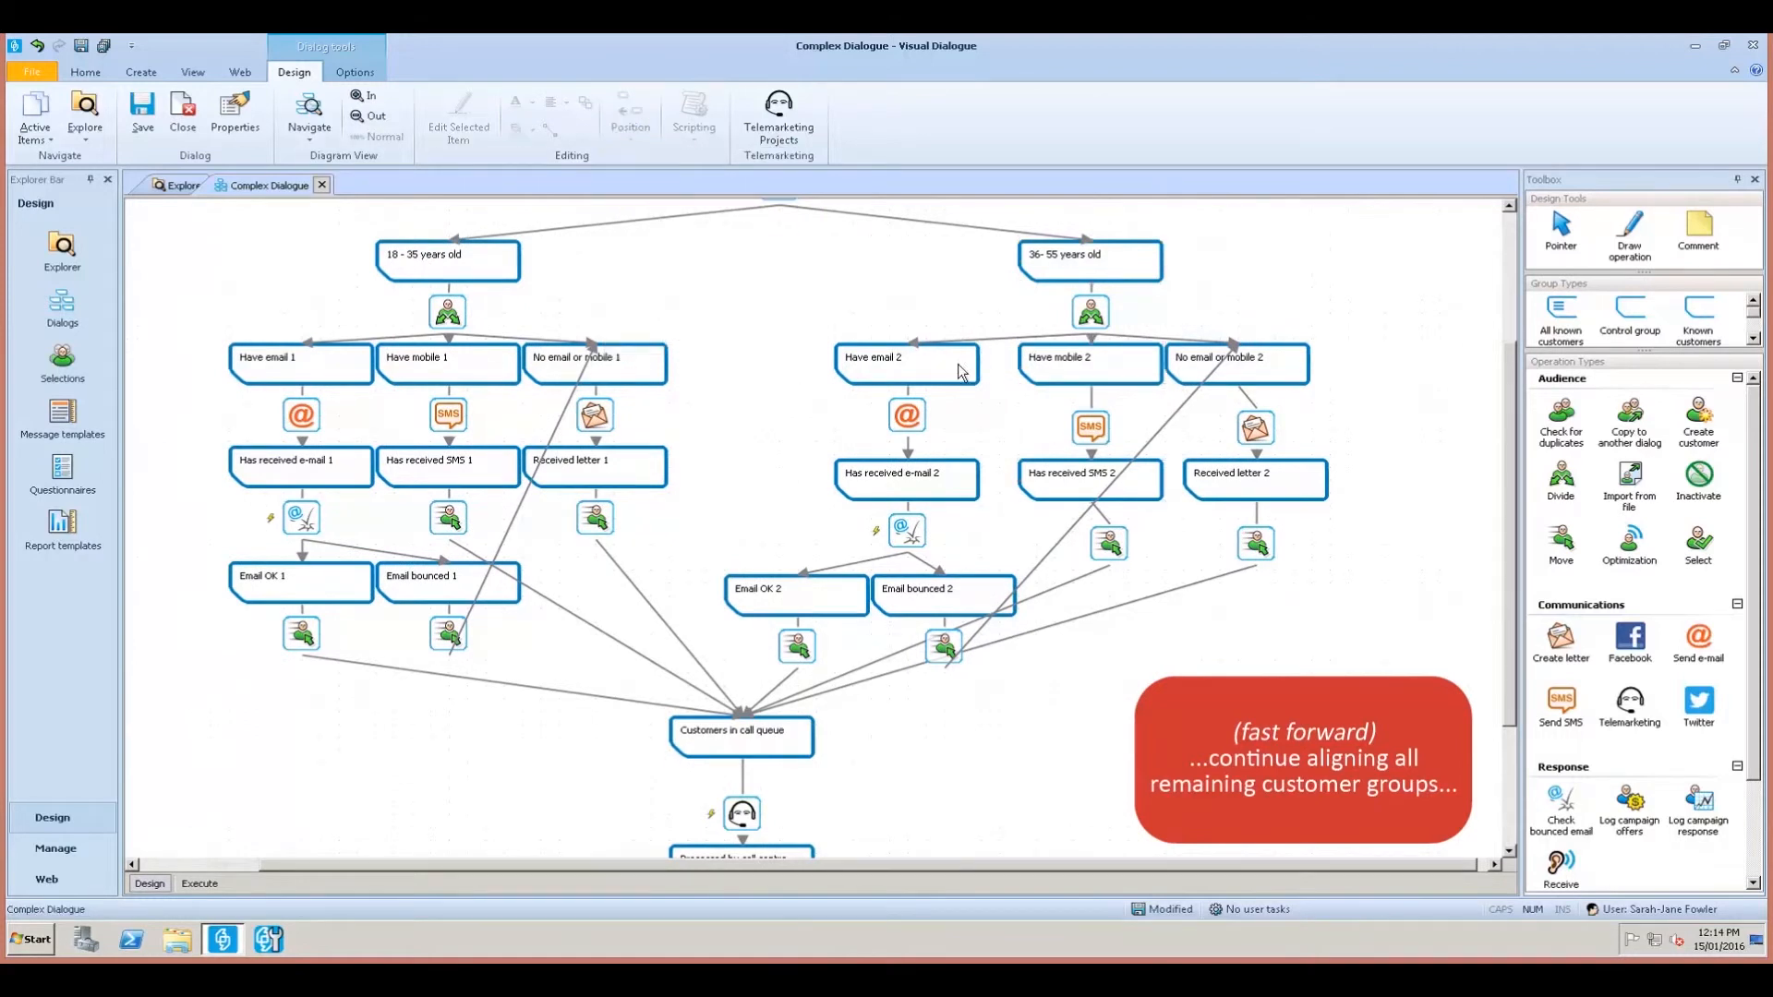
Level Have email 1, Have mobile 1 and No email or mobile 1 in the top row.
{"action": "left_click", "coordinate": [318, 367]}
{"action": "left_click", "coordinate": [442, 369], "text": "ctrl"}
{"action": "left_click", "coordinate": [591, 371], "text": "ctrl"}
{"action": "left_click", "coordinate": [631, 116]}
{"action": "left_click", "coordinate": [661, 247]}
{"action": "left_click", "coordinate": [852, 346]}
Shift Have email 2 right, aligning Has received e-mail 2 and the @ icon beneath it.
{"action": "left_click_drag", "start_coordinate": [960, 379], "coordinate": [997, 379]}
{"action": "left_click", "coordinate": [963, 484], "text": "ctrl"}
{"action": "left_click", "coordinate": [637, 120]}
{"action": "left_click", "coordinate": [680, 202]}
{"action": "left_click", "coordinate": [912, 418], "text": "ctrl"}
{"action": "left_click", "coordinate": [639, 125]}
{"action": "left_click", "coordinate": [688, 201]}
{"action": "left_click", "coordinate": [1025, 445]}
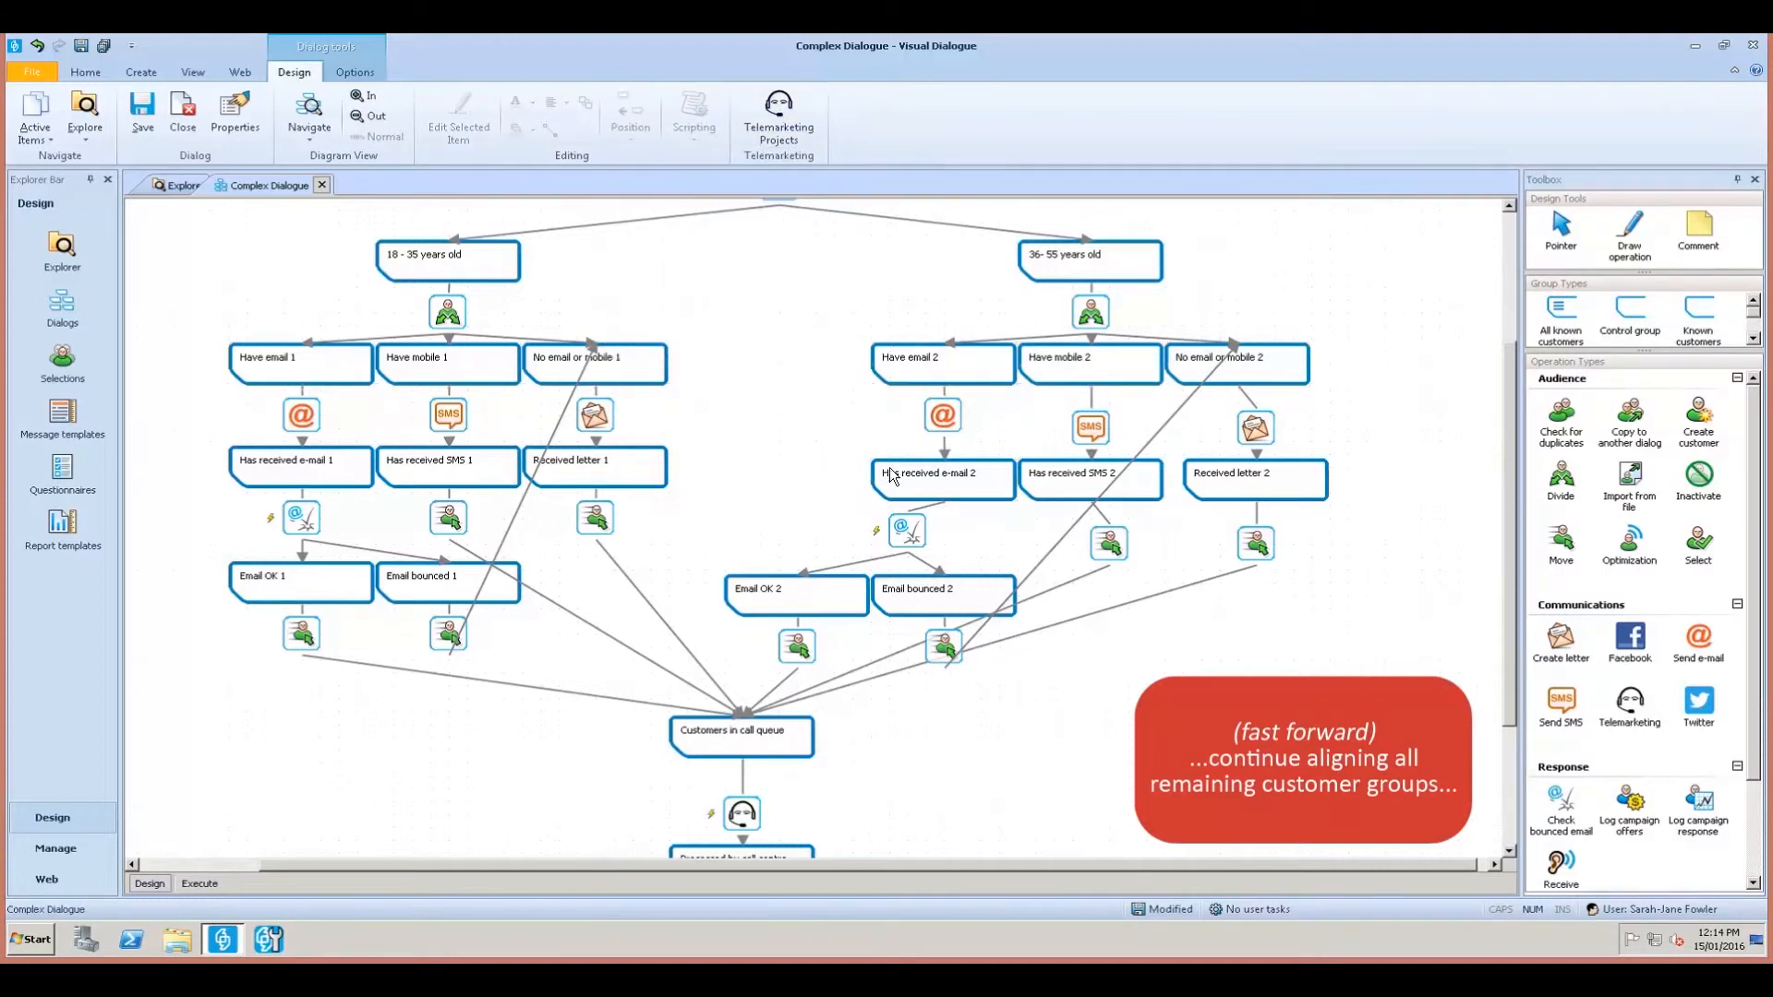
Level the tops of Received letter 1, Has received e-mail 2, Has received SMS 2 and Received letter 2.
{"action": "left_click", "coordinate": [611, 470]}
{"action": "left_click", "coordinate": [937, 489], "text": "ctrl"}
{"action": "left_click", "coordinate": [1090, 490], "text": "ctrl"}
{"action": "left_click", "coordinate": [1247, 494], "text": "ctrl"}
{"action": "left_click", "coordinate": [635, 127]}
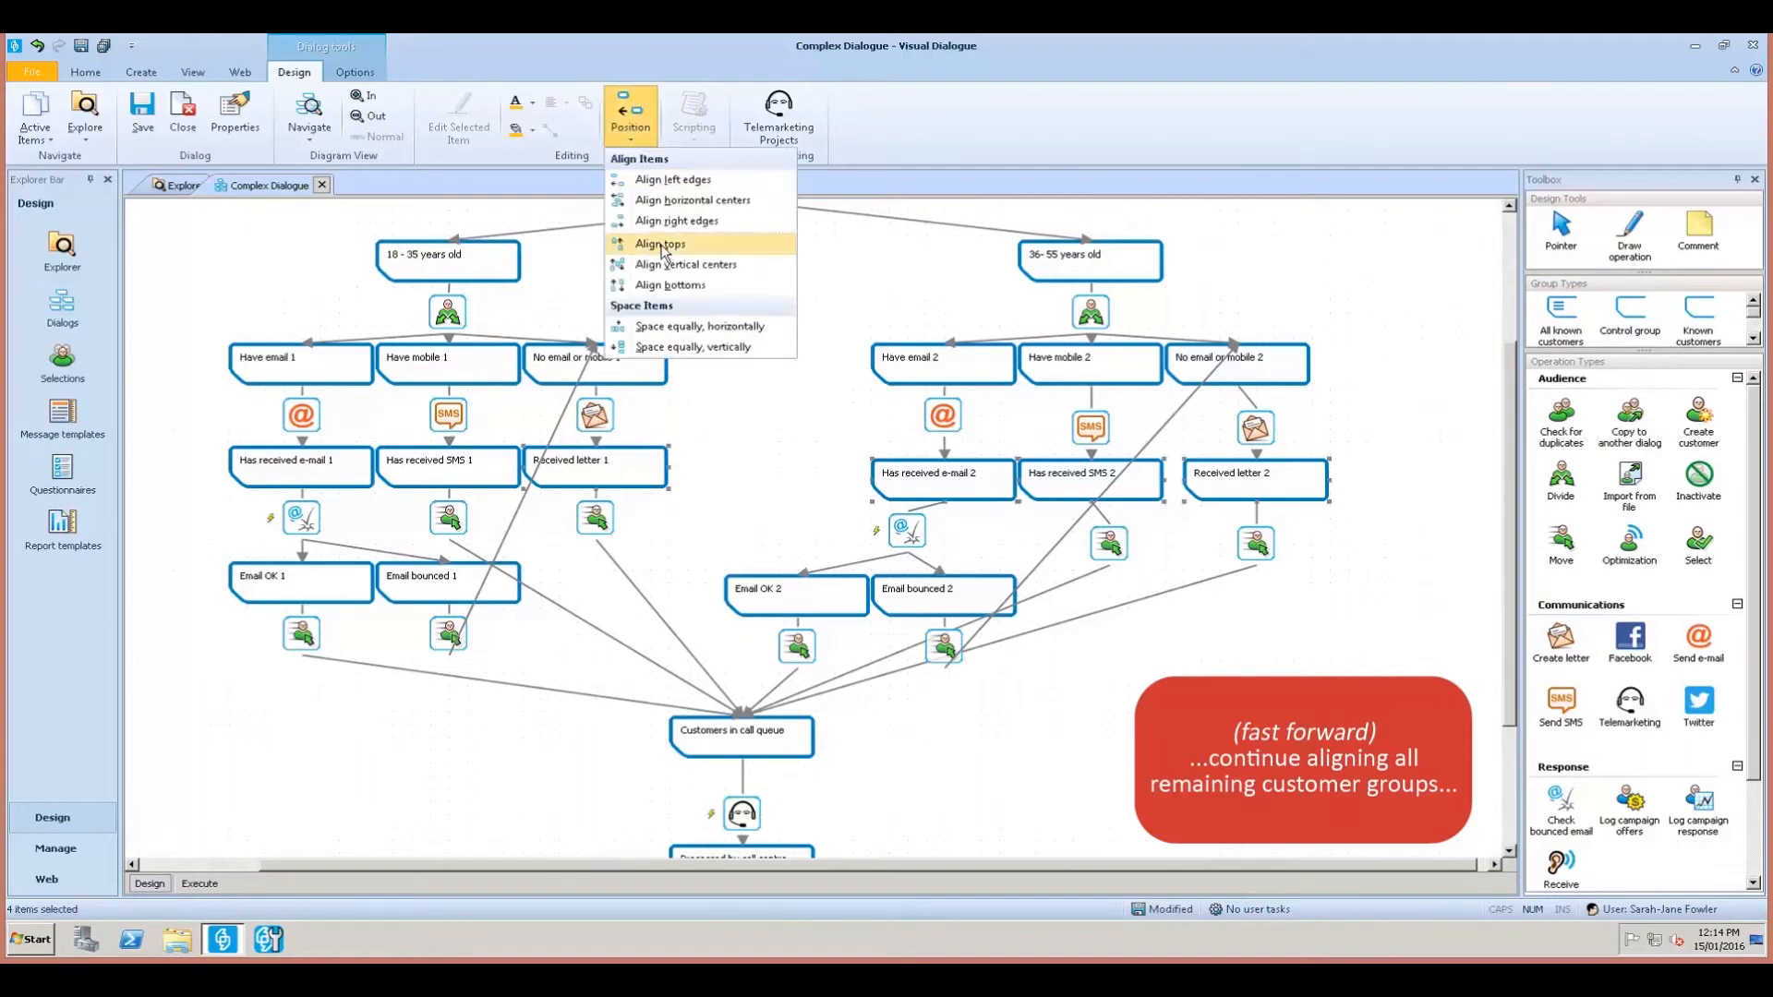
{"action": "left_click", "coordinate": [666, 247]}
Align Received letter 2 directly under No email or mobile 2.
{"action": "left_click", "coordinate": [1406, 443]}
{"action": "left_click", "coordinate": [1237, 376]}
{"action": "left_click", "coordinate": [1229, 482], "text": "ctrl"}
{"action": "left_click", "coordinate": [633, 128]}
{"action": "left_click", "coordinate": [654, 196]}
{"action": "left_click", "coordinate": [1407, 378]}
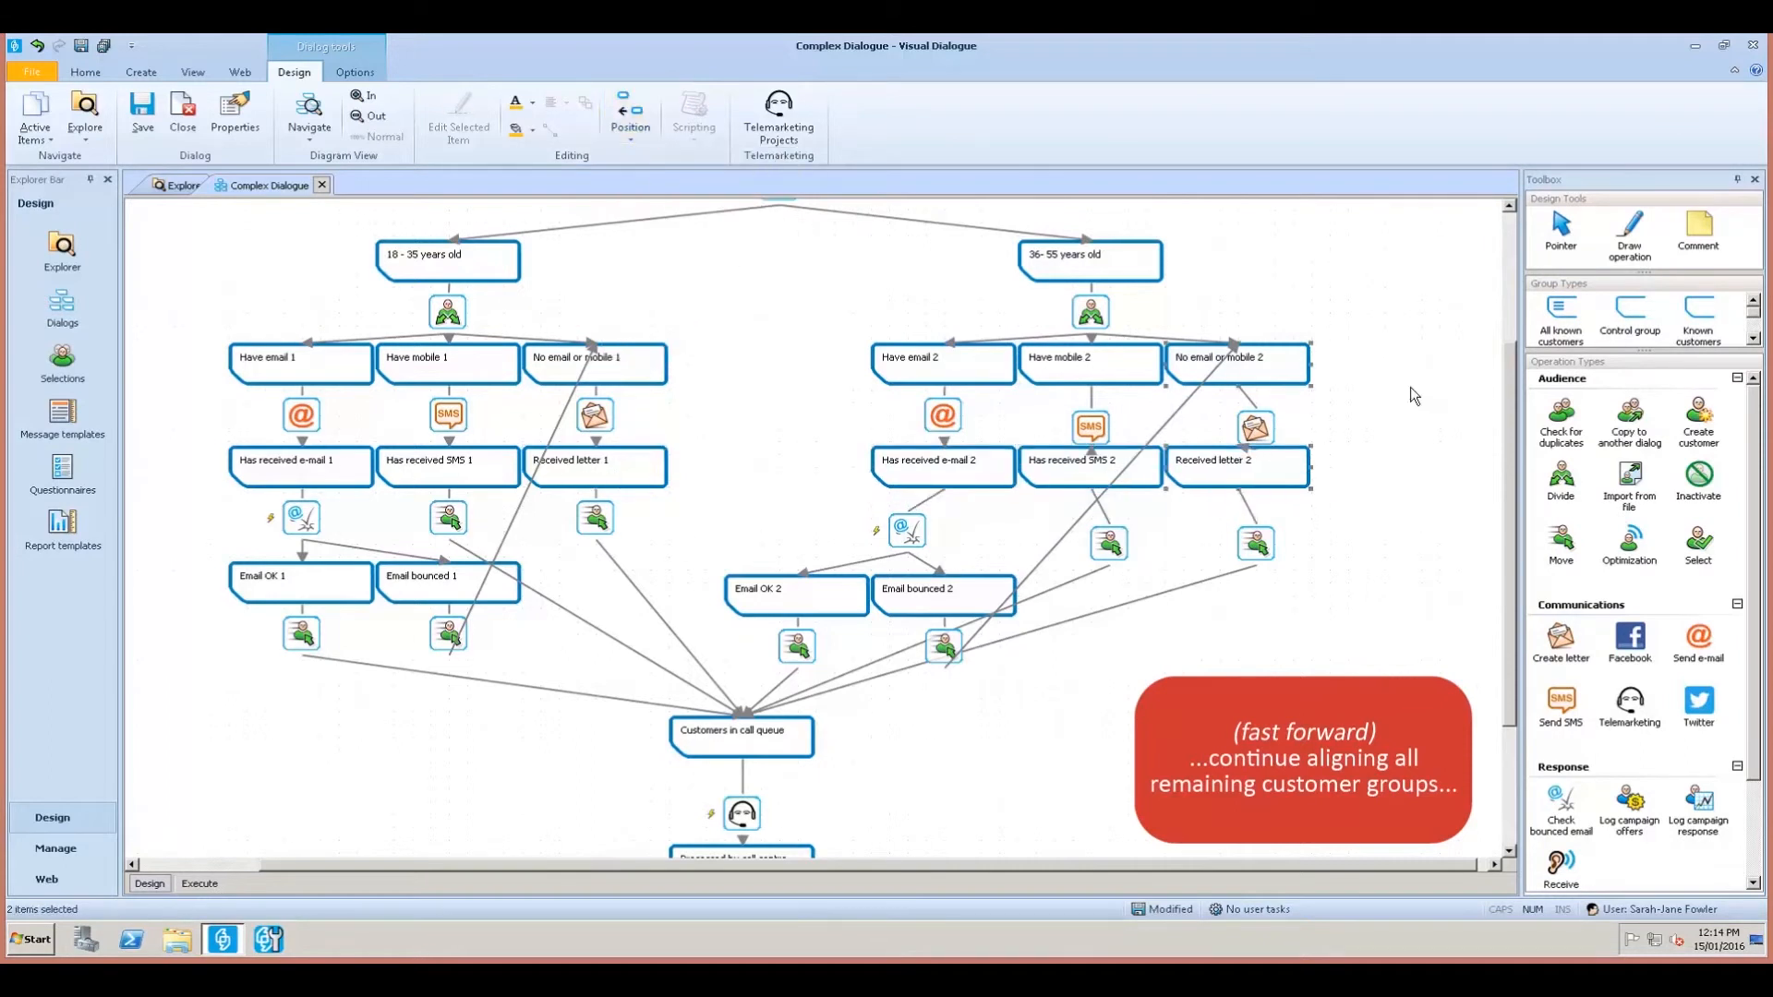
Level the tops of the four channel icons: two letter icons, the @ icon and the SMS icon.
{"action": "left_click", "coordinate": [602, 417]}
{"action": "left_click", "coordinate": [953, 418], "text": "ctrl"}
{"action": "left_click", "coordinate": [1099, 429], "text": "ctrl"}
{"action": "left_click", "coordinate": [1263, 429], "text": "ctrl"}
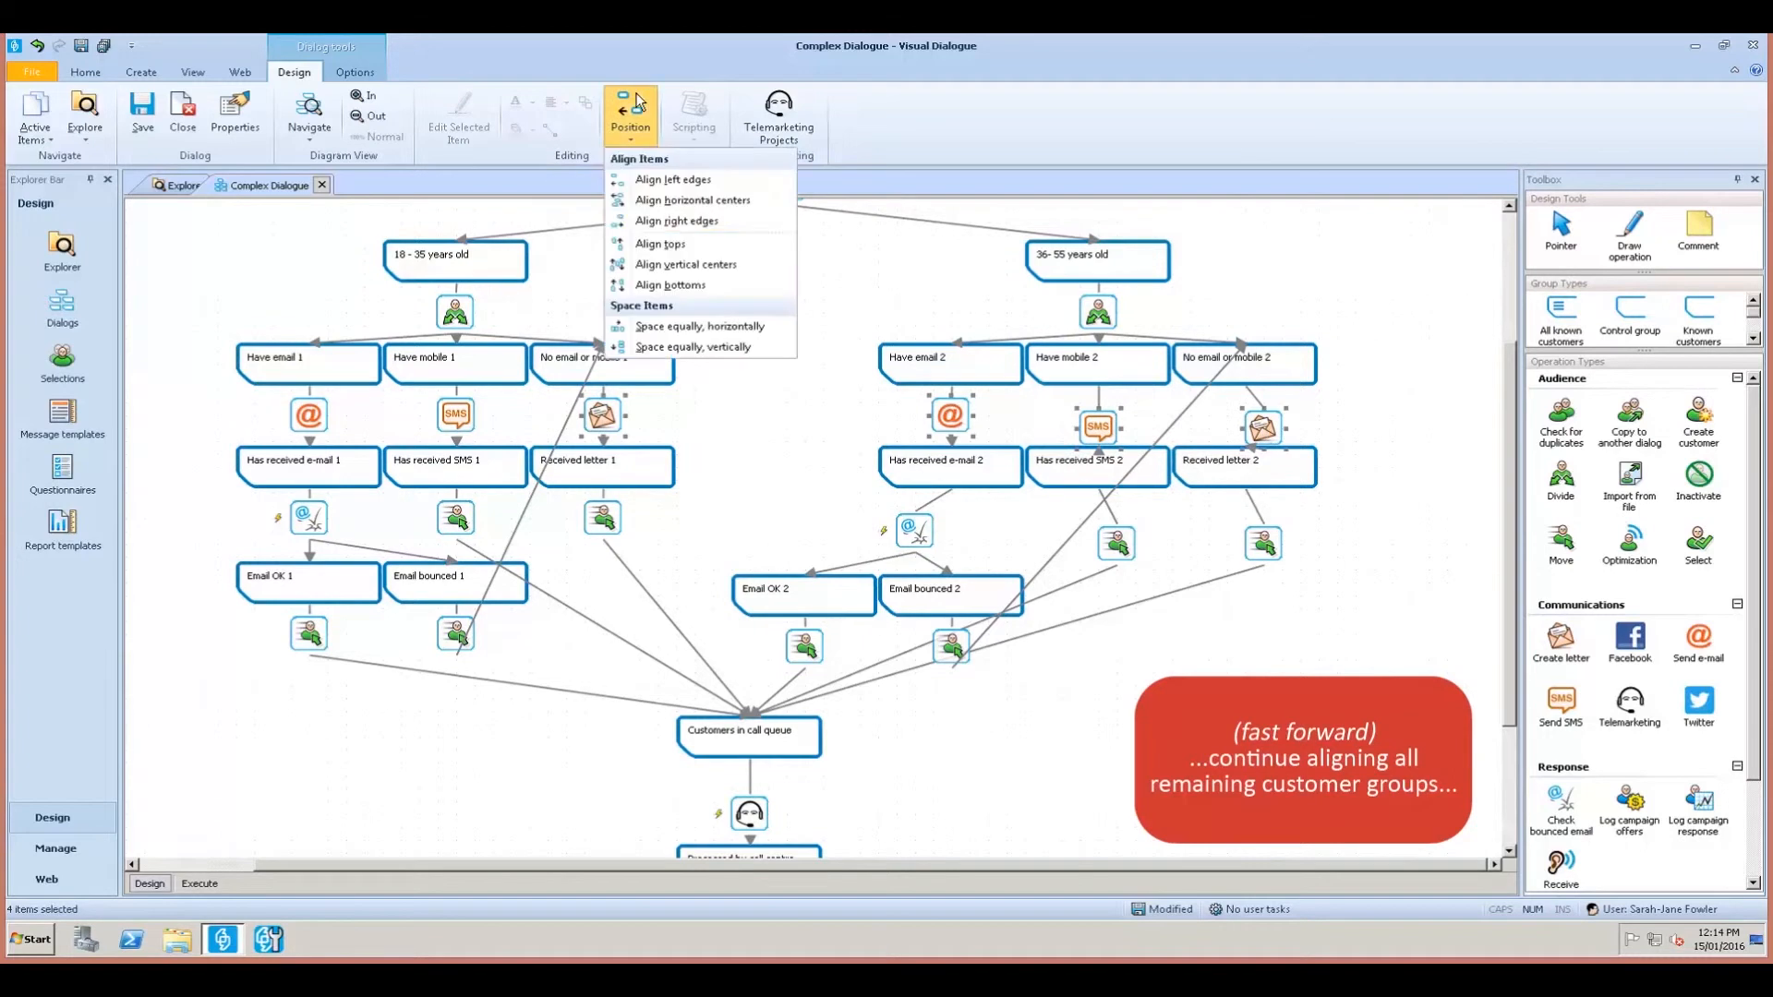
{"action": "left_click", "coordinate": [633, 126]}
{"action": "left_click", "coordinate": [684, 247]}
Centre No email or mobile 2, its letter icon and Received letter 2 in one column.
{"action": "left_click", "coordinate": [801, 303]}
{"action": "left_click", "coordinate": [1261, 374]}
{"action": "left_click", "coordinate": [1272, 471], "text": "ctrl"}
{"action": "left_click", "coordinate": [1265, 412], "text": "ctrl"}
{"action": "left_click", "coordinate": [632, 127]}
{"action": "left_click", "coordinate": [665, 205]}
{"action": "left_click", "coordinate": [1399, 396]}
Line up Email OK 2 under Have email 2.
{"action": "scroll", "coordinate": [1400, 395], "scroll_direction": "down", "scroll_amount": 1}
{"action": "left_click_drag", "start_coordinate": [1073, 646], "coordinate": [955, 558]}
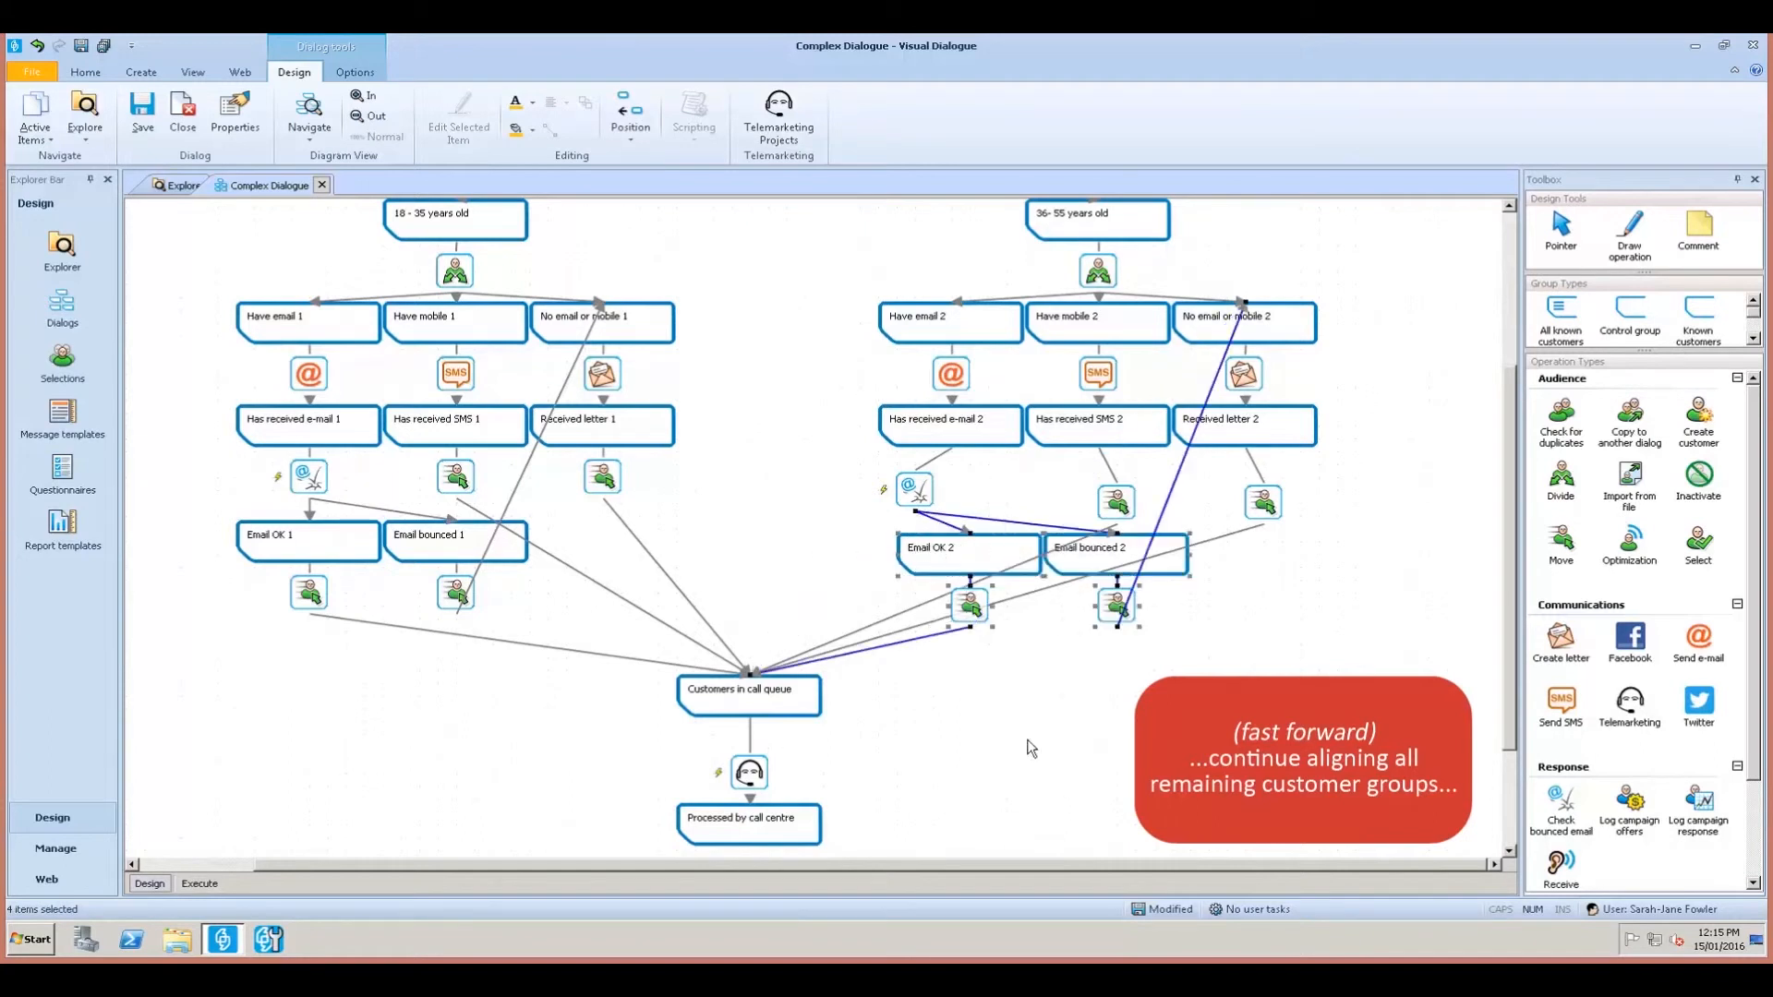
{"action": "left_click", "coordinate": [985, 329]}
{"action": "left_click", "coordinate": [995, 430], "text": "ctrl"}
{"action": "left_click", "coordinate": [1003, 558], "text": "ctrl"}
{"action": "left_click", "coordinate": [630, 116]}
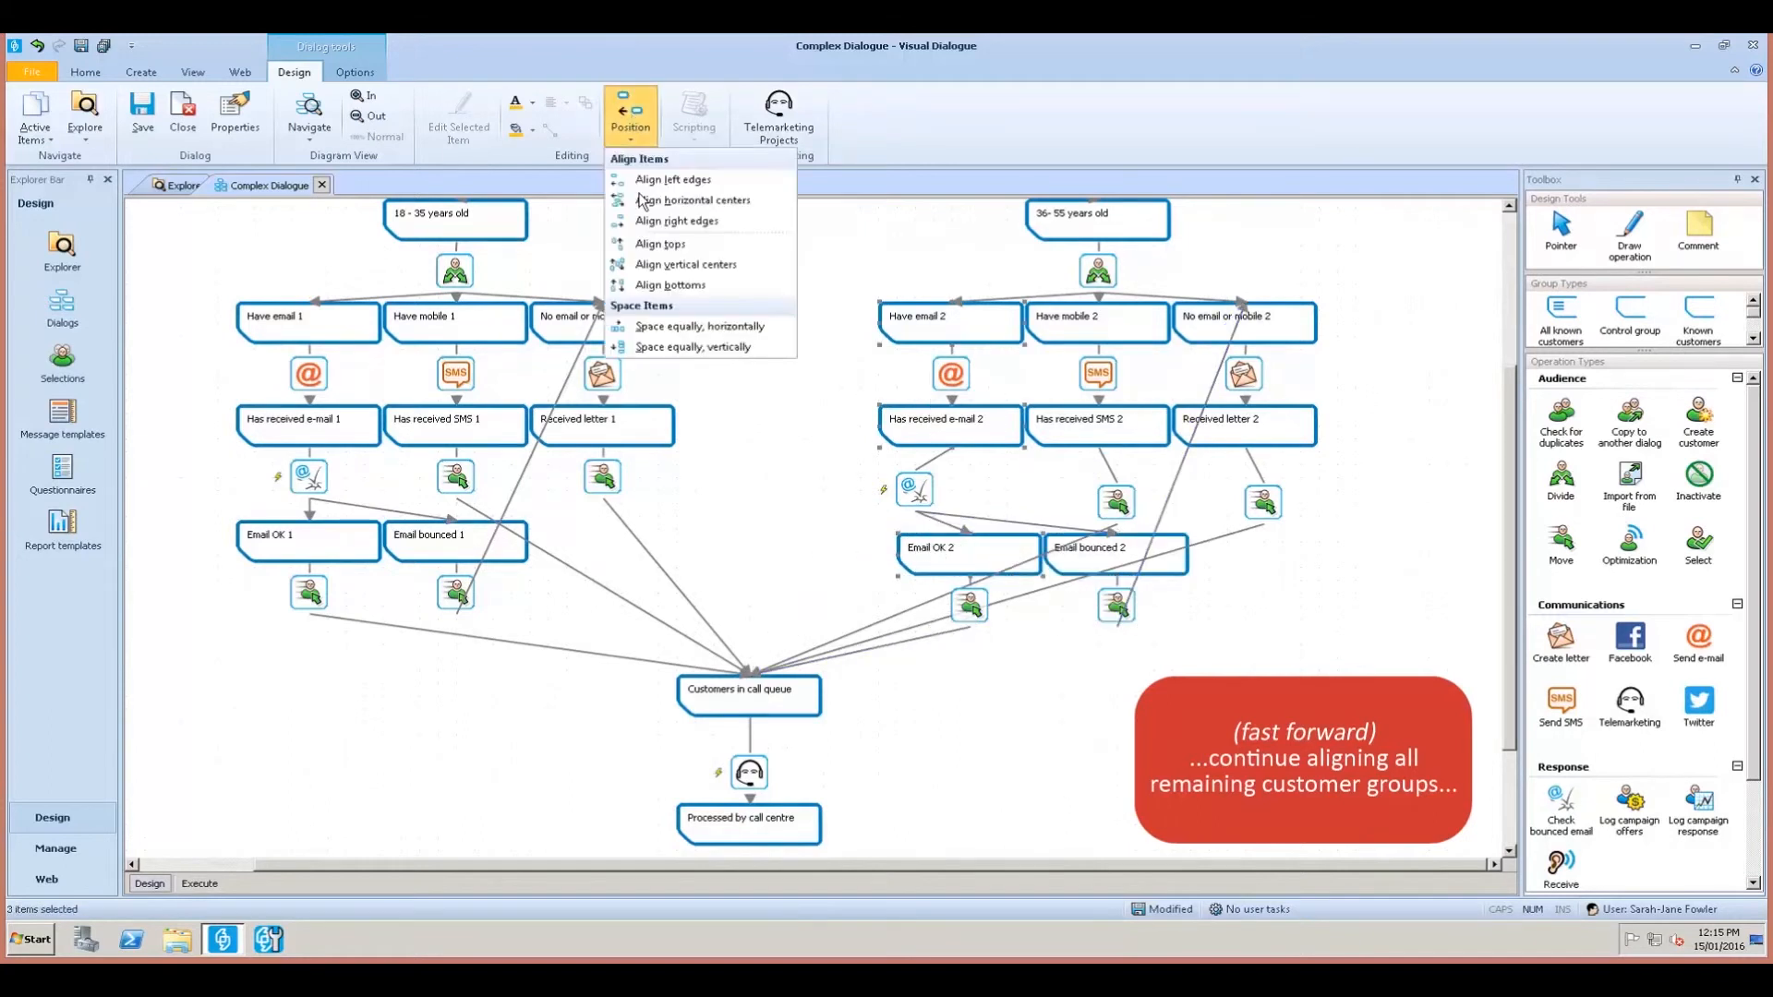
{"action": "left_click", "coordinate": [639, 182]}
Centre the check-bounced icon and line up Email bounced 2 under Has received SMS 2.
{"action": "left_click", "coordinate": [926, 501], "text": "ctrl"}
{"action": "left_click", "coordinate": [630, 118]}
{"action": "left_click", "coordinate": [663, 202]}
{"action": "left_click", "coordinate": [1055, 414]}
{"action": "left_click", "coordinate": [1082, 554], "text": "ctrl"}
{"action": "left_click", "coordinate": [632, 120]}
{"action": "left_click", "coordinate": [648, 179]}
{"action": "left_click", "coordinate": [1161, 591]}
Centre the Move icon under Email bounced 2.
{"action": "left_click", "coordinate": [1116, 483]}
{"action": "left_click", "coordinate": [1111, 542]}
{"action": "left_click", "coordinate": [1117, 499], "text": "ctrl"}
{"action": "left_click", "coordinate": [631, 120]}
{"action": "left_click", "coordinate": [663, 202]}
{"action": "left_click", "coordinate": [1258, 700]}
Level the tops of Email bounced 1, Email OK 2 and Email bounced 2.
{"action": "left_click", "coordinate": [504, 550]}
{"action": "left_click", "coordinate": [961, 558], "text": "ctrl"}
{"action": "left_click", "coordinate": [1065, 561], "text": "ctrl"}
{"action": "left_click", "coordinate": [631, 120]}
{"action": "left_click", "coordinate": [665, 244]}
Level the tops of the four operation icons in the lower row.
{"action": "left_click", "coordinate": [948, 491]}
{"action": "left_click", "coordinate": [1096, 502], "text": "ctrl"}
{"action": "left_click", "coordinate": [1271, 504], "text": "ctrl"}
{"action": "left_click", "coordinate": [600, 474], "text": "ctrl"}
{"action": "left_click", "coordinate": [632, 120]}
{"action": "left_click", "coordinate": [661, 245]}
Centre Received letter 2, its letter icon and the Move icon below in one column.
{"action": "left_click", "coordinate": [1367, 565]}
{"action": "left_click", "coordinate": [1268, 473]}
{"action": "left_click", "coordinate": [1259, 428], "text": "ctrl"}
{"action": "left_click", "coordinate": [1247, 377], "text": "ctrl"}
{"action": "left_click", "coordinate": [635, 120]}
{"action": "left_click", "coordinate": [664, 193]}
Centre the Move icons under Email OK 2 and Email bounced 2.
{"action": "left_click", "coordinate": [1304, 598]}
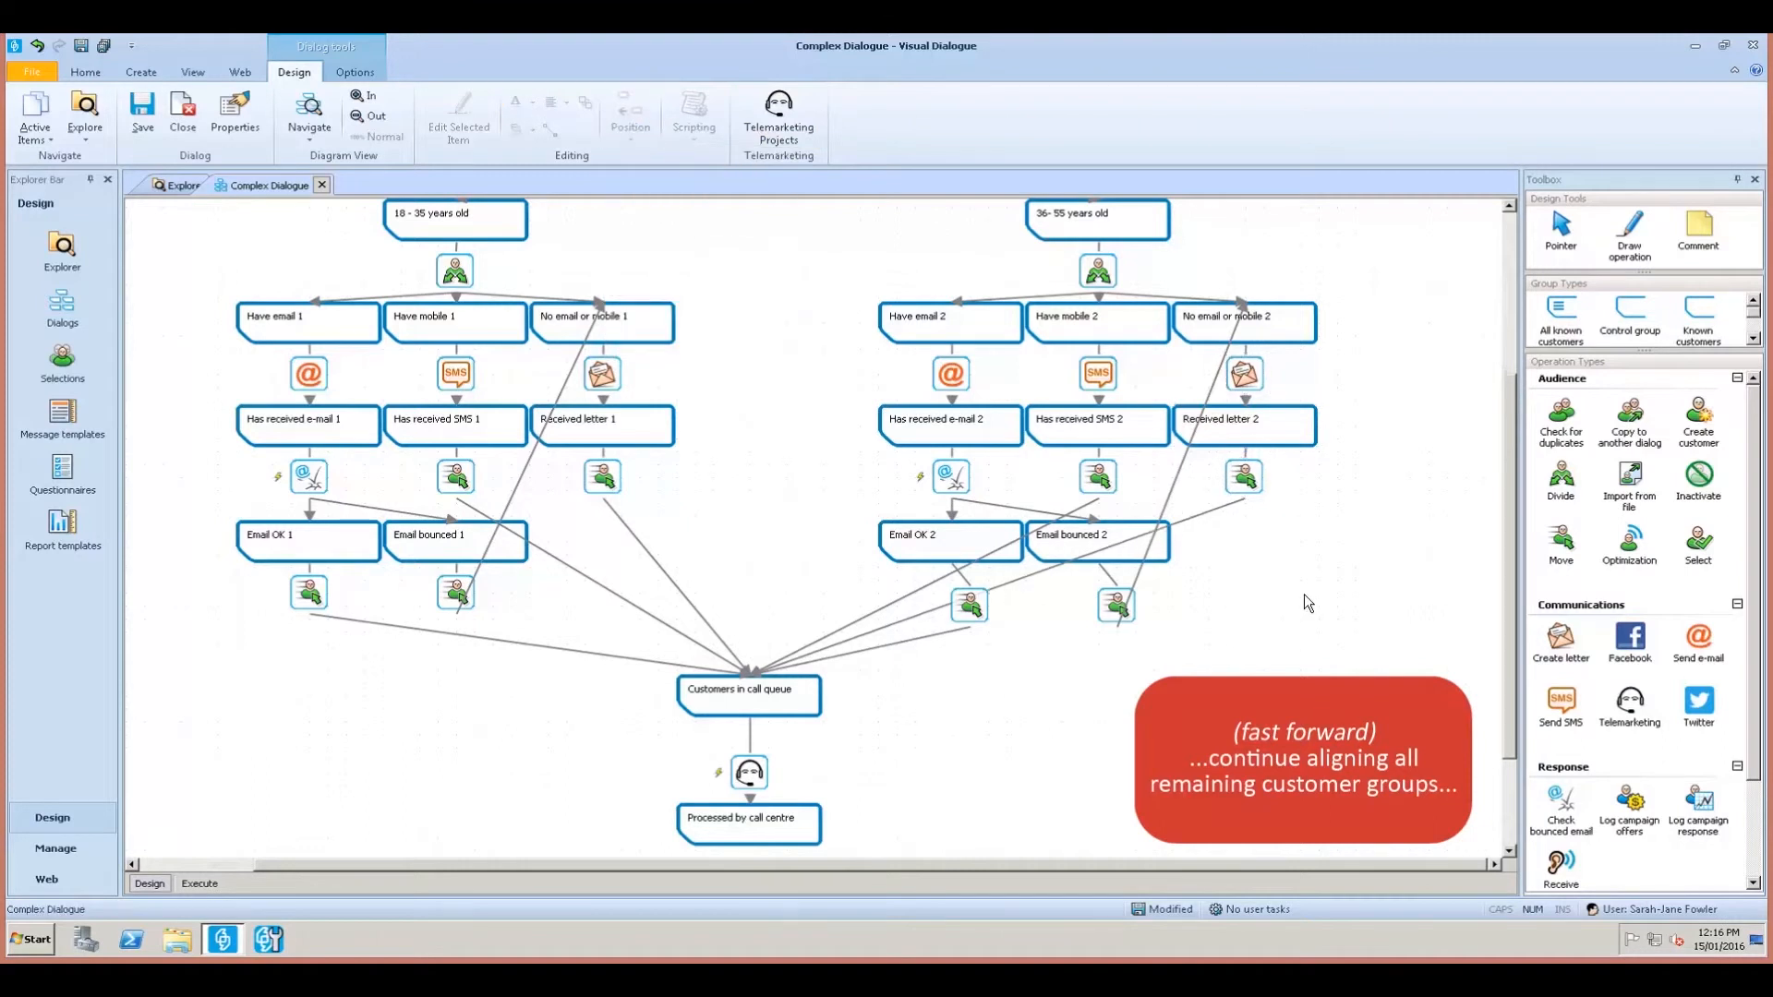
{"action": "scroll", "coordinate": [1304, 598], "scroll_direction": "down", "scroll_amount": 2}
{"action": "left_click", "coordinate": [964, 533]}
{"action": "left_click", "coordinate": [955, 474], "text": "ctrl"}
{"action": "left_click", "coordinate": [632, 120]}
{"action": "left_click", "coordinate": [665, 200]}
{"action": "left_click", "coordinate": [1104, 528]}
{"action": "left_click", "coordinate": [1095, 473], "text": "ctrl"}
{"action": "left_click", "coordinate": [1093, 420], "text": "ctrl"}
{"action": "left_click", "coordinate": [632, 120]}
{"action": "left_click", "coordinate": [659, 204]}
Level the tops of the three Move icons in the bottom row.
{"action": "left_click", "coordinate": [1186, 752]}
{"action": "left_click", "coordinate": [457, 520]}
{"action": "left_click", "coordinate": [951, 536], "text": "ctrl"}
{"action": "left_click", "coordinate": [1093, 533], "text": "ctrl"}
{"action": "left_click", "coordinate": [637, 117]}
{"action": "left_click", "coordinate": [665, 244]}
Drag the queue, telemarketing and Processed by call centre nodes up toward the branches.
{"action": "left_click", "coordinate": [1202, 723]}
{"action": "left_click", "coordinate": [710, 759]}
{"action": "left_click", "coordinate": [759, 706], "text": "ctrl"}
{"action": "left_click_drag", "start_coordinate": [757, 699], "coordinate": [757, 675]}
{"action": "left_click", "coordinate": [755, 651]}
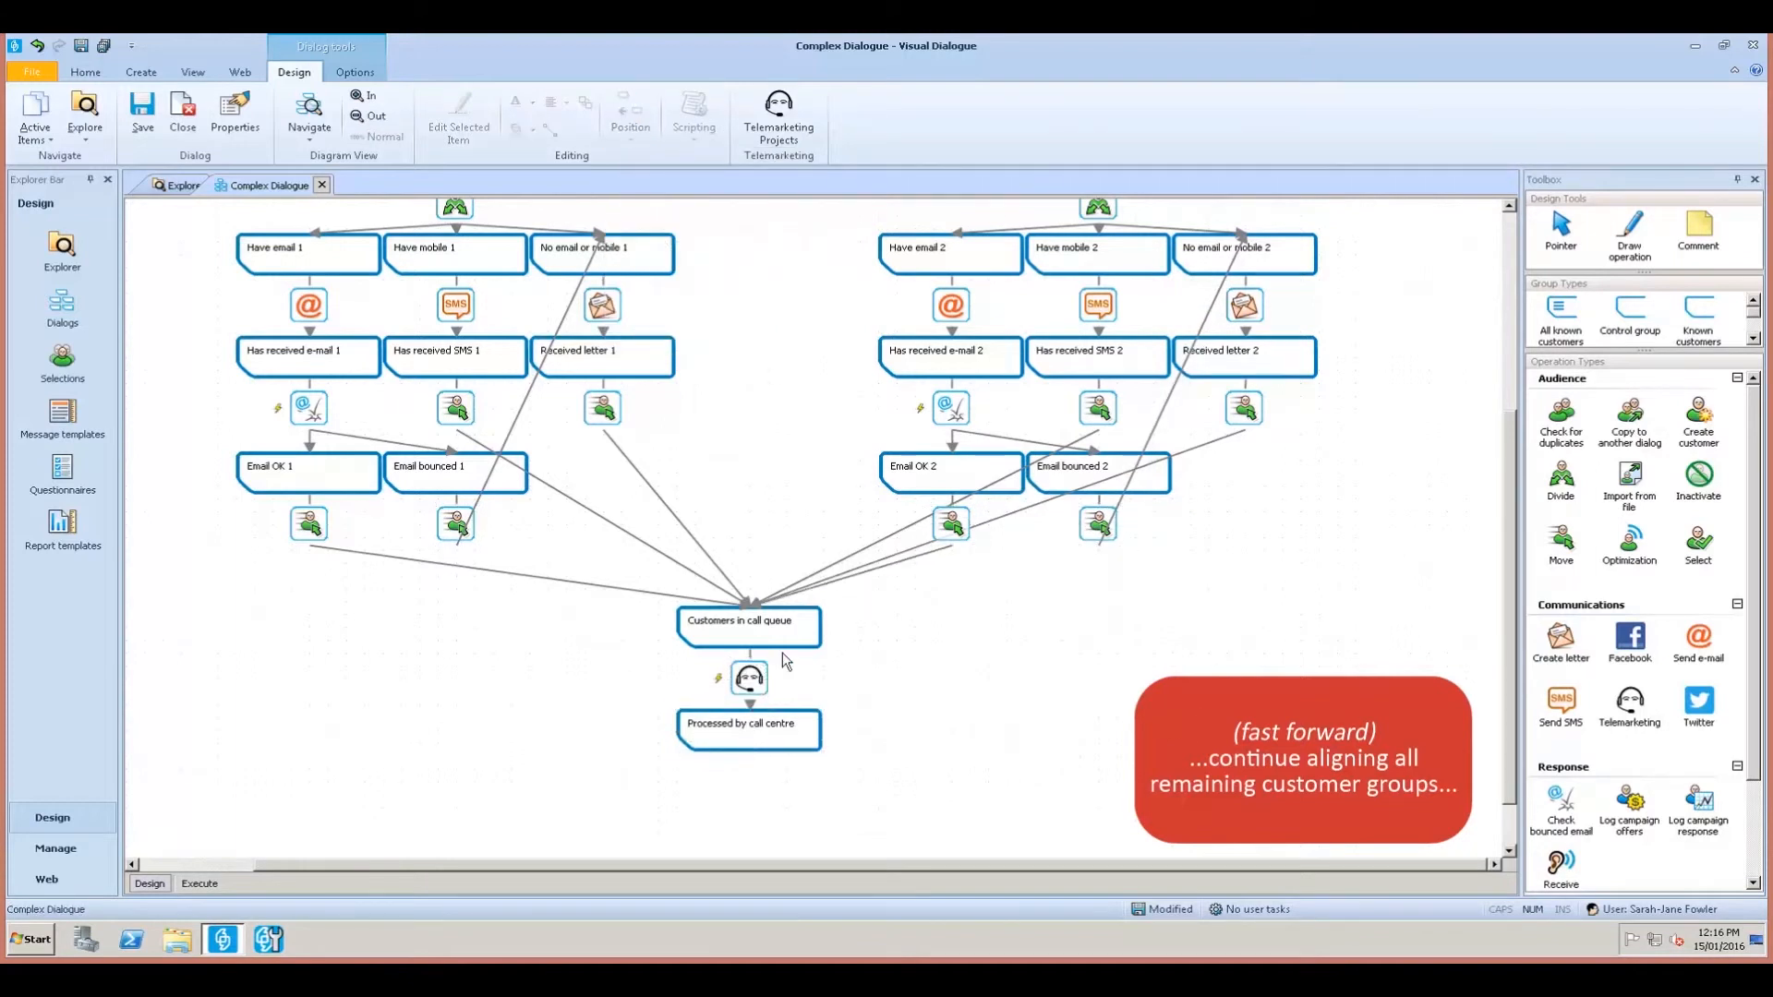
{"action": "scroll", "coordinate": [931, 722], "scroll_direction": "up", "scroll_amount": 3}
{"action": "scroll", "coordinate": [877, 804], "scroll_direction": "down", "scroll_amount": 1}
{"action": "left_click_drag", "start_coordinate": [837, 853], "coordinate": [661, 665]}
{"action": "left_click_drag", "start_coordinate": [774, 708], "coordinate": [770, 685]}
{"action": "left_click_drag", "start_coordinate": [762, 686], "coordinate": [761, 667]}
{"action": "scroll", "coordinate": [834, 452], "scroll_direction": "up", "scroll_amount": 5}
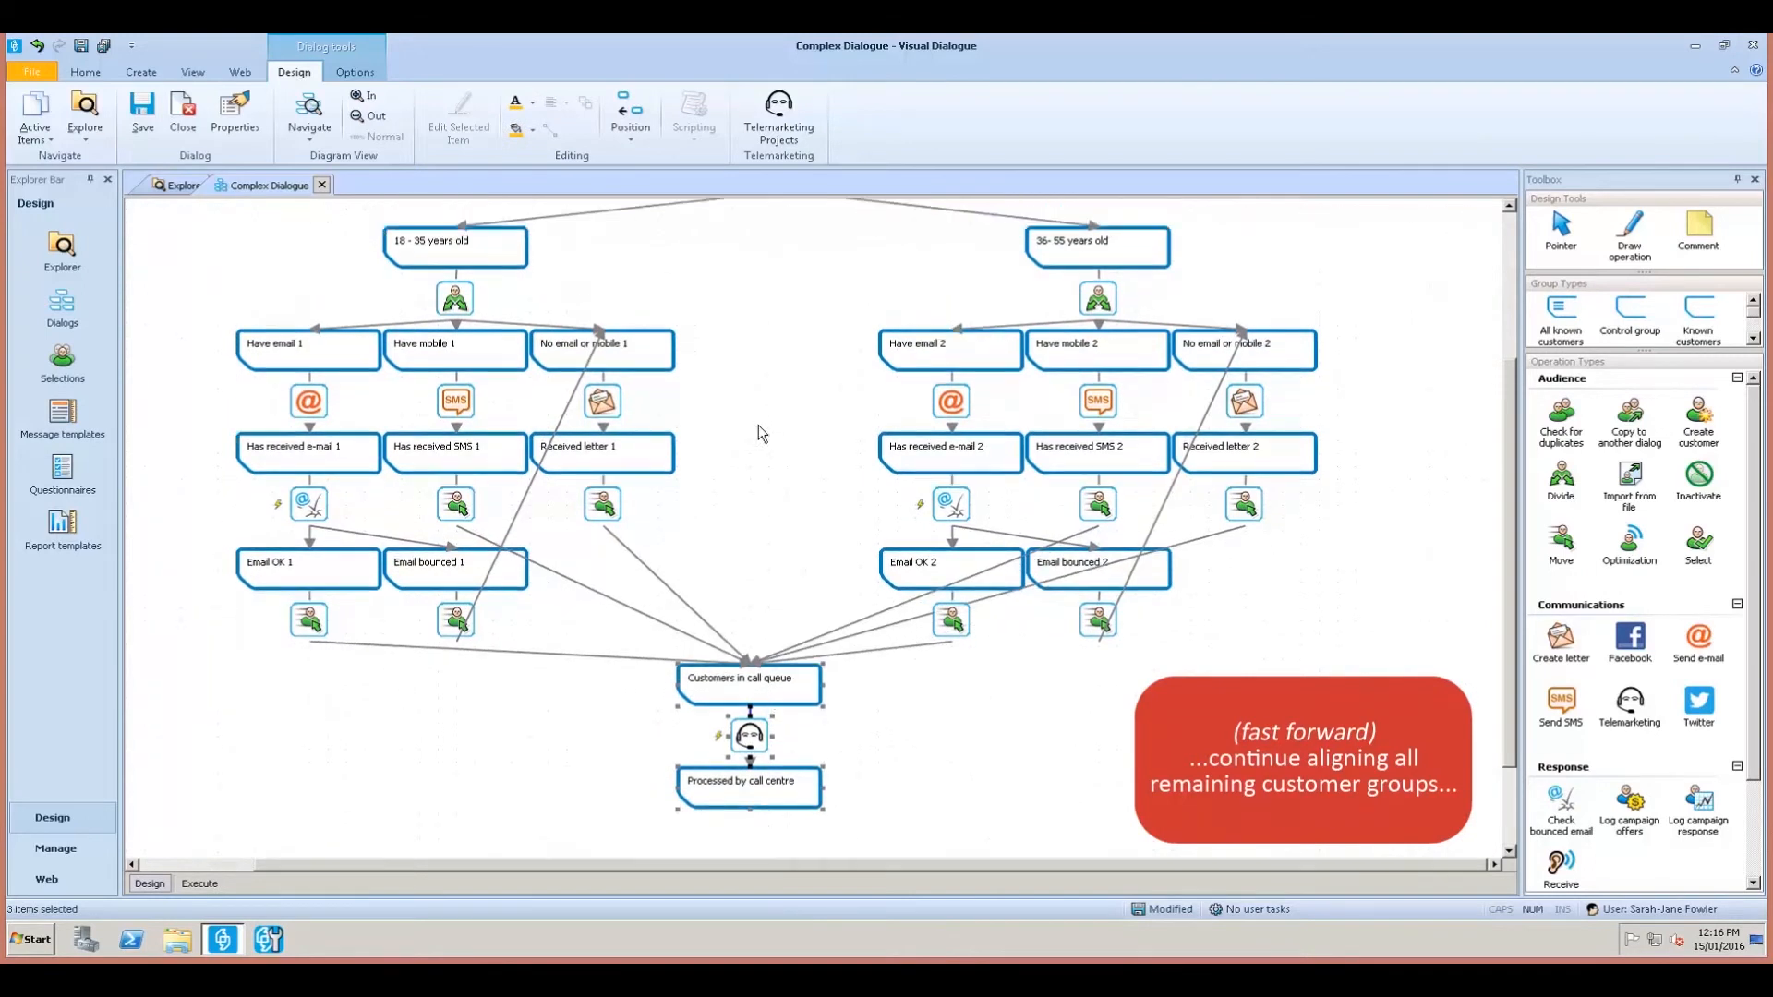
Zoom out and centre-align All Customers, Eligible Customers and the top icons.
{"action": "left_click", "coordinate": [373, 120]}
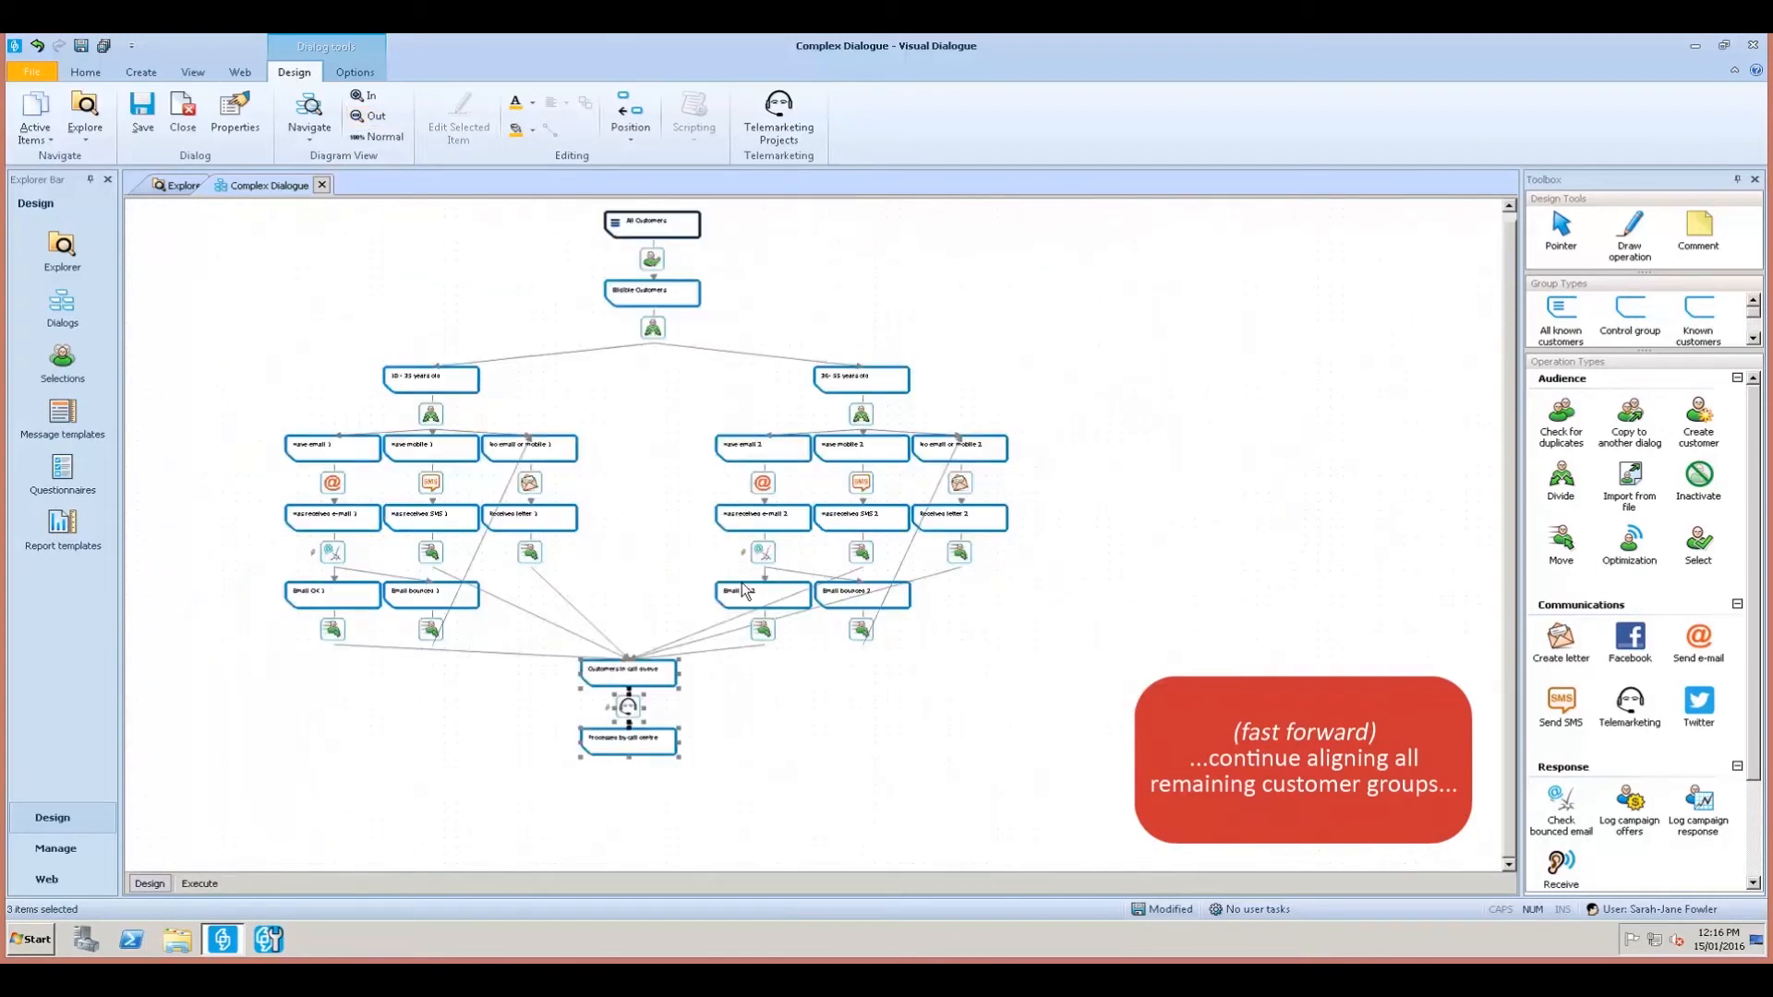
{"action": "left_click", "coordinate": [632, 228], "text": "ctrl"}
{"action": "left_click", "coordinate": [634, 290], "text": "ctrl"}
{"action": "left_click", "coordinate": [625, 706], "text": "ctrl"}
{"action": "left_click", "coordinate": [630, 120]}
{"action": "left_click", "coordinate": [646, 179]}
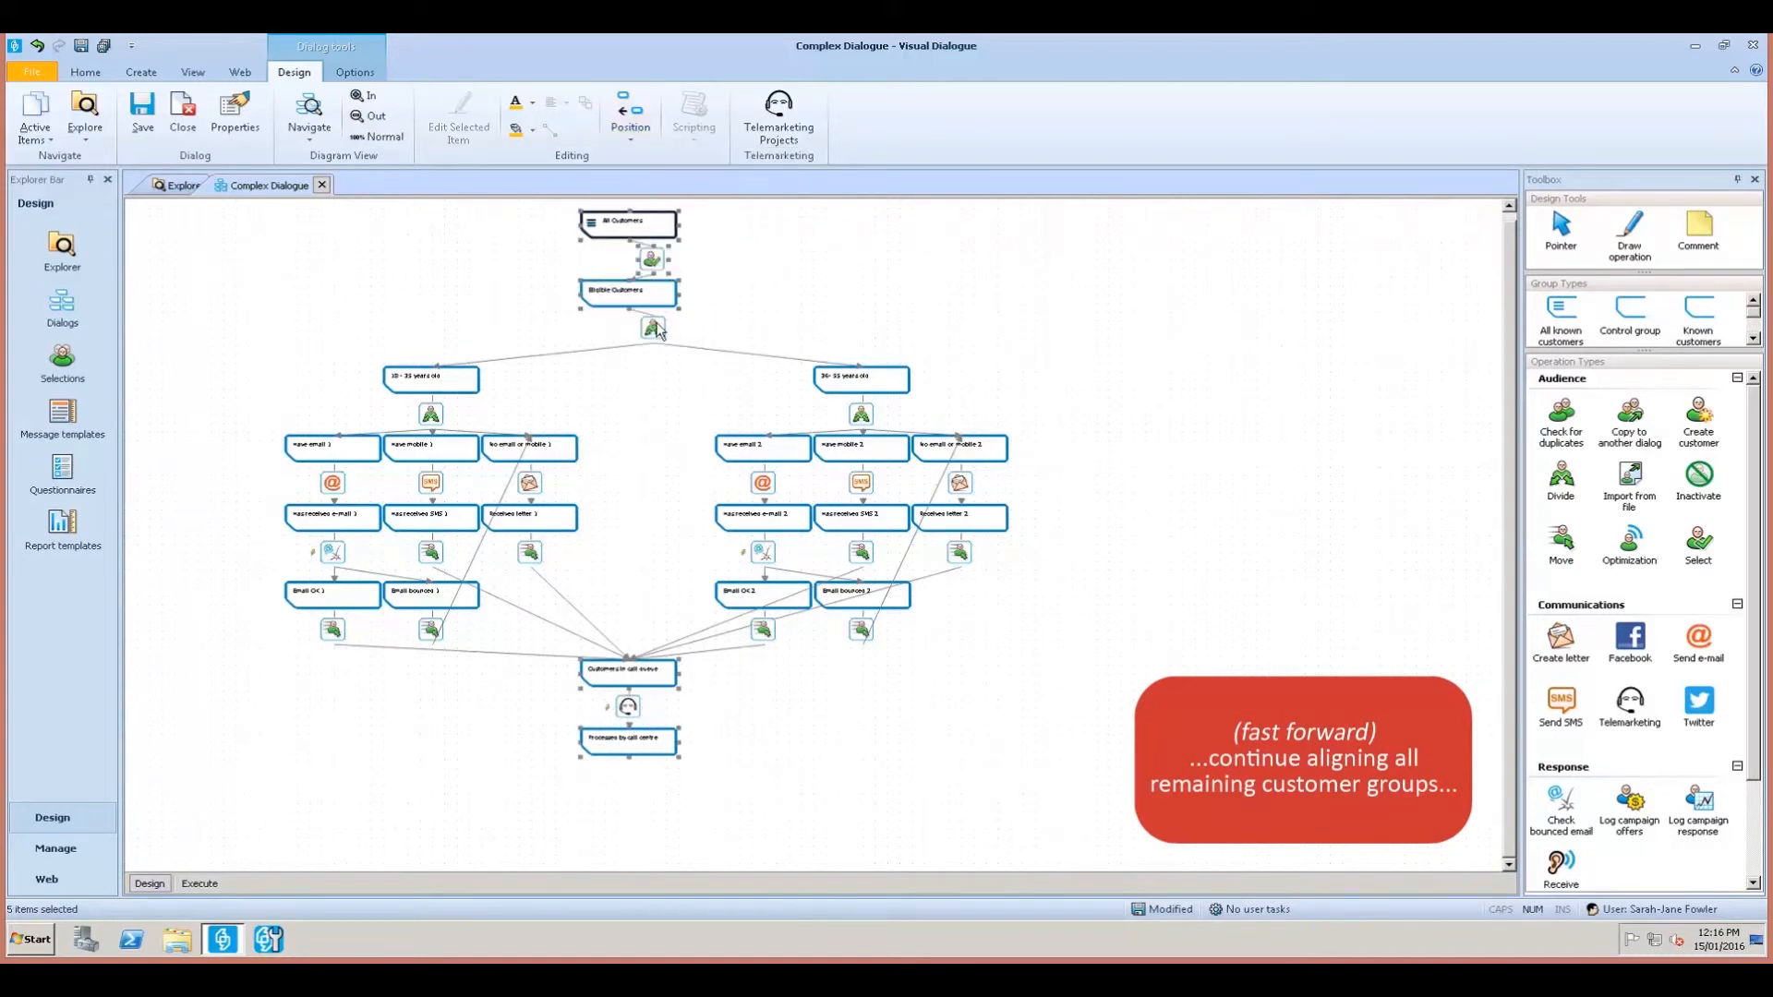
{"action": "left_click", "coordinate": [631, 120]}
{"action": "left_click", "coordinate": [646, 198]}
{"action": "left_click", "coordinate": [840, 734]}
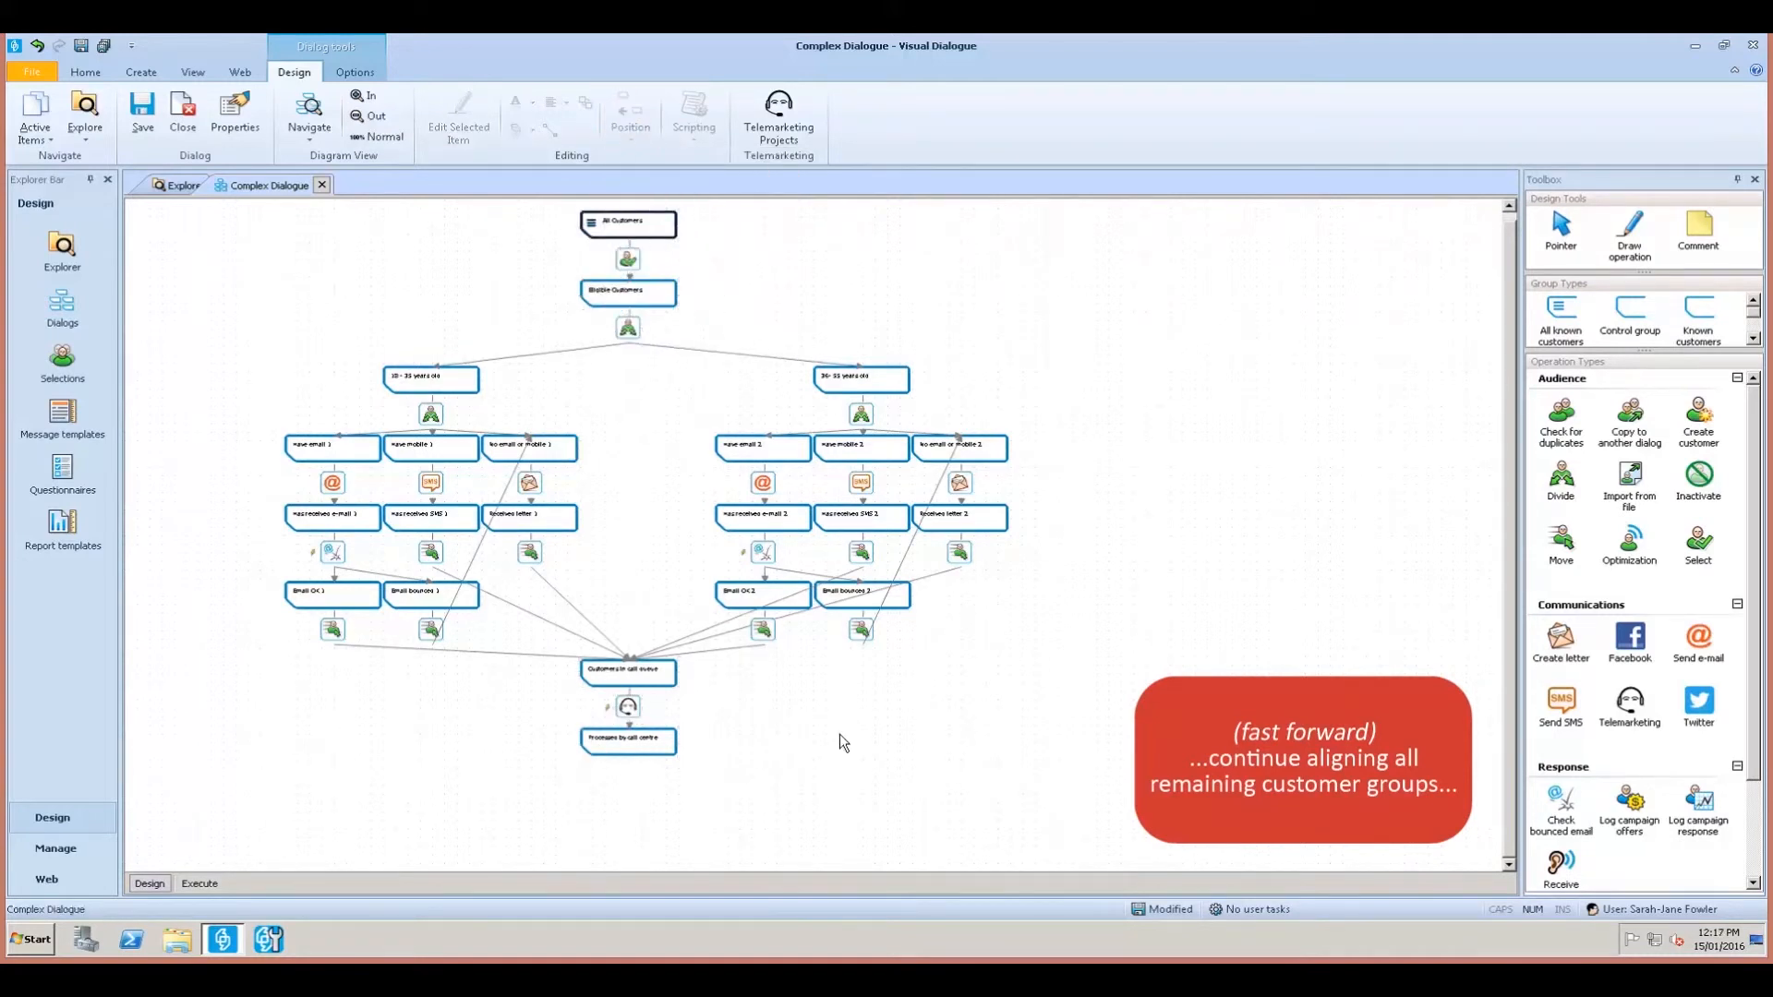
Move the right age branch left and the left branch right toward the centre.
{"action": "left_click_drag", "start_coordinate": [1032, 679], "coordinate": [711, 373]}
{"action": "left_click_drag", "start_coordinate": [858, 413], "coordinate": [817, 417]}
{"action": "left_click_drag", "start_coordinate": [146, 364], "coordinate": [541, 662]}
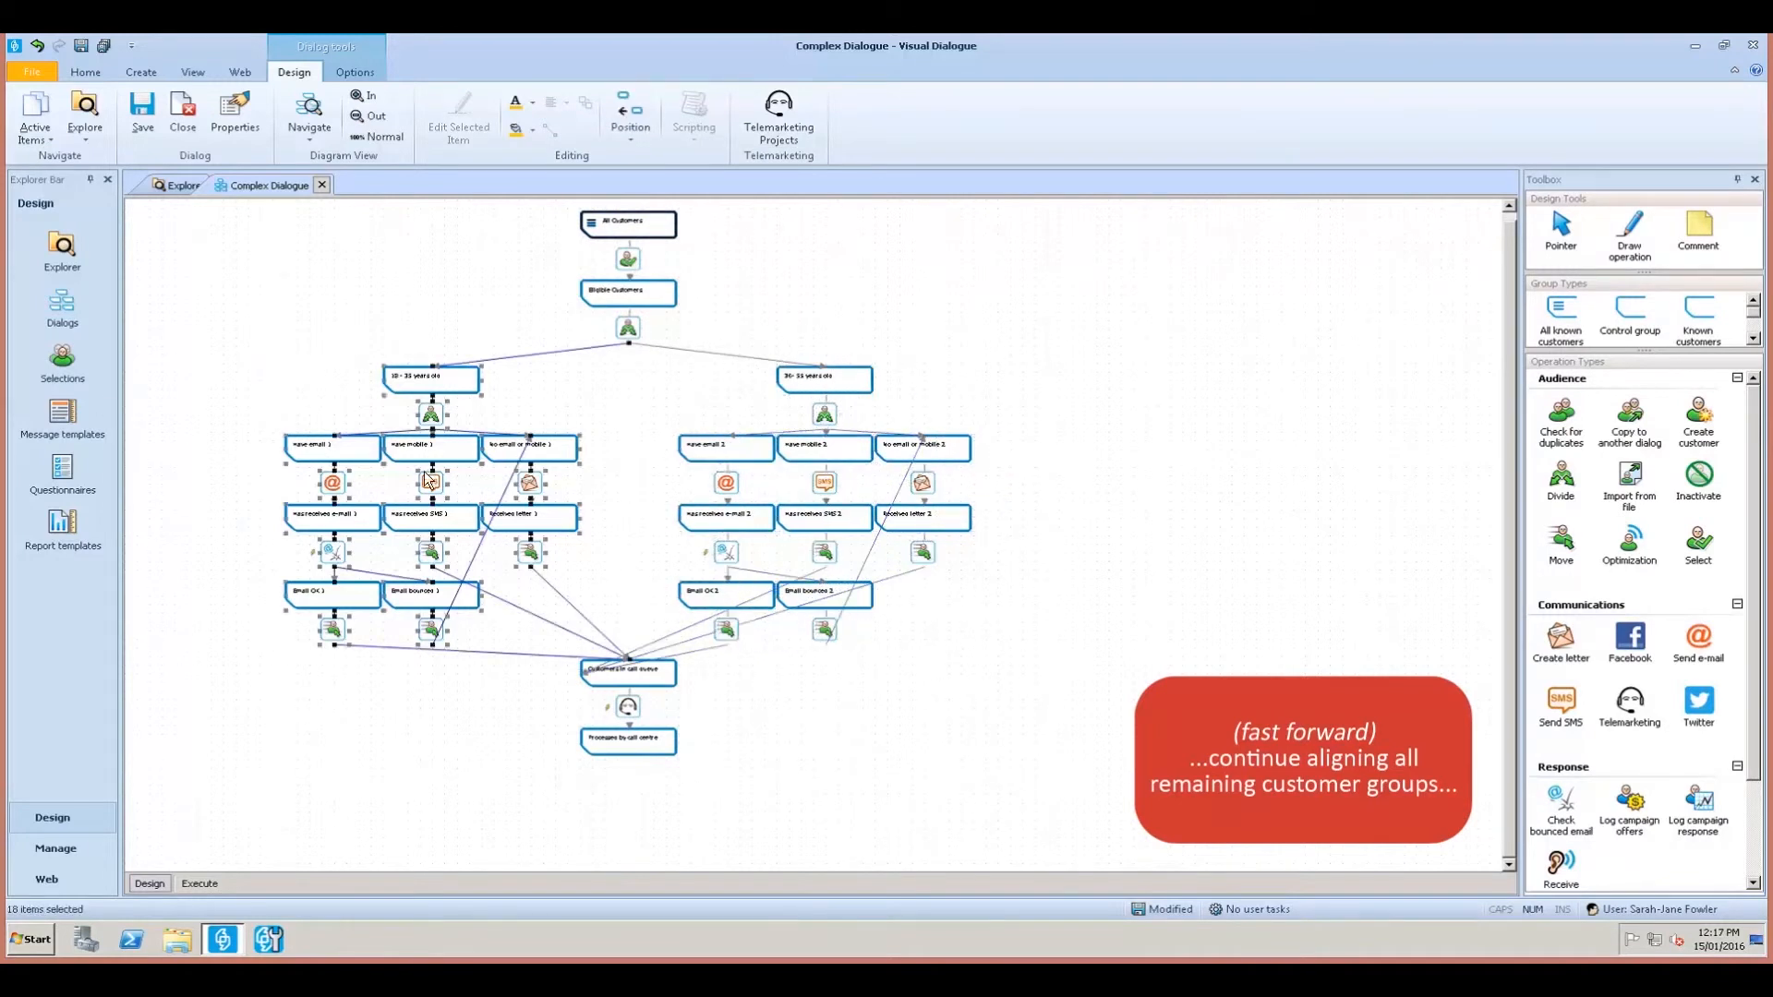
{"action": "left_click_drag", "start_coordinate": [401, 379], "coordinate": [414, 386]}
{"action": "left_click", "coordinate": [810, 737]}
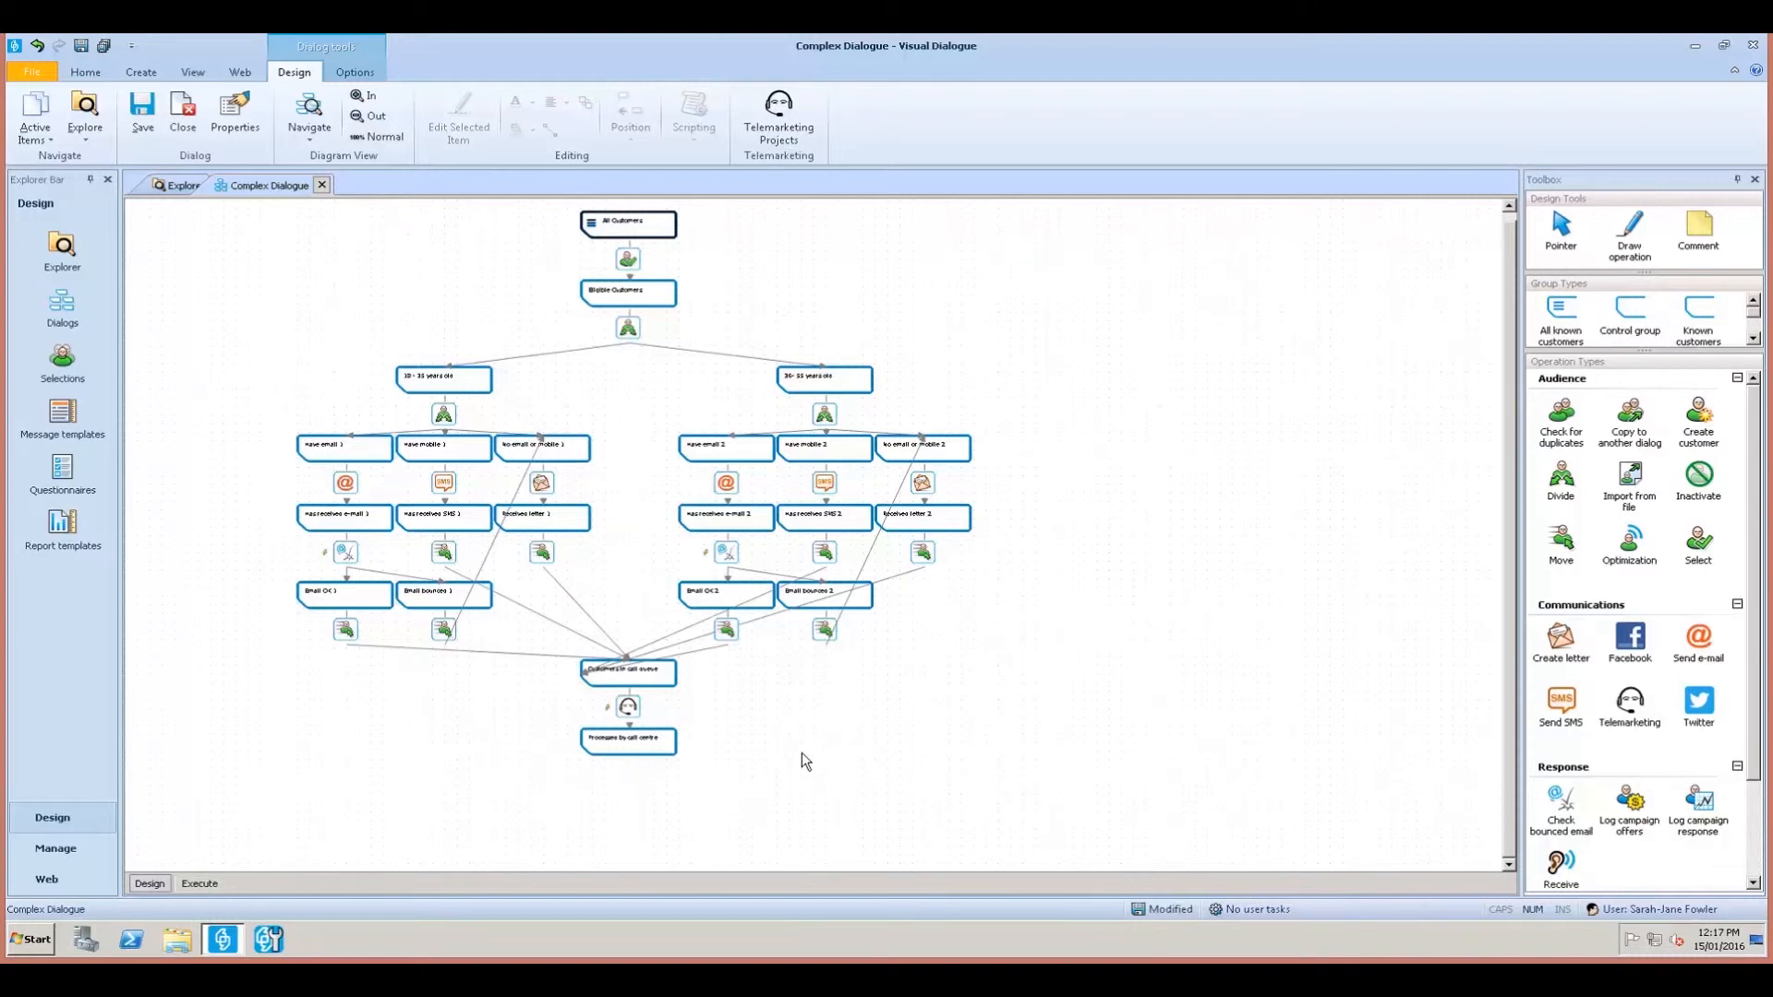
Bend the Has received SMS 1 link above Email bounced 1 so it reaches Customers in call queue cleanly.
{"action": "left_click", "coordinate": [369, 100]}
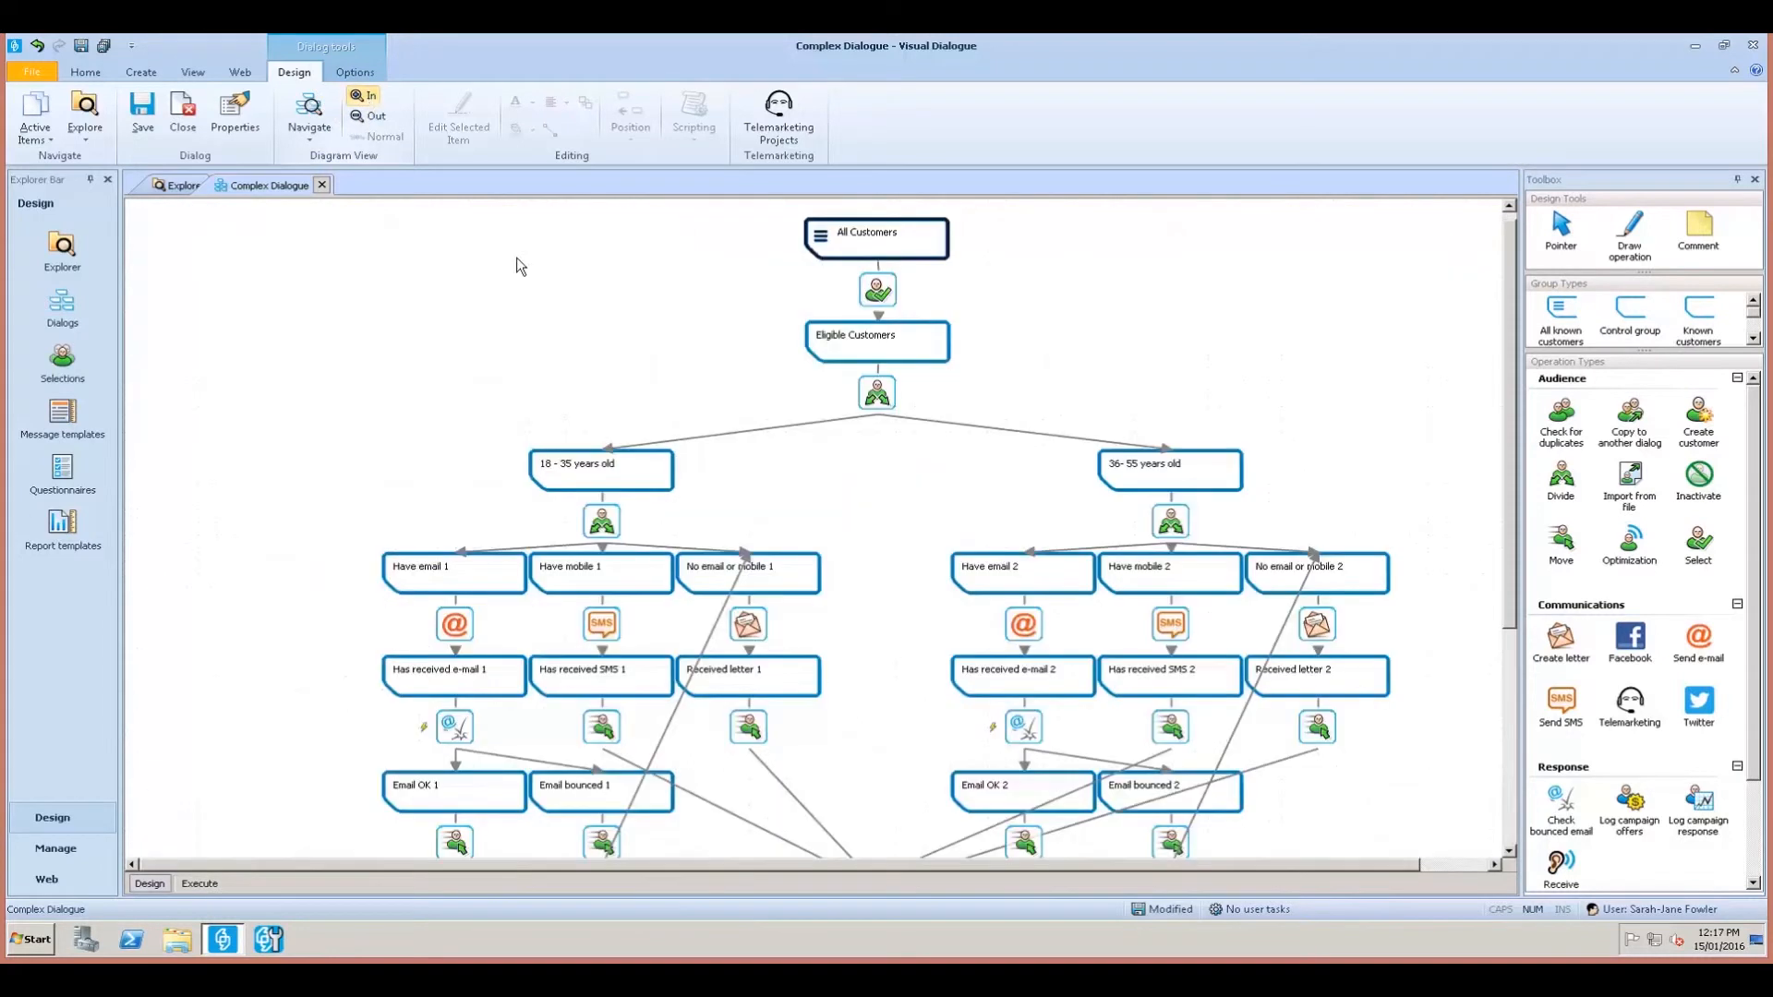
{"action": "scroll", "coordinate": [1022, 661], "scroll_direction": "down", "scroll_amount": 4}
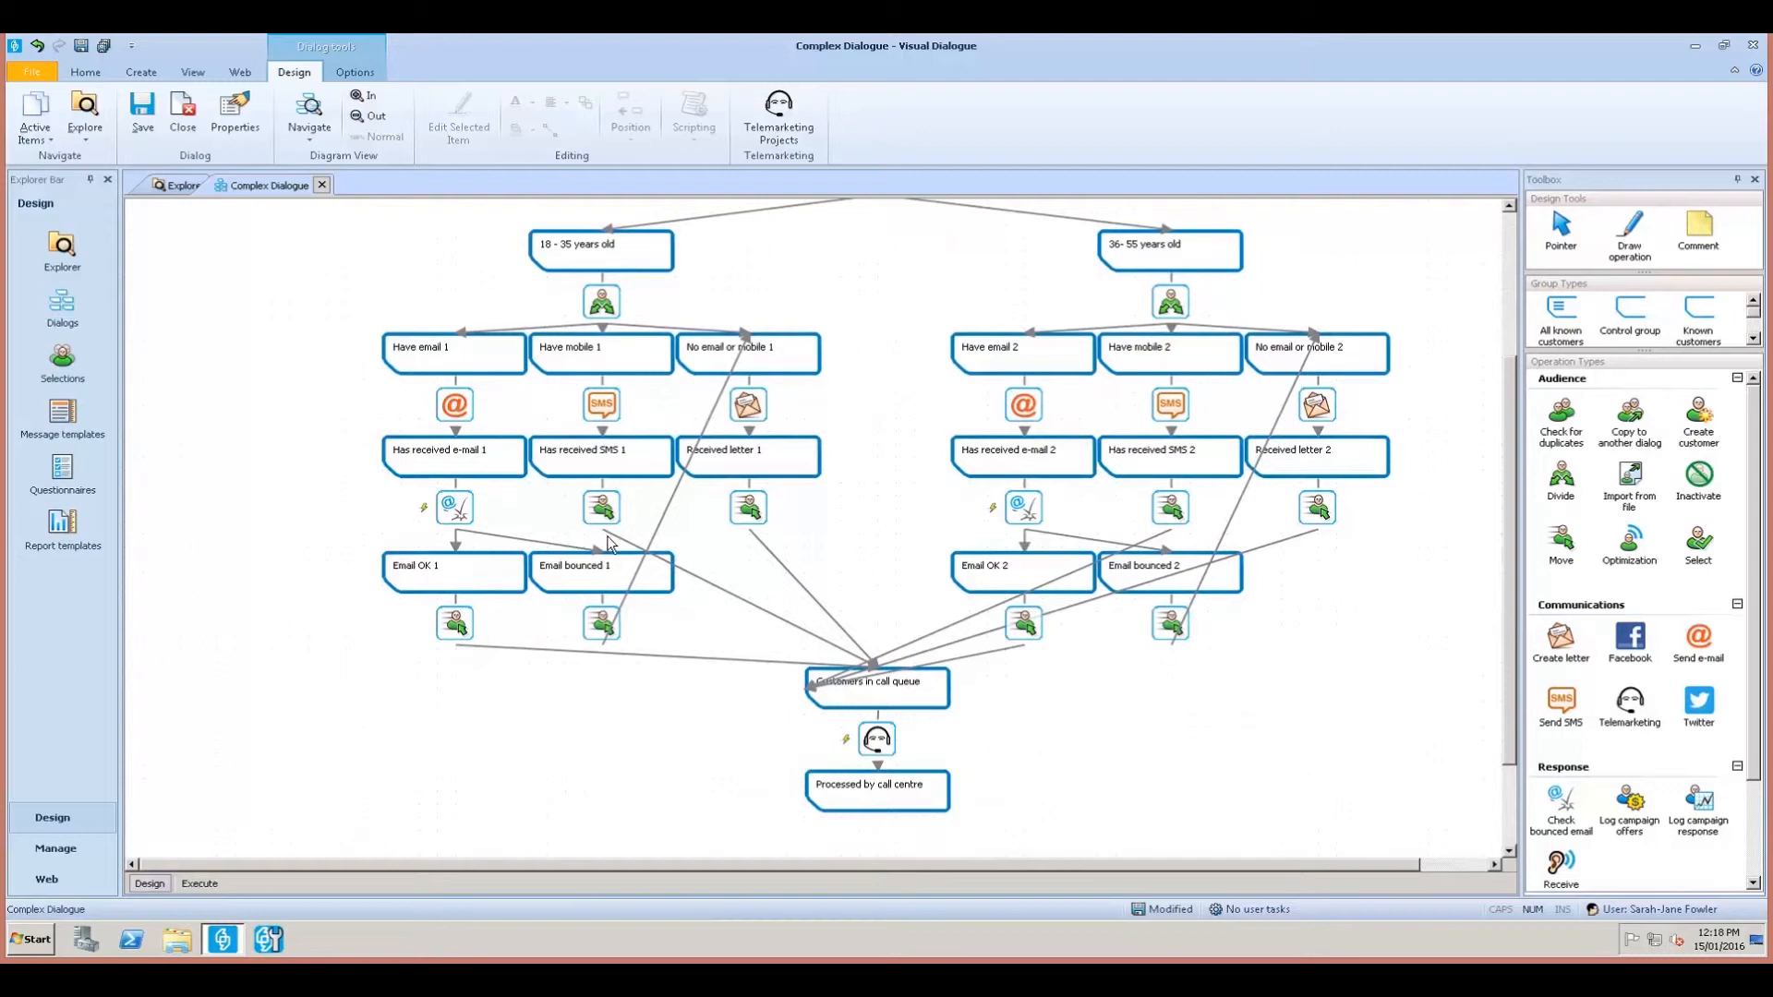
{"action": "left_click", "coordinate": [725, 596]}
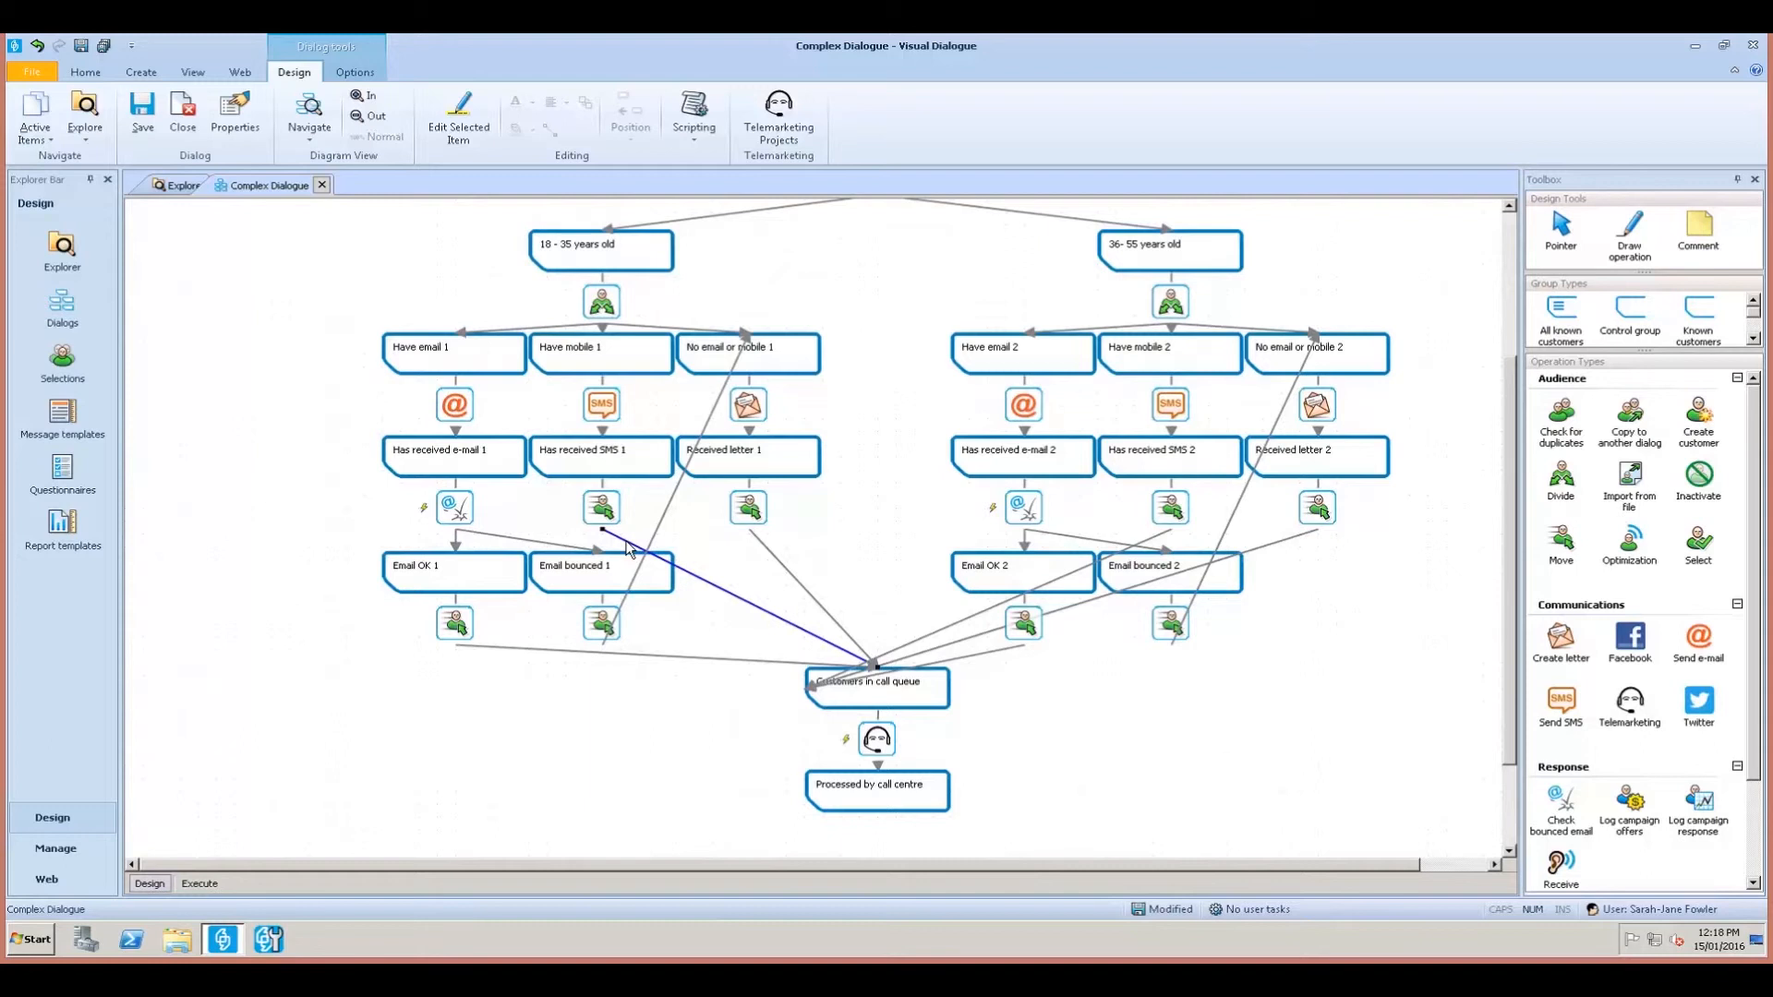
{"action": "left_click_drag", "start_coordinate": [604, 533], "coordinate": [608, 545]}
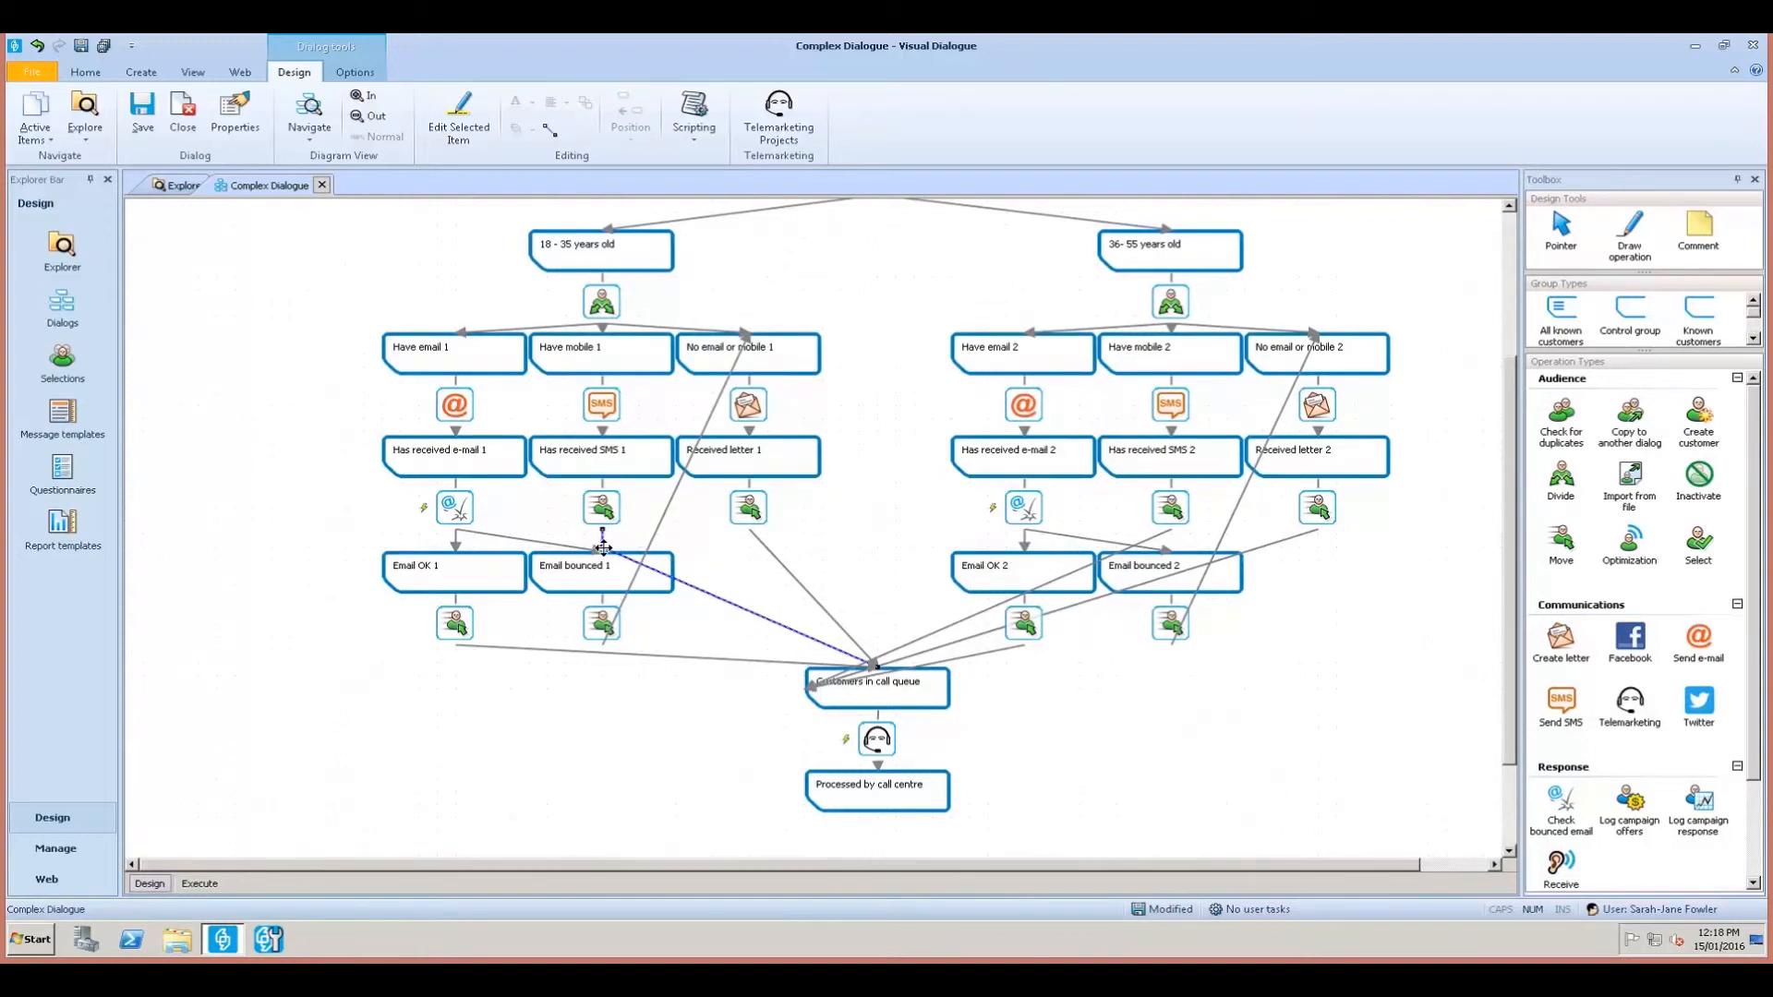
{"action": "left_click_drag", "start_coordinate": [603, 541], "coordinate": [603, 533]}
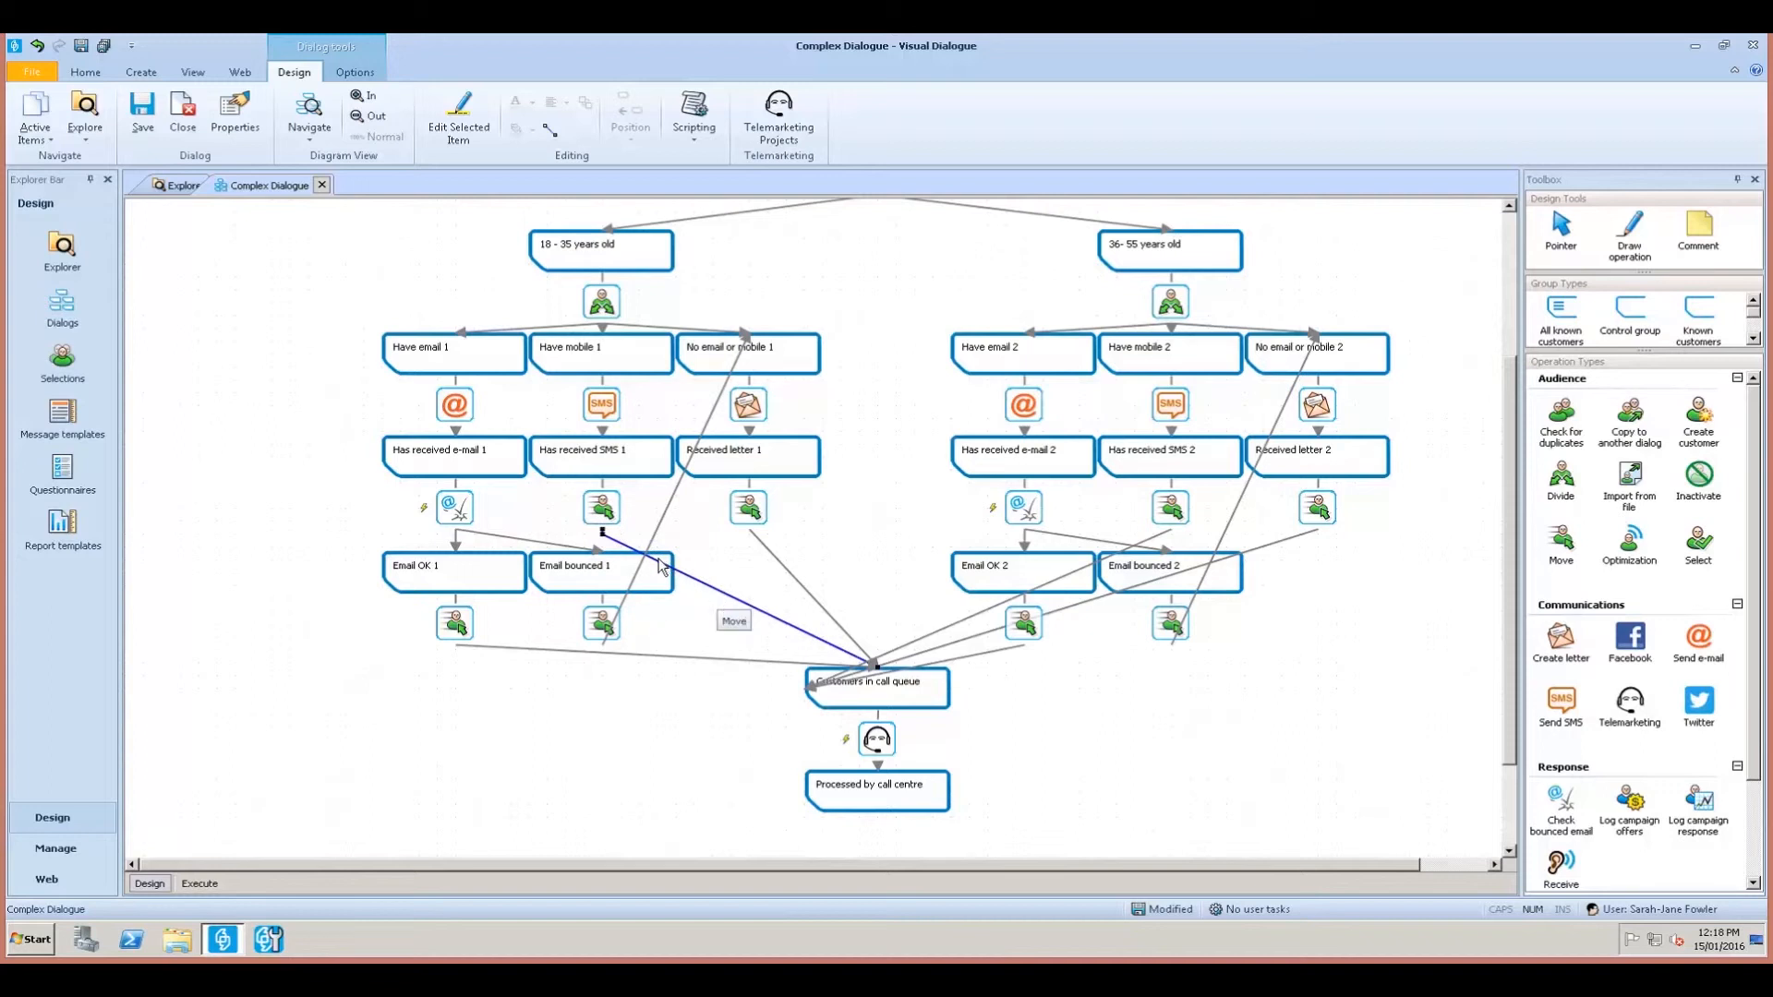
{"action": "left_click_drag", "start_coordinate": [688, 577], "coordinate": [694, 534]}
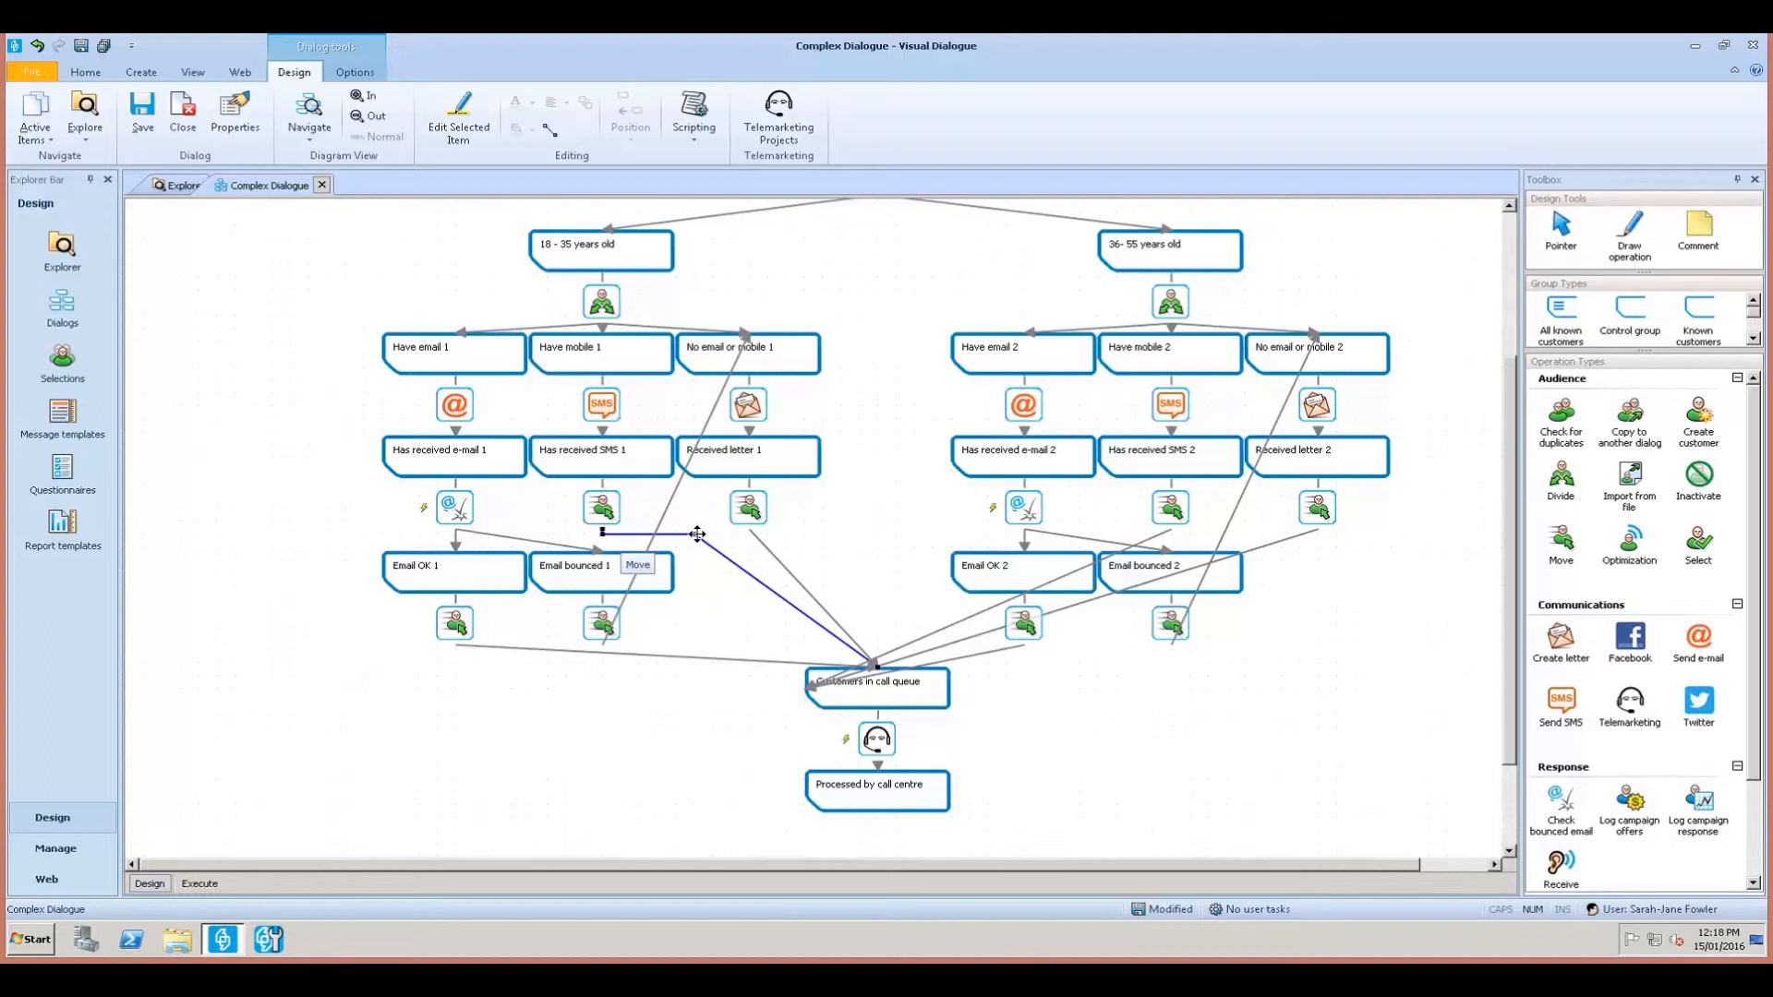
{"action": "left_click", "coordinate": [703, 630]}
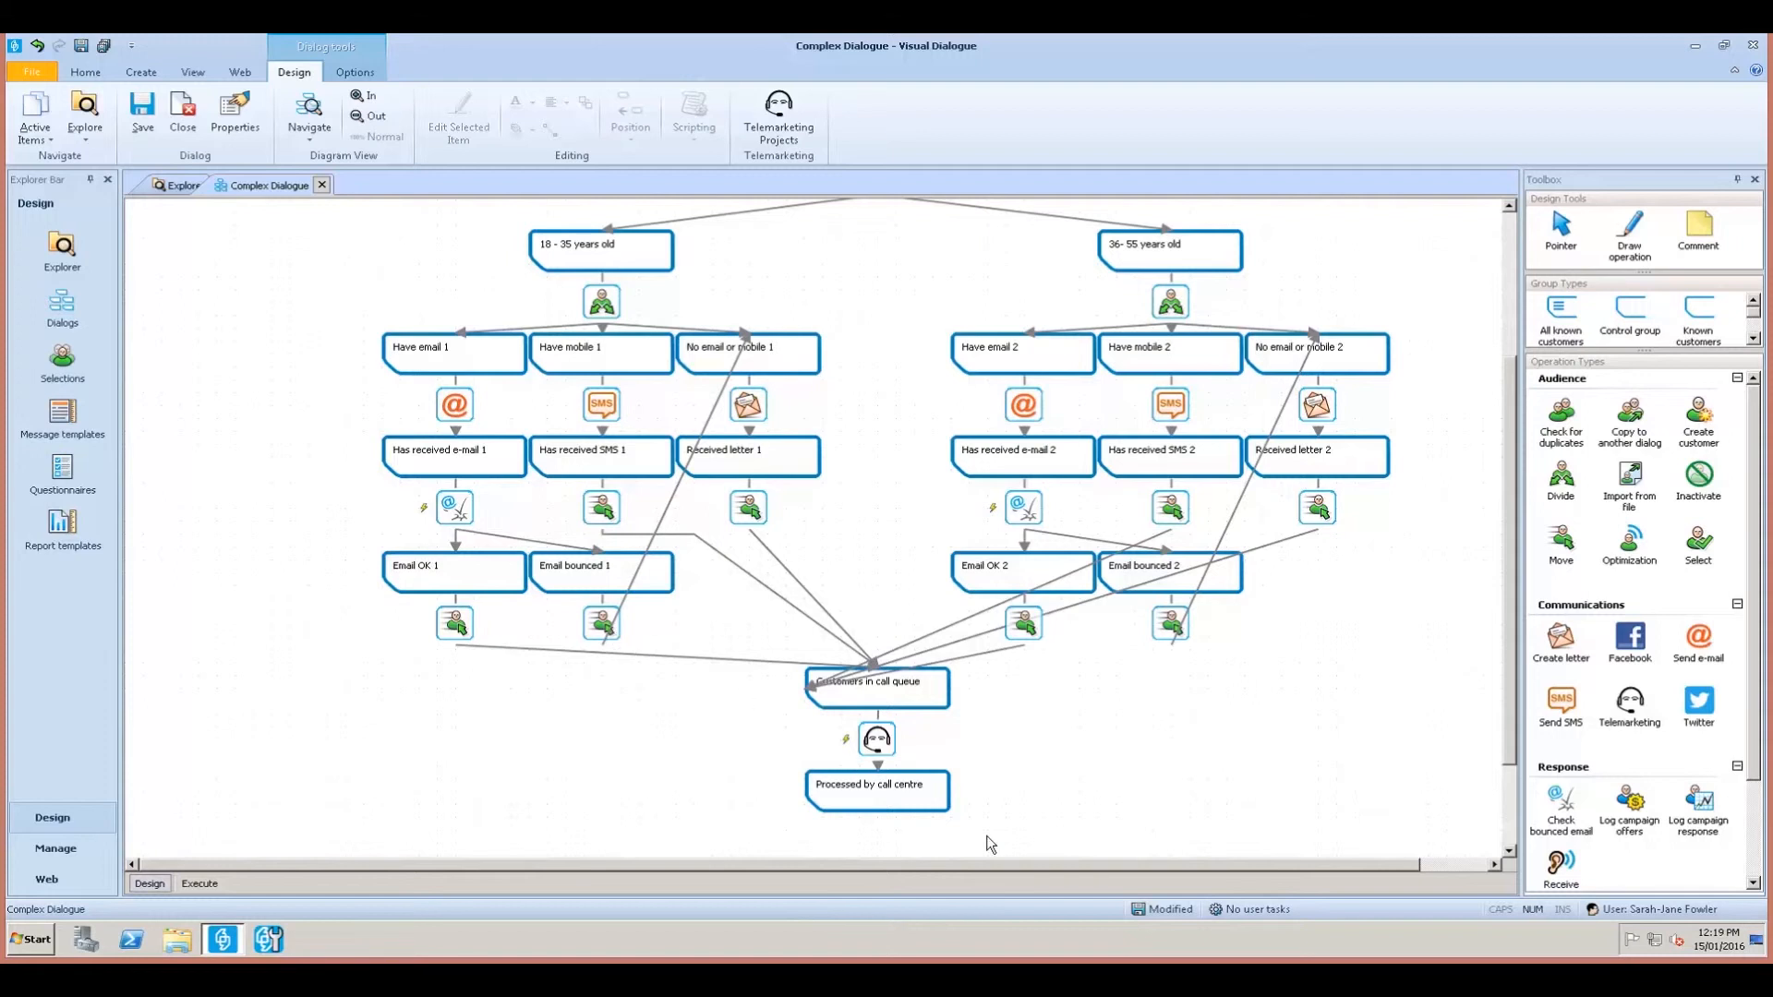
{"action": "scroll", "coordinate": [1022, 804], "scroll_direction": "down", "scroll_amount": 1}
Move Customers in call queue and the call-centre nodes slightly lower.
{"action": "left_click_drag", "start_coordinate": [916, 795], "coordinate": [807, 648]}
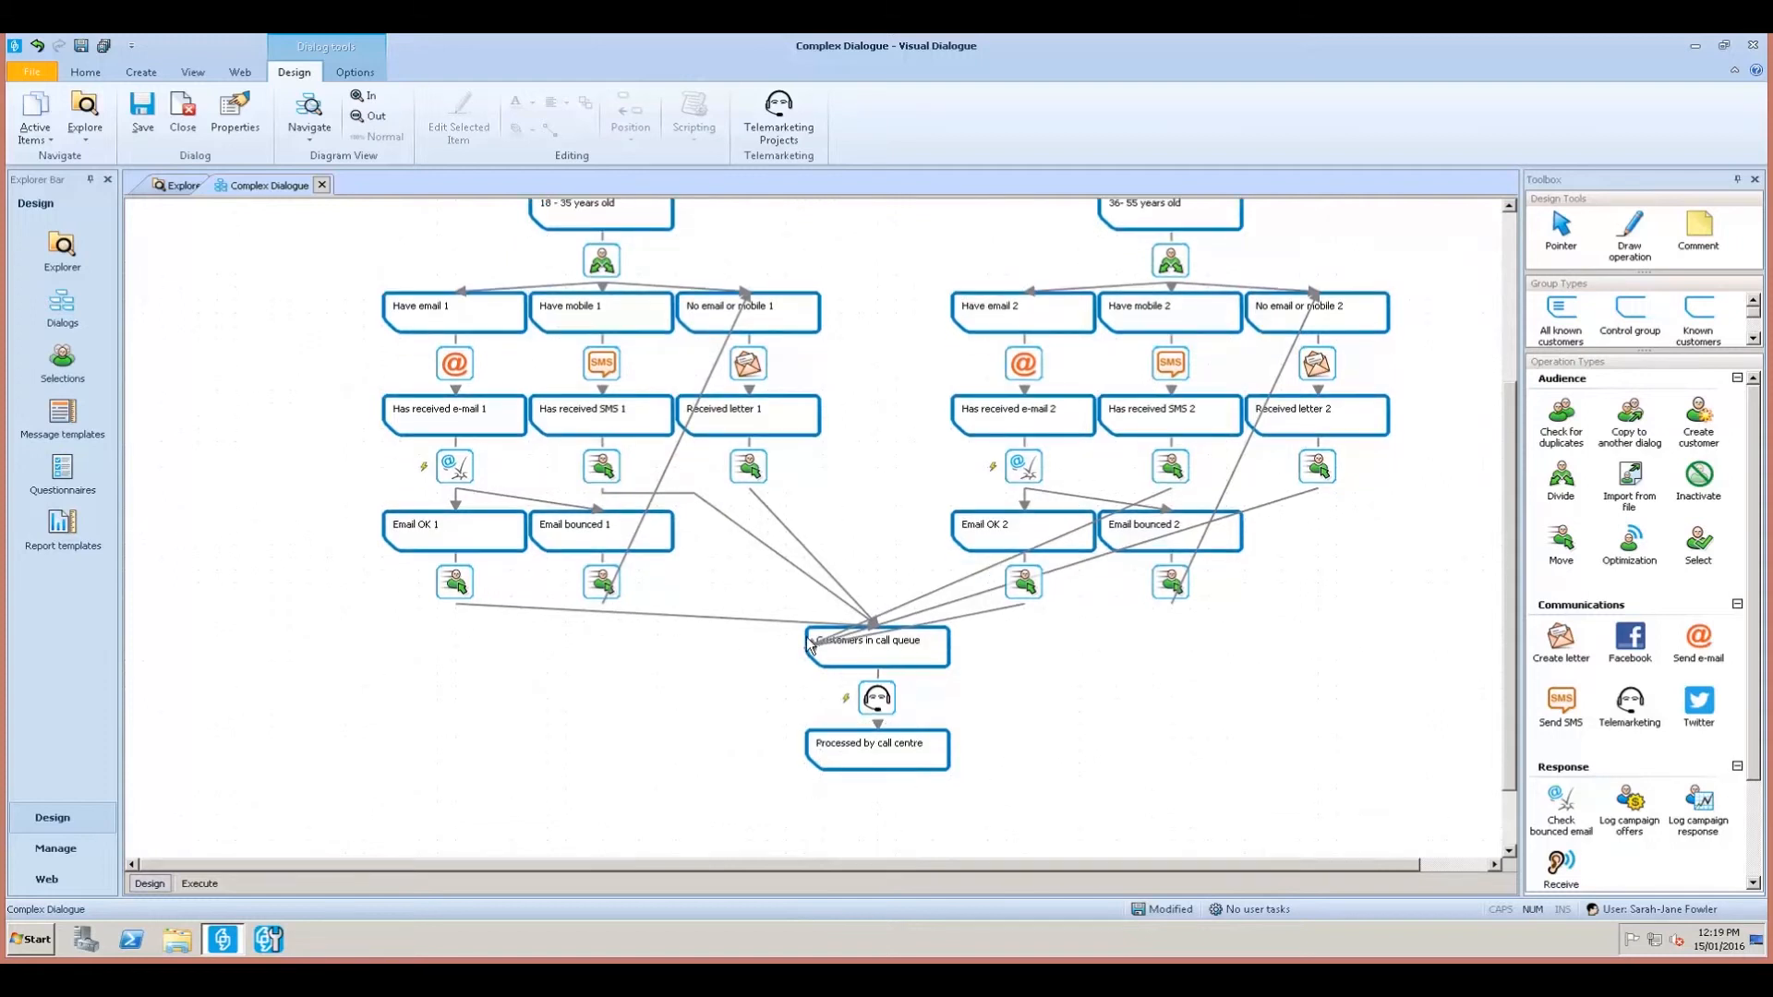
{"action": "left_click", "coordinate": [878, 707]}
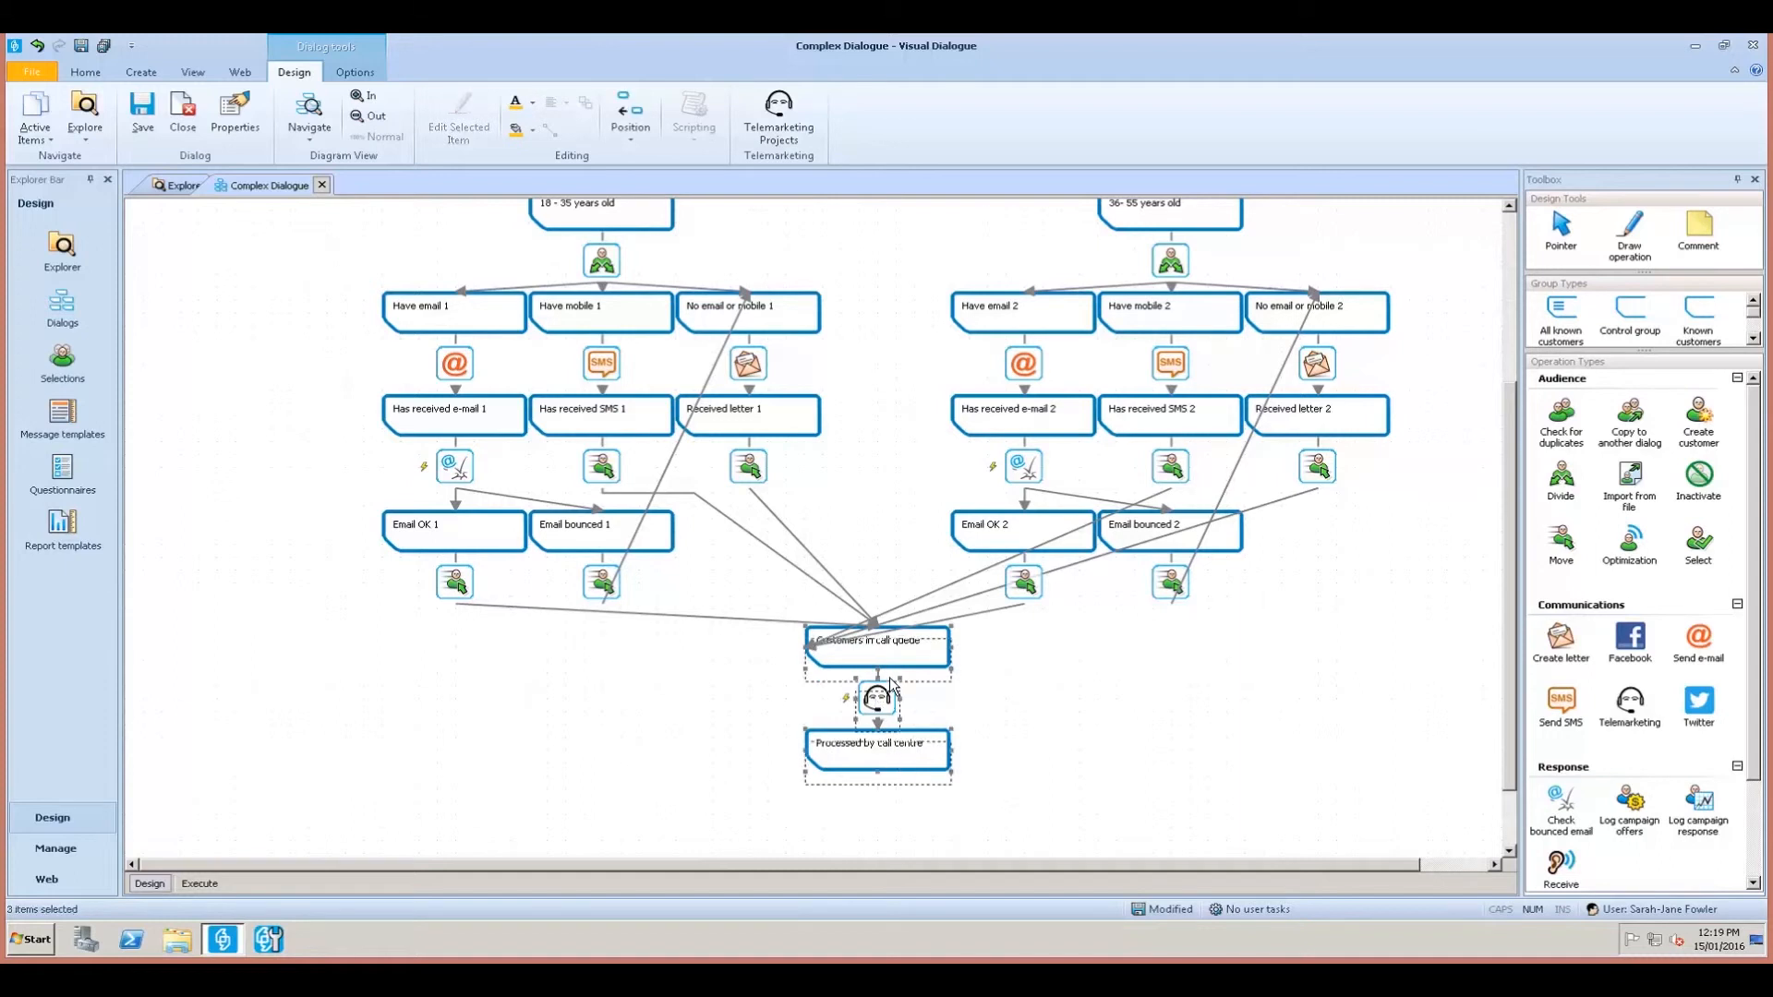
{"action": "left_click_drag", "start_coordinate": [889, 680], "coordinate": [889, 682]}
{"action": "left_click", "coordinate": [1017, 697]}
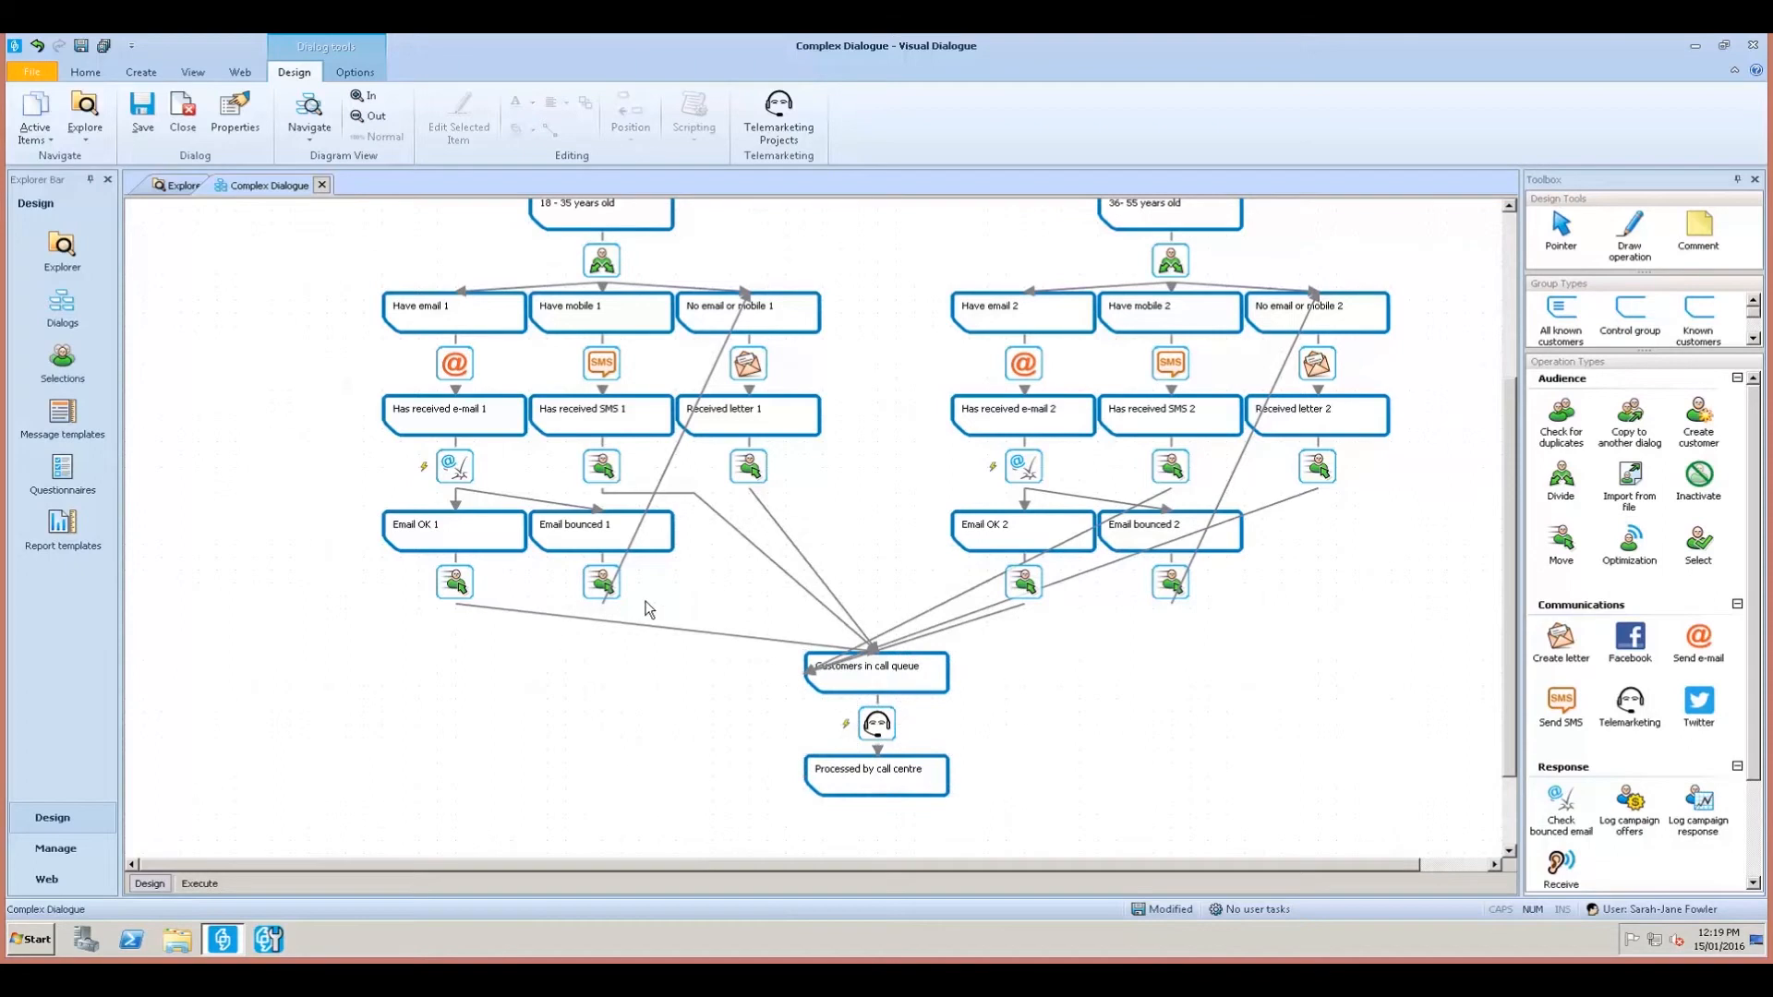
Route the Email bounced 1 loop-back around the right into No email or mobile 1's right side.
{"action": "left_click", "coordinate": [613, 582]}
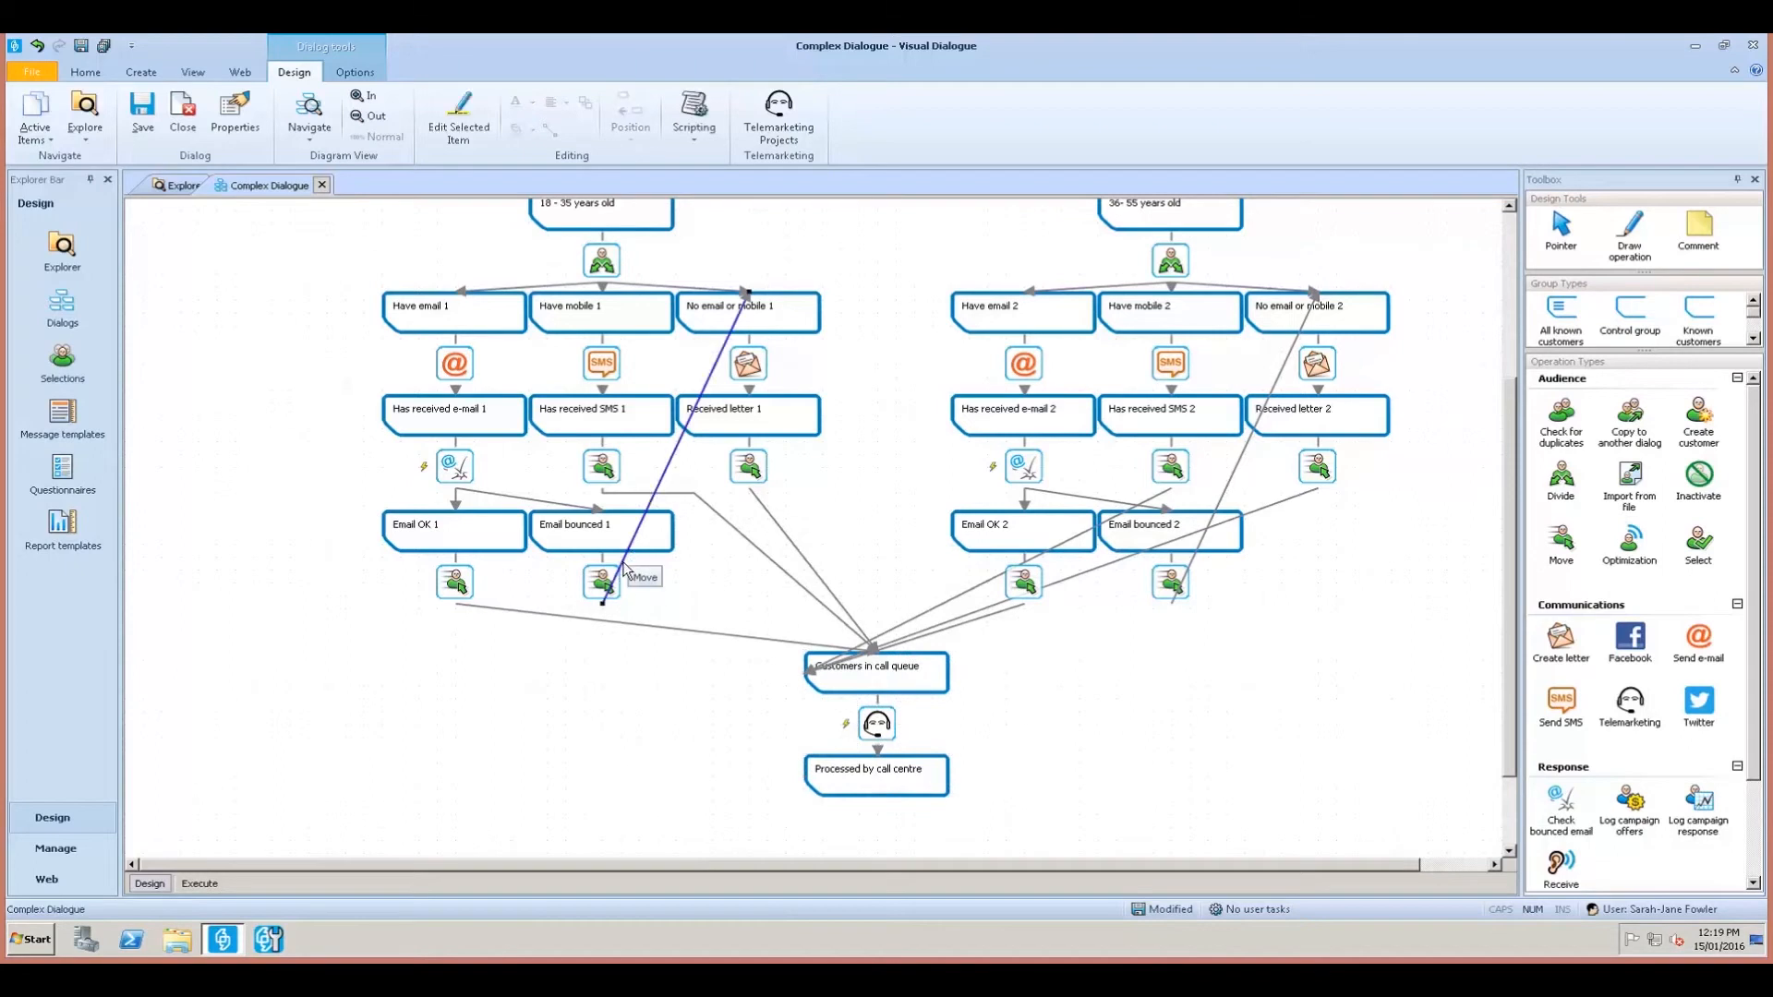
{"action": "mouse_move", "coordinate": [602, 603]}
{"action": "left_mouse_down"}
{"action": "mouse_move", "coordinate": [604, 632]}
{"action": "mouse_move", "coordinate": [602, 607]}
{"action": "left_mouse_up"}
{"action": "left_click", "coordinate": [602, 621]}
{"action": "left_click_drag", "start_coordinate": [638, 518], "coordinate": [859, 610]}
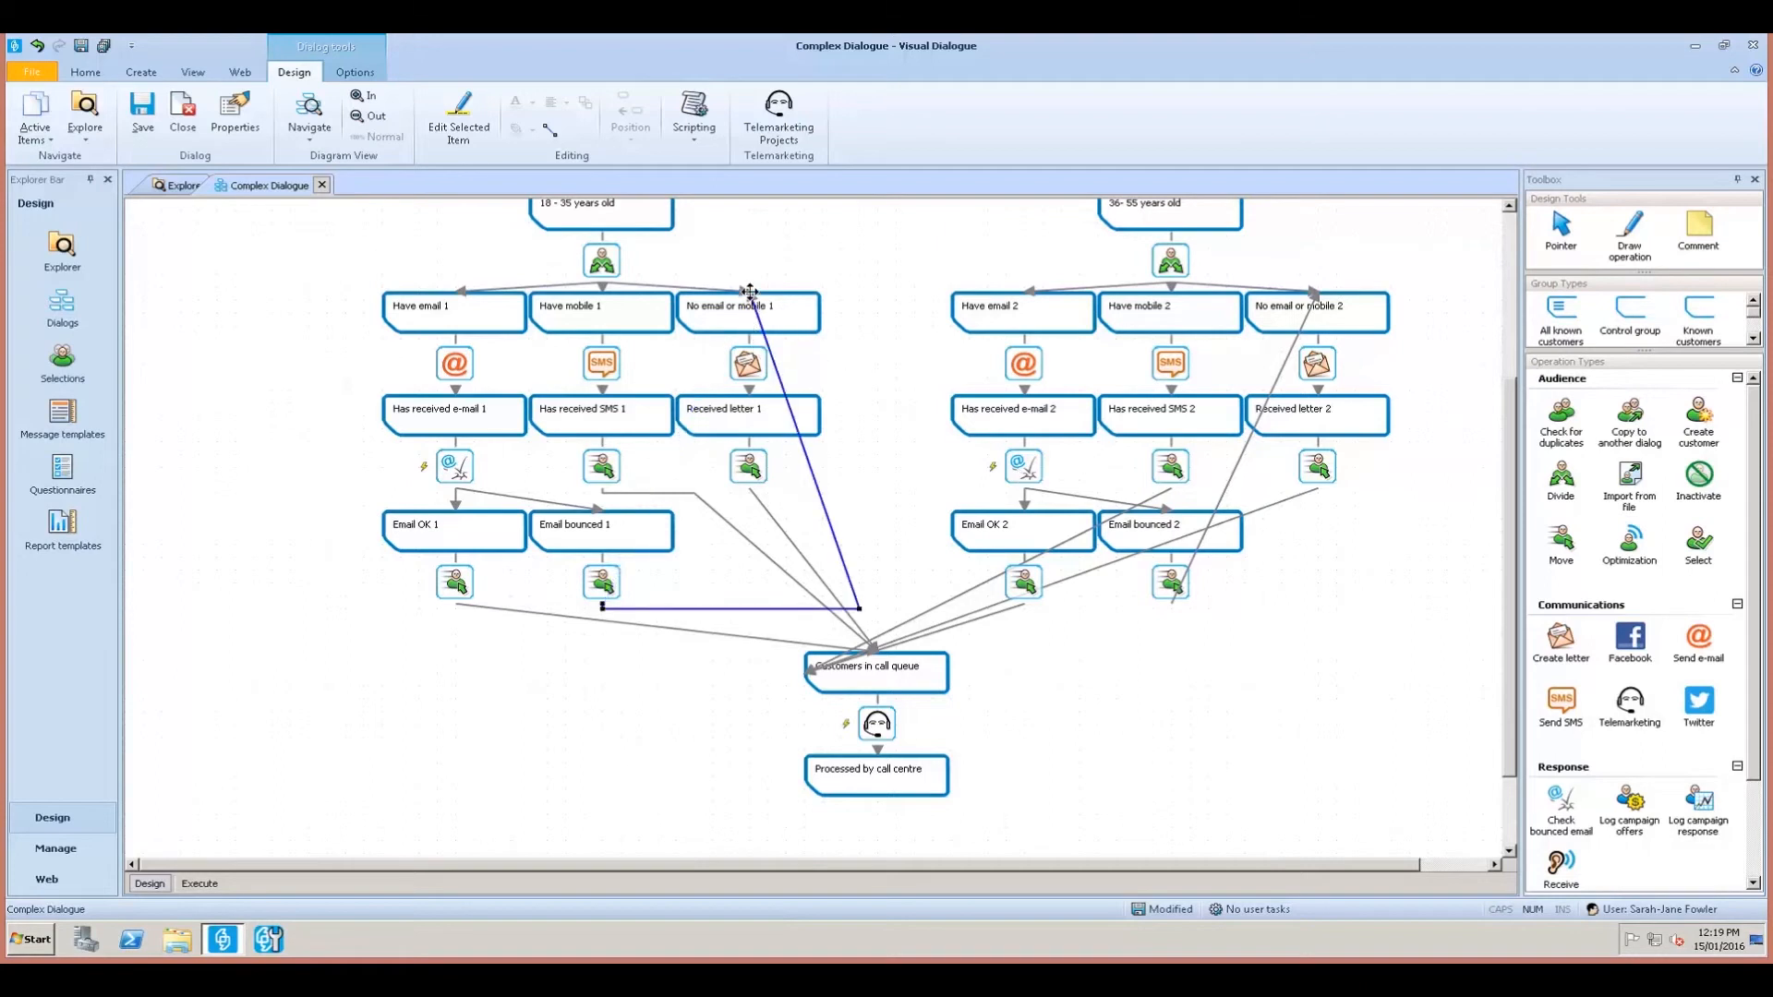
{"action": "left_click_drag", "start_coordinate": [786, 390], "coordinate": [844, 313]}
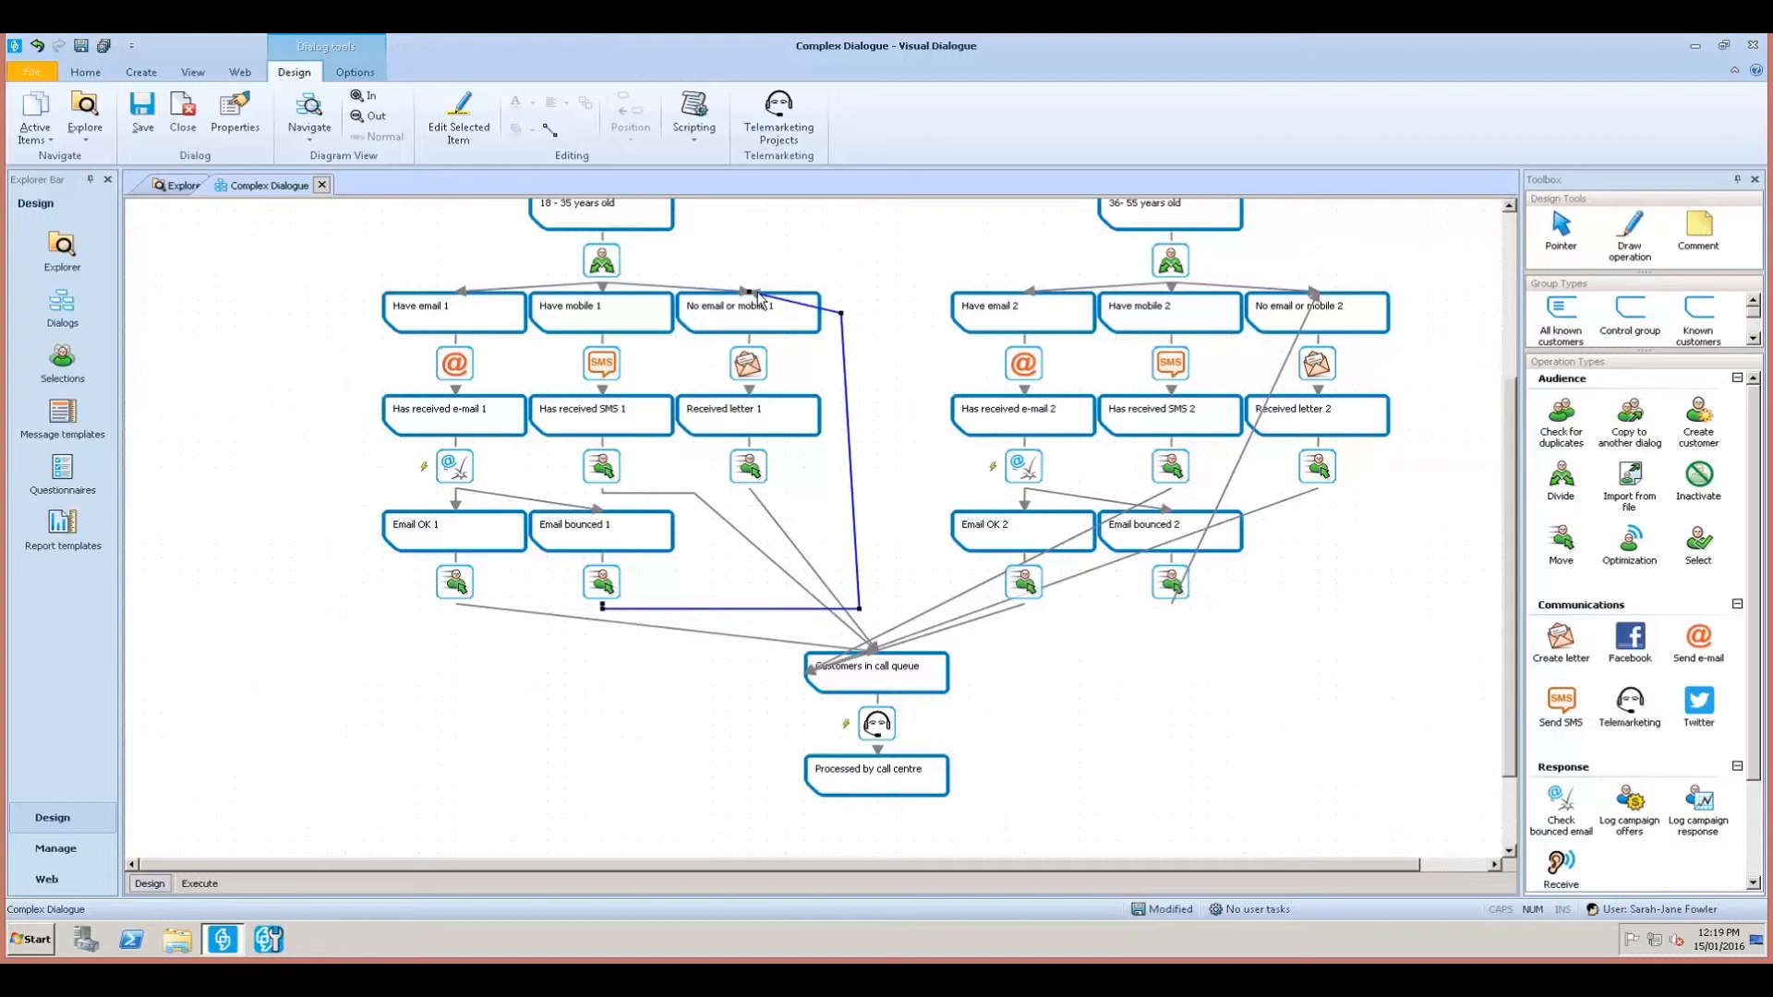
{"action": "left_click_drag", "start_coordinate": [750, 294], "coordinate": [810, 320]}
{"action": "left_click_drag", "start_coordinate": [857, 609], "coordinate": [841, 608]}
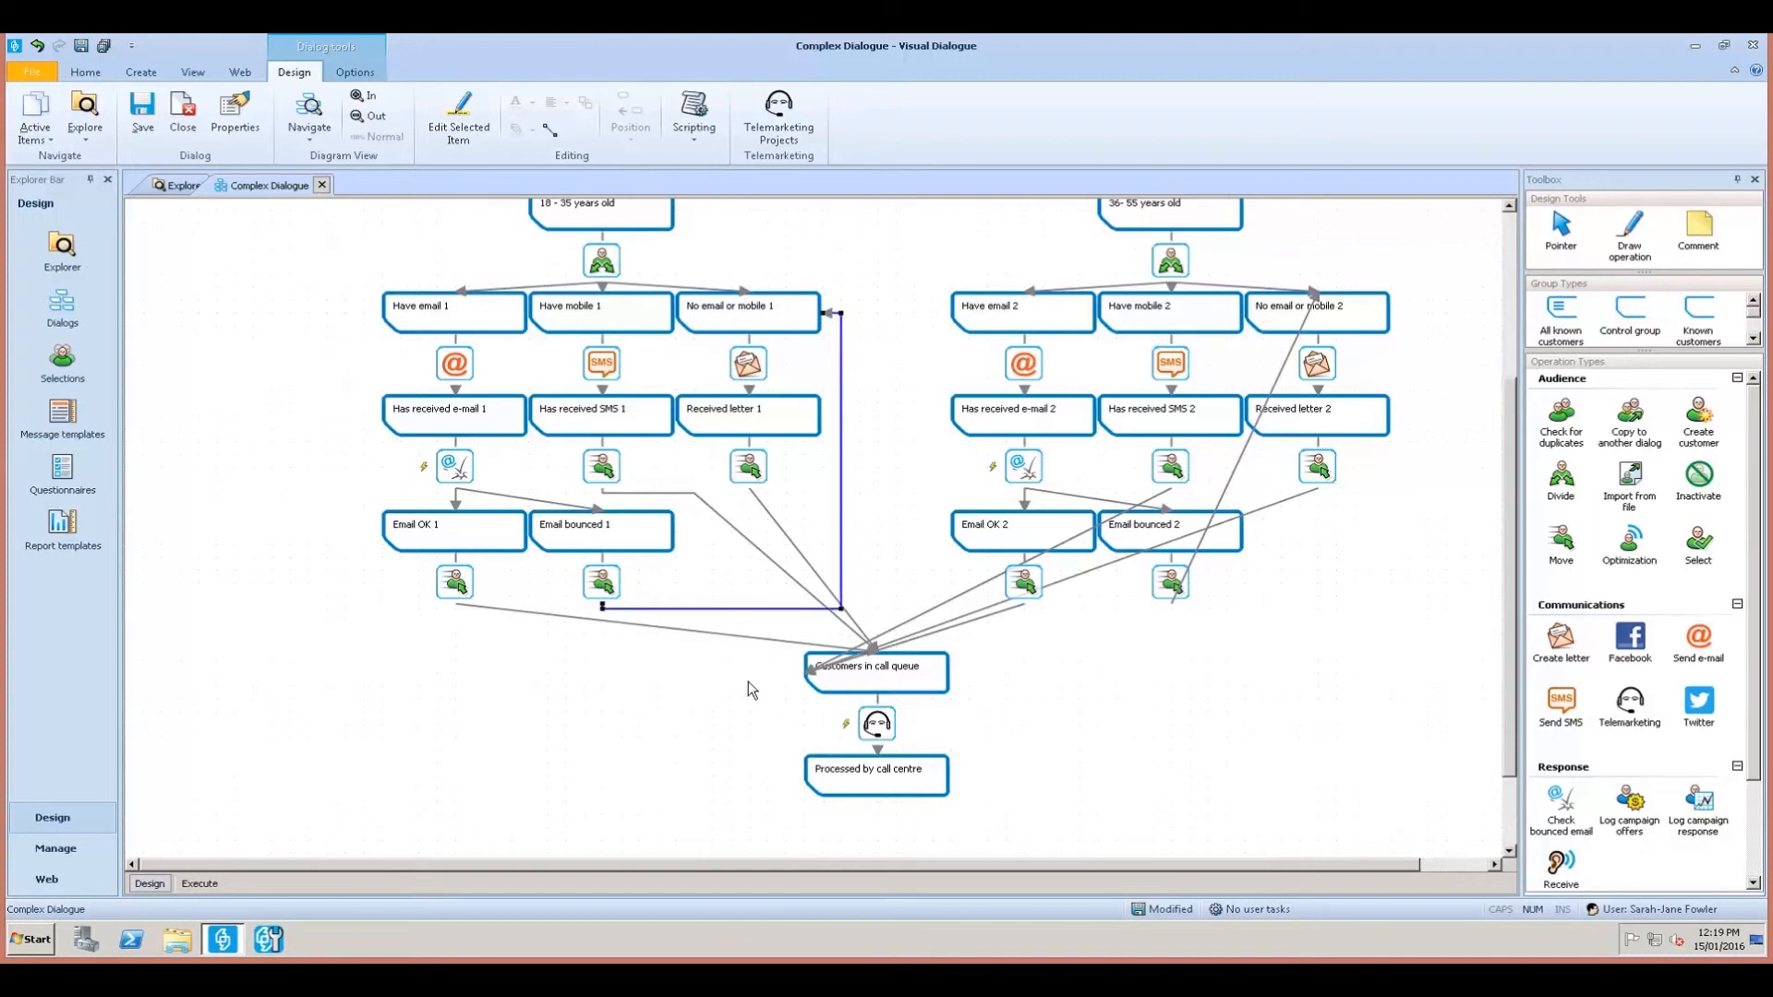
{"action": "left_click", "coordinate": [880, 505]}
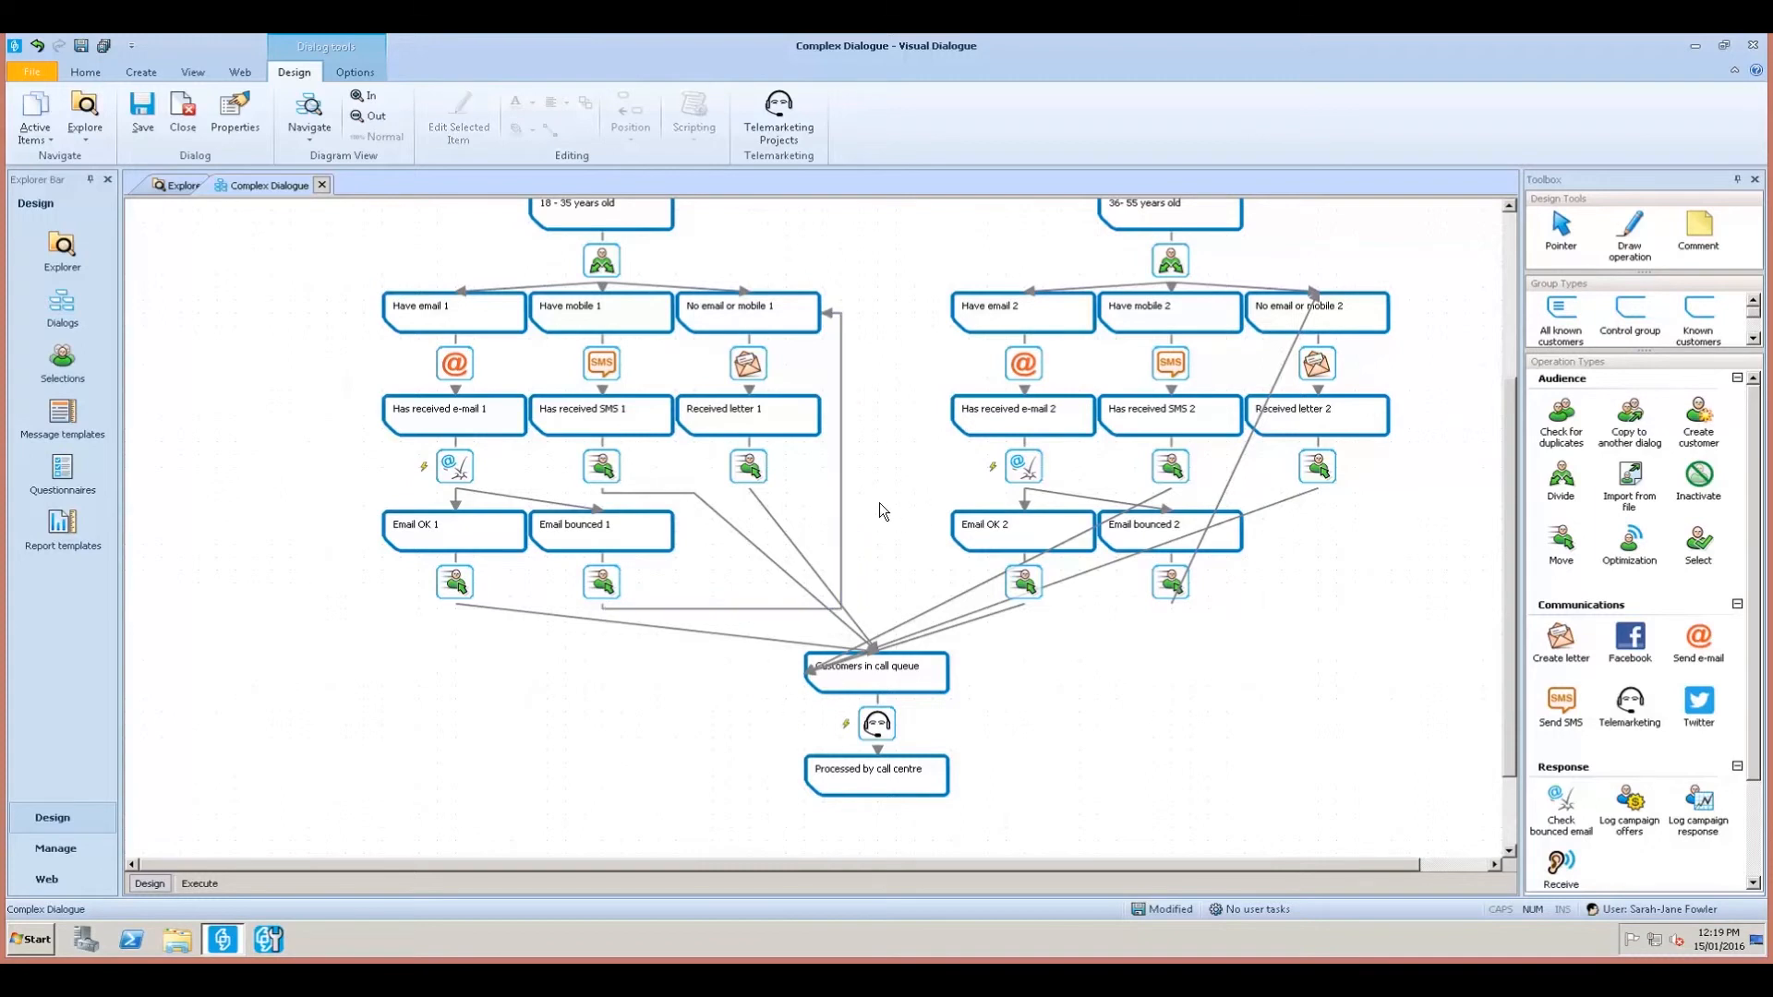
{"action": "scroll", "coordinate": [917, 495], "scroll_direction": "down", "scroll_amount": 3}
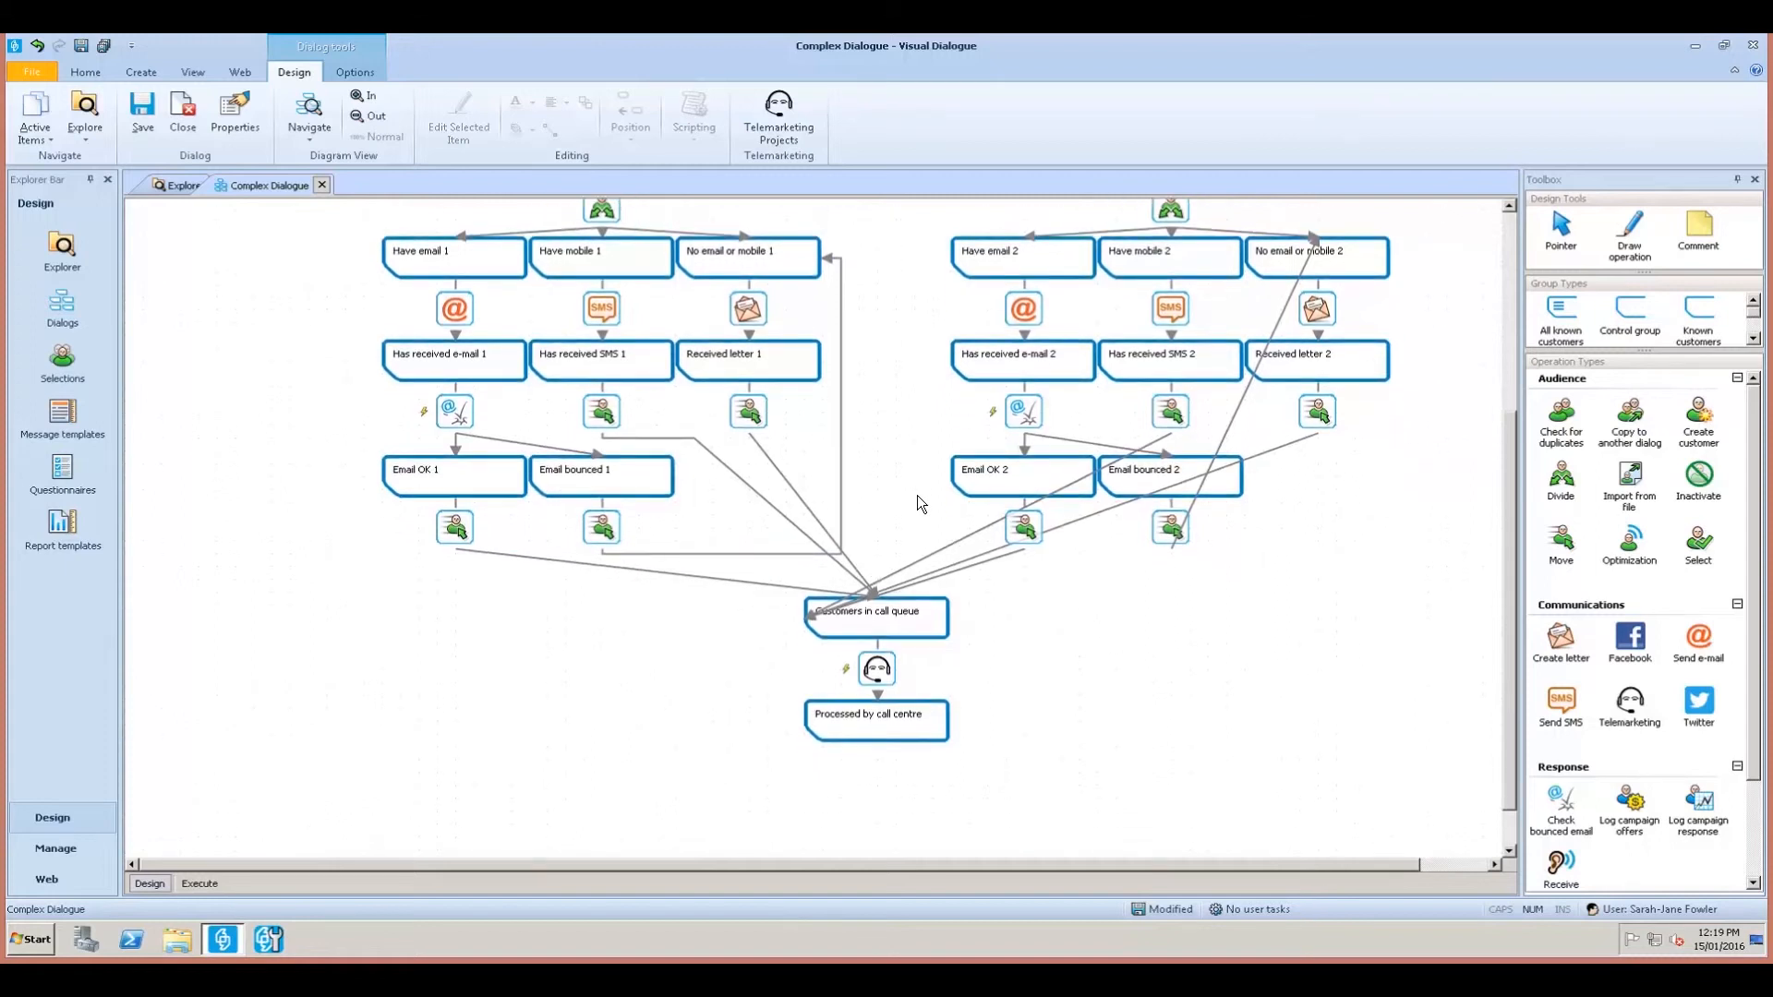
{"action": "scroll", "coordinate": [917, 495], "scroll_direction": "up", "scroll_amount": 5}
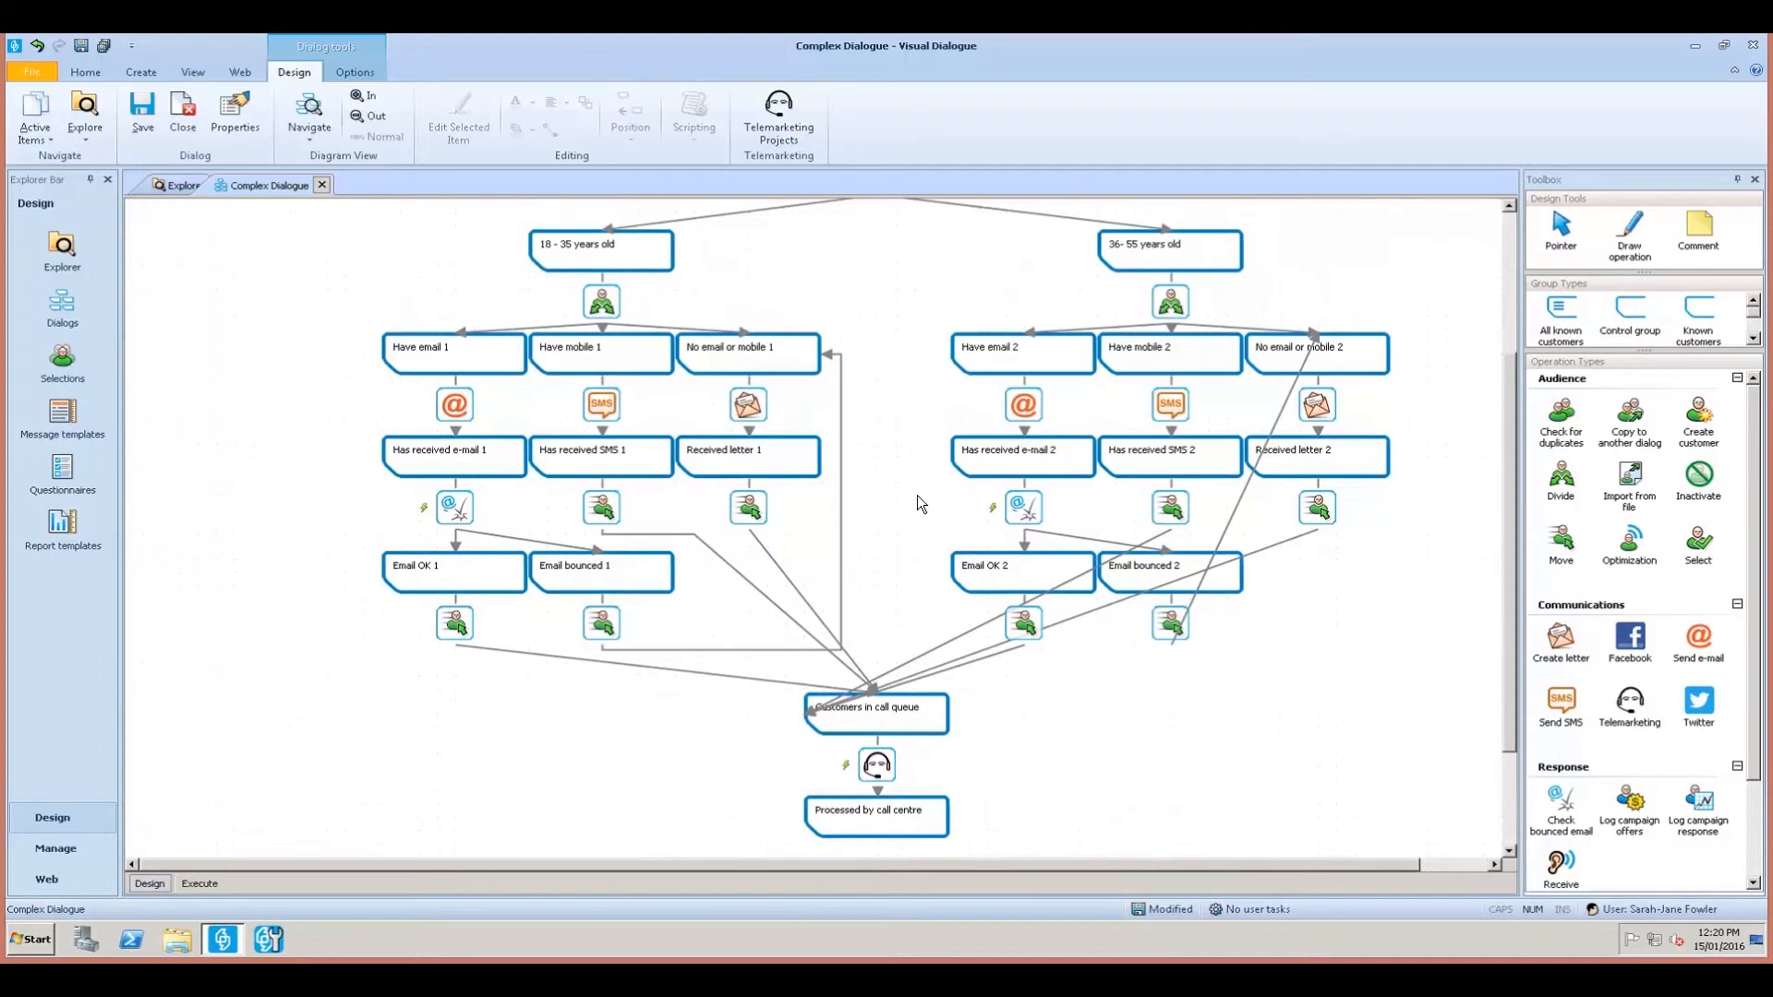
{"action": "scroll", "coordinate": [1227, 777], "scroll_direction": "down", "scroll_amount": 1}
Move the eleven Email OK, Email bounced and call-queue items lower.
{"action": "left_click_drag", "start_coordinate": [1316, 803], "coordinate": [357, 517]}
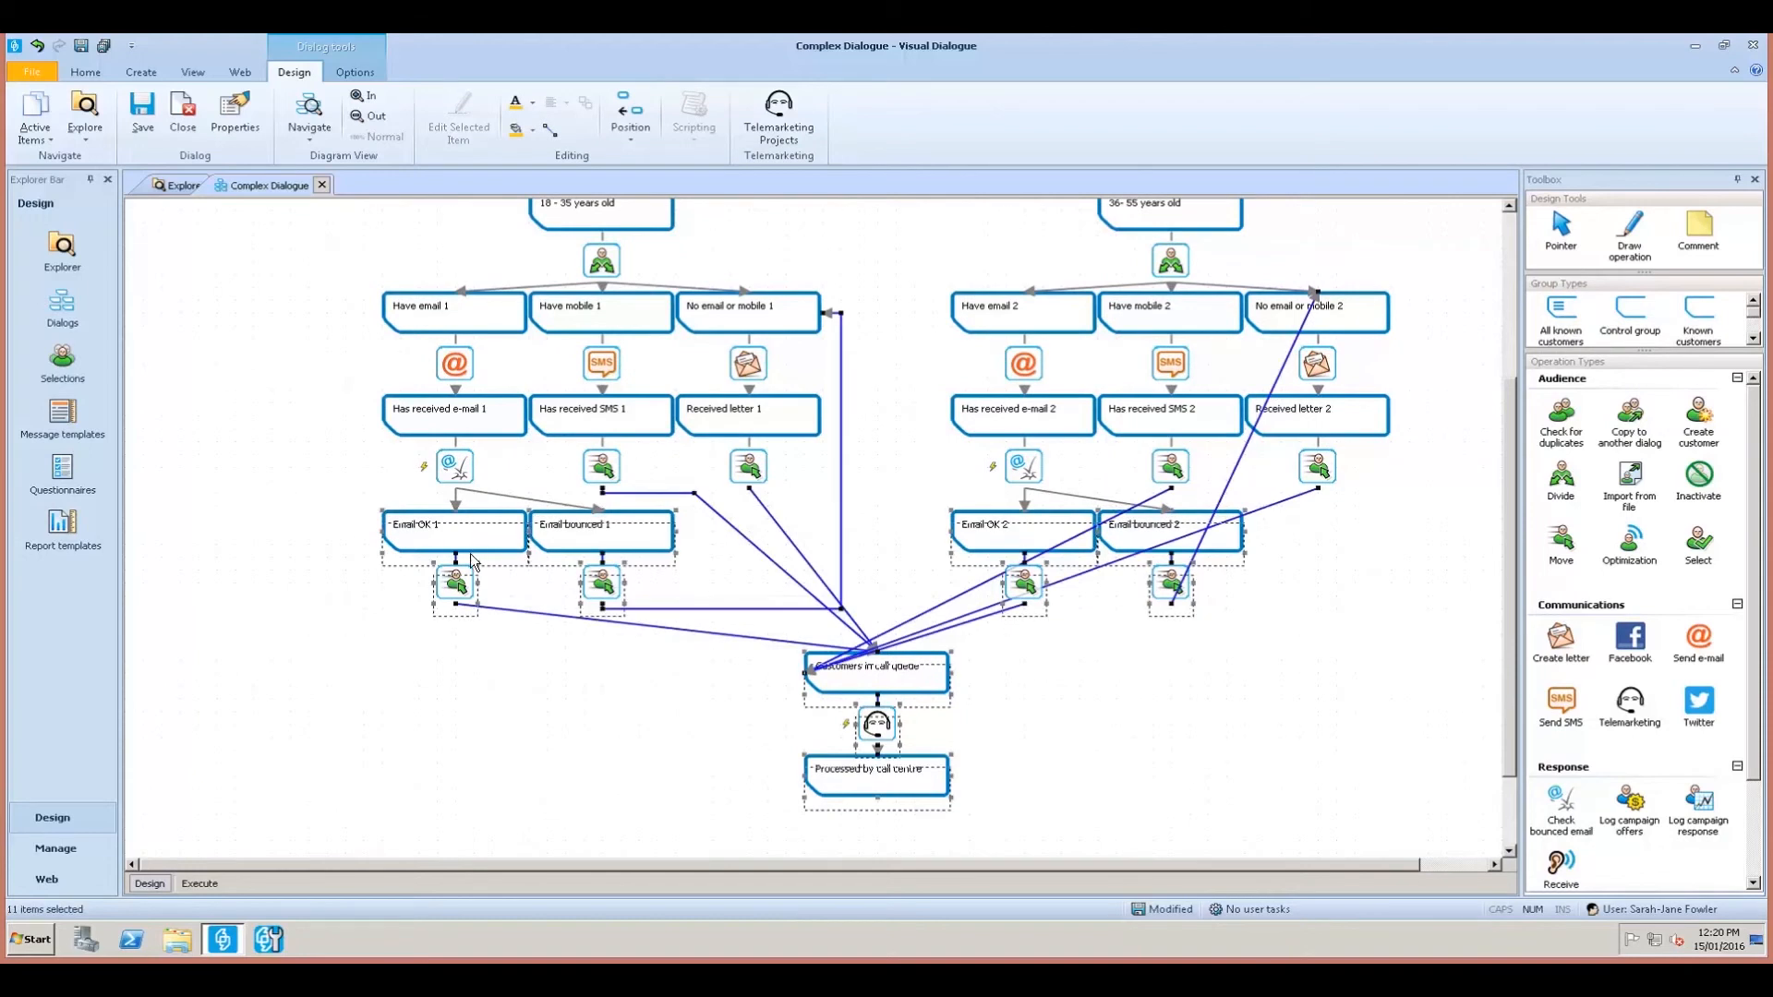
{"action": "left_click_drag", "start_coordinate": [471, 556], "coordinate": [469, 552]}
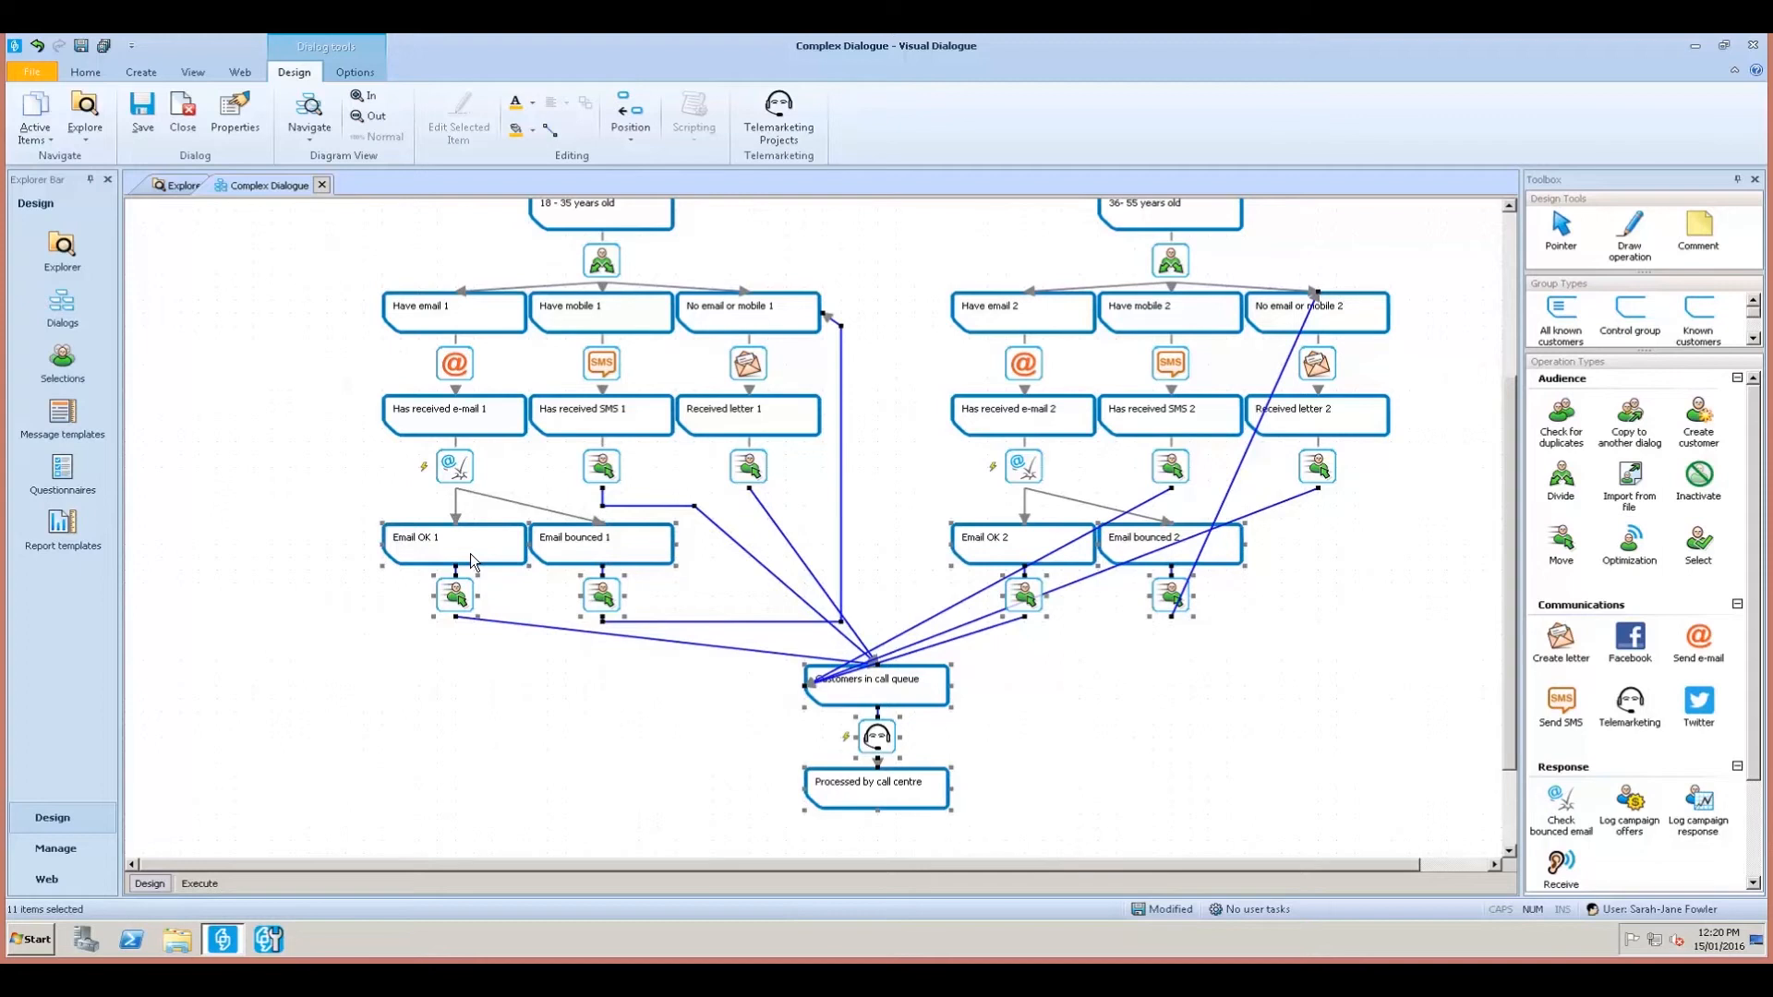
{"action": "left_click_drag", "start_coordinate": [470, 554], "coordinate": [467, 559]}
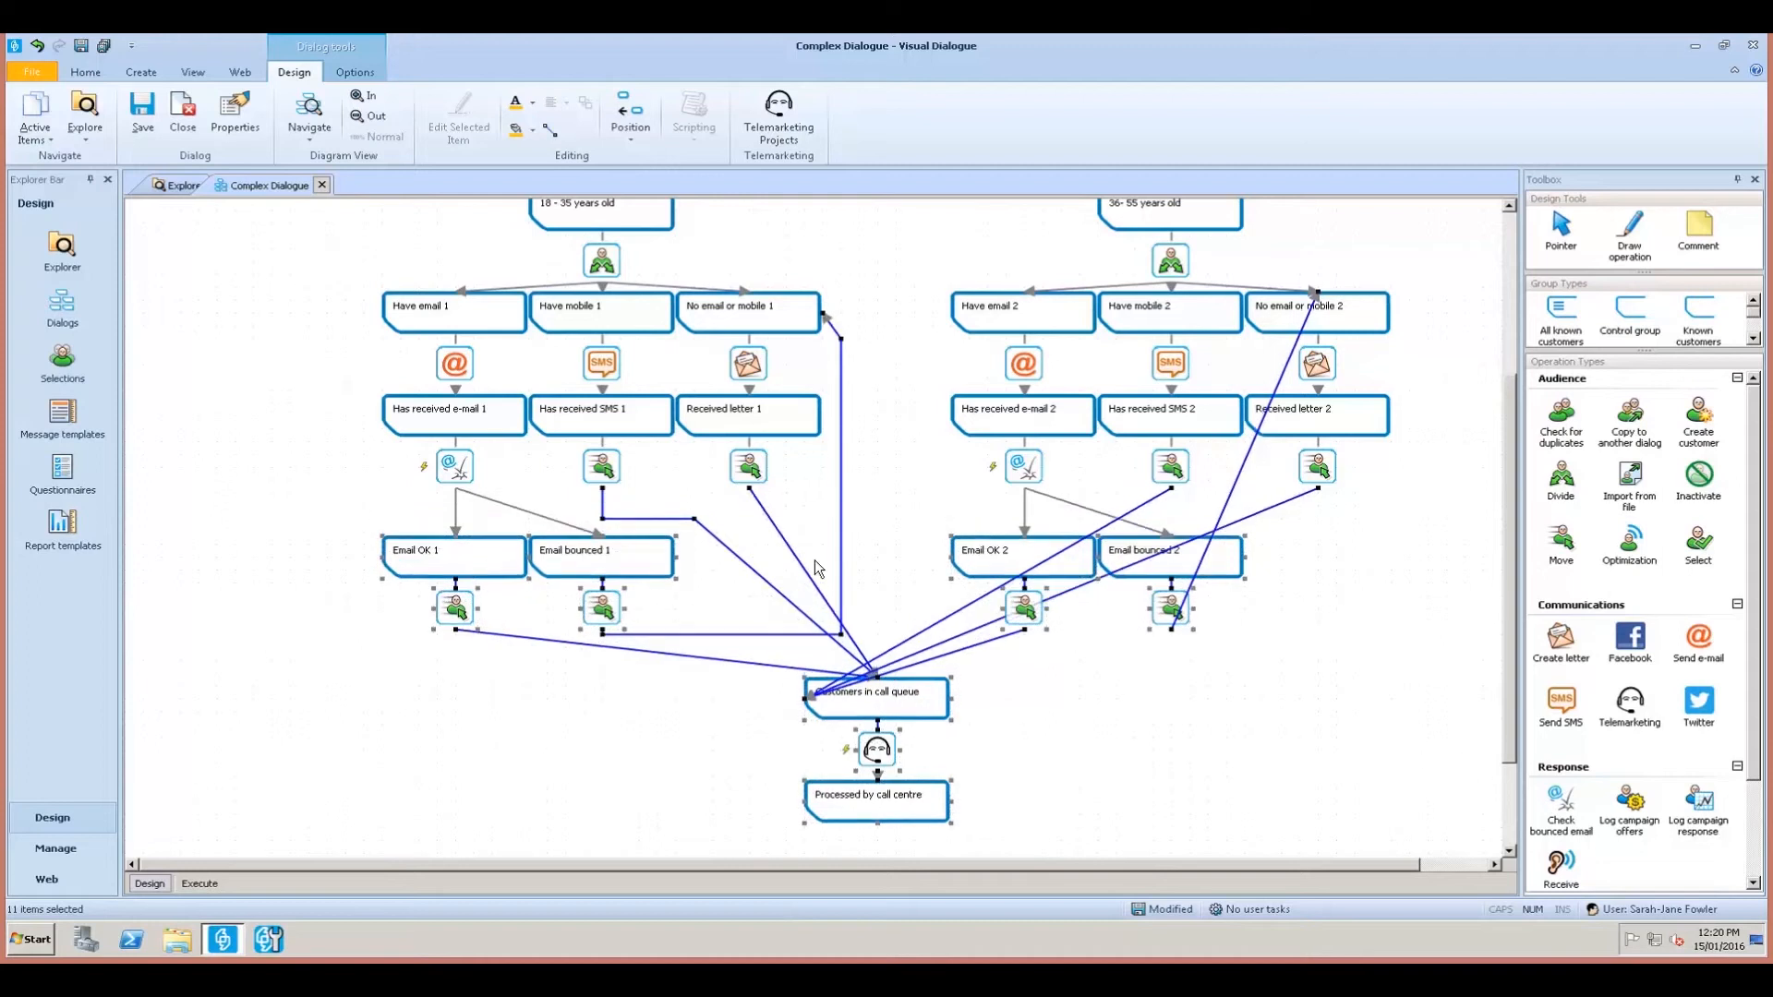
{"action": "left_click", "coordinate": [1165, 696]}
Raise the corner point on the SMS 1 link to the call queue.
{"action": "left_click", "coordinate": [605, 523]}
{"action": "left_click_drag", "start_coordinate": [604, 518], "coordinate": [694, 495]}
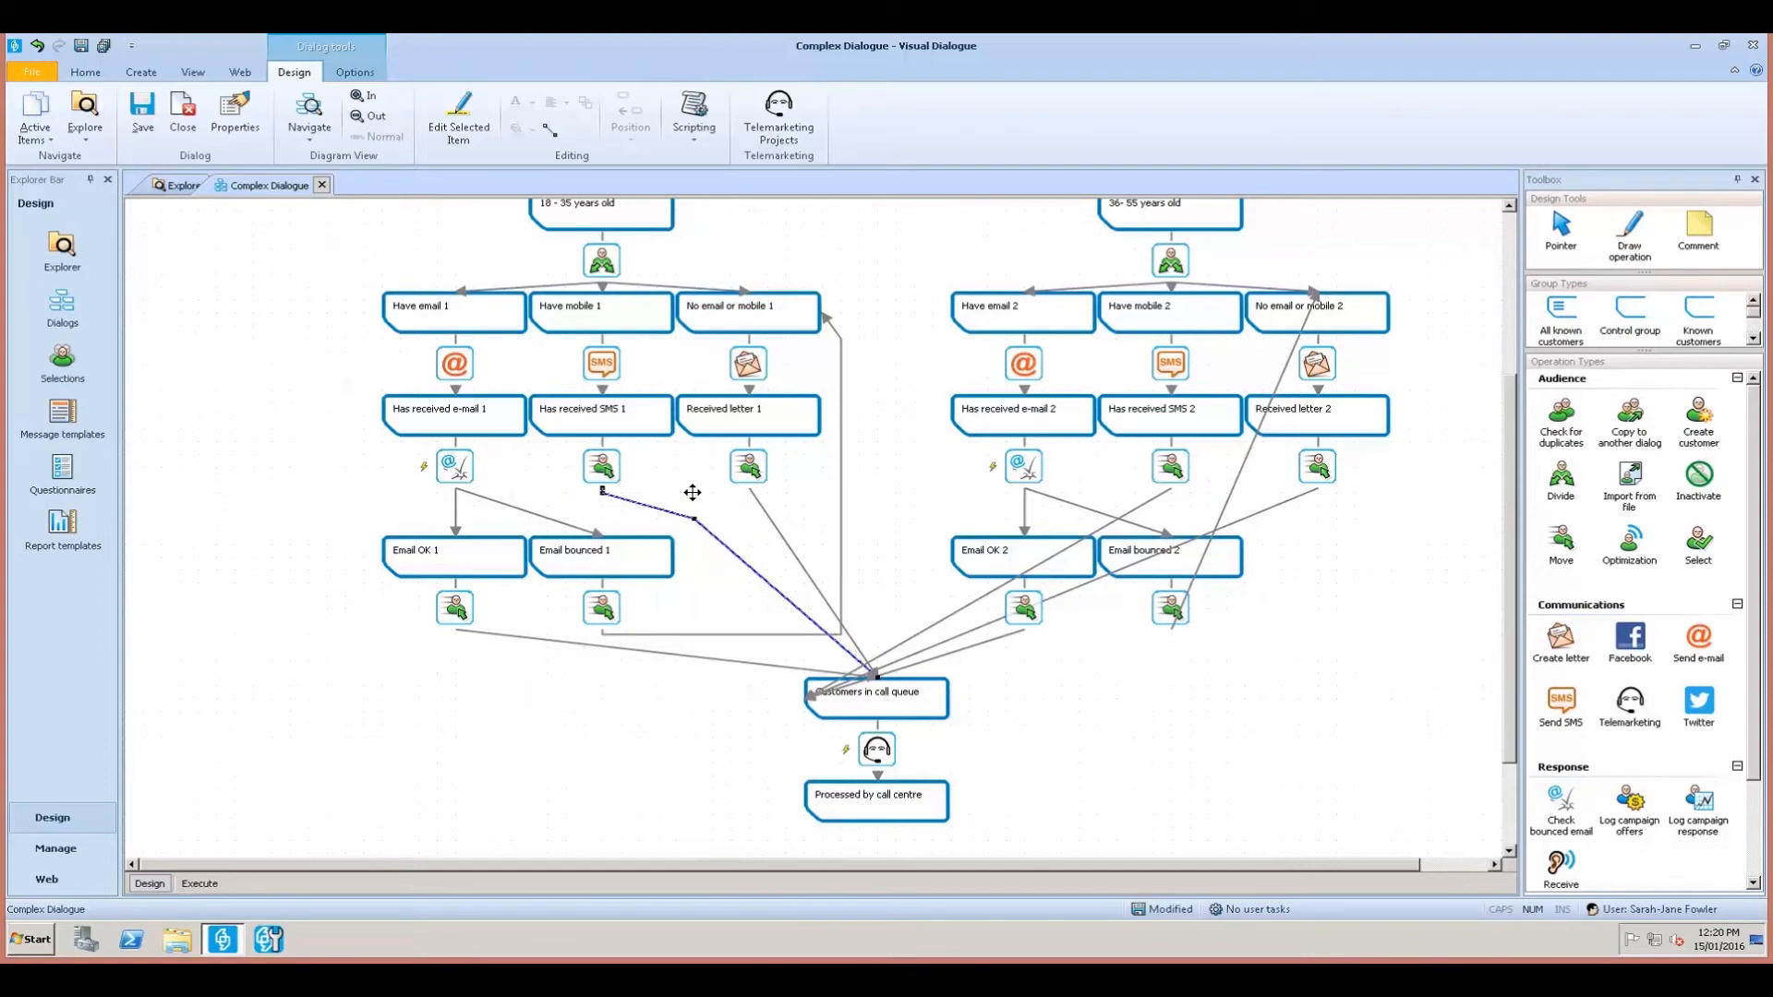
{"action": "left_click", "coordinate": [1289, 728]}
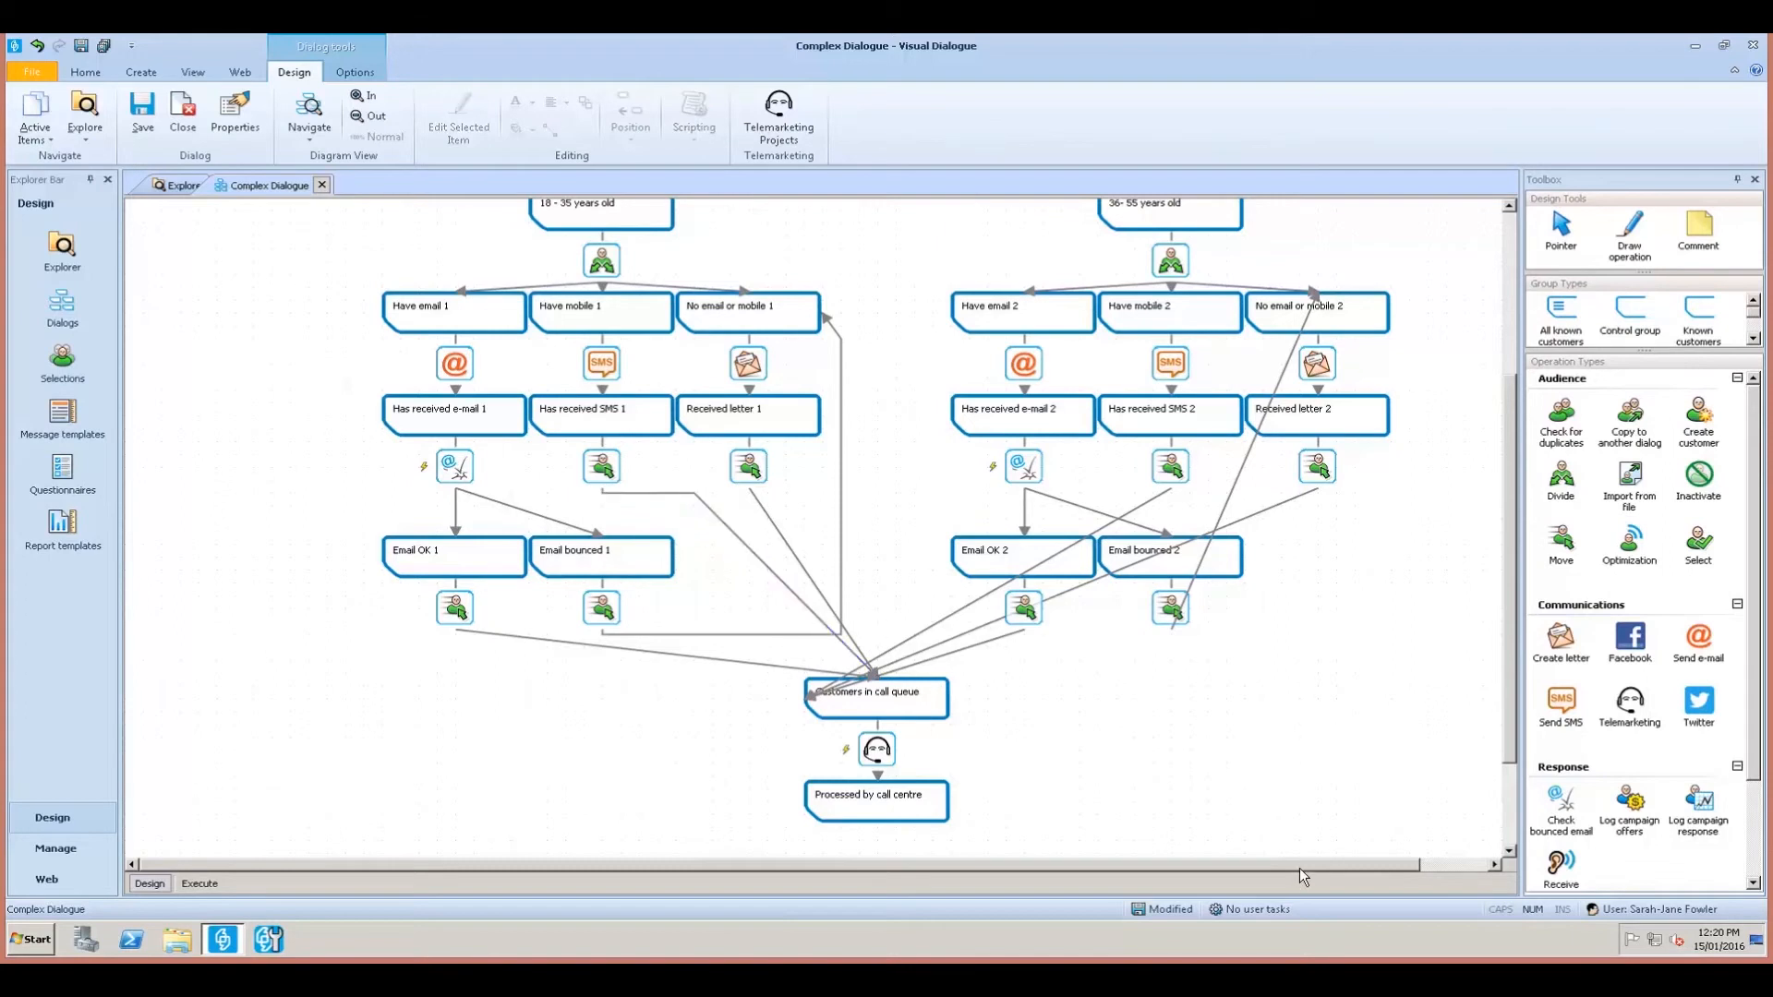
{"action": "left_click_drag", "start_coordinate": [1298, 866], "coordinate": [1354, 862]}
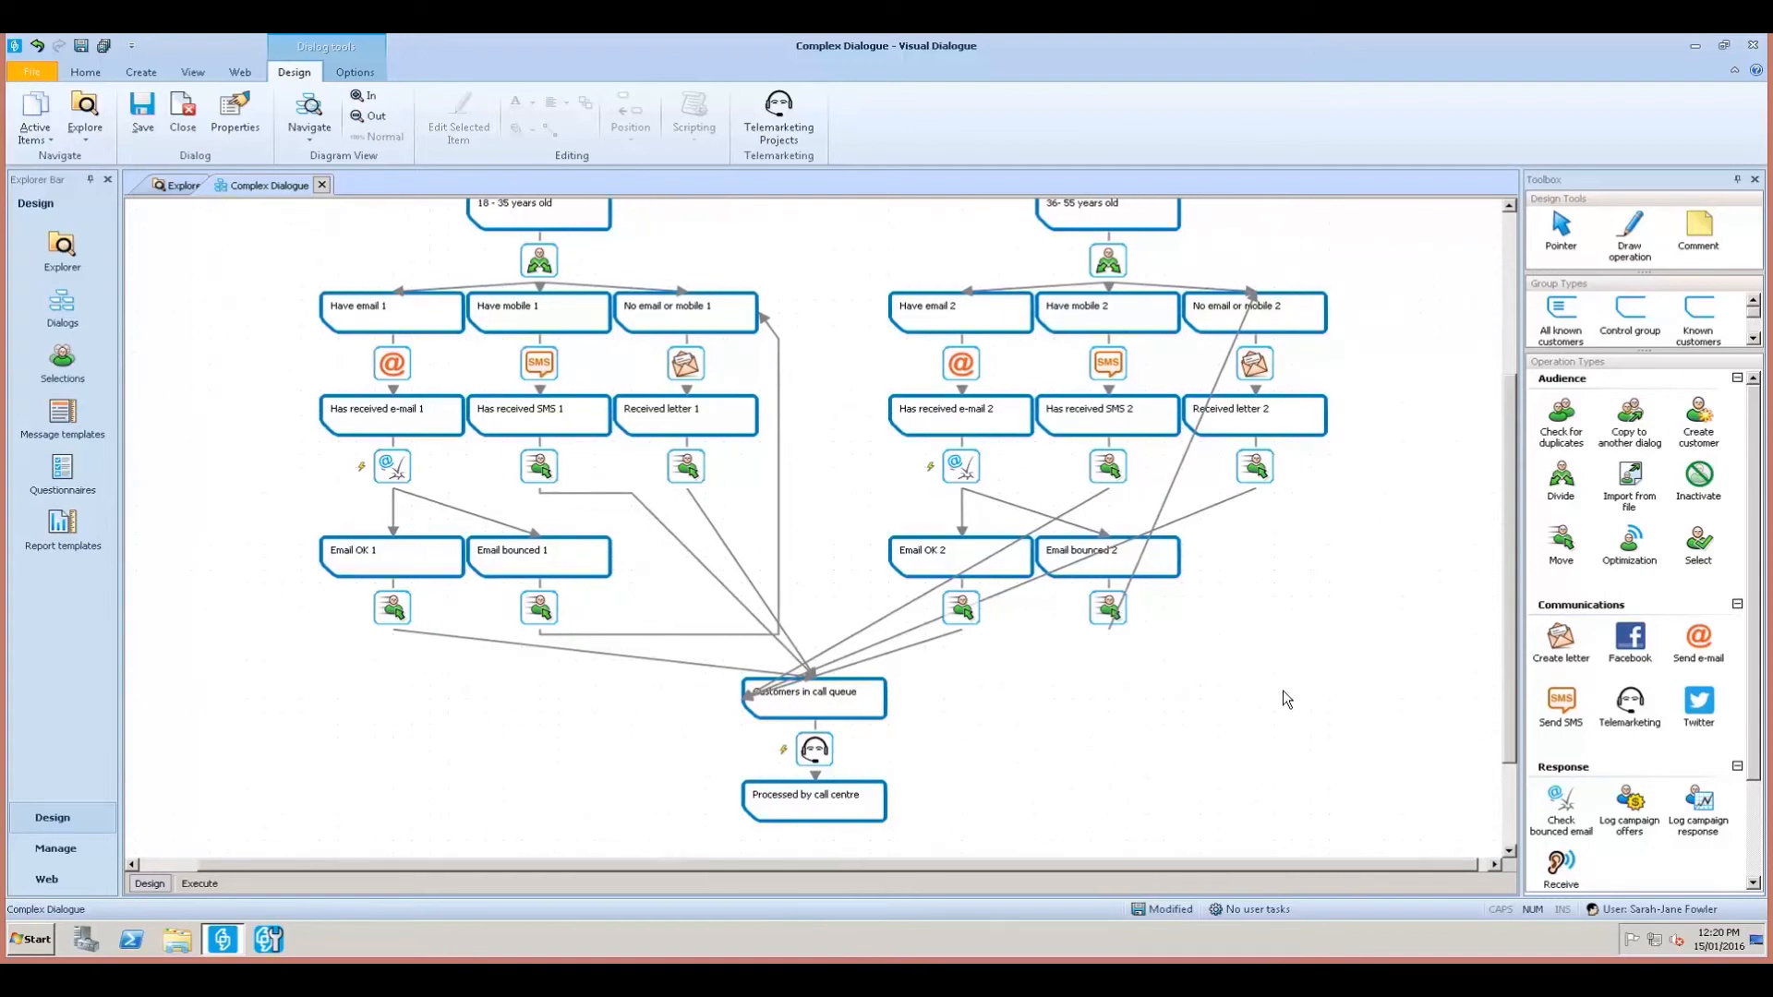
{"action": "left_click", "coordinate": [779, 369]}
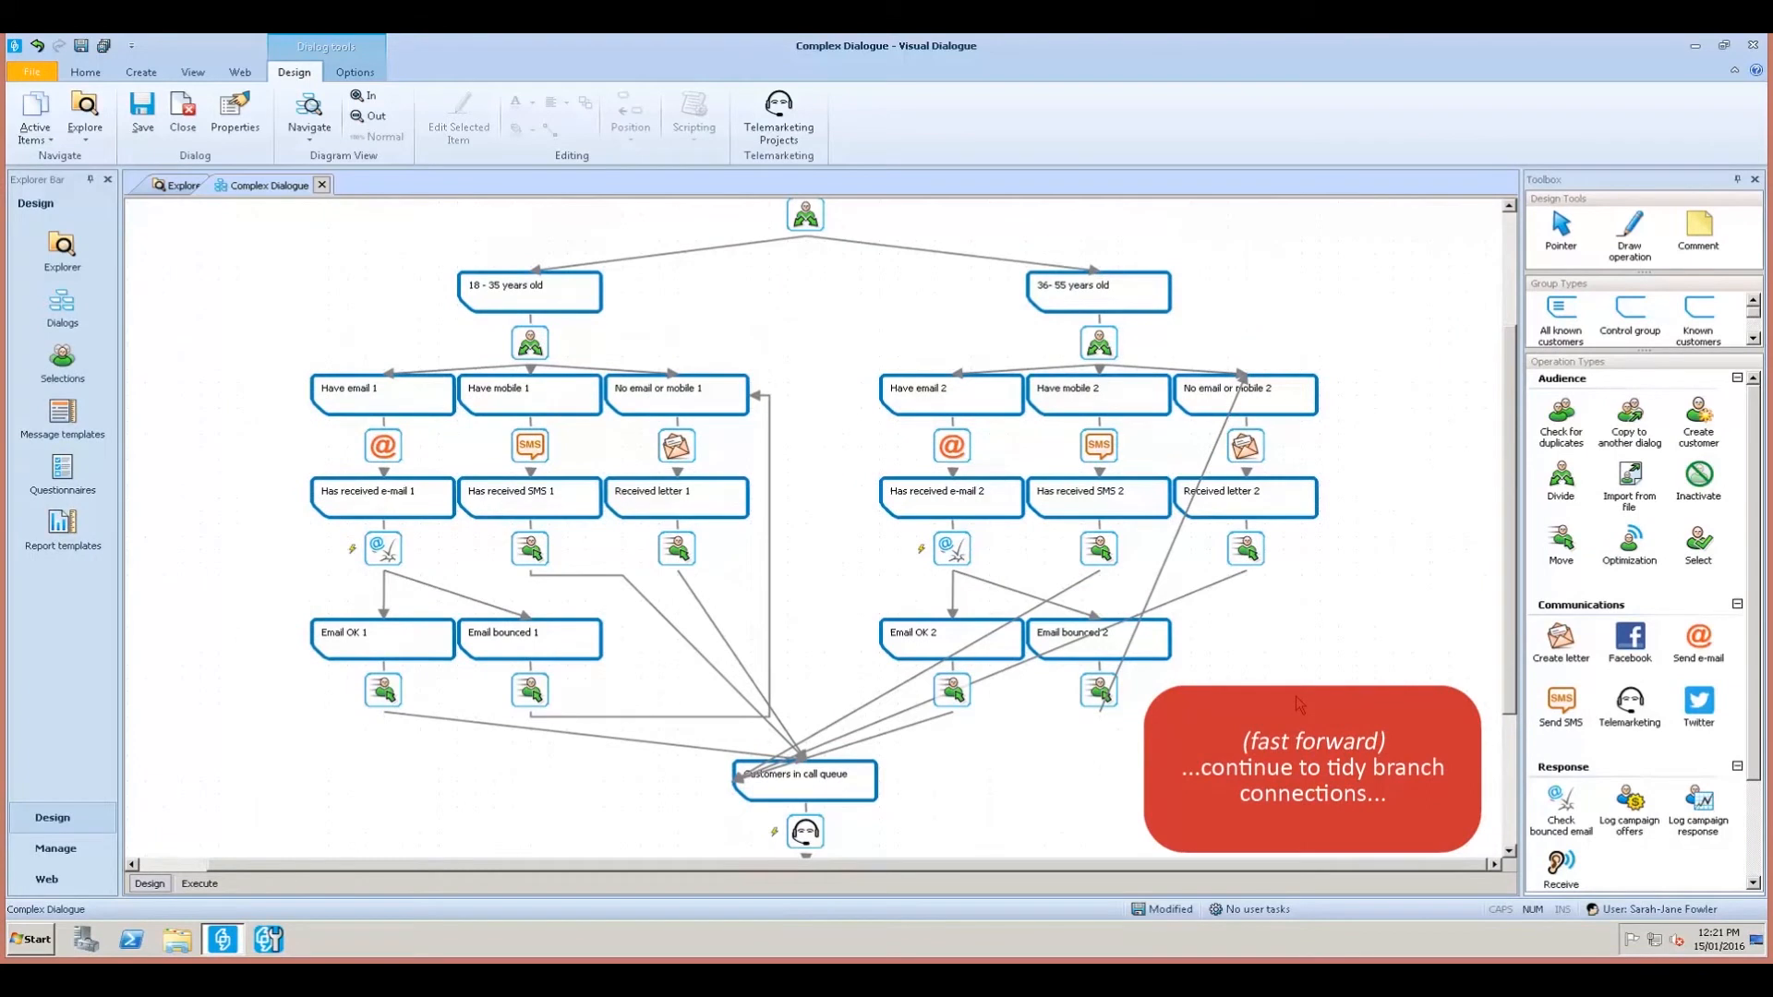
Square off the No email or mobile 2 loop-back link, attaching it to the box's right side.
{"action": "scroll", "coordinate": [1282, 647], "scroll_direction": "down", "scroll_amount": 2}
{"action": "left_click", "coordinate": [903, 673]}
{"action": "left_click_drag", "start_coordinate": [734, 725], "coordinate": [804, 717]}
{"action": "left_click", "coordinate": [854, 677]}
{"action": "left_click", "coordinate": [734, 726]}
{"action": "left_click", "coordinate": [1148, 549]}
{"action": "left_click_drag", "start_coordinate": [1154, 533], "coordinate": [1357, 663]}
{"action": "left_click_drag", "start_coordinate": [1302, 491], "coordinate": [1339, 341]}
{"action": "left_click_drag", "start_coordinate": [1110, 657], "coordinate": [1100, 662]}
{"action": "left_click_drag", "start_coordinate": [1339, 340], "coordinate": [1357, 327]}
{"action": "left_click_drag", "start_coordinate": [1246, 320], "coordinate": [1339, 340]}
{"action": "left_click_drag", "start_coordinate": [1357, 662], "coordinate": [1339, 662]}
{"action": "left_click", "coordinate": [1344, 755]}
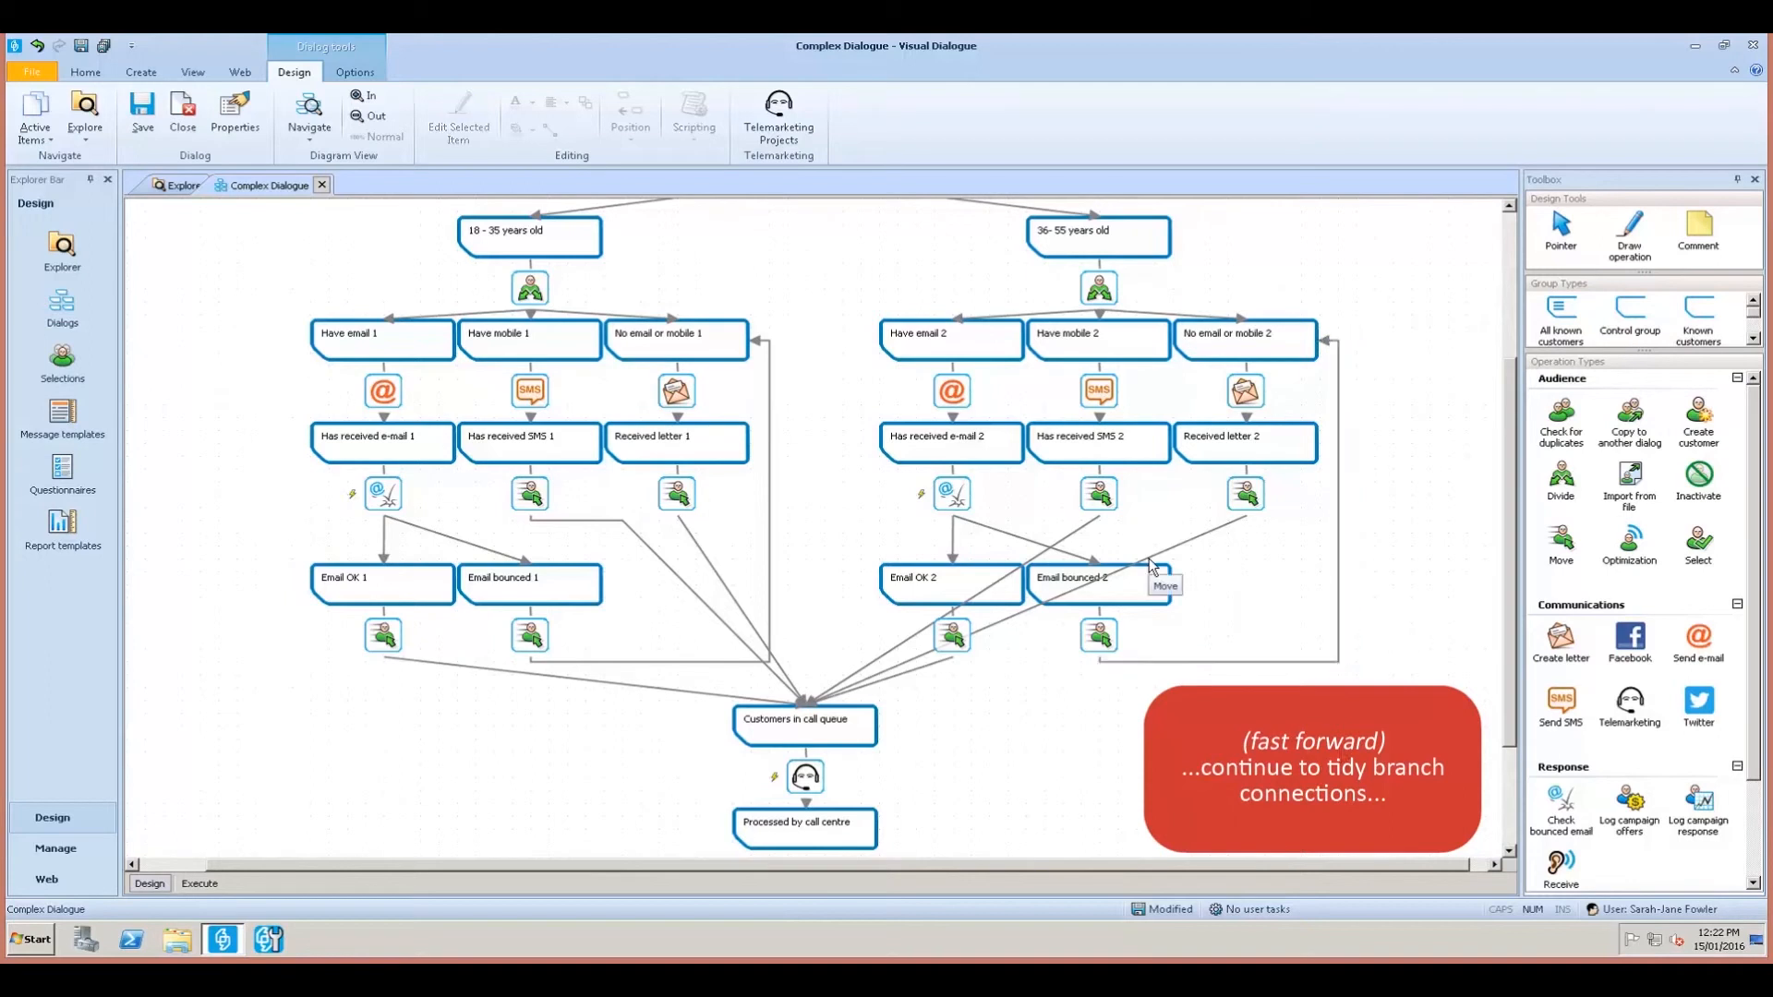
Make the Received letter 2 link an elbow entering the call queue's right side.
{"action": "left_click", "coordinate": [1204, 544]}
{"action": "left_click_drag", "start_coordinate": [1192, 546], "coordinate": [1246, 714]}
{"action": "left_click_drag", "start_coordinate": [806, 706], "coordinate": [877, 727]}
{"action": "left_click_drag", "start_coordinate": [1247, 713], "coordinate": [1247, 727]}
{"action": "left_click", "coordinate": [1228, 762]}
Elbow the SMS 2 link into the queue's right side and move Email OK 1's end lower.
{"action": "left_click", "coordinate": [1079, 532]}
{"action": "left_click_drag", "start_coordinate": [1082, 528], "coordinate": [1099, 532]}
{"action": "left_click_drag", "start_coordinate": [992, 595], "coordinate": [1209, 532]}
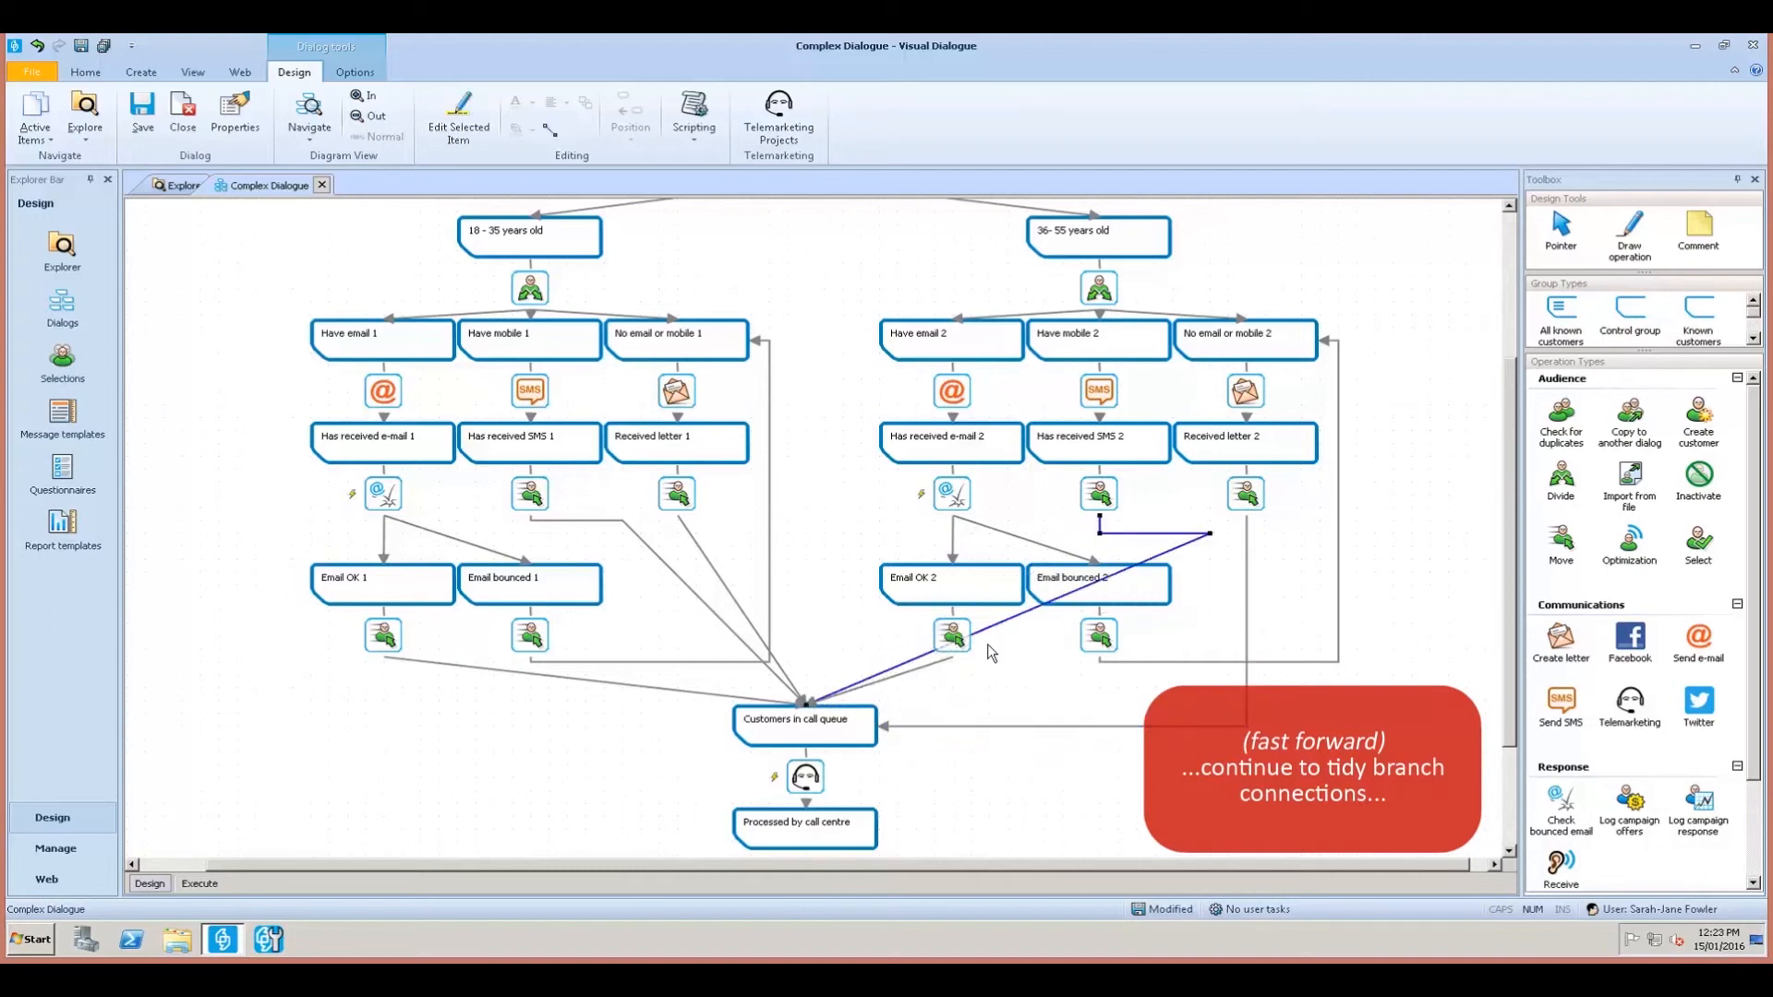
{"action": "left_click_drag", "start_coordinate": [995, 627], "coordinate": [1210, 714]}
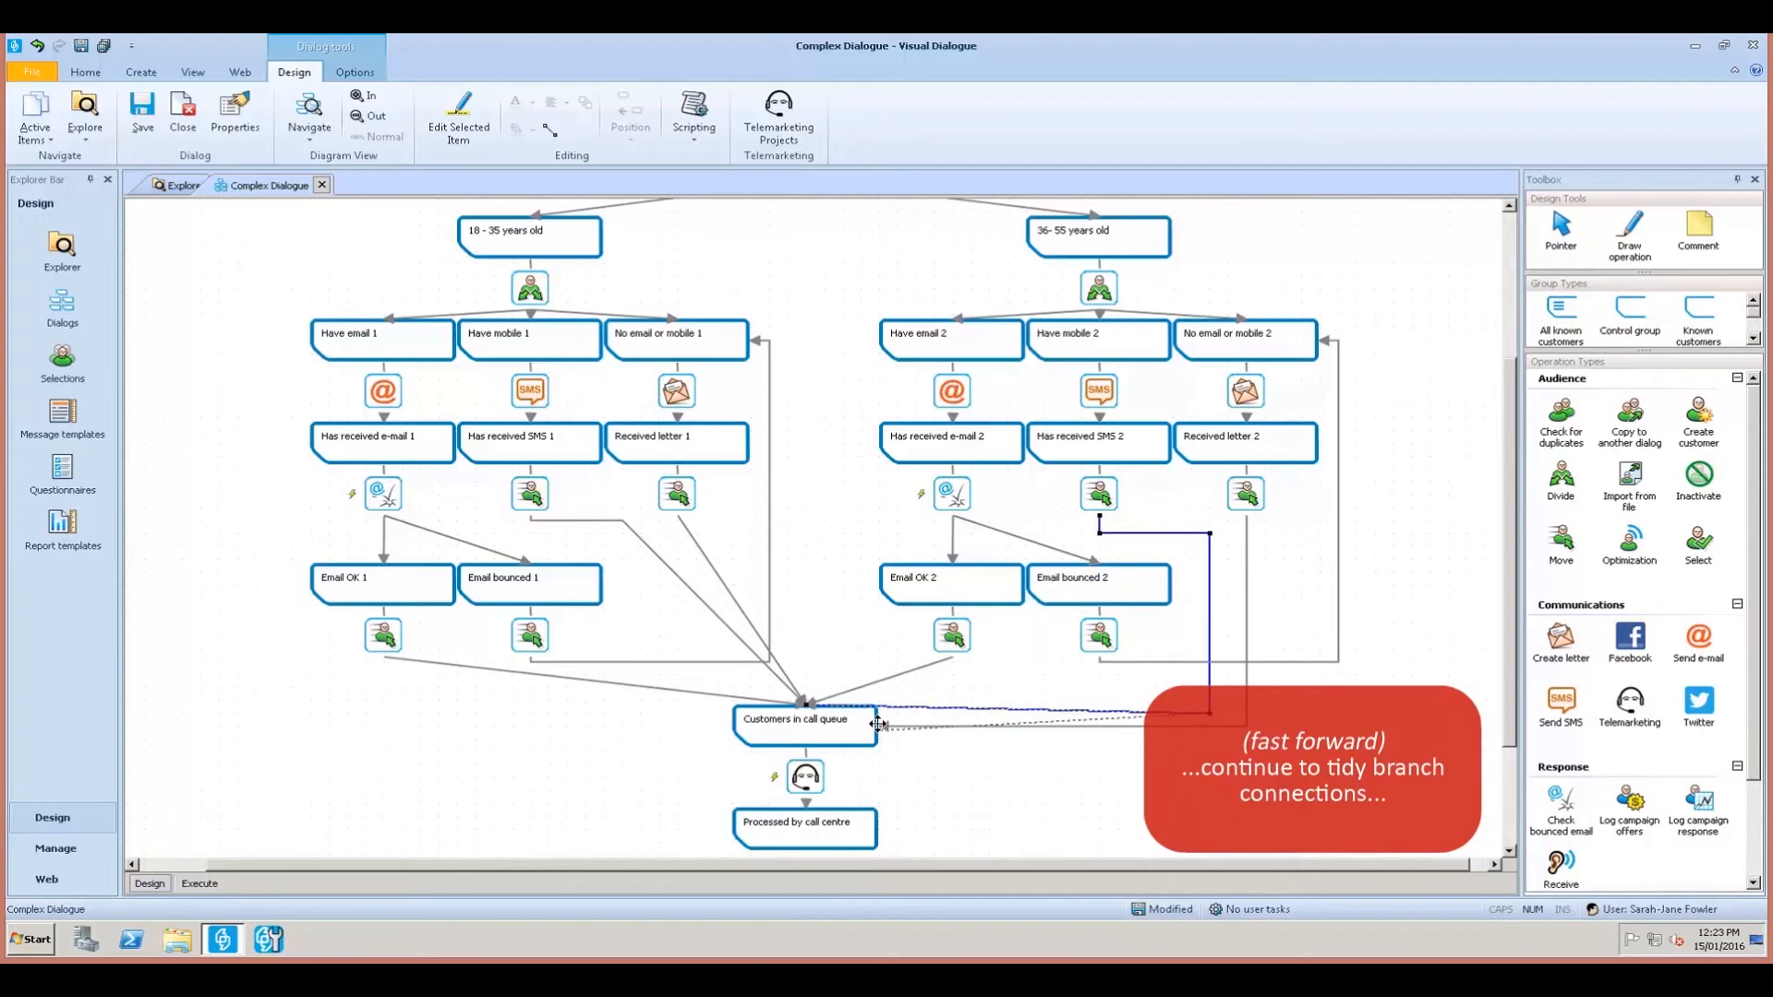
{"action": "left_click_drag", "start_coordinate": [877, 709], "coordinate": [878, 721]}
{"action": "left_click_drag", "start_coordinate": [806, 705], "coordinate": [882, 727]}
{"action": "left_click", "coordinate": [1058, 773]}
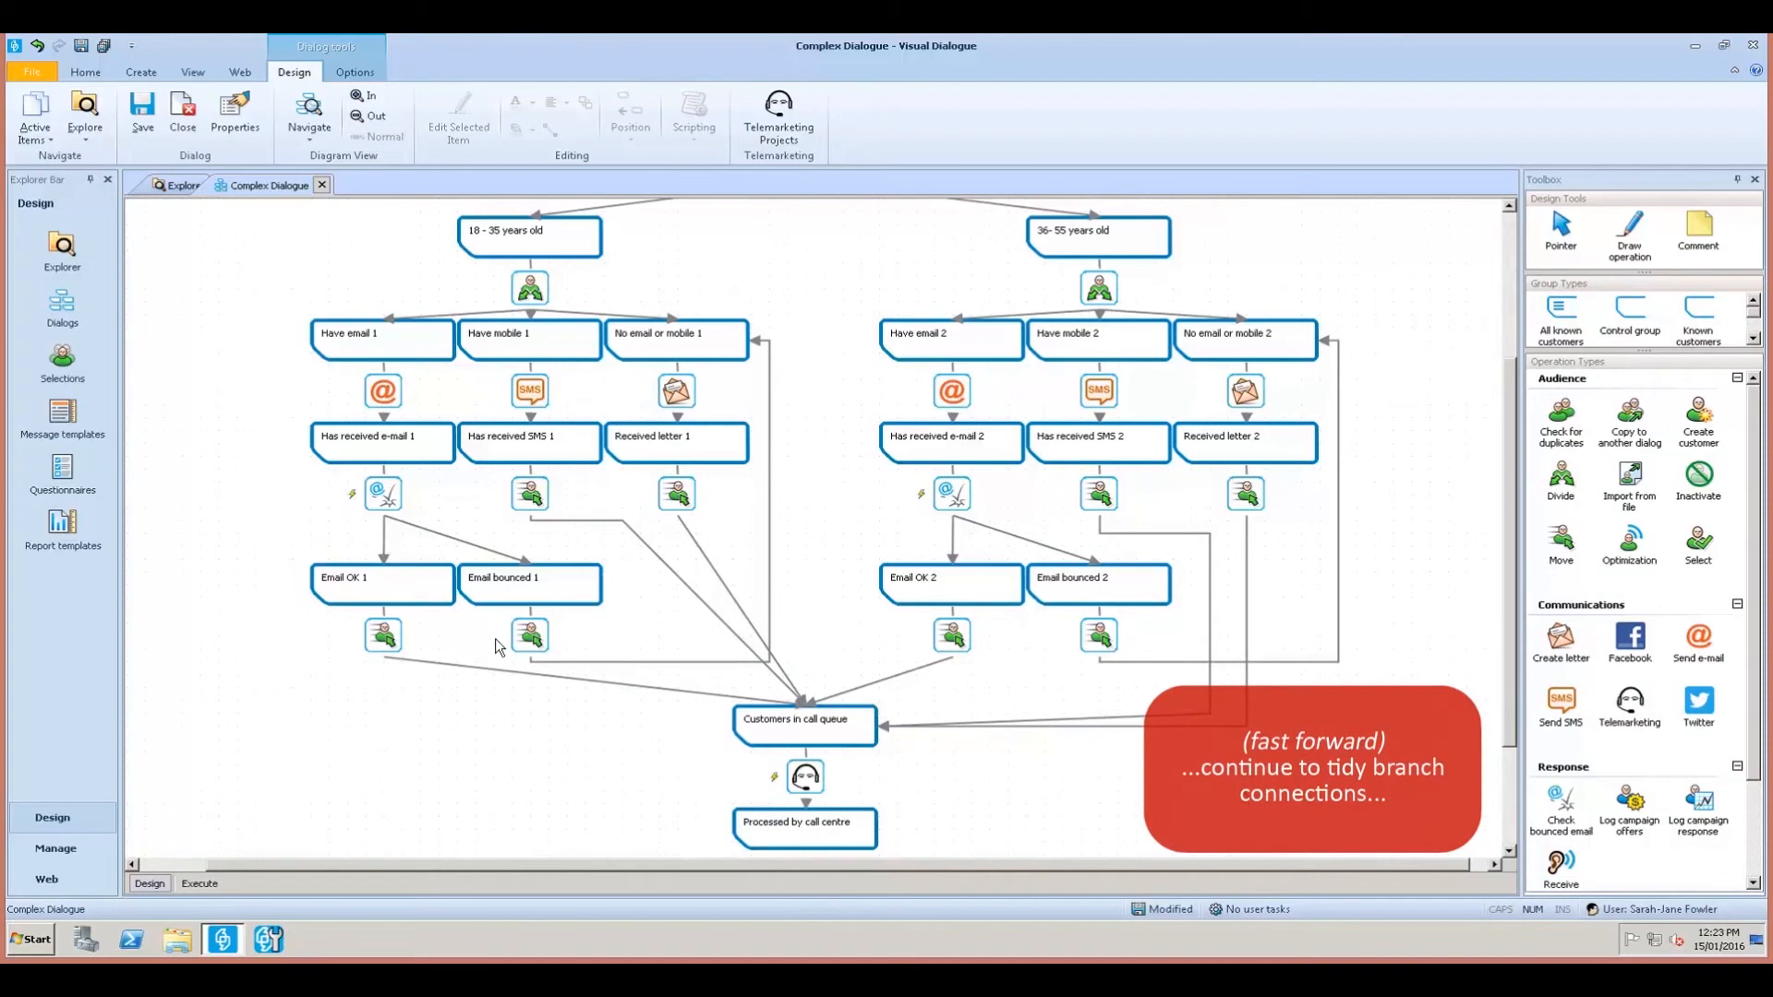
{"action": "left_click", "coordinate": [803, 704]}
{"action": "left_click_drag", "start_coordinate": [809, 703], "coordinate": [751, 738]}
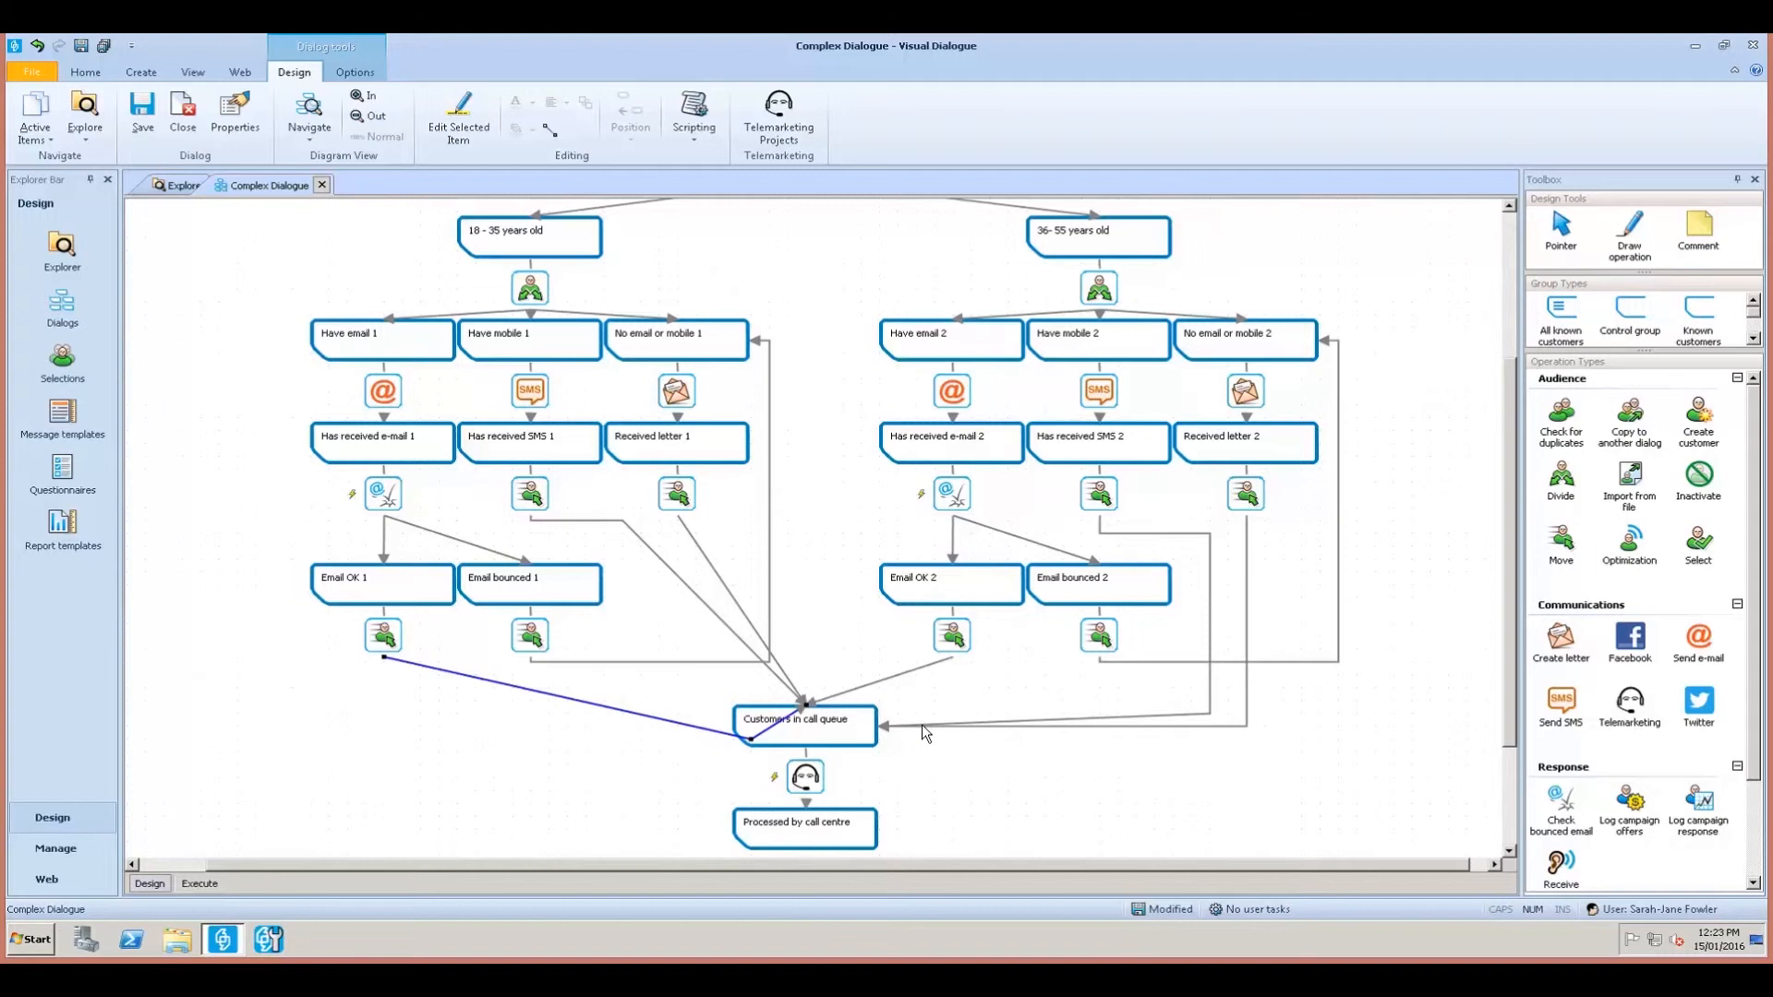
Straighten the Email OK 1 link, then elbow it down and across into Customers in call queue's left side.
{"action": "right_click", "coordinate": [708, 732]}
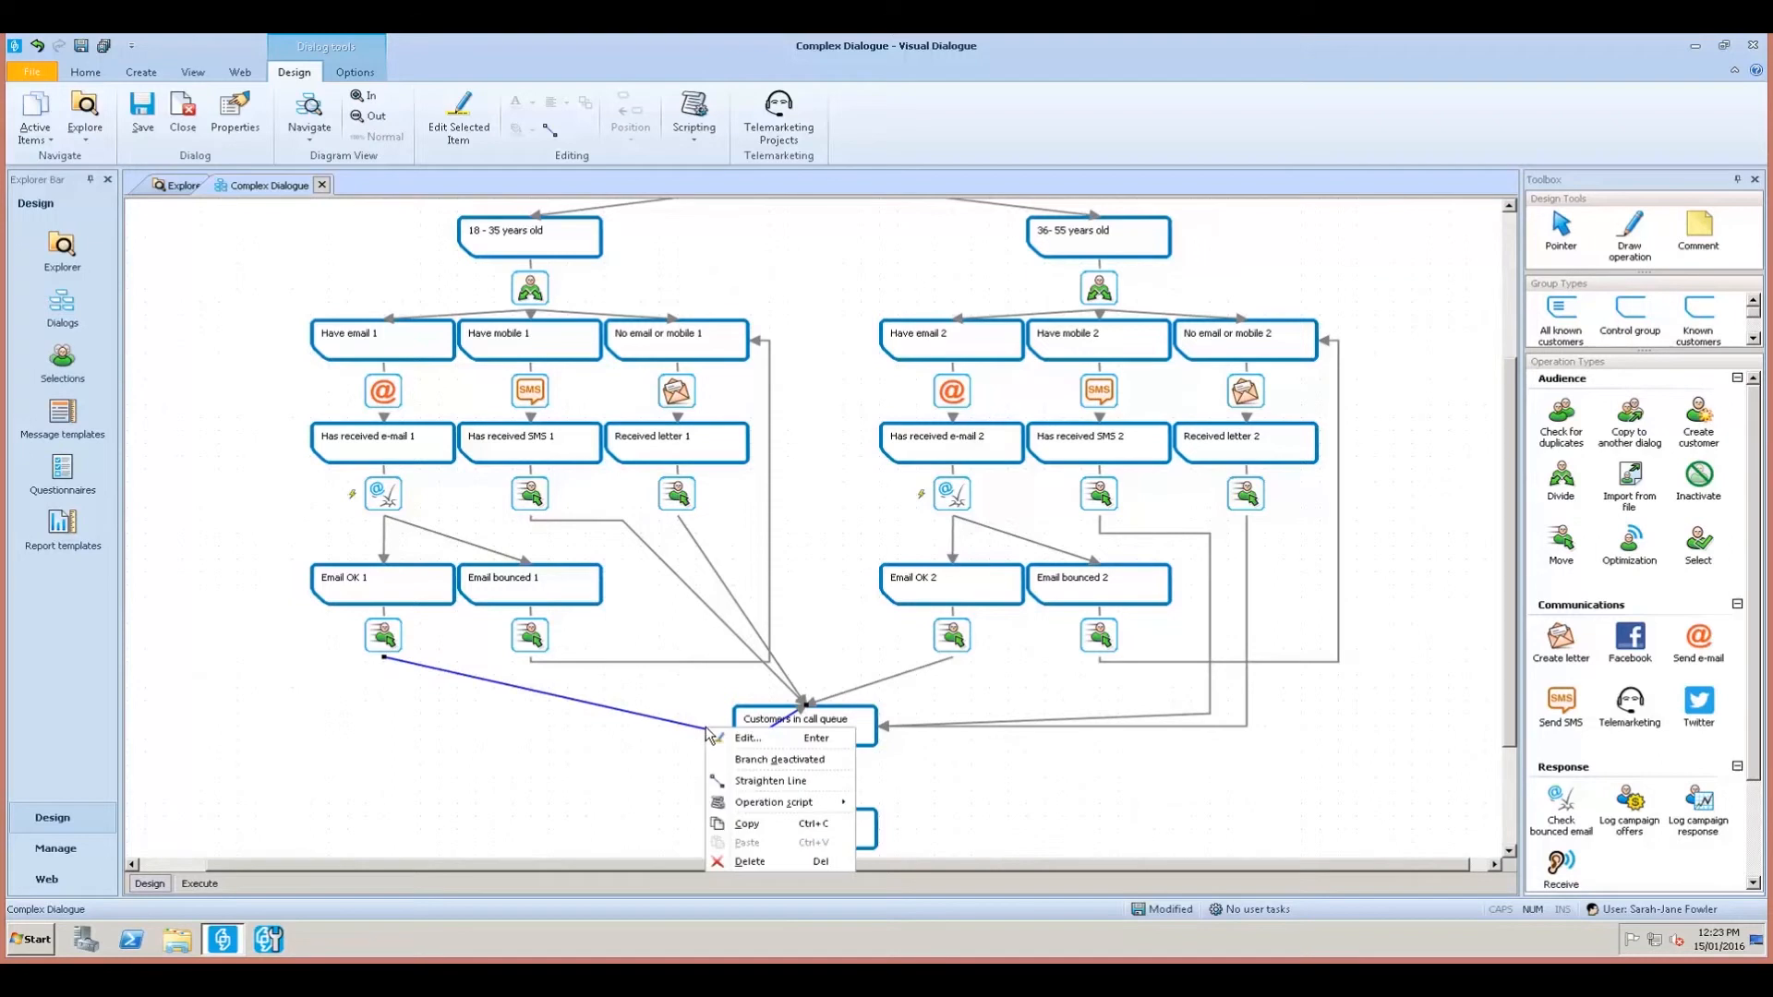
{"action": "left_click", "coordinate": [769, 781]}
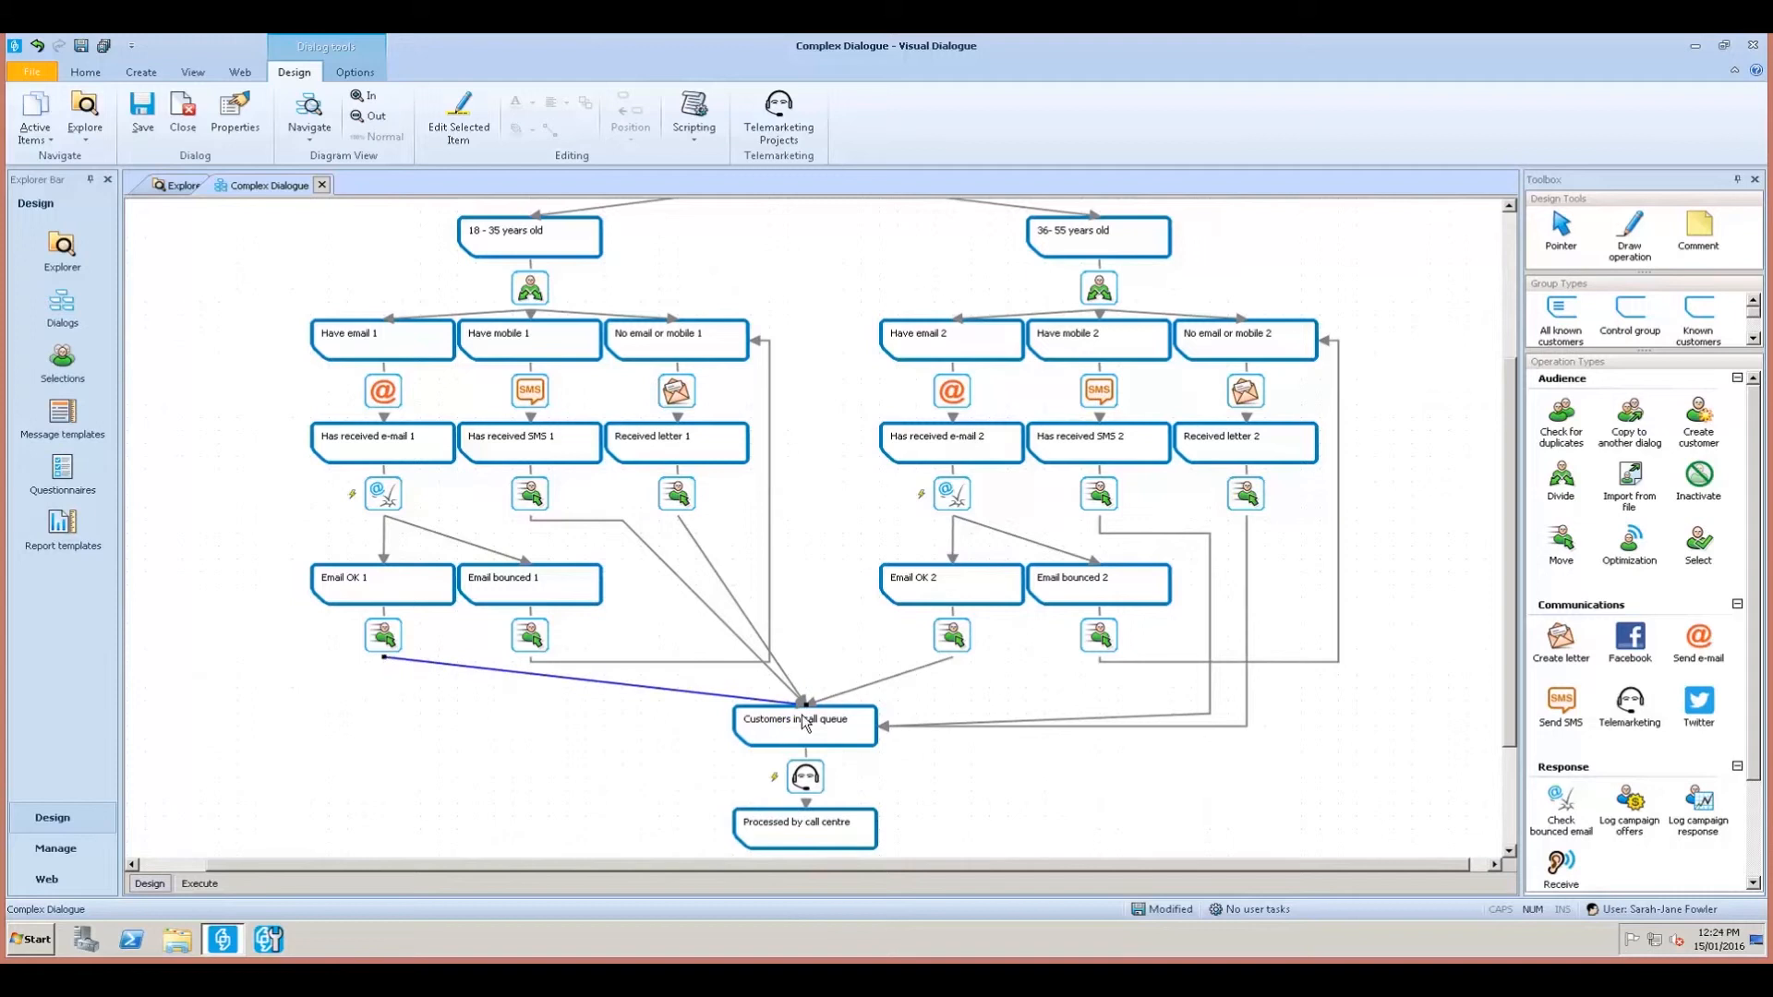
{"action": "left_click_drag", "start_coordinate": [806, 705], "coordinate": [747, 736]}
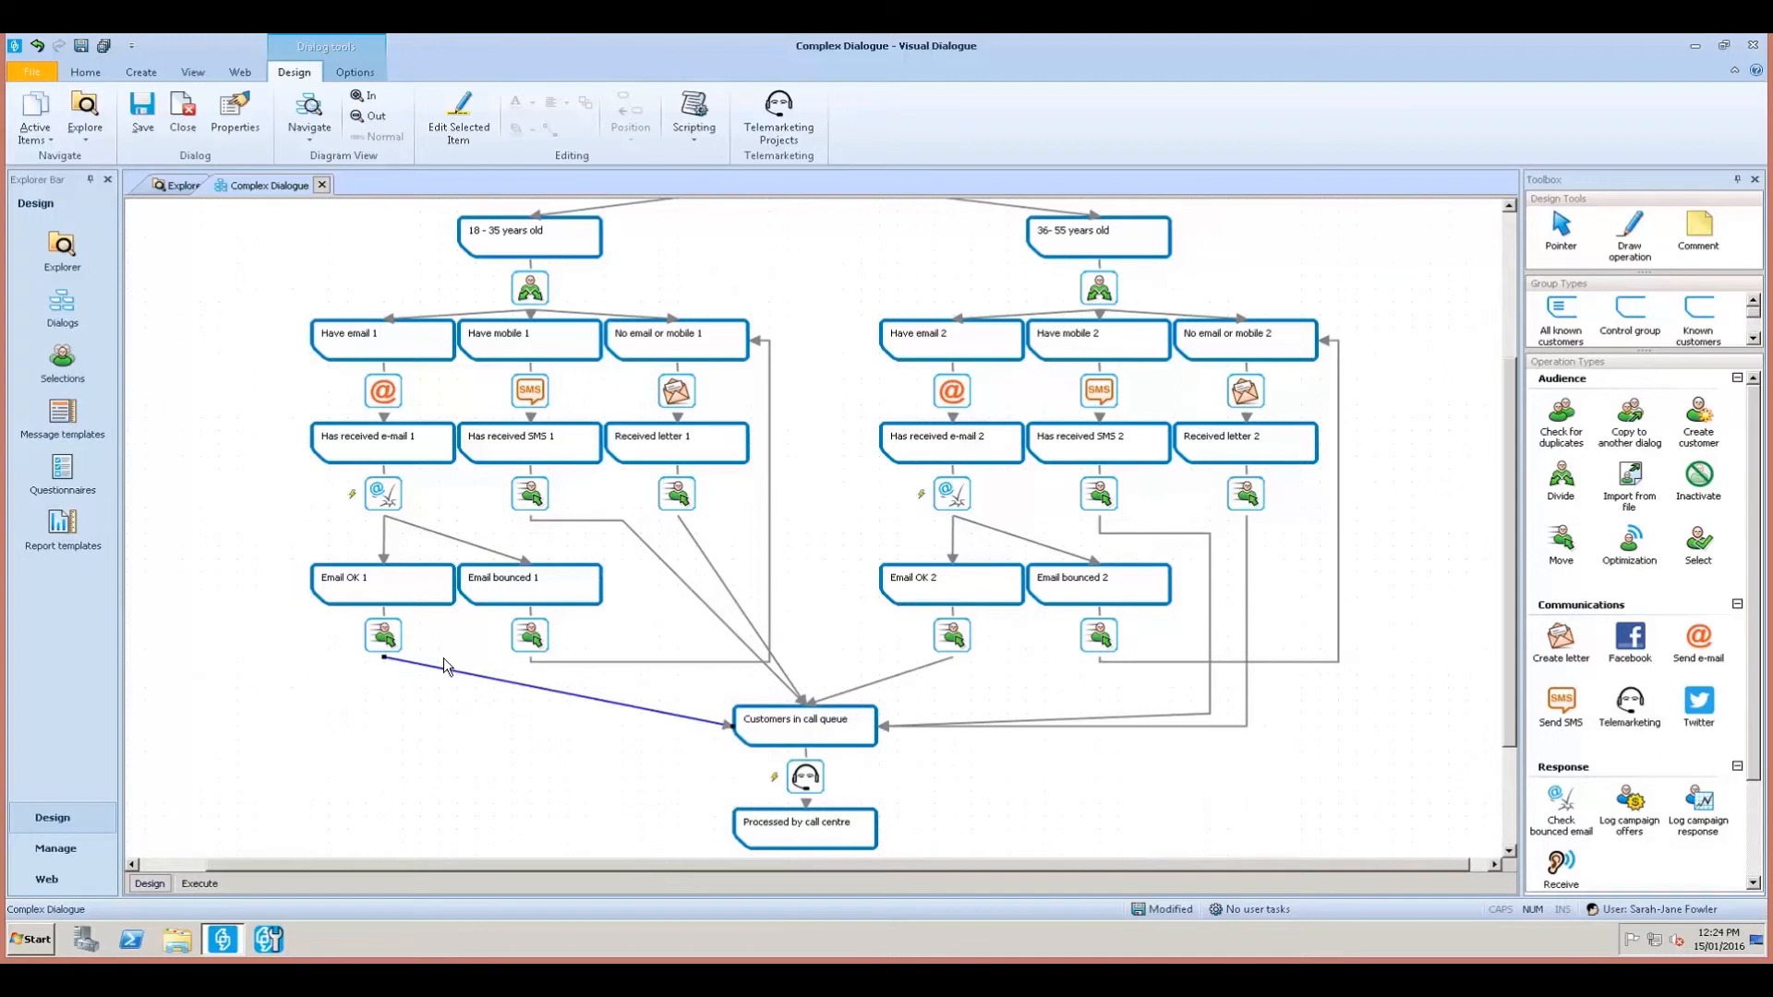
{"action": "left_click_drag", "start_coordinate": [452, 668], "coordinate": [384, 725]}
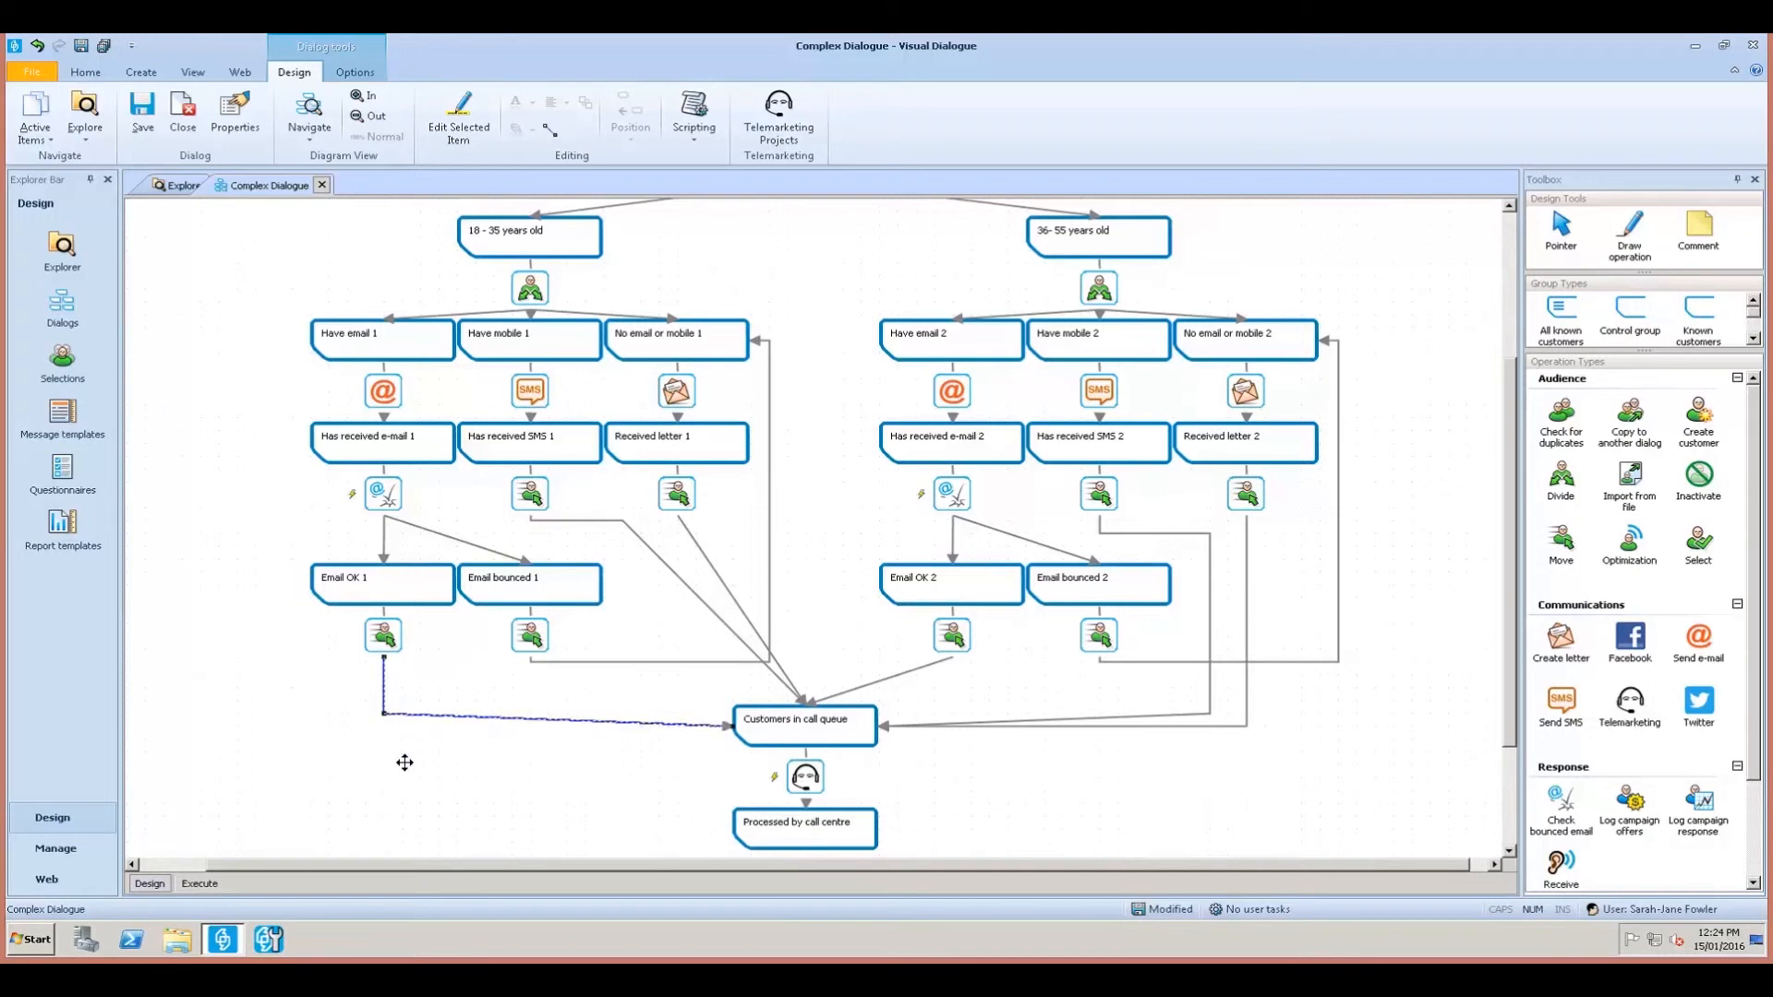
{"action": "left_click", "coordinate": [468, 814]}
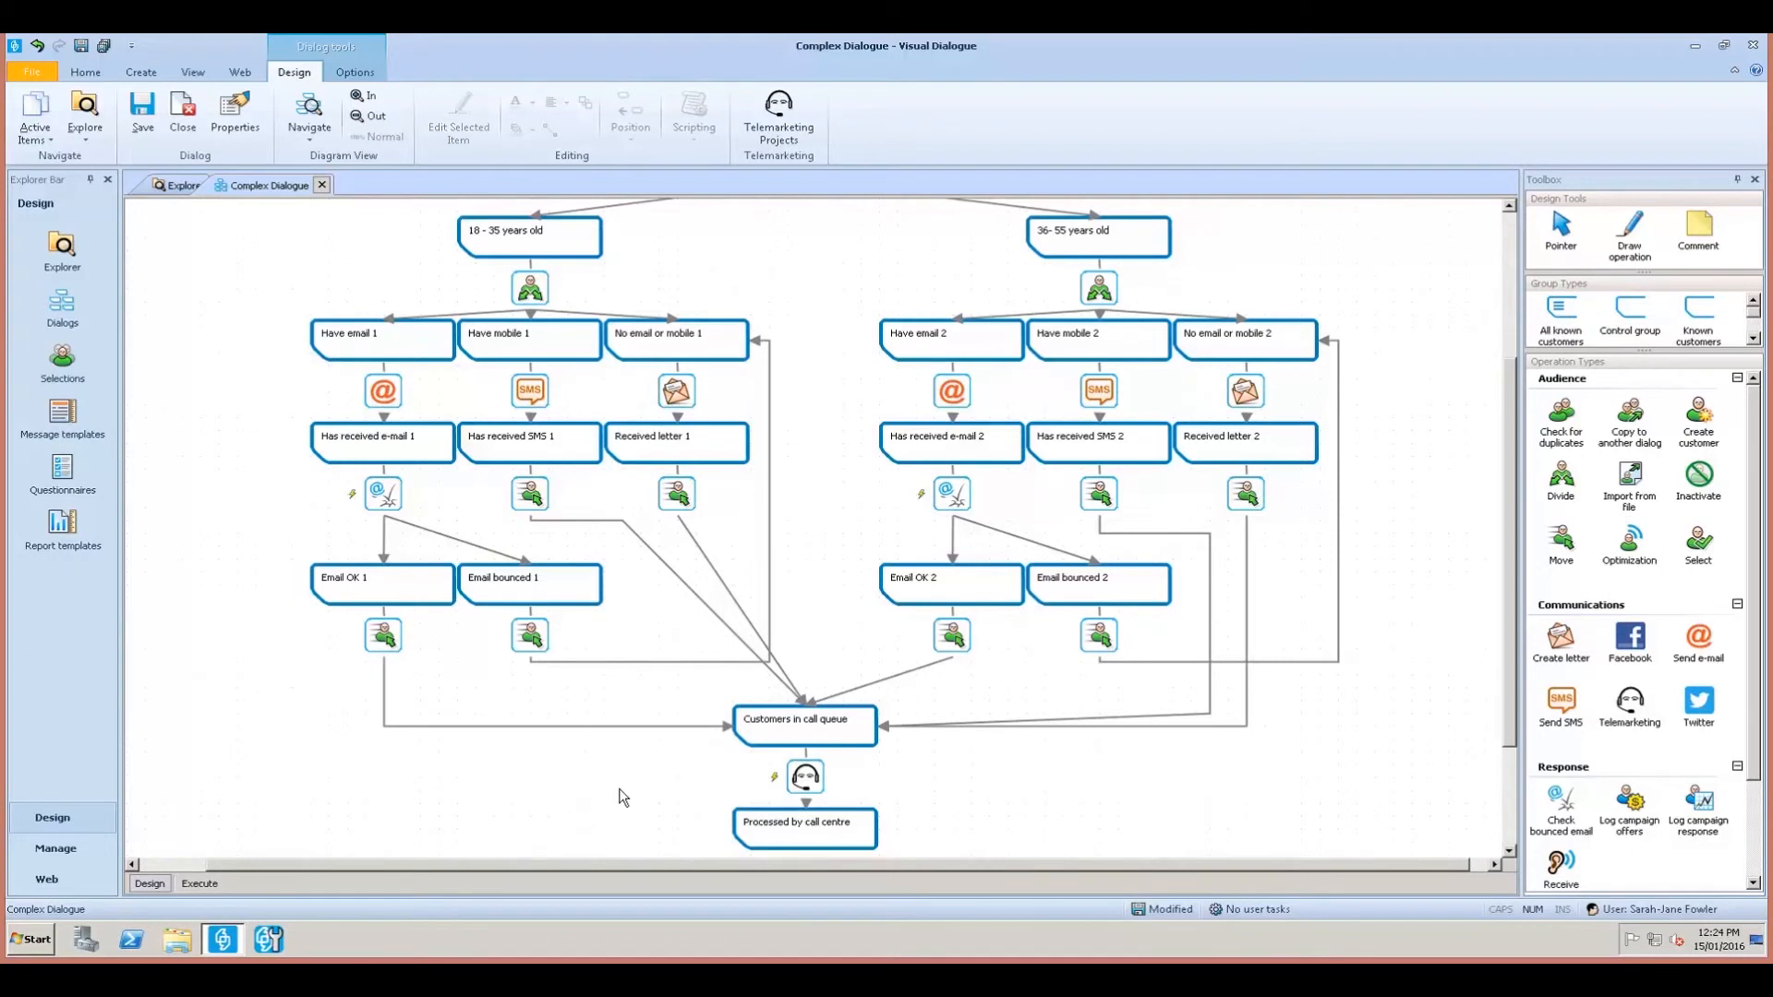
Scroll to the diagram top and select All Customers together with Eligible Customers.
{"action": "scroll", "coordinate": [637, 793], "scroll_direction": "up", "scroll_amount": 1}
{"action": "scroll", "coordinate": [660, 781], "scroll_direction": "up", "scroll_amount": 2}
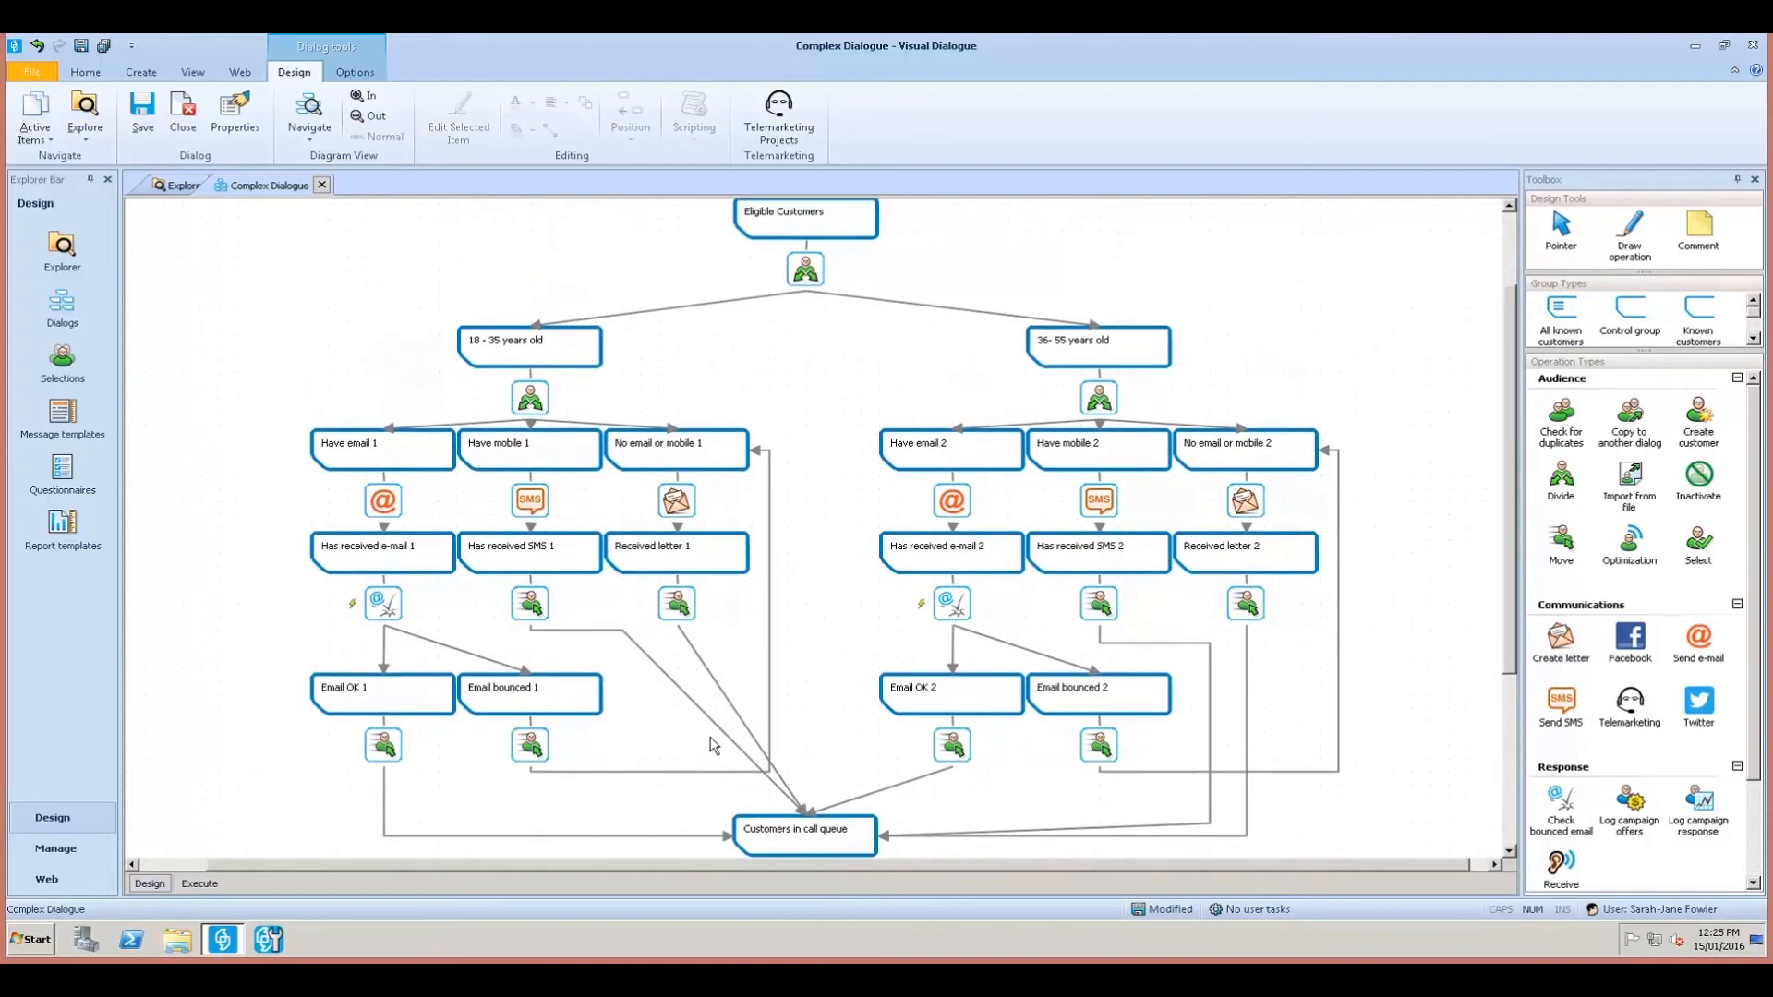
{"action": "scroll", "coordinate": [709, 738], "scroll_direction": "up", "scroll_amount": 1}
{"action": "scroll", "coordinate": [729, 721], "scroll_direction": "up", "scroll_amount": 1}
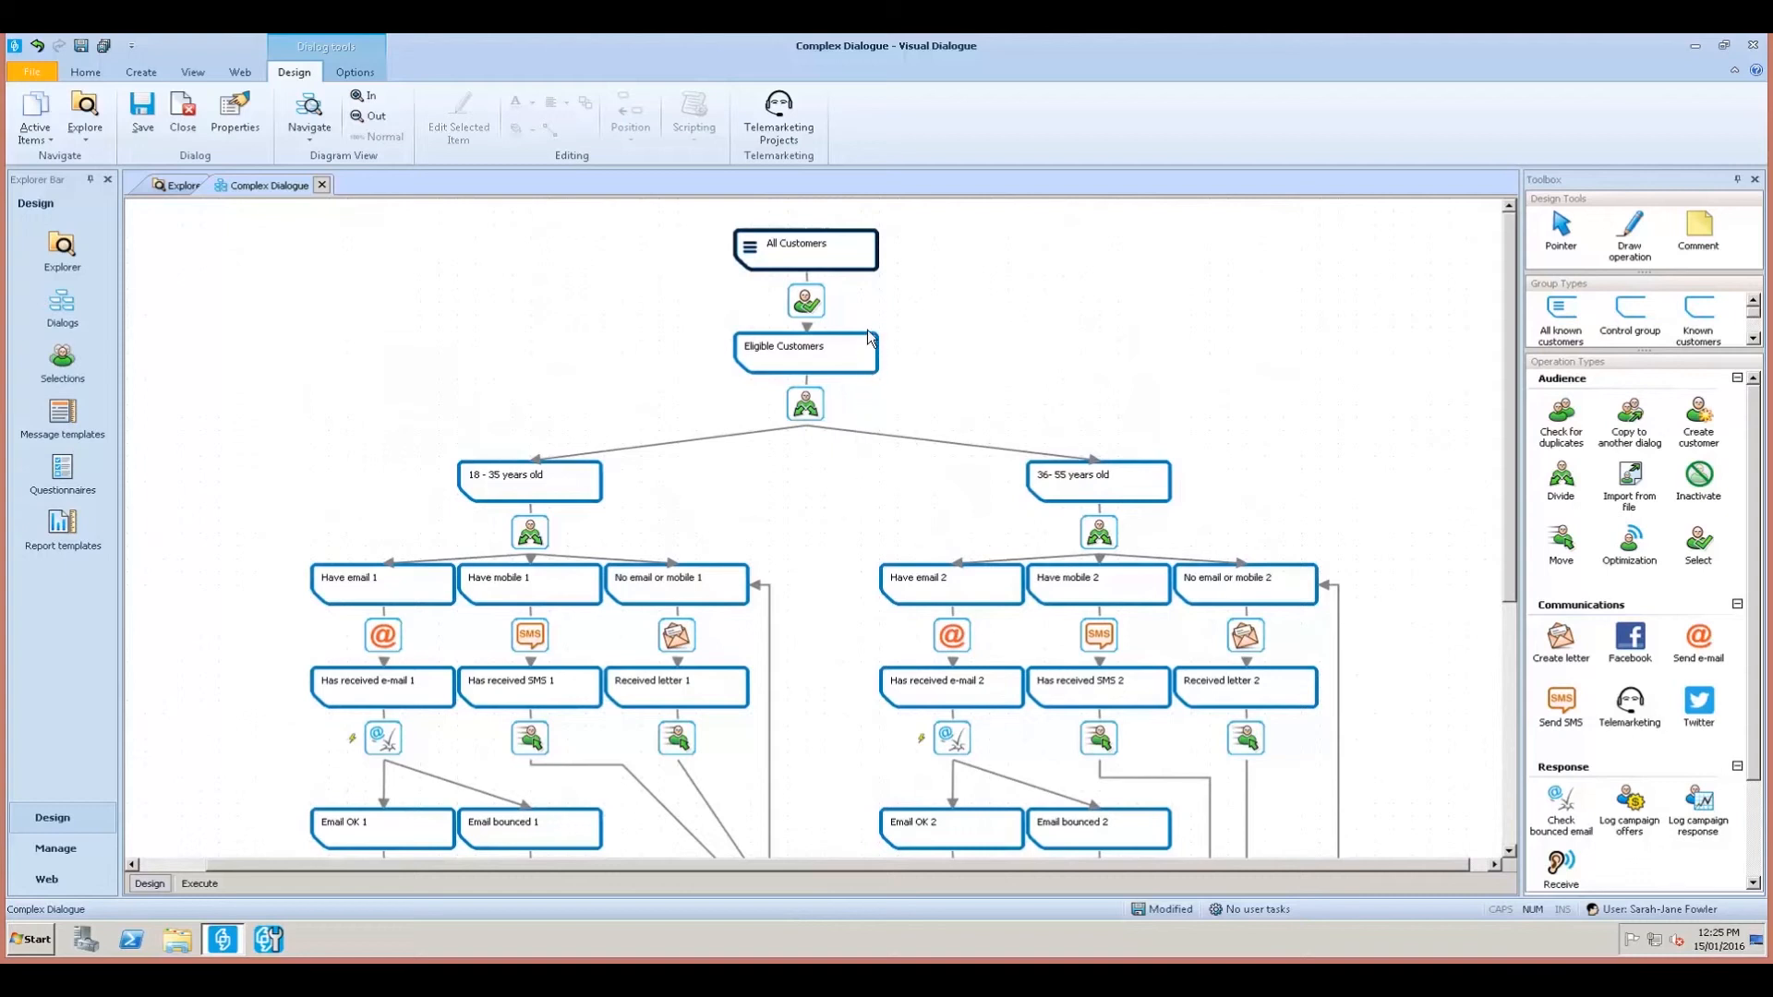
{"action": "left_click", "coordinate": [872, 251]}
{"action": "left_click", "coordinate": [844, 357], "text": "ctrl"}
Give All Customers and Eligible Customers the orange standard background colour.
{"action": "right_click", "coordinate": [844, 249]}
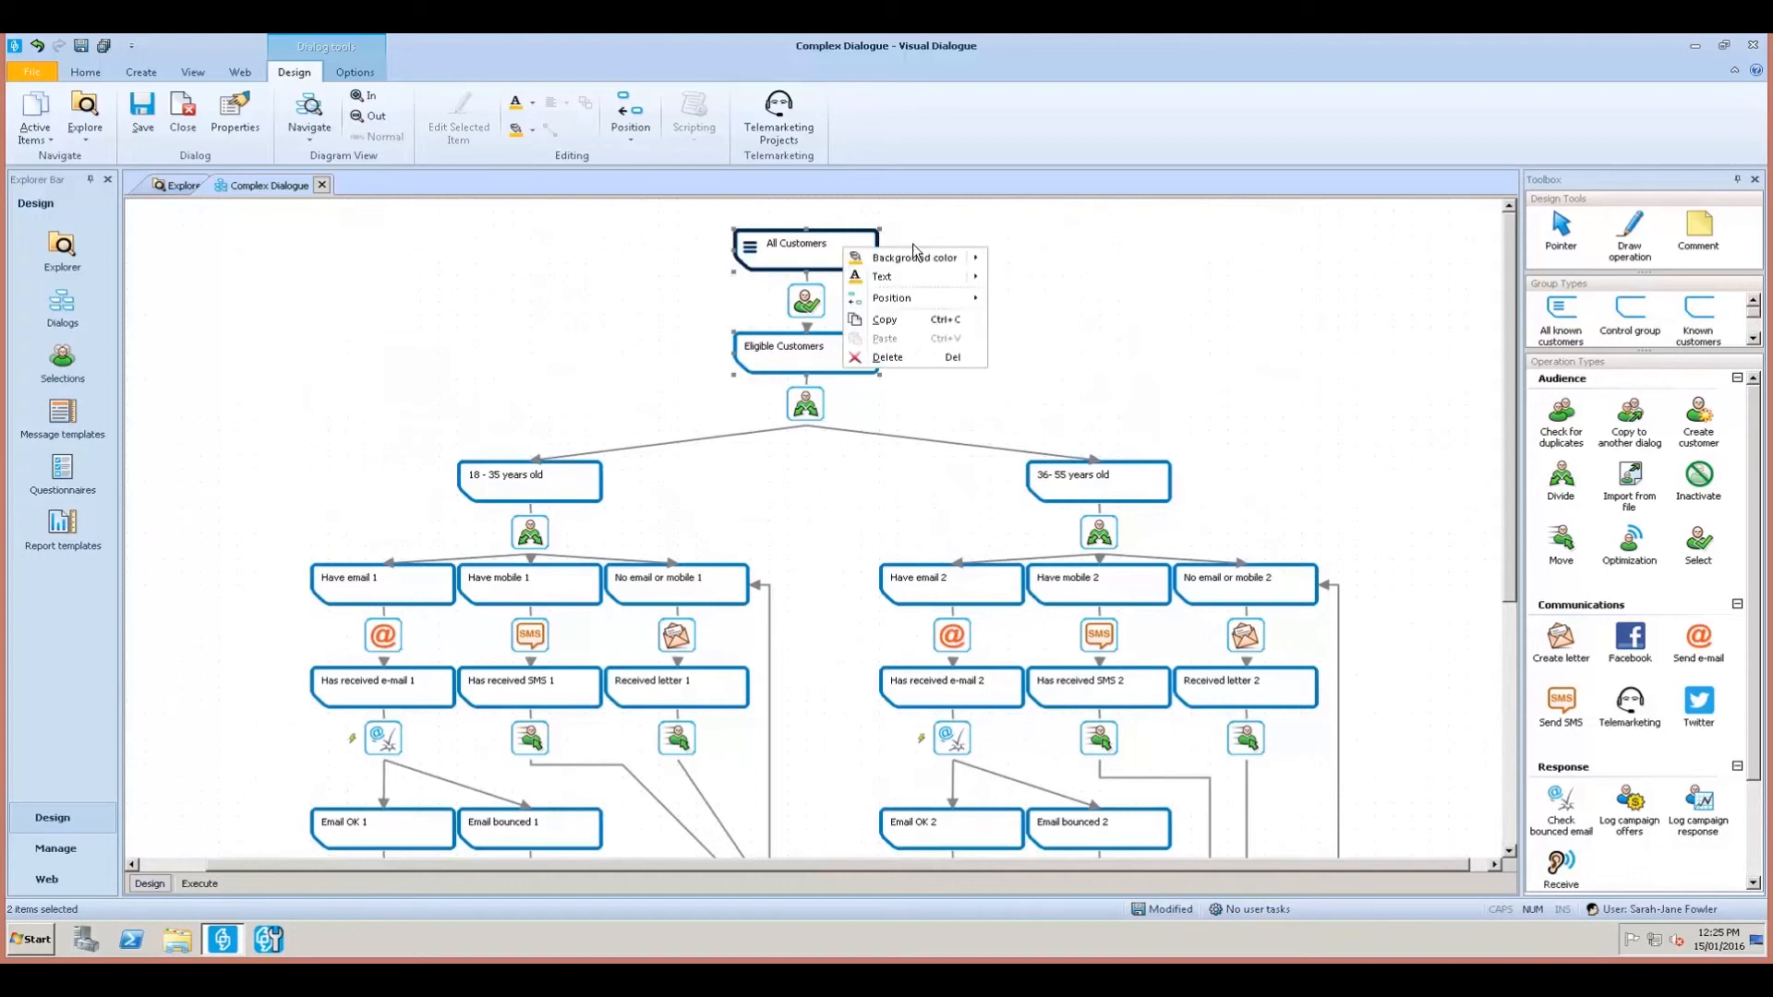
{"action": "mouse_move", "coordinate": [927, 256]}
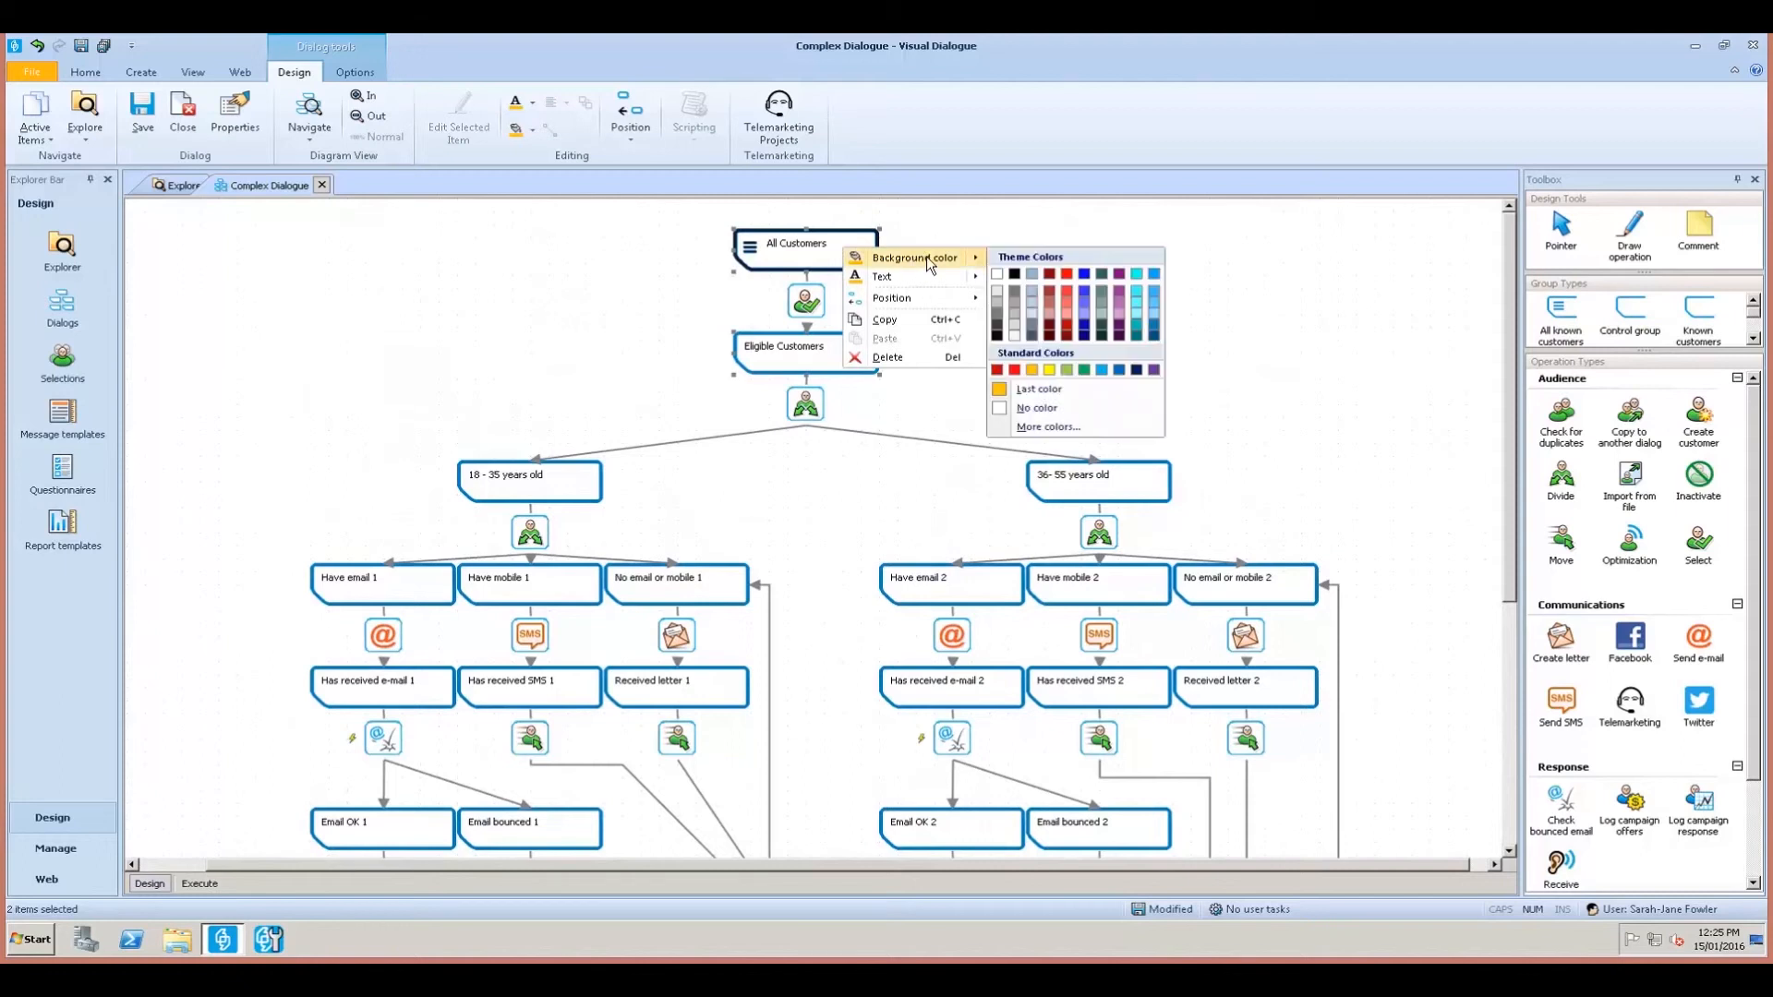
{"action": "left_click", "coordinate": [1030, 371]}
{"action": "right_click", "coordinate": [851, 262]}
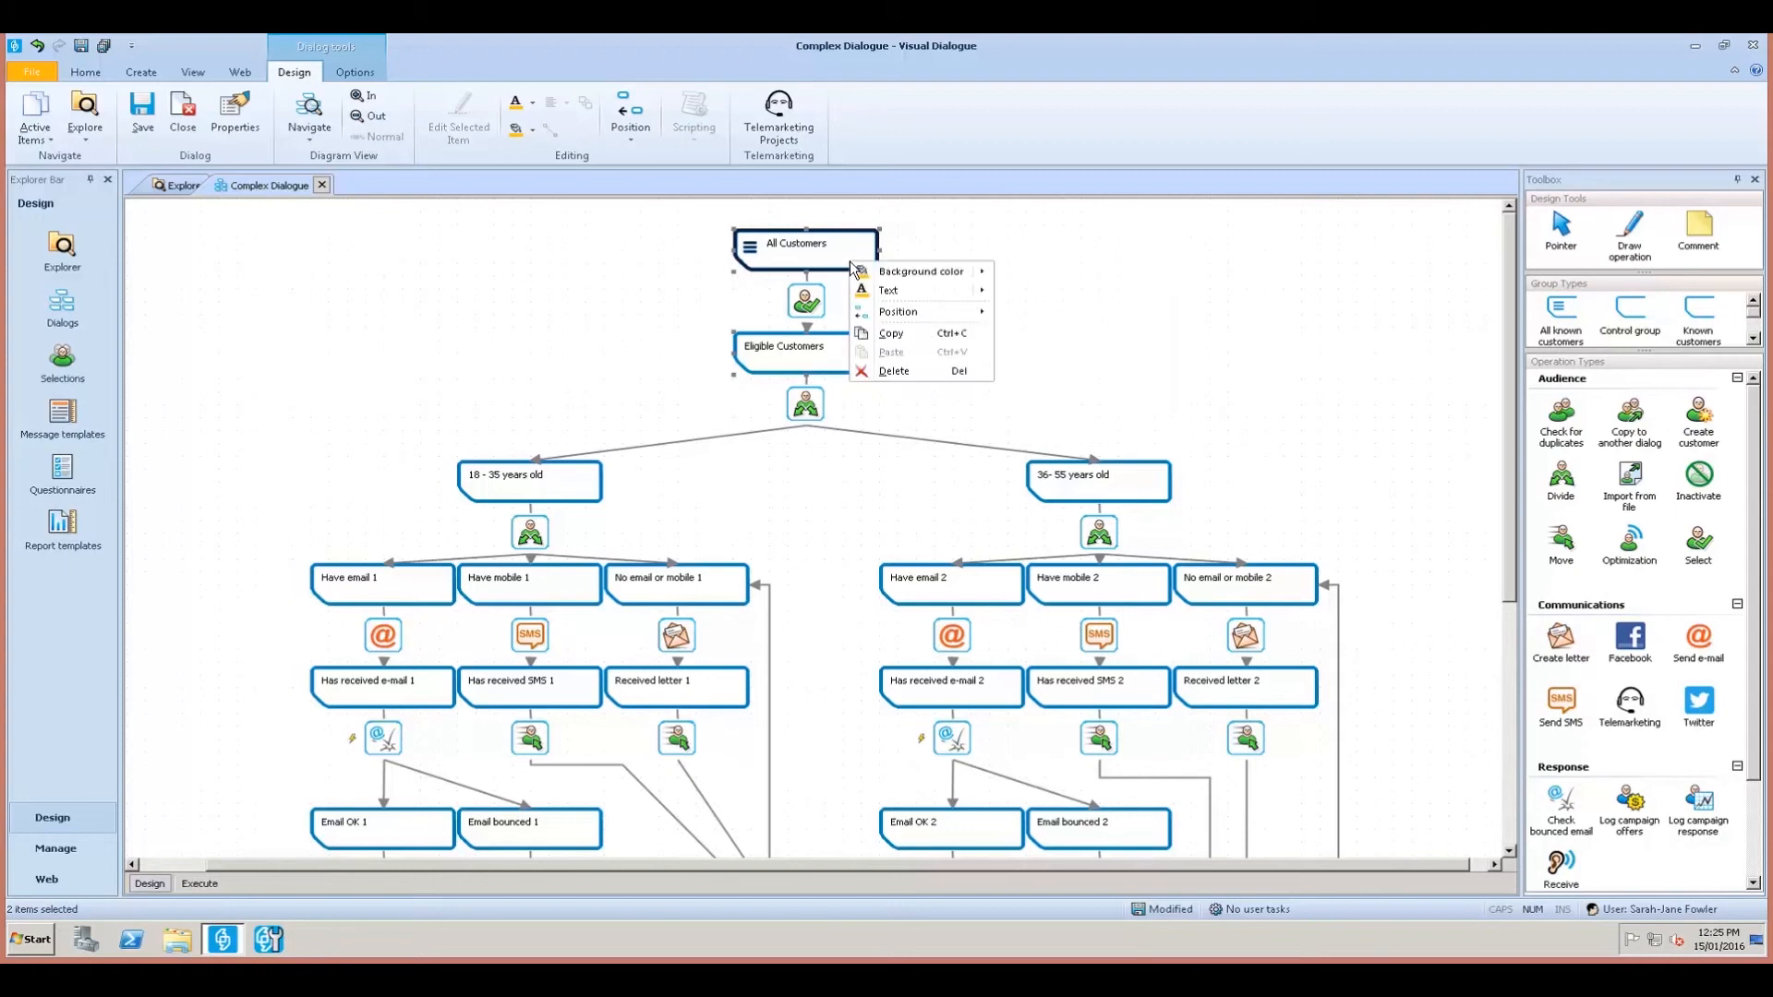
{"action": "mouse_move", "coordinate": [960, 279]}
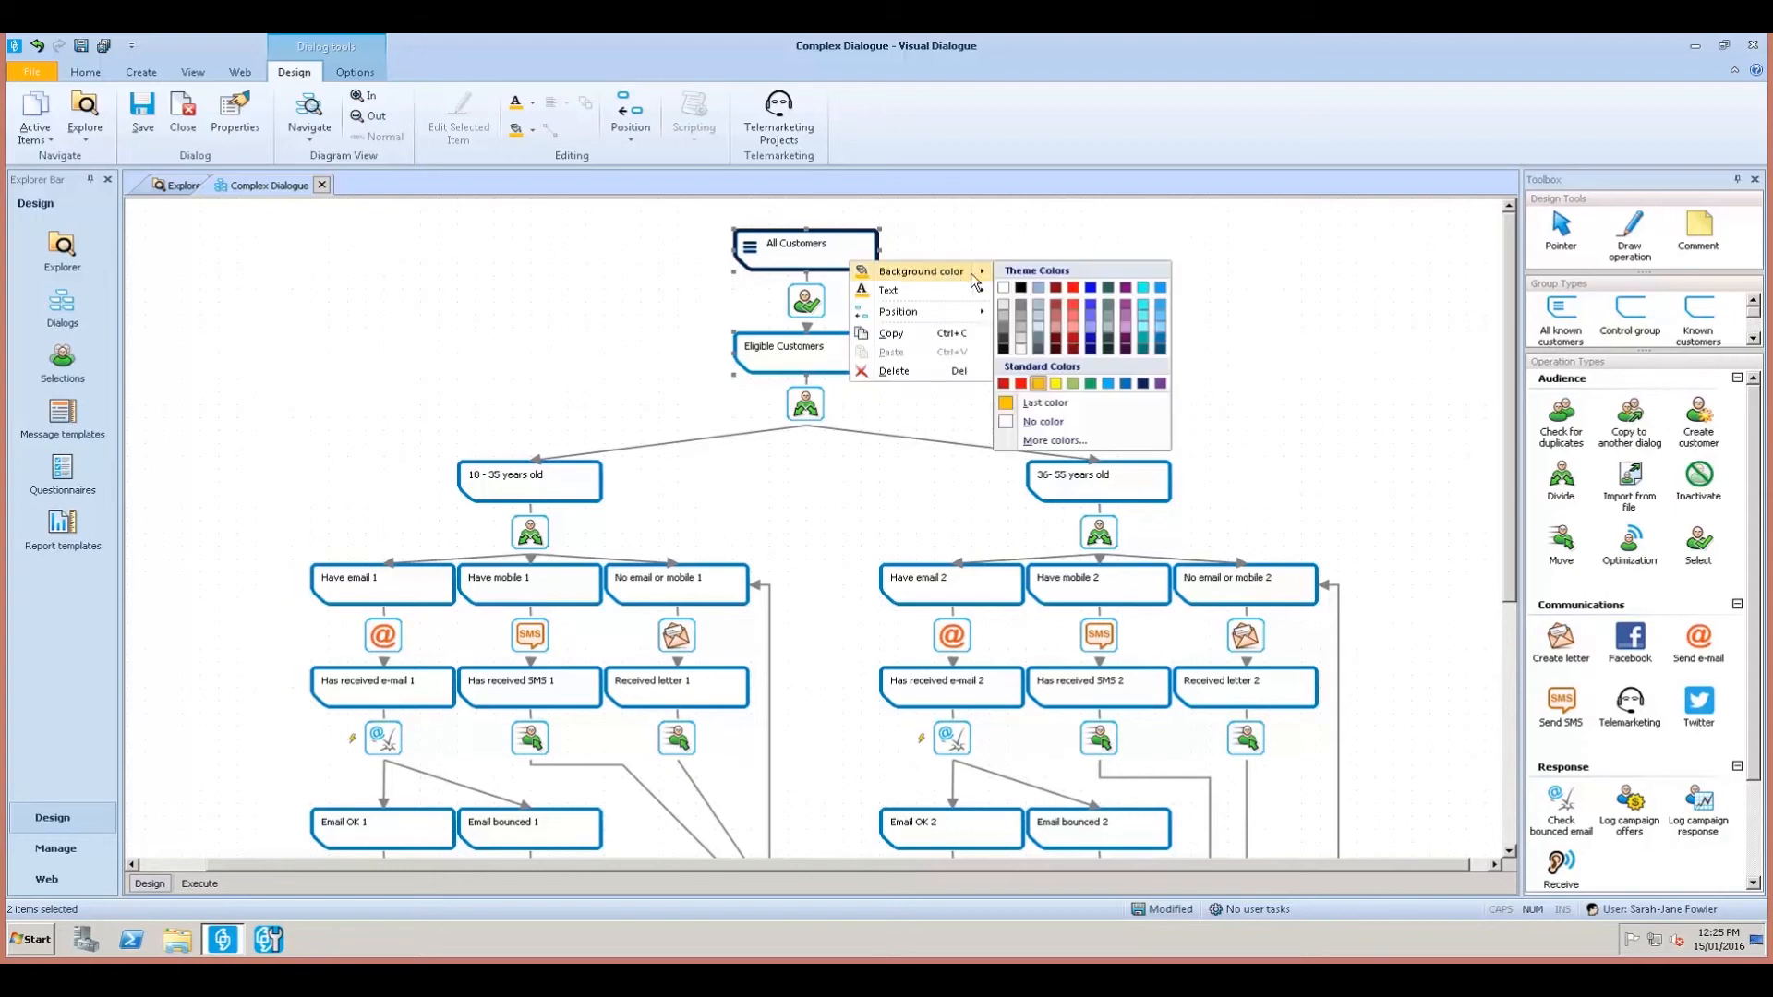
{"action": "left_click", "coordinate": [1039, 384]}
{"action": "left_click", "coordinate": [1269, 452]}
{"action": "left_click", "coordinate": [858, 359]}
{"action": "left_click", "coordinate": [834, 265], "text": "ctrl"}
{"action": "right_click", "coordinate": [835, 265]}
{"action": "left_click", "coordinate": [855, 271]}
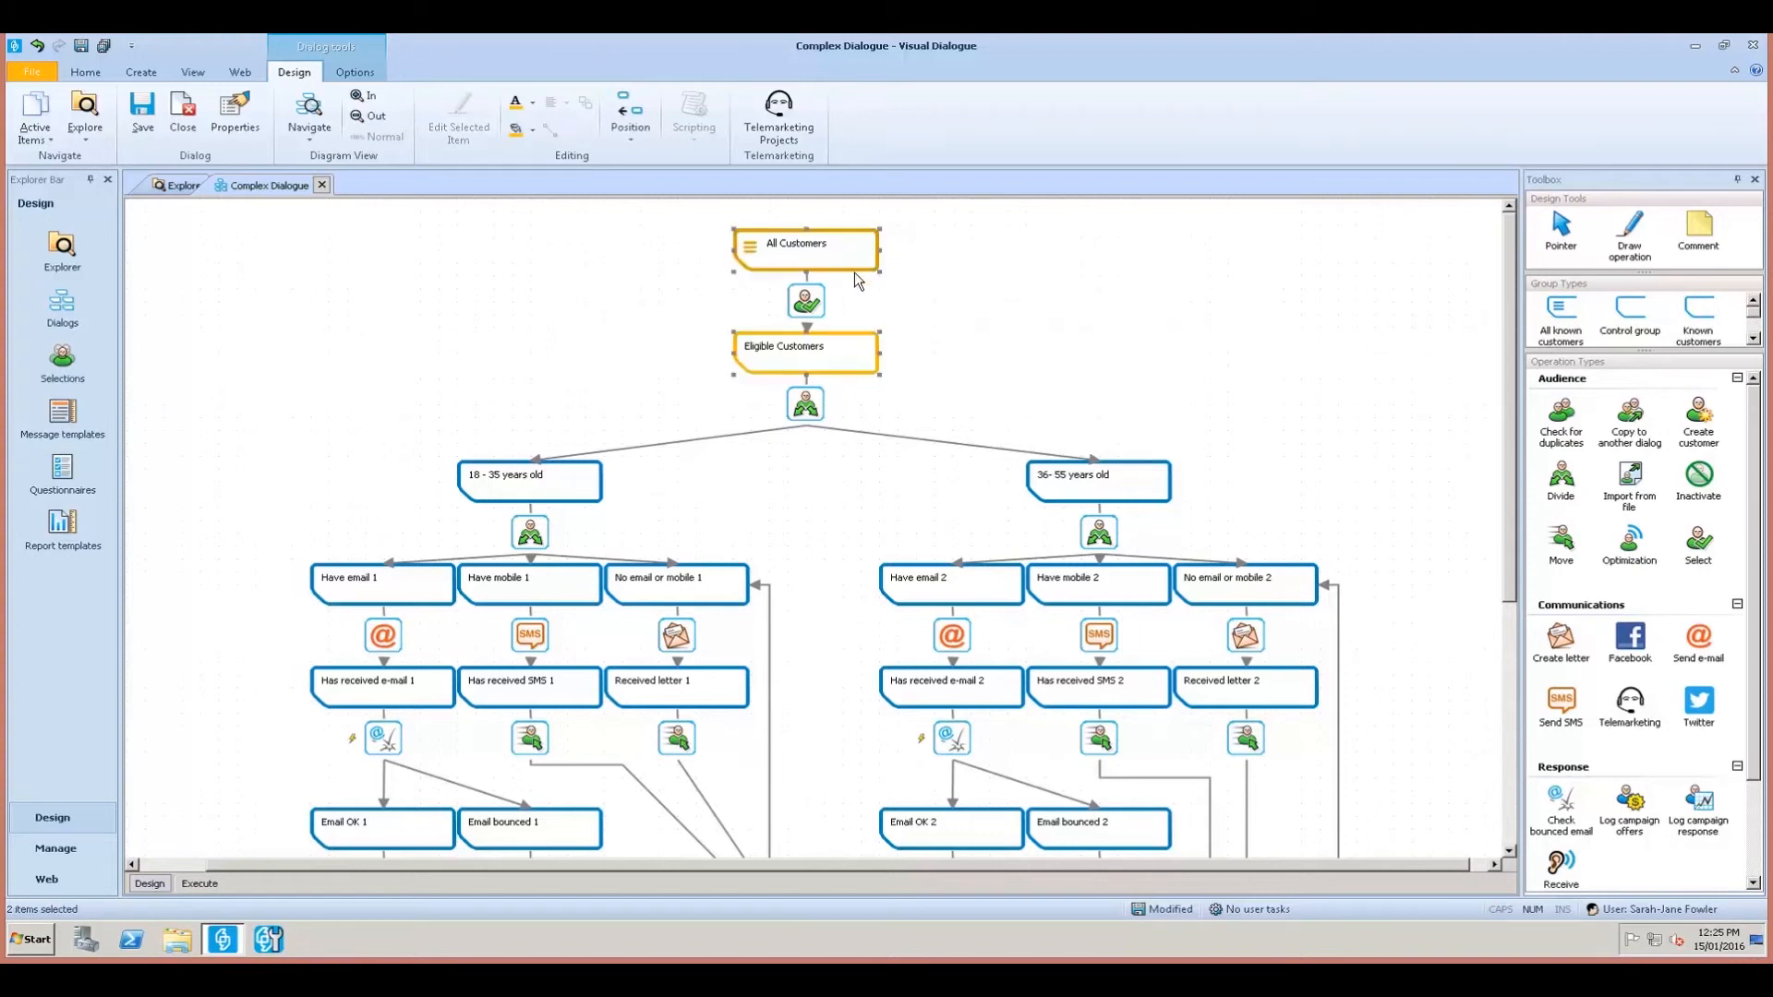
{"action": "left_click", "coordinate": [1133, 348]}
{"action": "scroll", "coordinate": [1133, 347], "scroll_direction": "down", "scroll_amount": 1}
{"action": "scroll", "coordinate": [1238, 352], "scroll_direction": "down", "scroll_amount": 1}
{"action": "scroll", "coordinate": [875, 588], "scroll_direction": "down", "scroll_amount": 1}
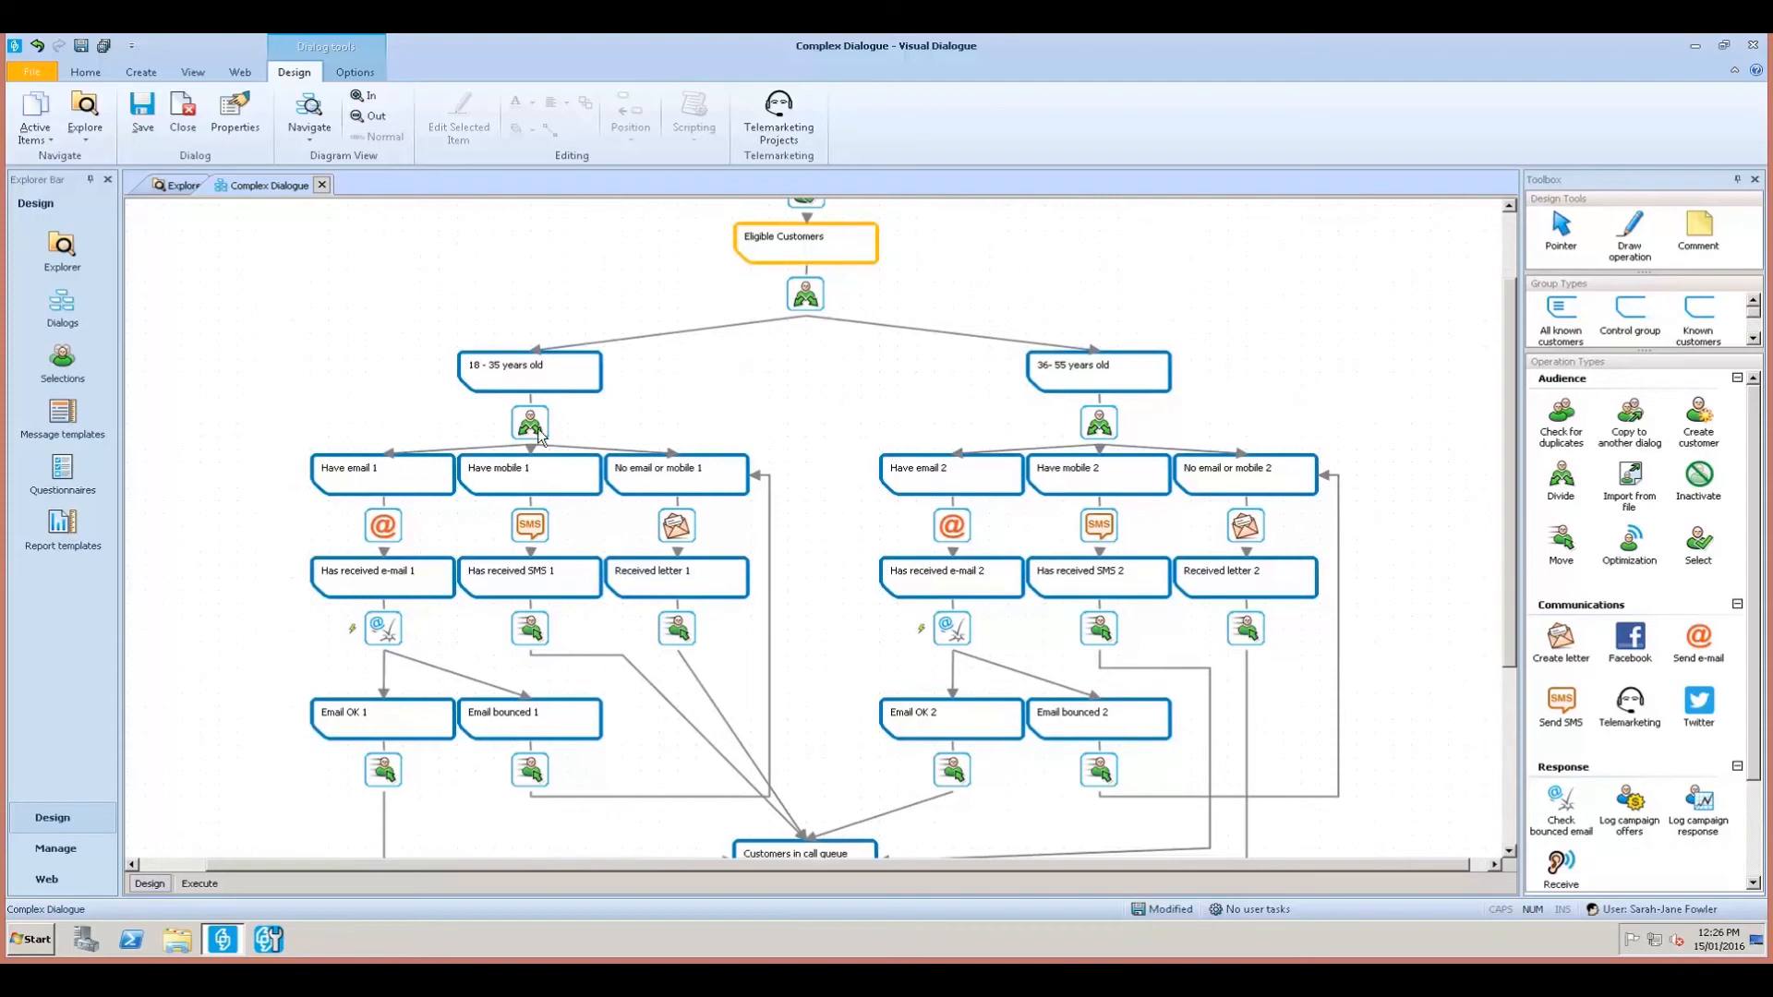
Colour the 18–35 branch nodes purple, with a lighter purple for the letter nodes.
{"action": "left_click", "coordinate": [513, 385]}
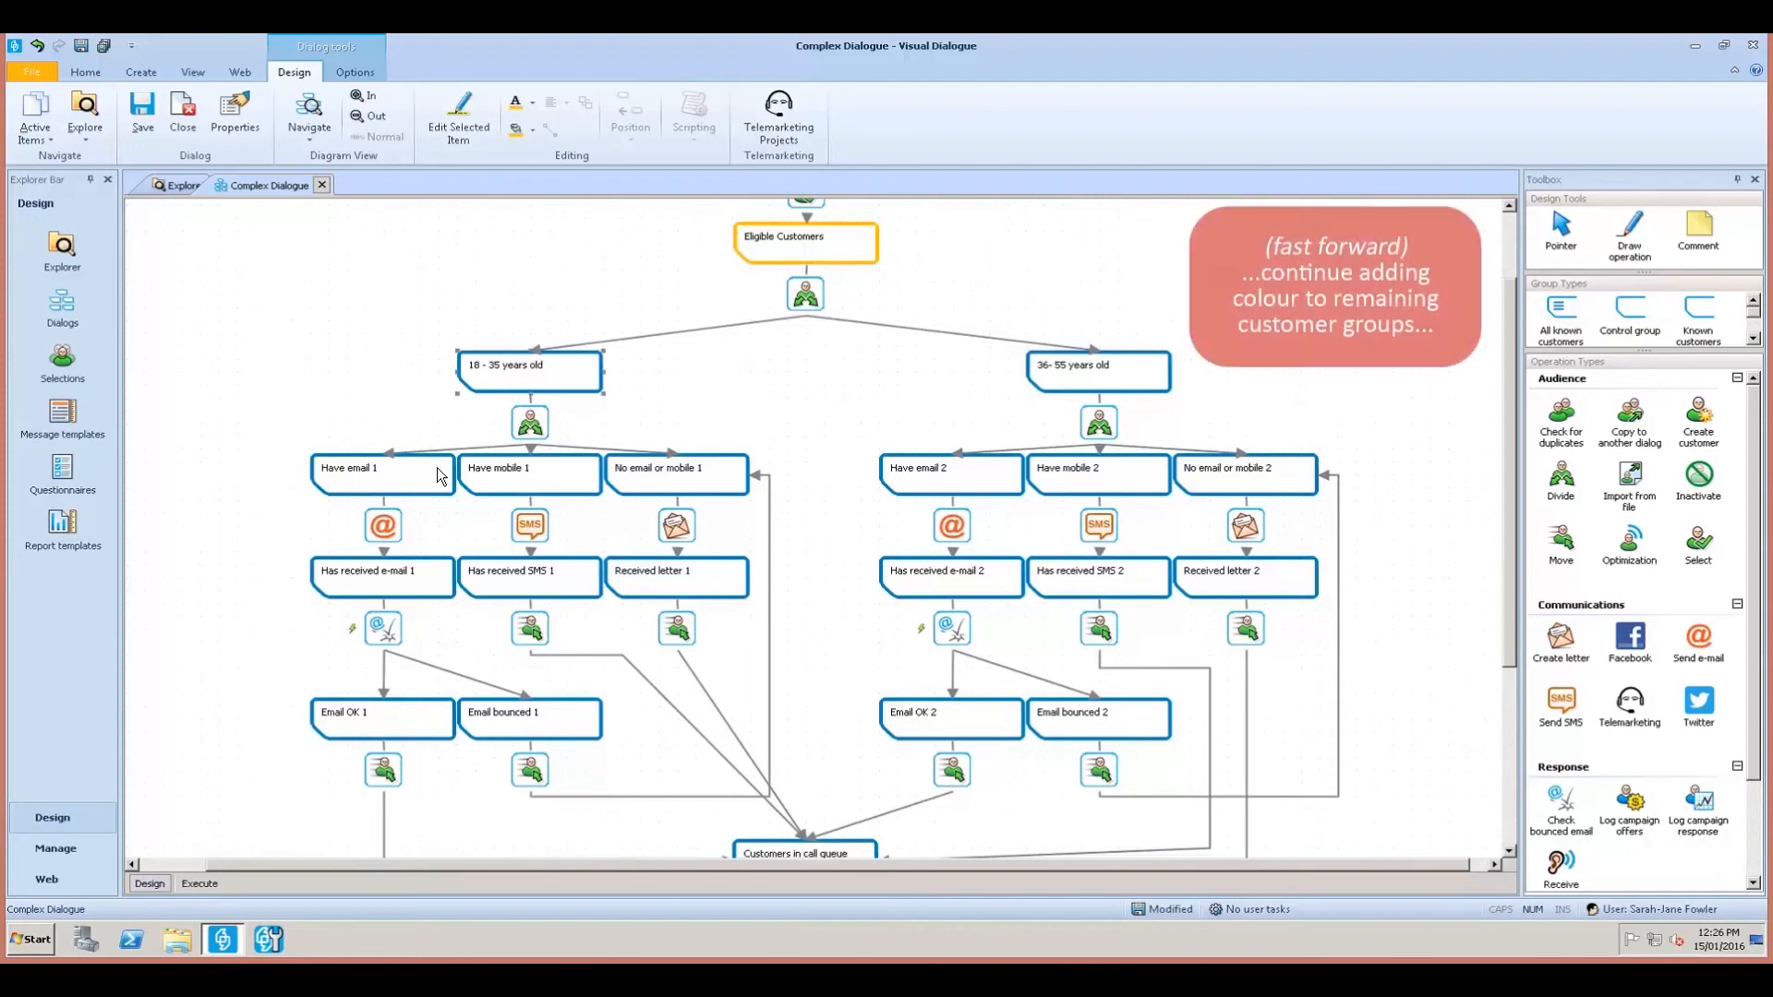
{"action": "left_click", "coordinate": [434, 487], "text": "ctrl"}
{"action": "left_click", "coordinate": [426, 588], "text": "ctrl"}
{"action": "left_click", "coordinate": [421, 724], "text": "ctrl"}
{"action": "right_click", "coordinate": [421, 724]}
{"action": "mouse_move", "coordinate": [508, 734]}
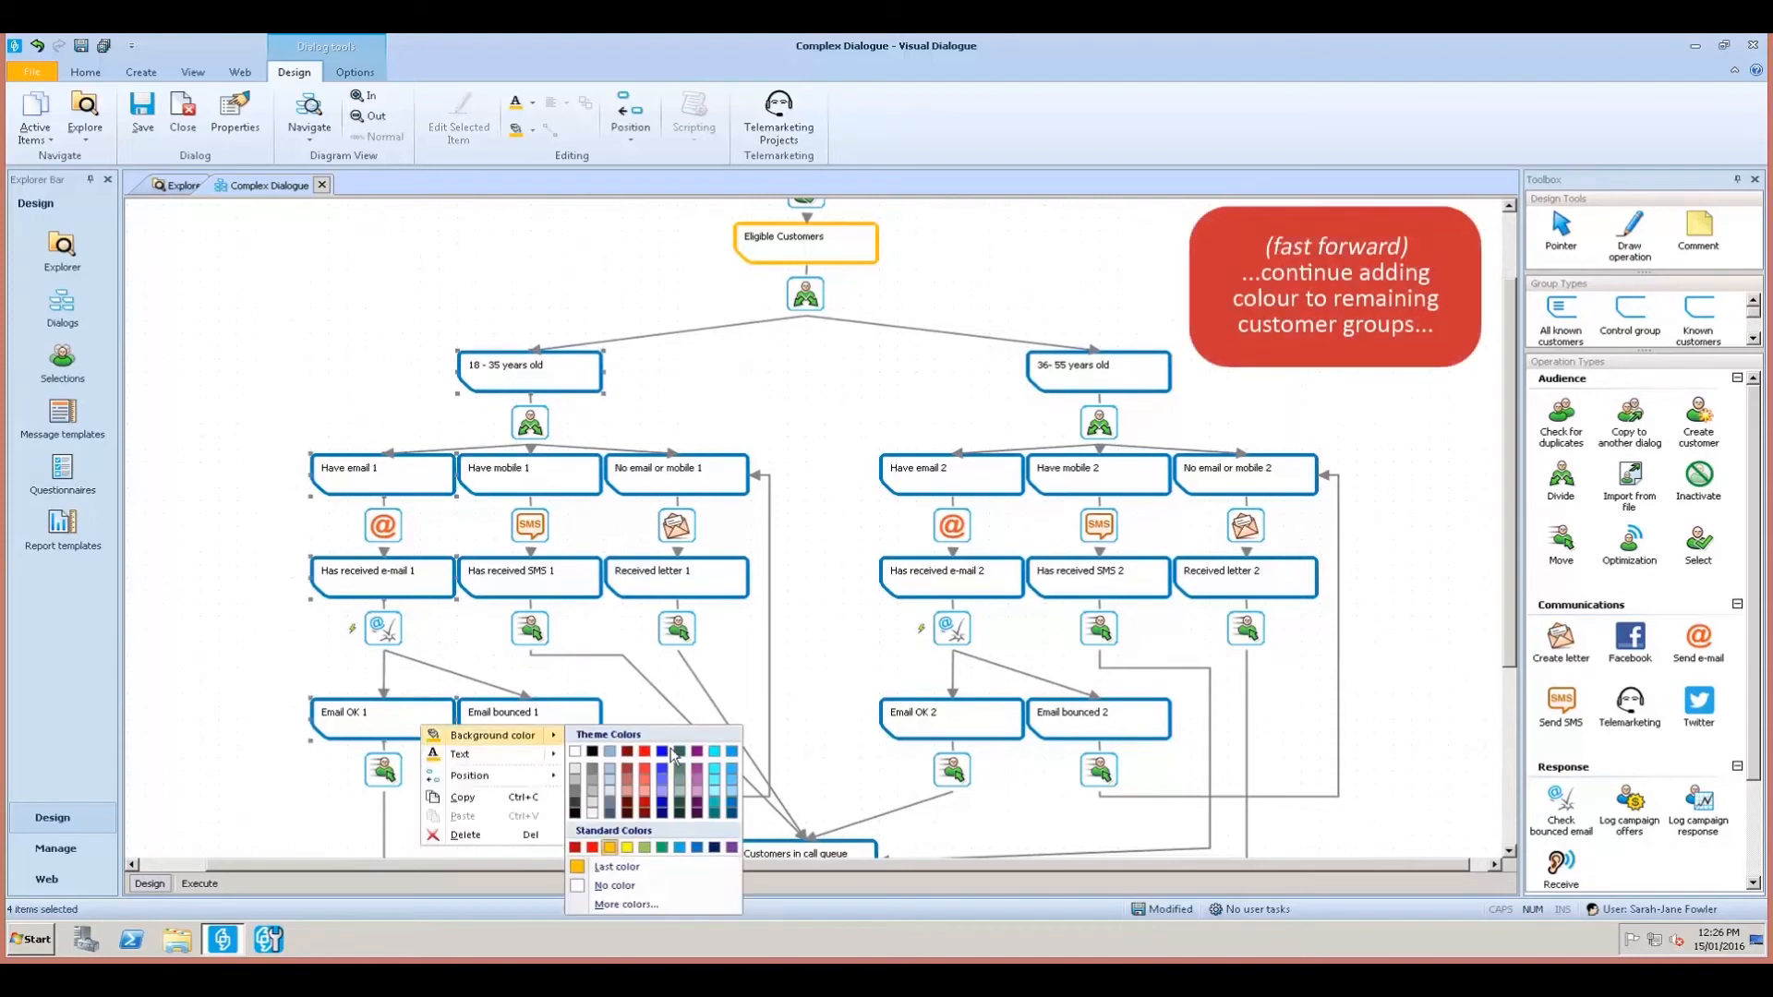
{"action": "left_click", "coordinate": [695, 750]}
{"action": "right_click", "coordinate": [571, 575]}
{"action": "mouse_move", "coordinate": [716, 590]}
{"action": "left_click", "coordinate": [847, 619]}
{"action": "left_click", "coordinate": [691, 487]}
{"action": "left_click", "coordinate": [676, 594], "text": "ctrl"}
{"action": "right_click", "coordinate": [676, 599]}
{"action": "mouse_move", "coordinate": [721, 620]}
{"action": "left_click", "coordinate": [848, 620]}
Colour the Email bounced 1 node red.
{"action": "right_click", "coordinate": [580, 721]}
{"action": "mouse_move", "coordinate": [651, 750]}
{"action": "left_click", "coordinate": [750, 868]}
{"action": "left_click_drag", "start_coordinate": [945, 869], "coordinate": [971, 869]}
Colour the 36–55 mobile nodes bright blue and the letter 2 nodes light blue.
{"action": "left_click", "coordinate": [1106, 490]}
{"action": "left_click", "coordinate": [1126, 586], "text": "ctrl"}
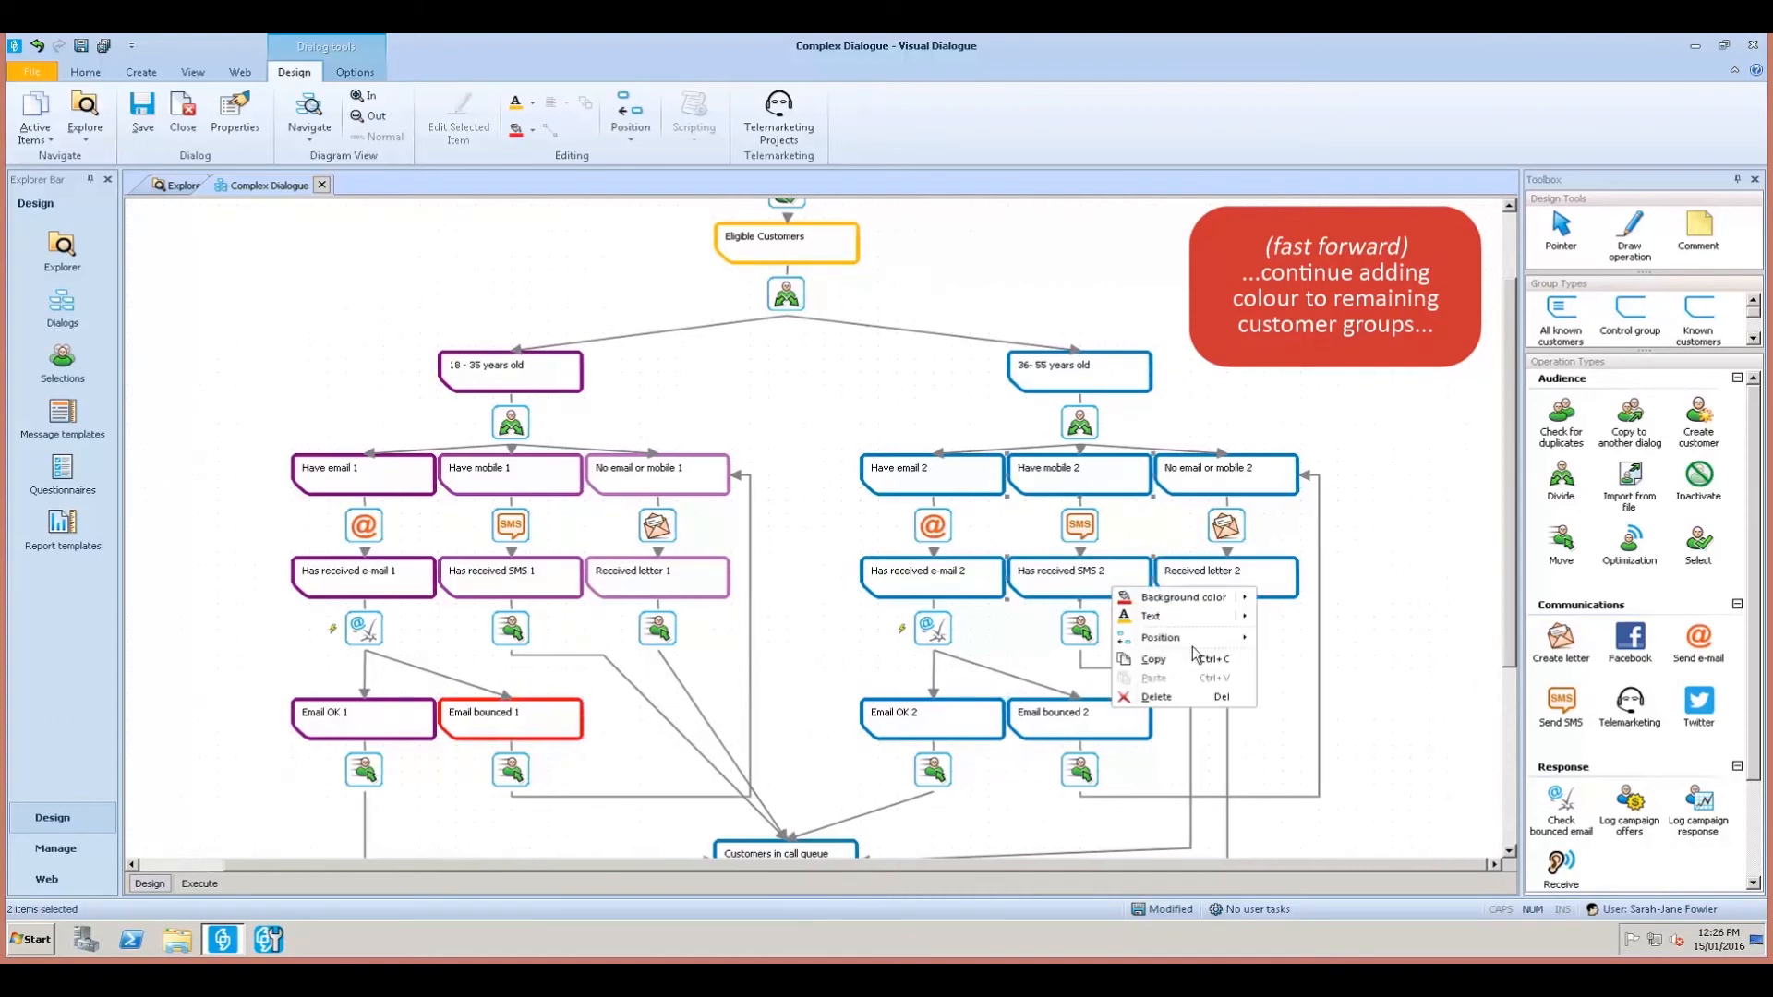
{"action": "right_click", "coordinate": [1114, 591]}
{"action": "mouse_move", "coordinate": [1186, 597]}
{"action": "left_click", "coordinate": [1422, 613]}
{"action": "left_click", "coordinate": [1272, 489]}
{"action": "left_click", "coordinate": [1280, 589], "text": "ctrl"}
{"action": "right_click", "coordinate": [1280, 589]}
{"action": "mouse_move", "coordinate": [1364, 601]}
{"action": "left_click", "coordinate": [1594, 654]}
{"action": "left_click", "coordinate": [1388, 474]}
Colour Customers in call queue and Processed by call centre green.
{"action": "scroll", "coordinate": [1388, 474], "scroll_direction": "down", "scroll_amount": 5}
{"action": "left_click", "coordinate": [824, 562]}
{"action": "left_click", "coordinate": [817, 668], "text": "ctrl"}
{"action": "right_click", "coordinate": [817, 670]}
{"action": "mouse_move", "coordinate": [930, 681]}
{"action": "left_click", "coordinate": [1047, 800]}
{"action": "left_click", "coordinate": [1049, 718]}
Colour the Email bounced 2 node red.
{"action": "scroll", "coordinate": [1345, 683], "scroll_direction": "up", "scroll_amount": 5}
{"action": "left_click", "coordinate": [1127, 706]}
{"action": "right_click", "coordinate": [1128, 708]}
{"action": "mouse_move", "coordinate": [1200, 740]}
{"action": "left_click", "coordinate": [1303, 847]}
{"action": "scroll", "coordinate": [1426, 678], "scroll_direction": "up", "scroll_amount": 2}
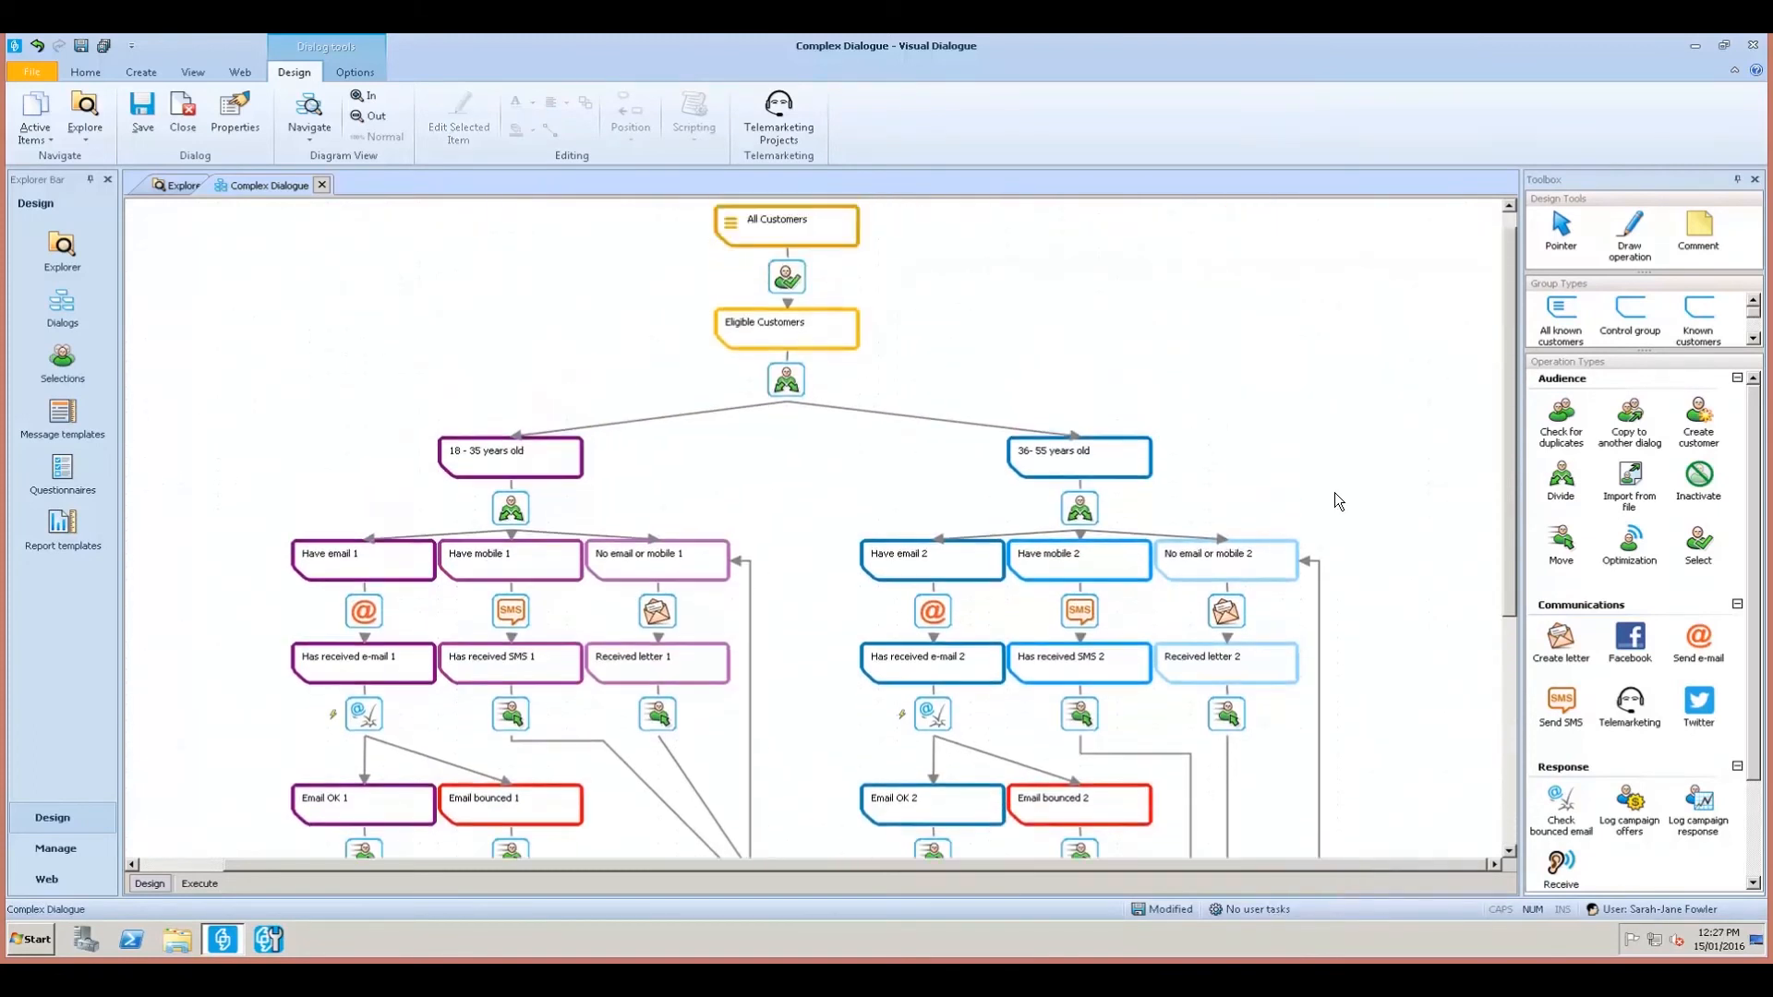
Zoom out from the Design ribbon so the whole colour-coded Complex Dialogue flowchart shows.
{"action": "left_click", "coordinate": [356, 123]}
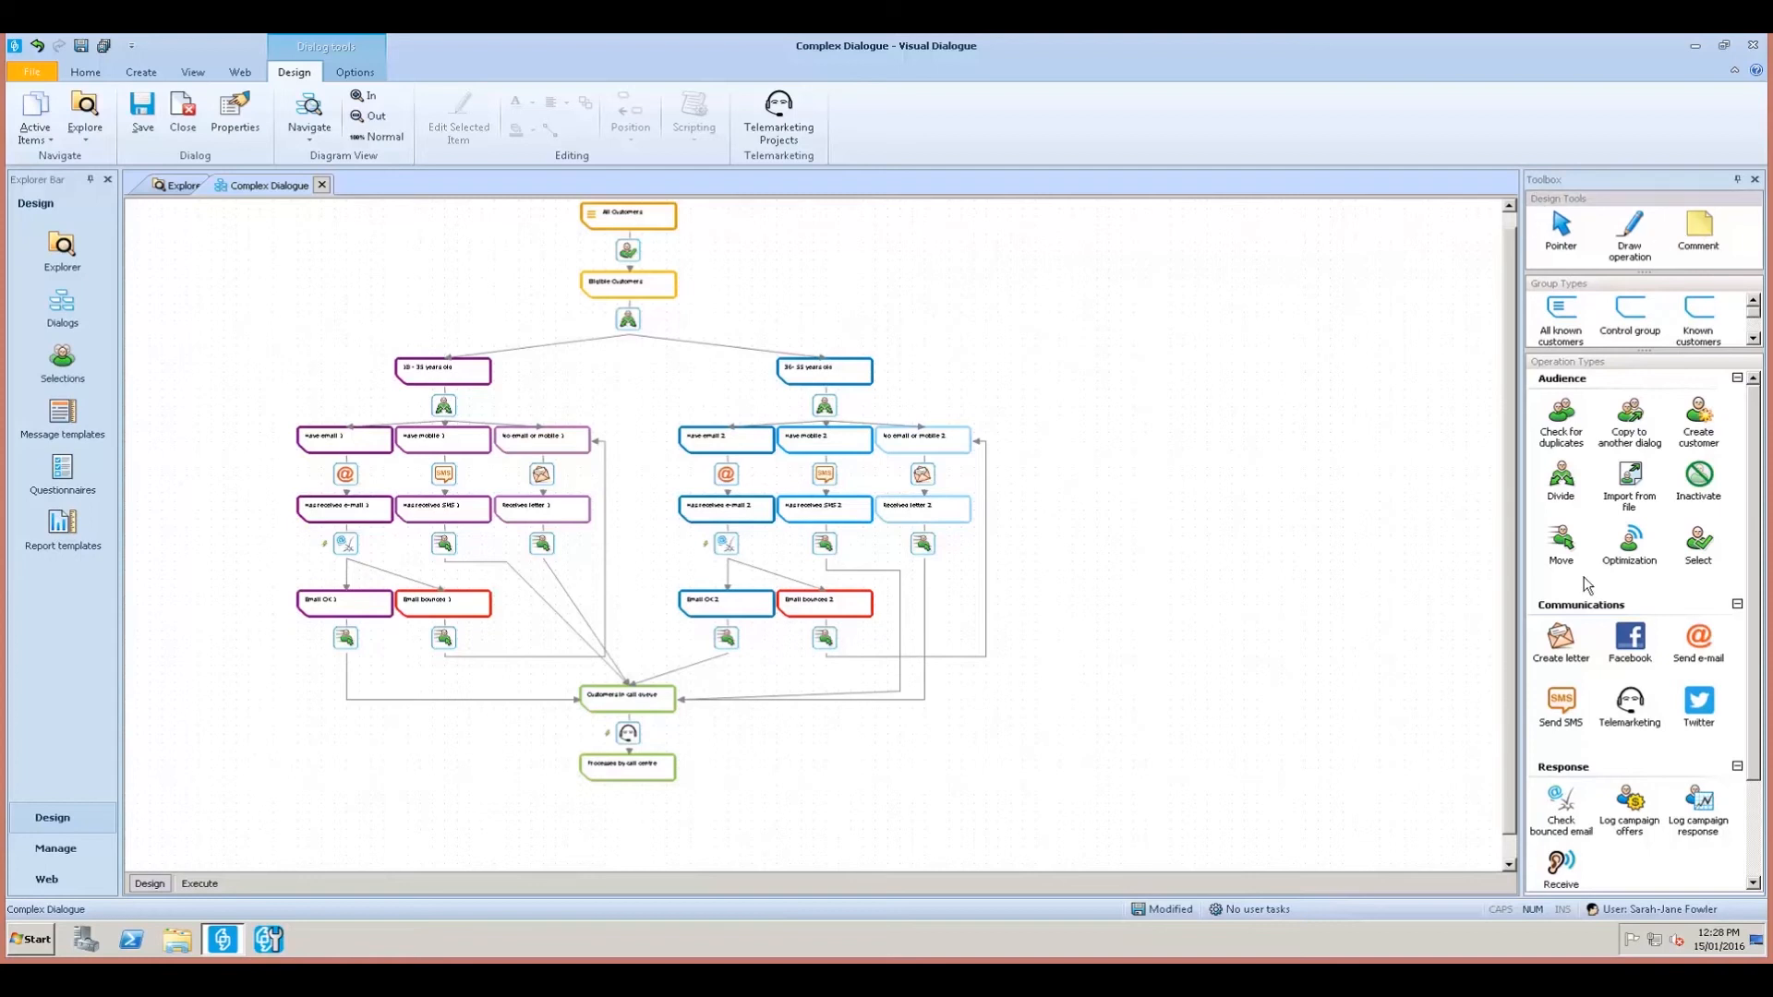
Place a yellow comment note beside All Customers, delete the accidental extra note, and enlarge it.
{"action": "left_click", "coordinate": [1702, 231]}
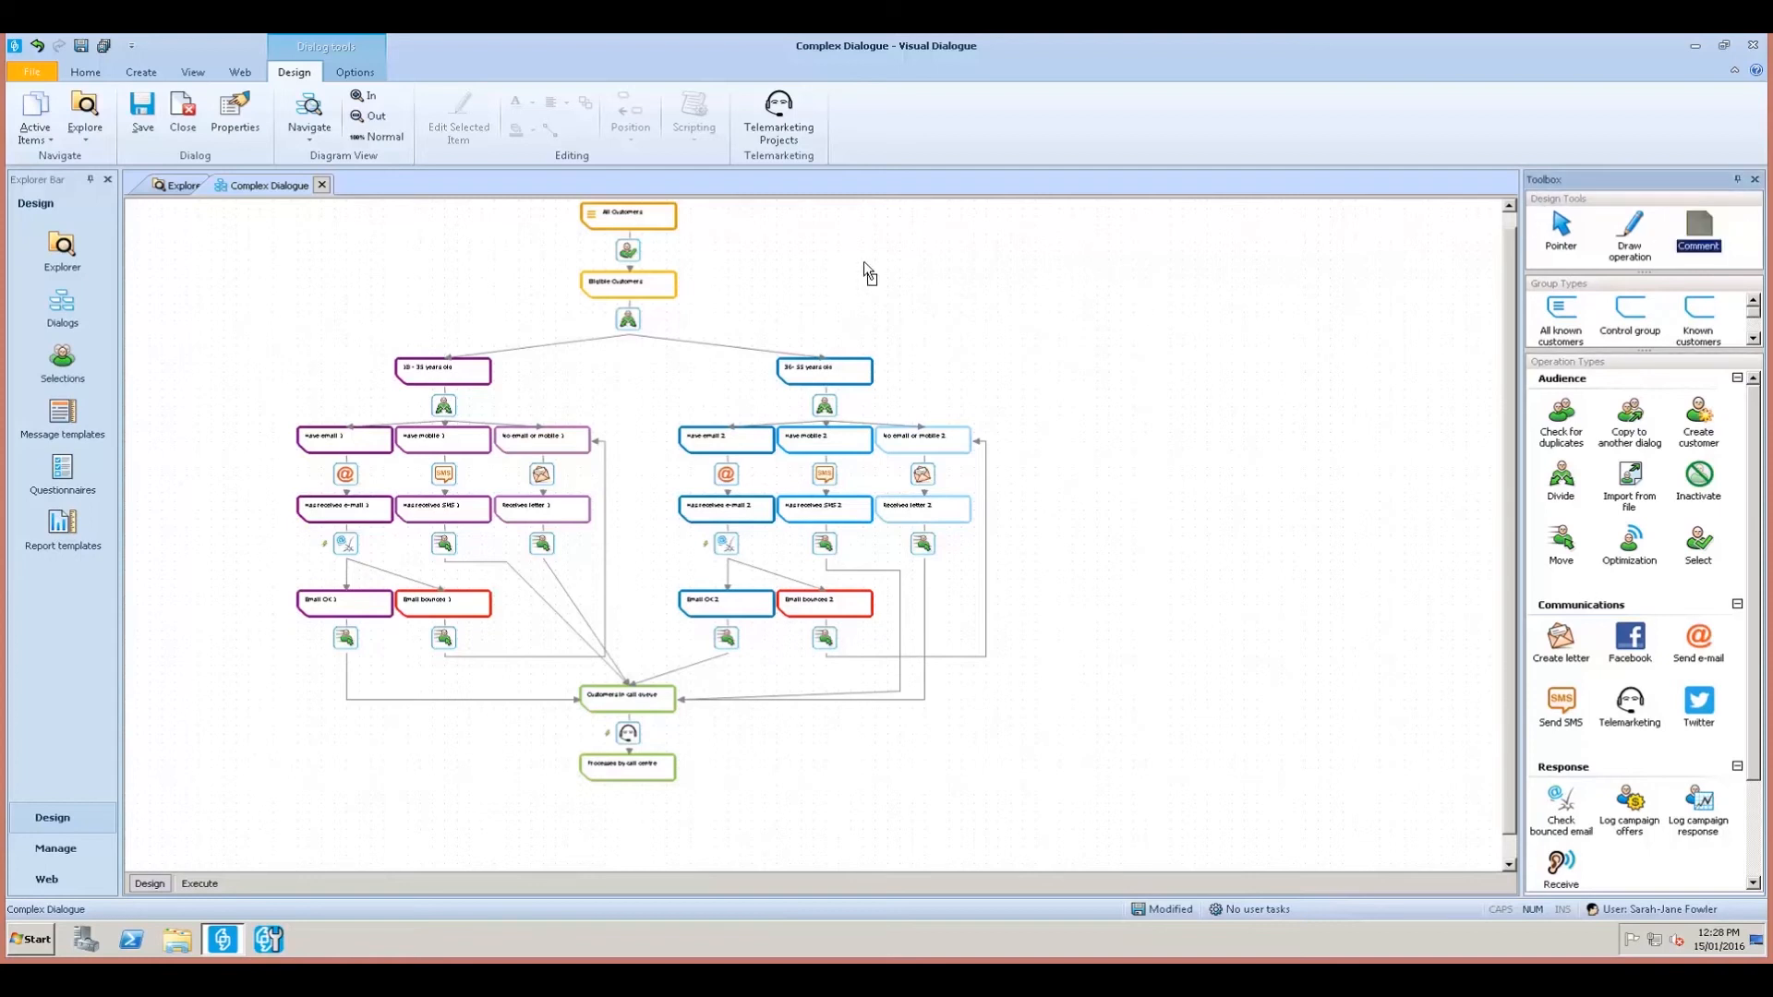
{"action": "left_click", "coordinate": [704, 247]}
{"action": "left_click_drag", "start_coordinate": [724, 263], "coordinate": [724, 238]}
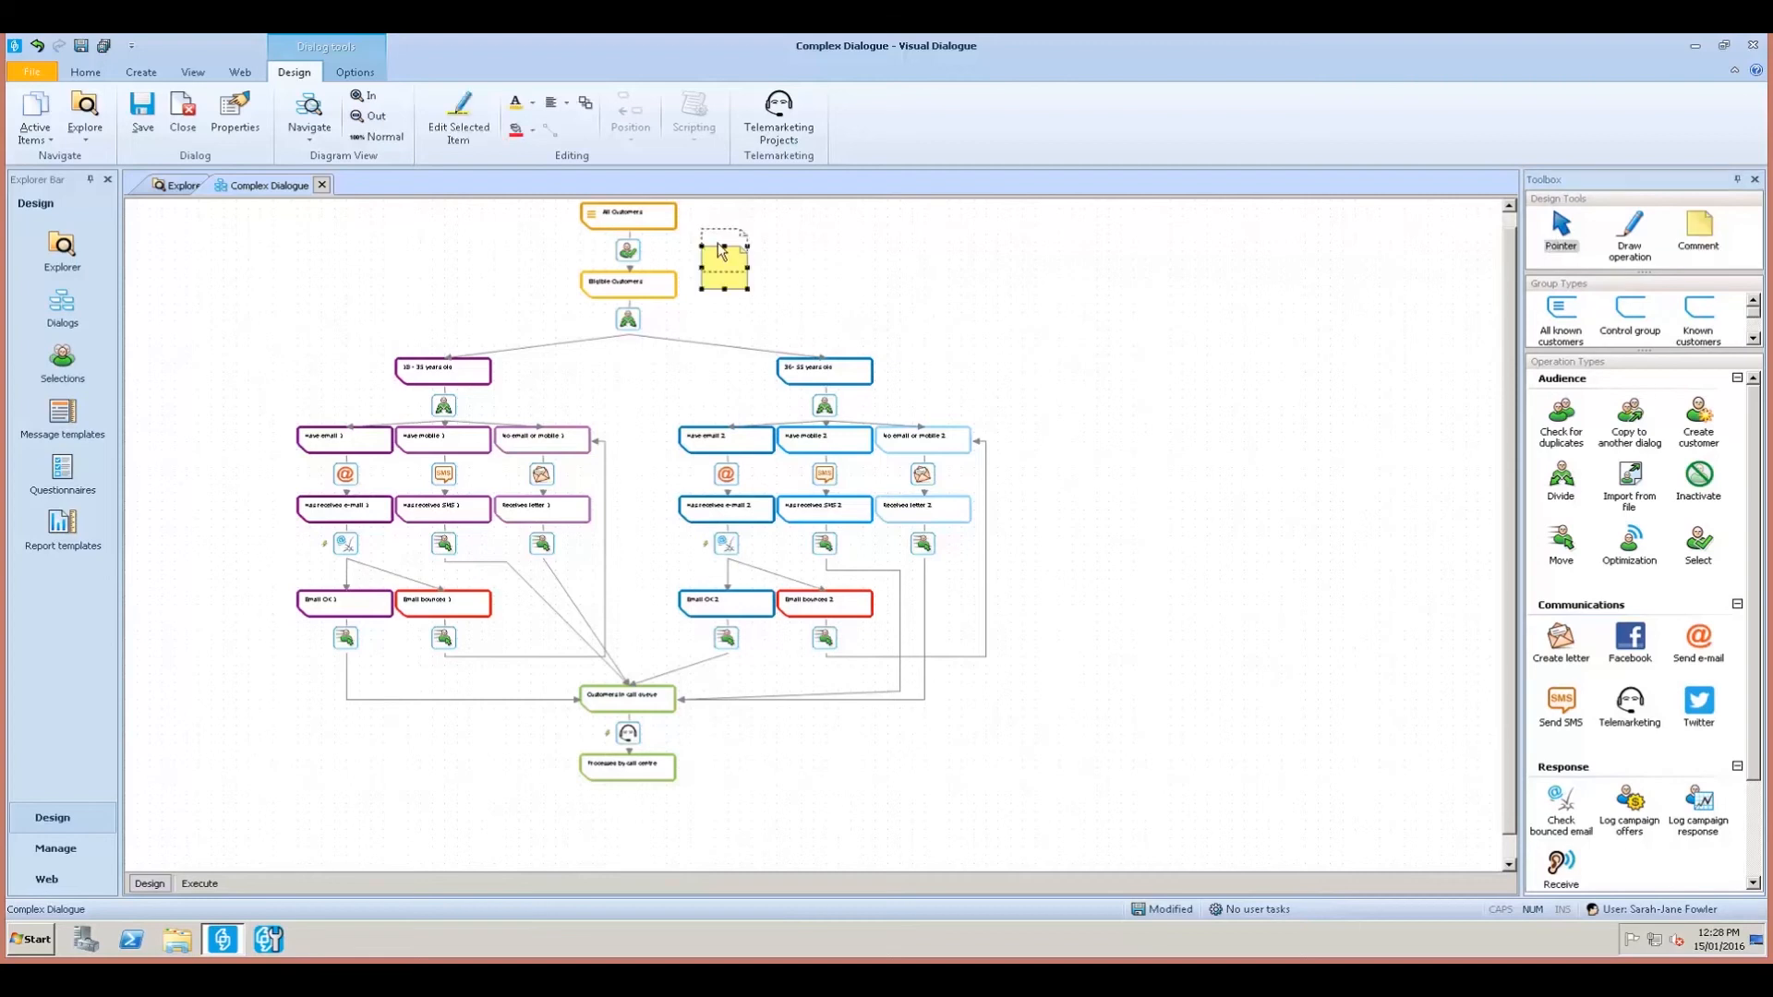
{"action": "left_click", "coordinate": [1707, 240]}
{"action": "left_click", "coordinate": [871, 251]}
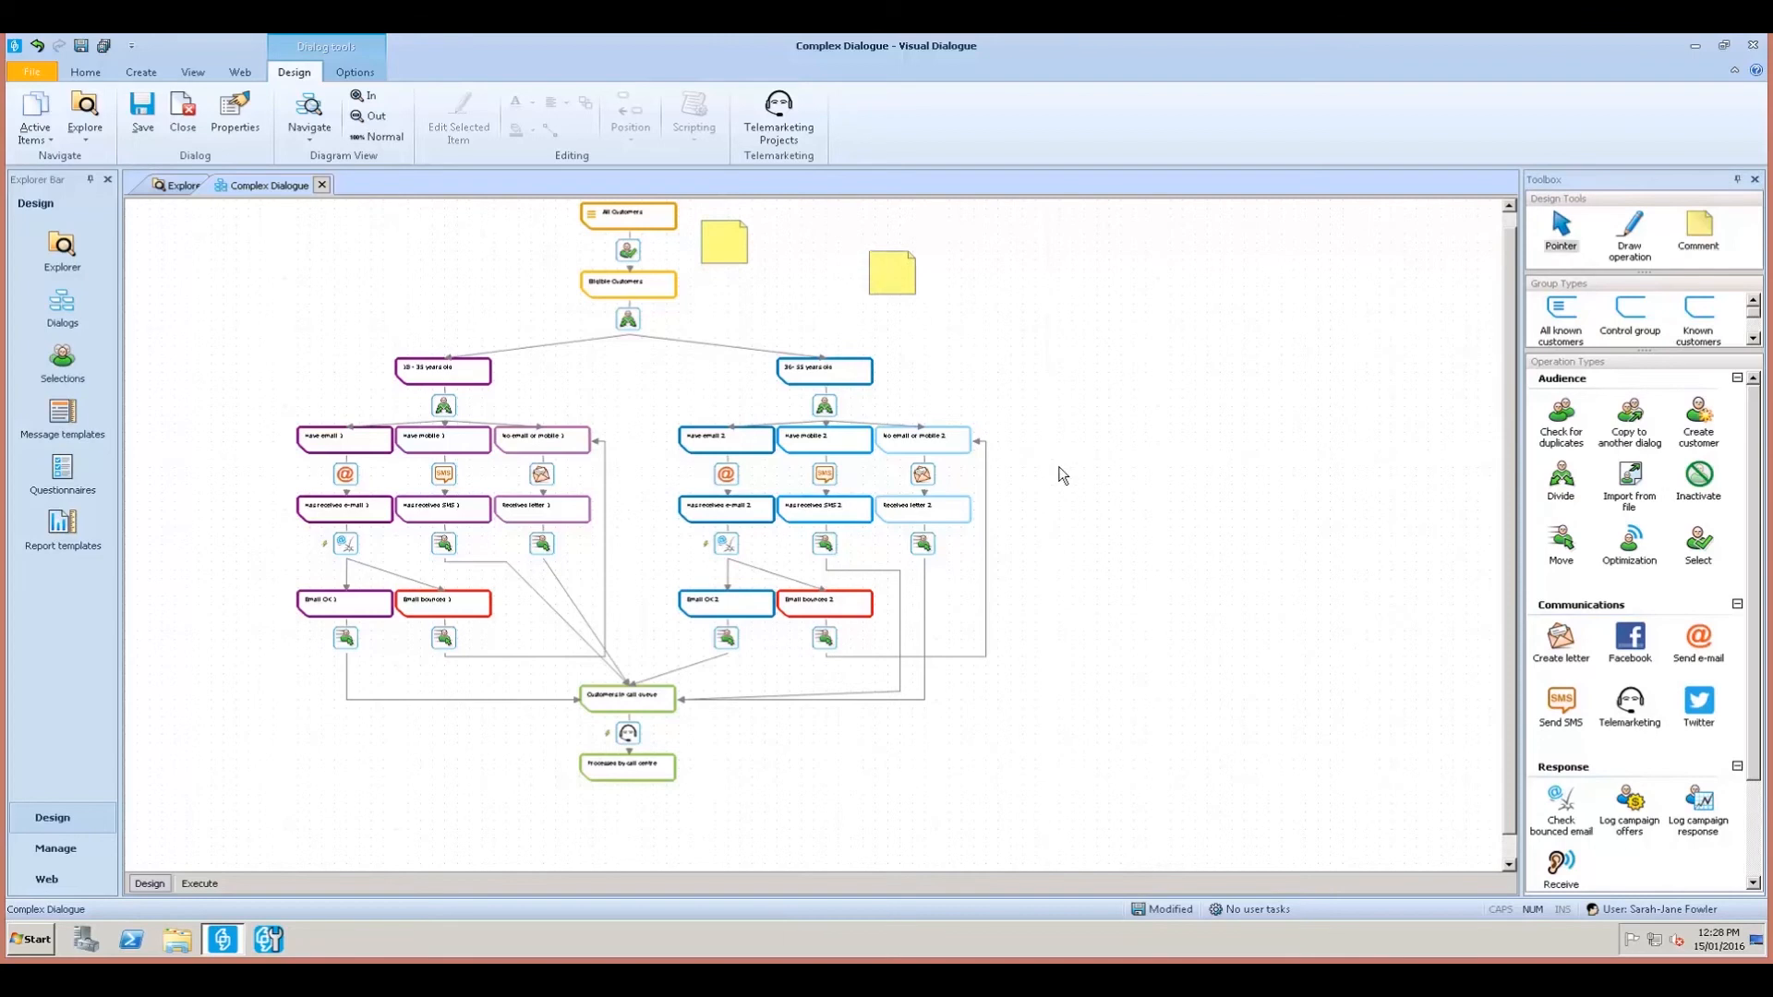
{"action": "key", "text": "Delete"}
{"action": "left_click", "coordinate": [722, 242]}
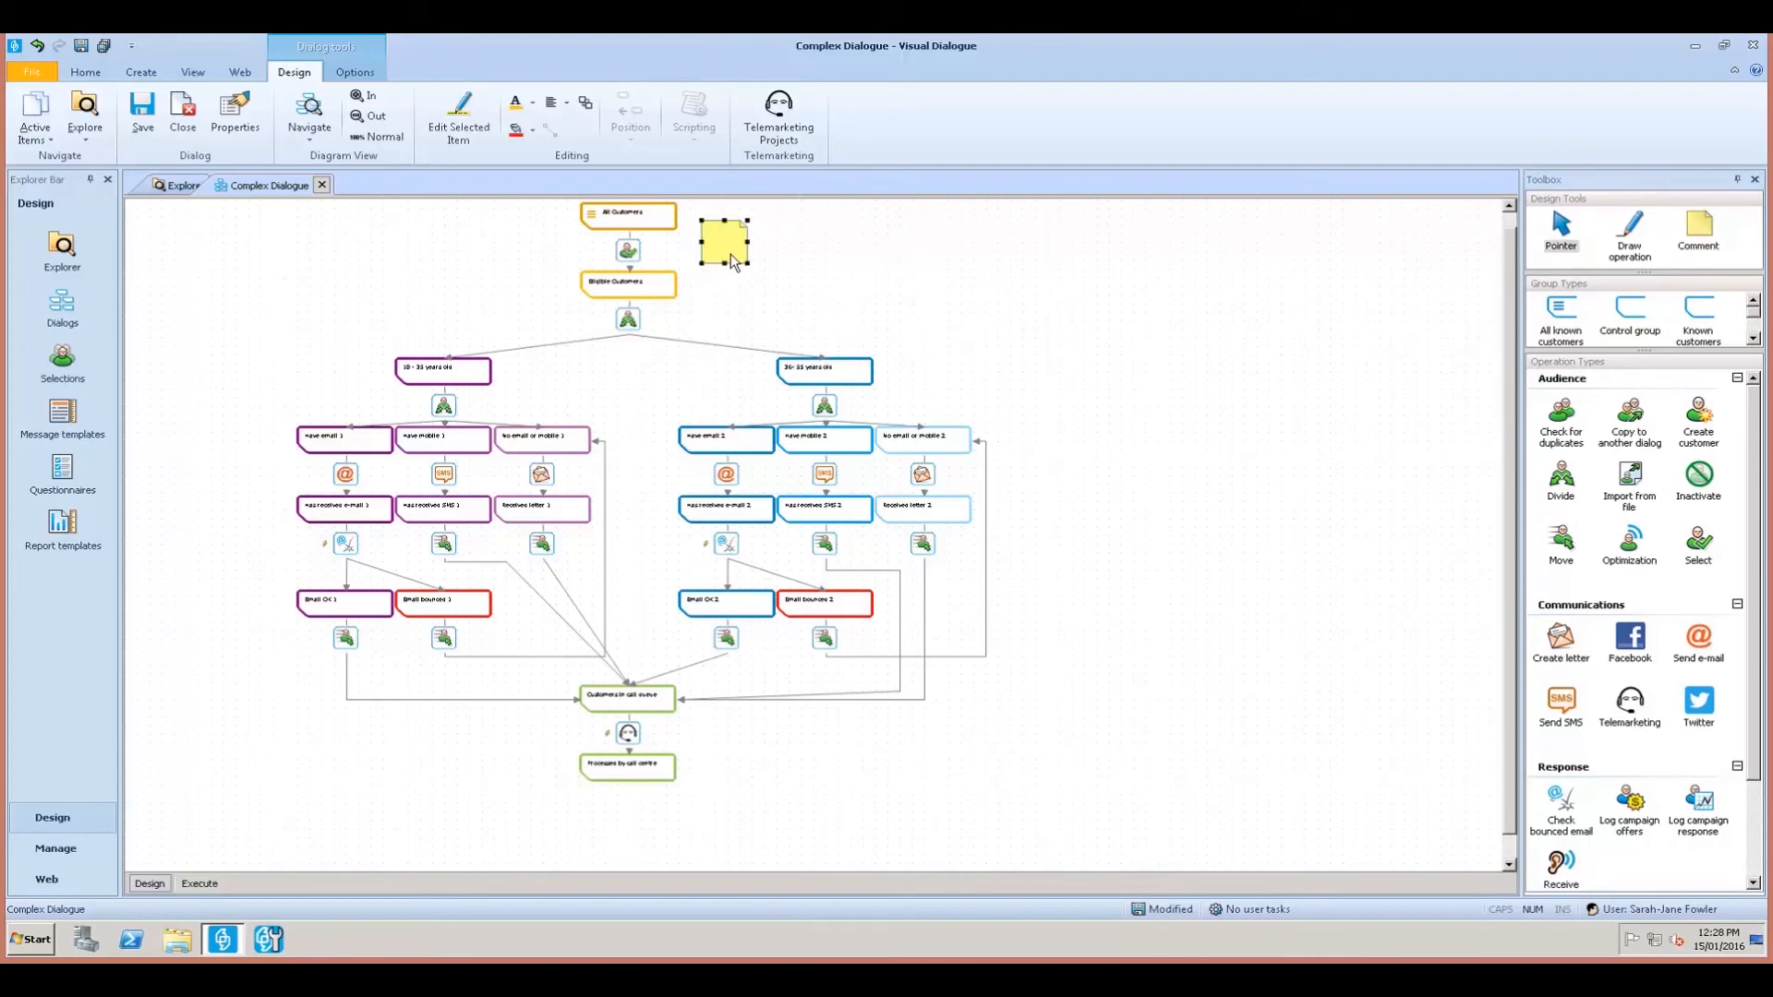
{"action": "left_click_drag", "start_coordinate": [748, 264], "coordinate": [858, 290]}
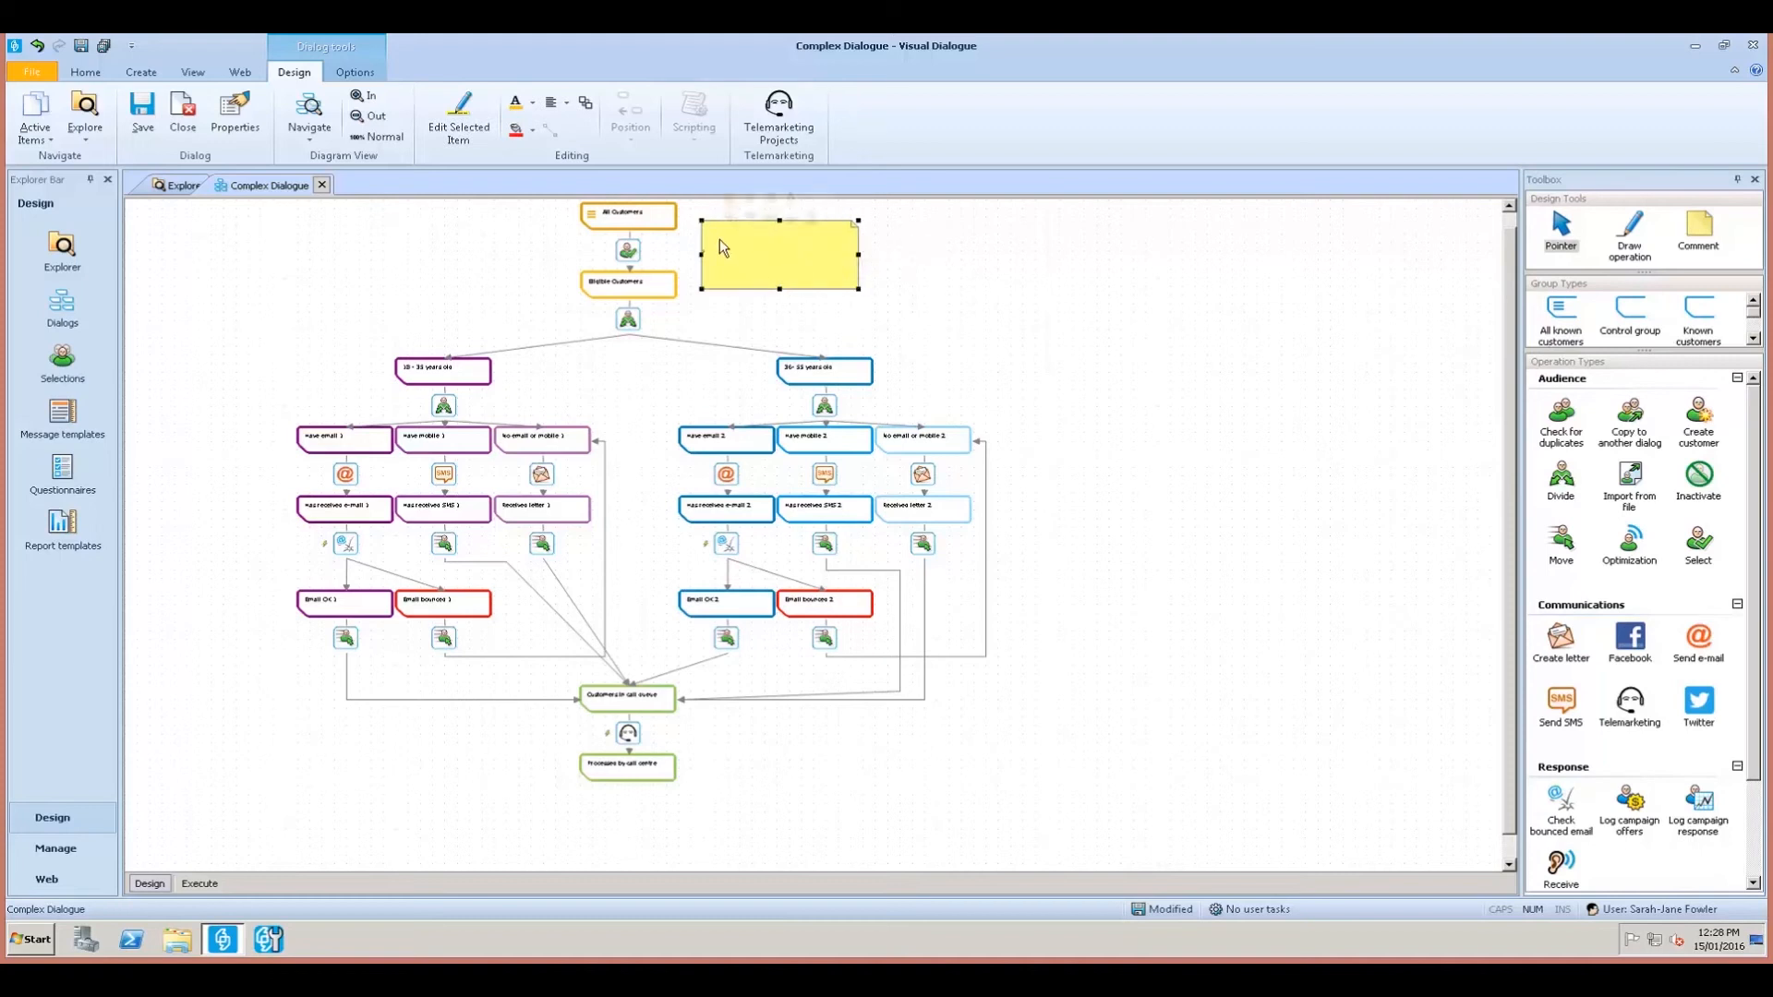
Zoom in, write 'Enter information about the campaign here' in the note, and narrow it.
{"action": "type", "text": "Enter in"}
{"action": "left_click", "coordinate": [359, 96]}
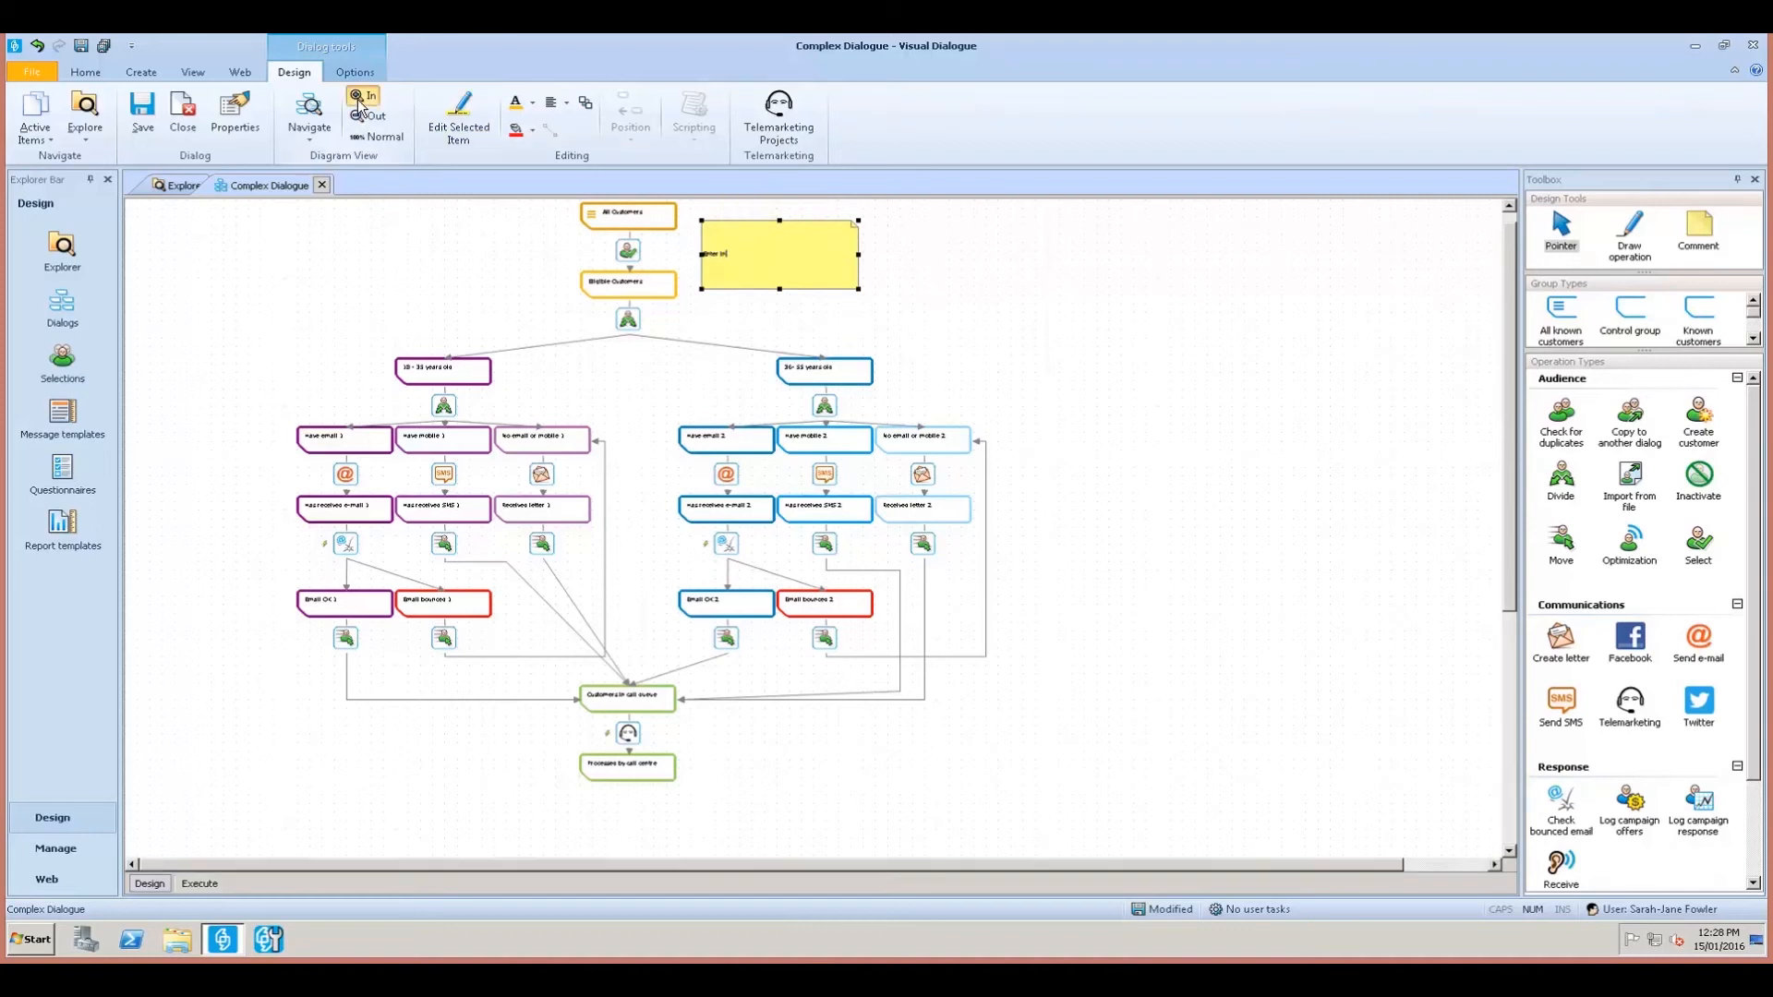
{"action": "left_click", "coordinate": [1003, 262]}
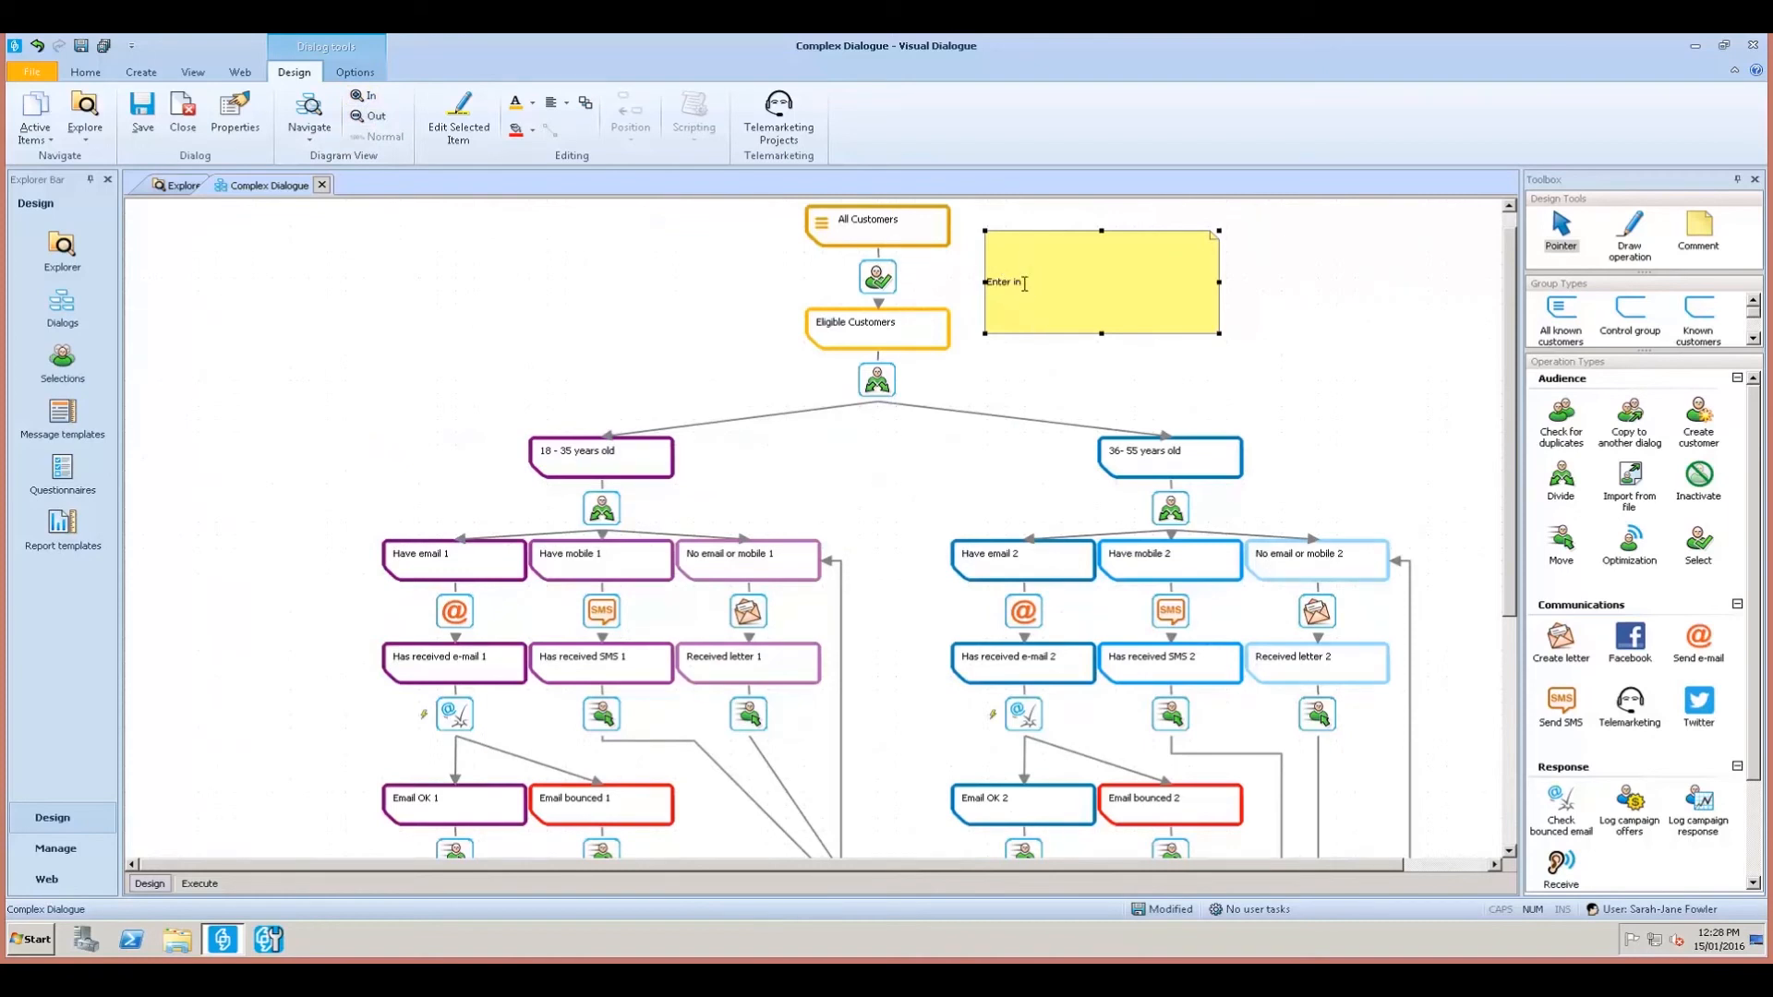
{"action": "type", "text": "formation about the campaign here"}
{"action": "left_click_drag", "start_coordinate": [1219, 332], "coordinate": [1165, 334]}
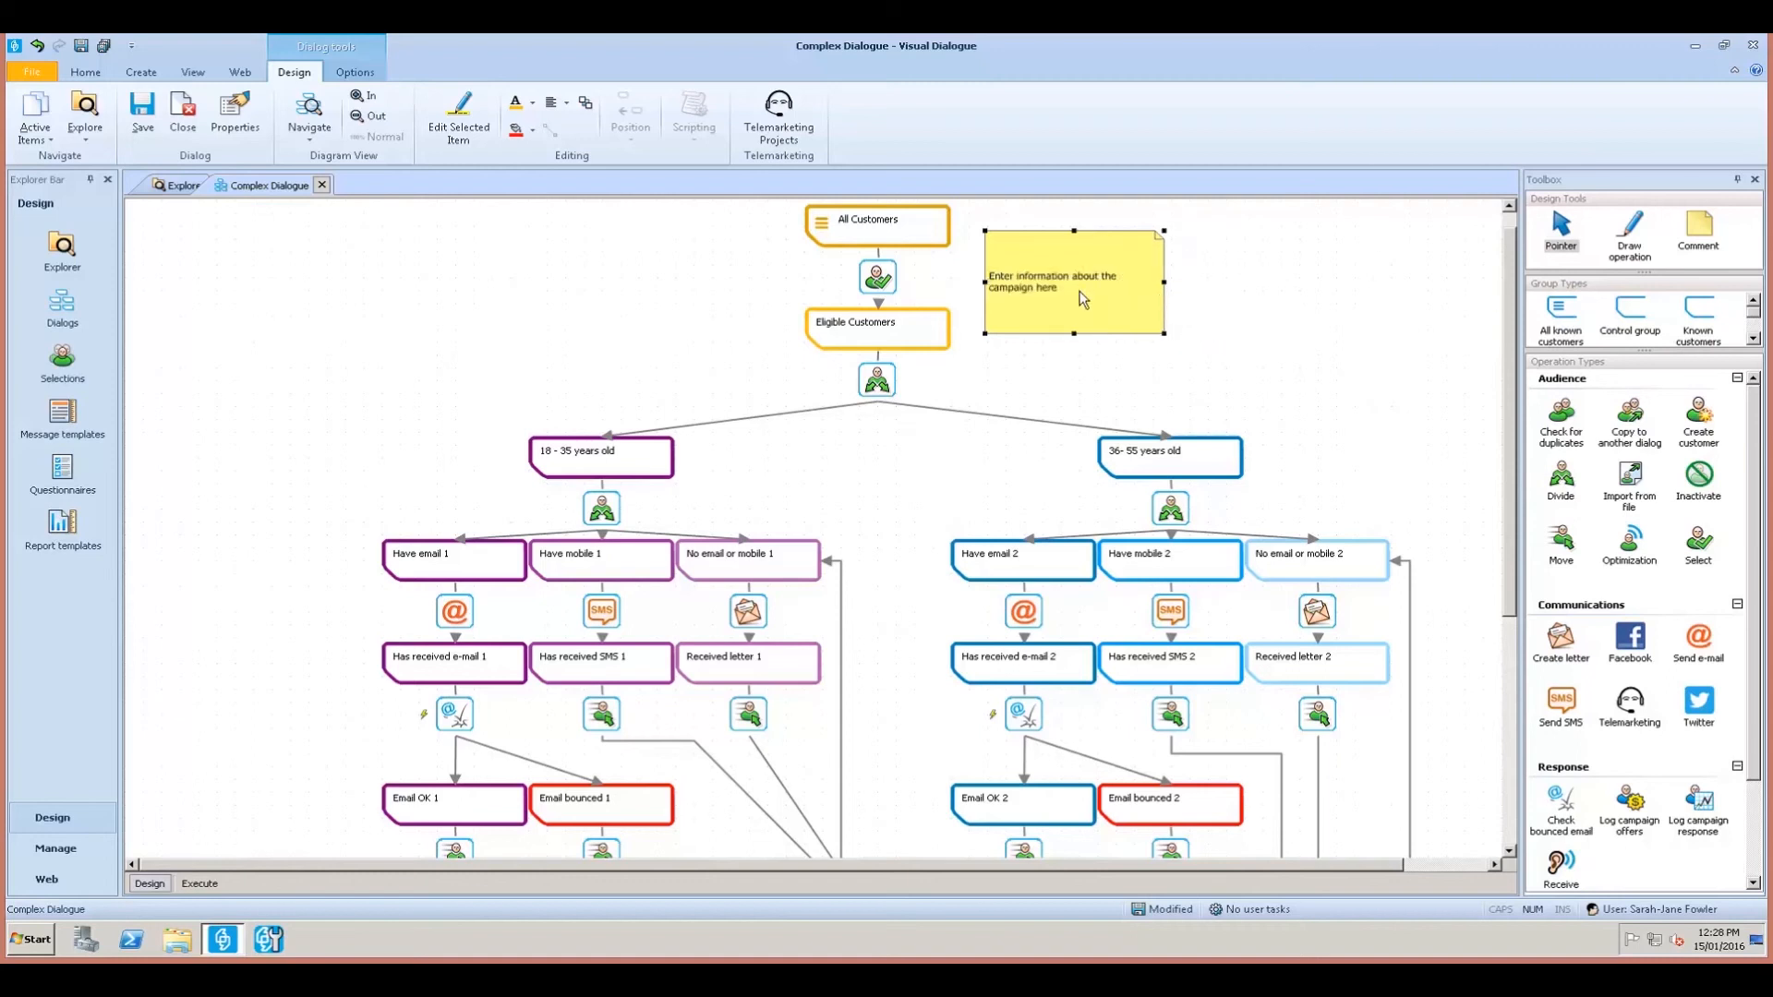
{"action": "left_click", "coordinate": [1080, 294]}
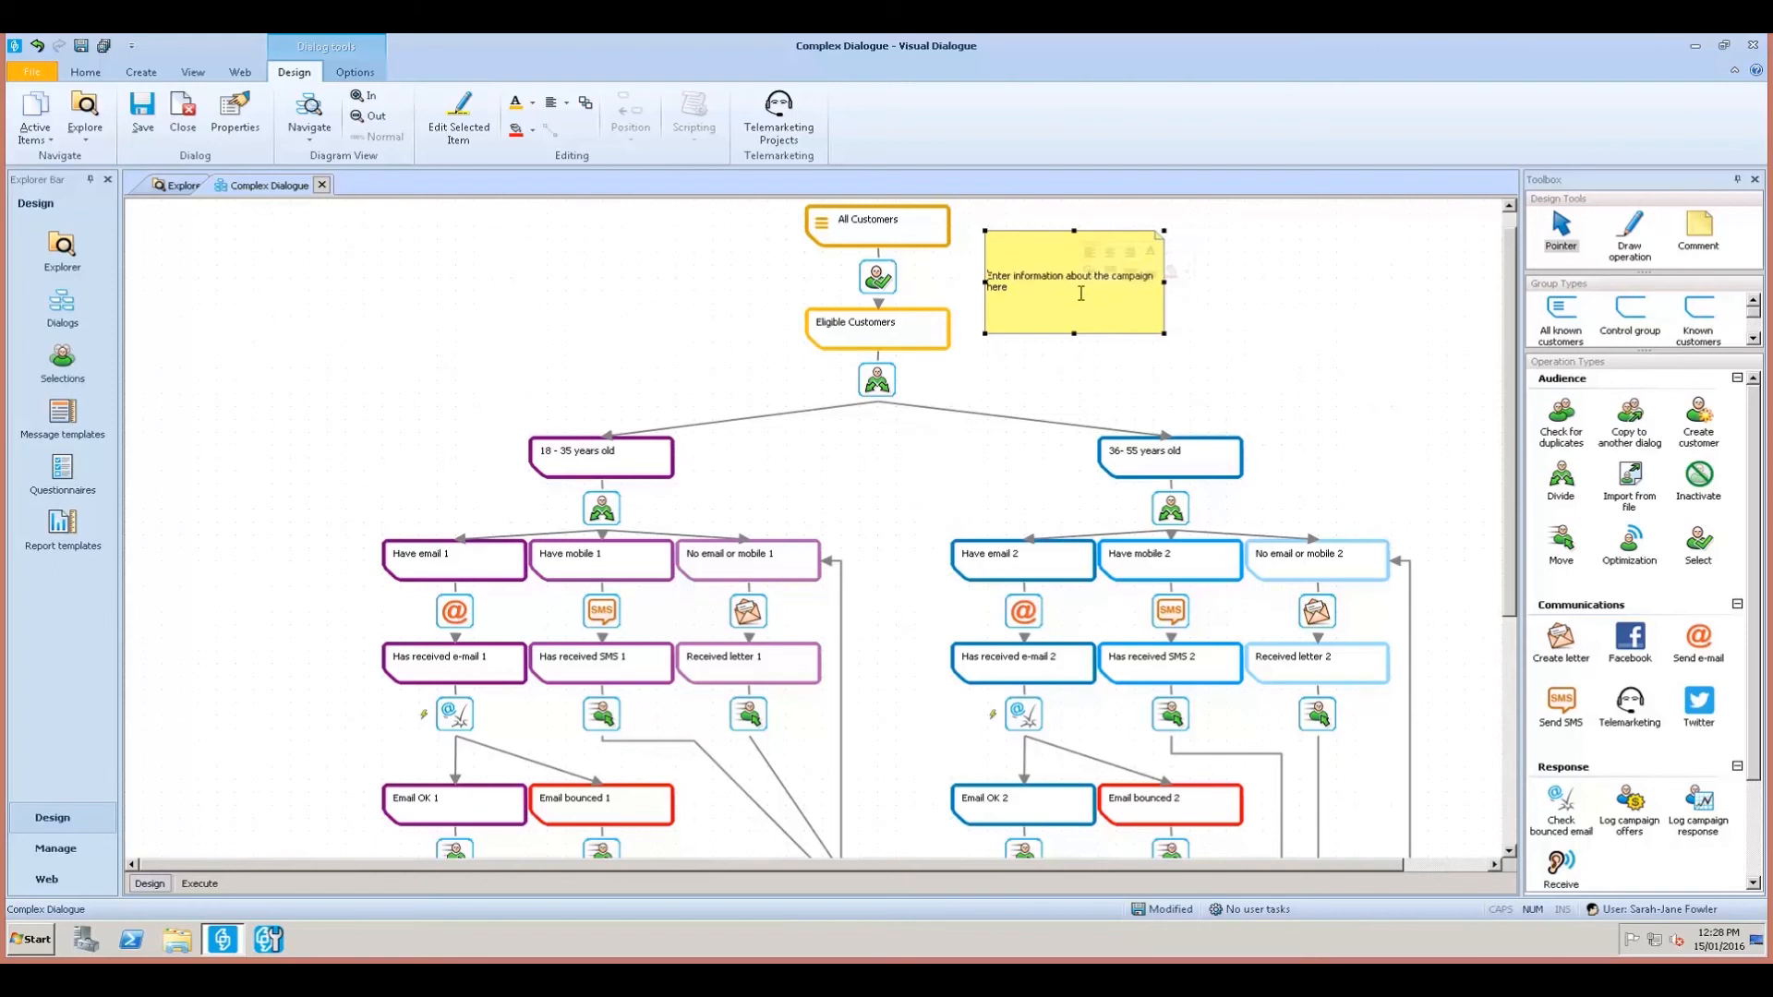
Add 'Such as eligible customers, how often the campaign/dialogue is run... etc' to the note.
{"action": "left_click", "coordinate": [1015, 303]}
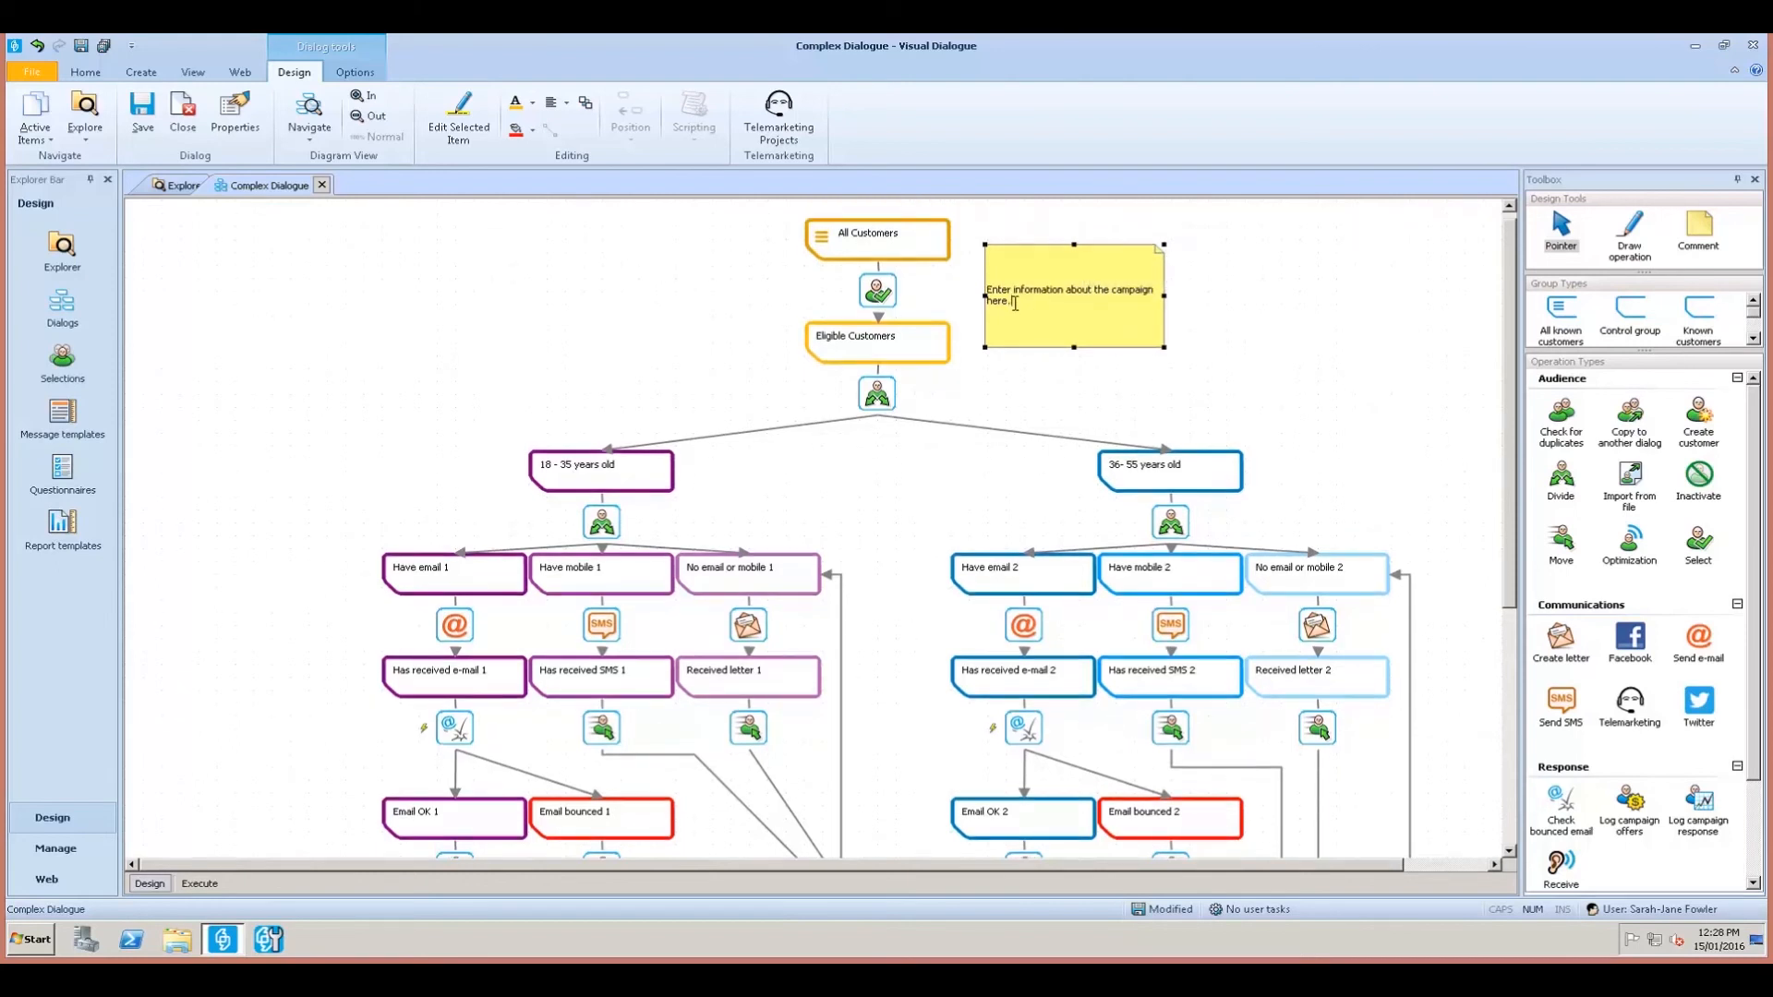
{"action": "type", "text": "Suchuas eligible customers, how o"}
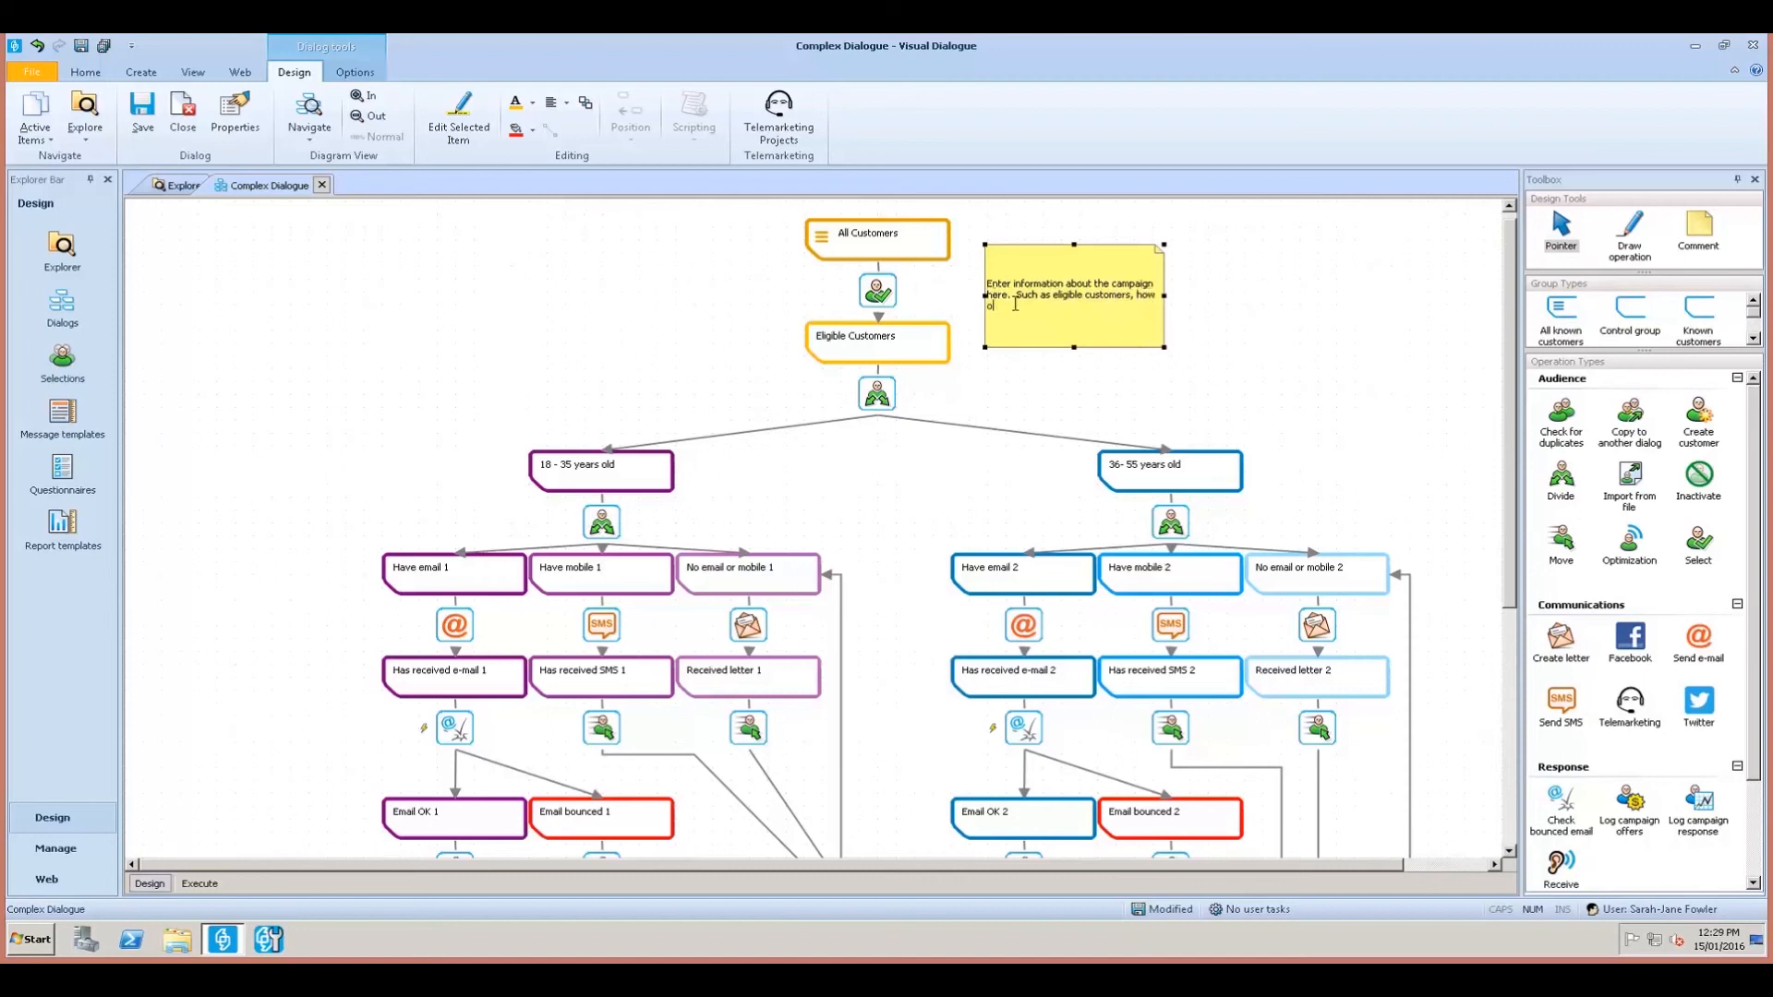
{"action": "type", "text": "ften the camap"}
{"action": "key", "text": "BackSpace"}
{"action": "key", "text": "BackSpace"}
{"action": "type", "text": "paign/dialogue is run..."}
{"action": "key", "text": "Return"}
{"action": "type", "text": "etc"}
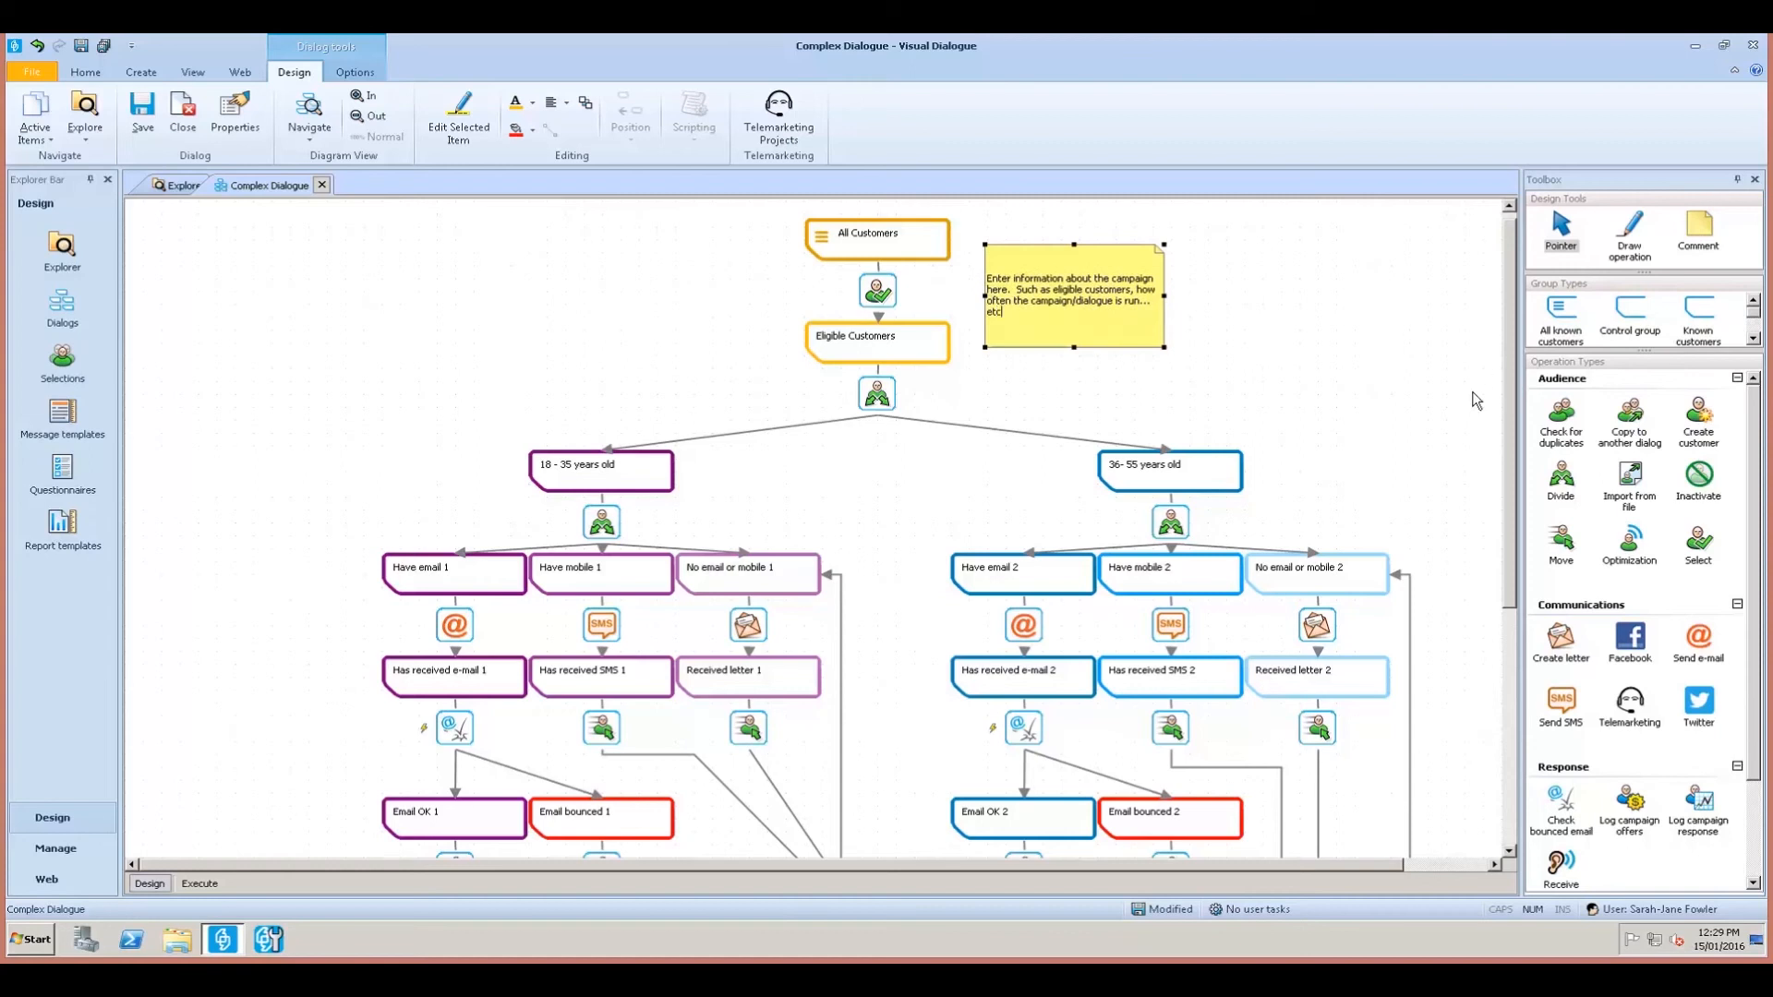
{"action": "left_click", "coordinate": [1388, 373]}
{"action": "scroll", "coordinate": [1388, 378], "scroll_direction": "down", "scroll_amount": 2}
Draw a tall comment between the age branches reading 'Customers are sent an email, SMS or letter depending on their preference'.
{"action": "left_click", "coordinate": [1696, 233]}
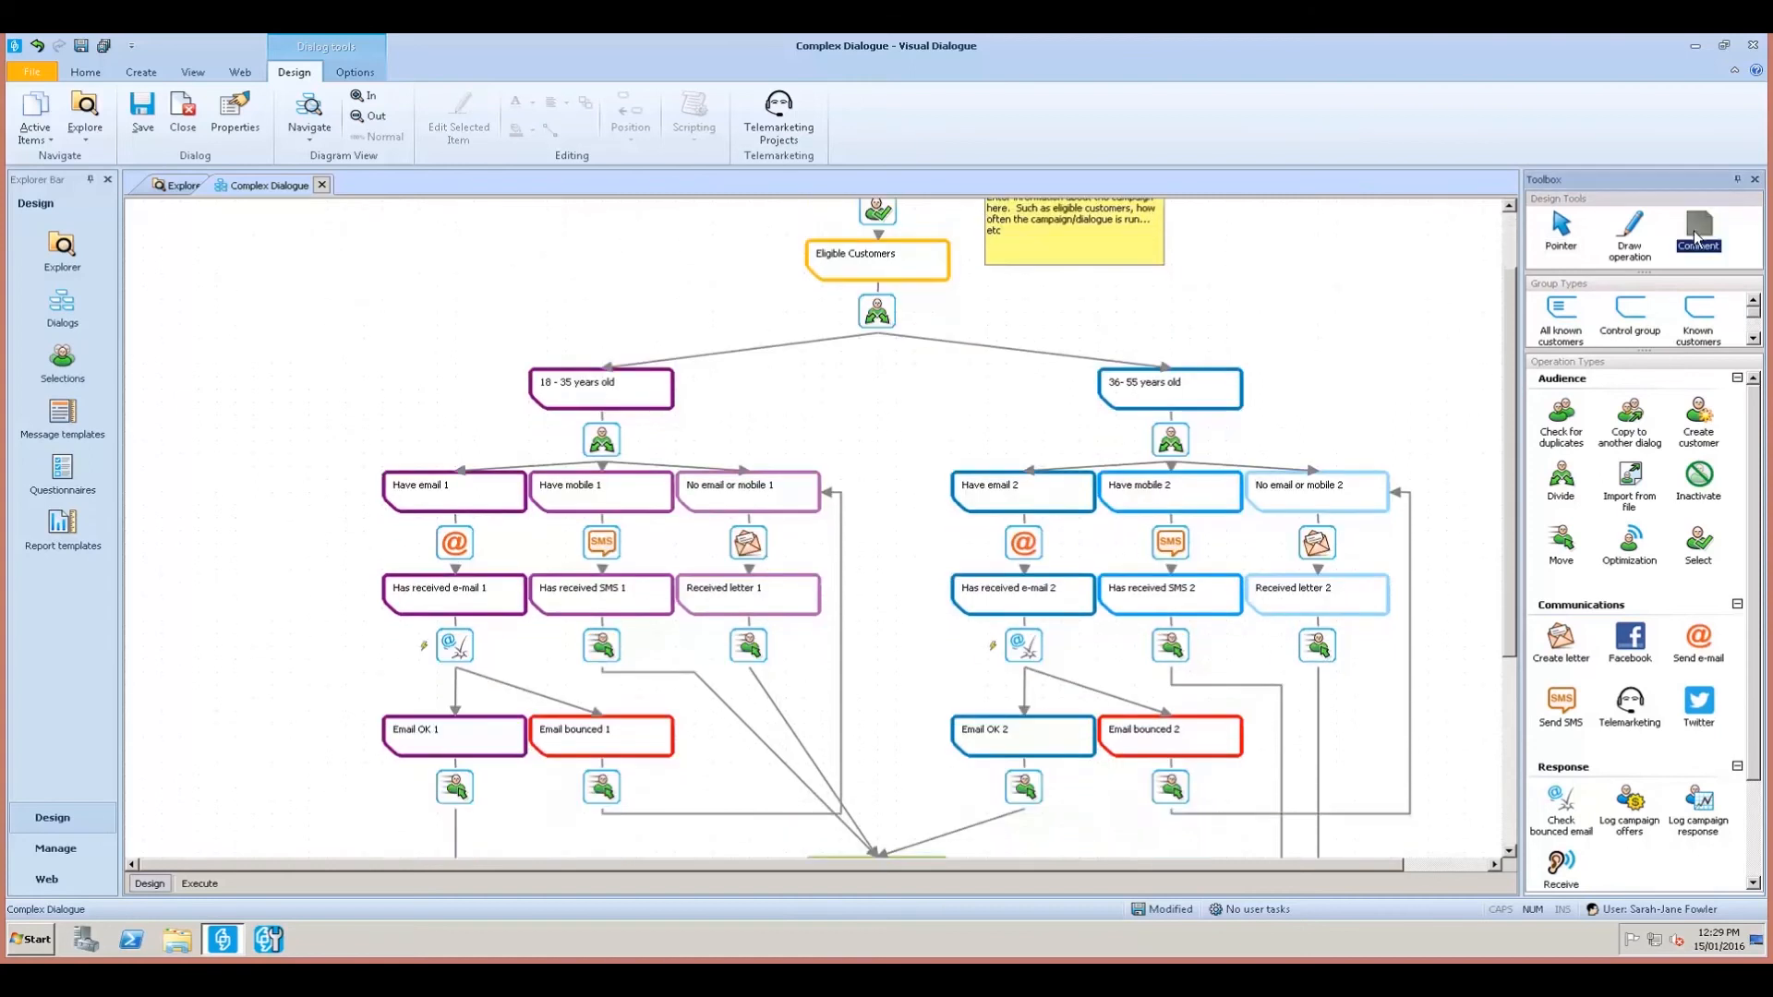
{"action": "left_click_drag", "start_coordinate": [848, 487], "coordinate": [932, 607]}
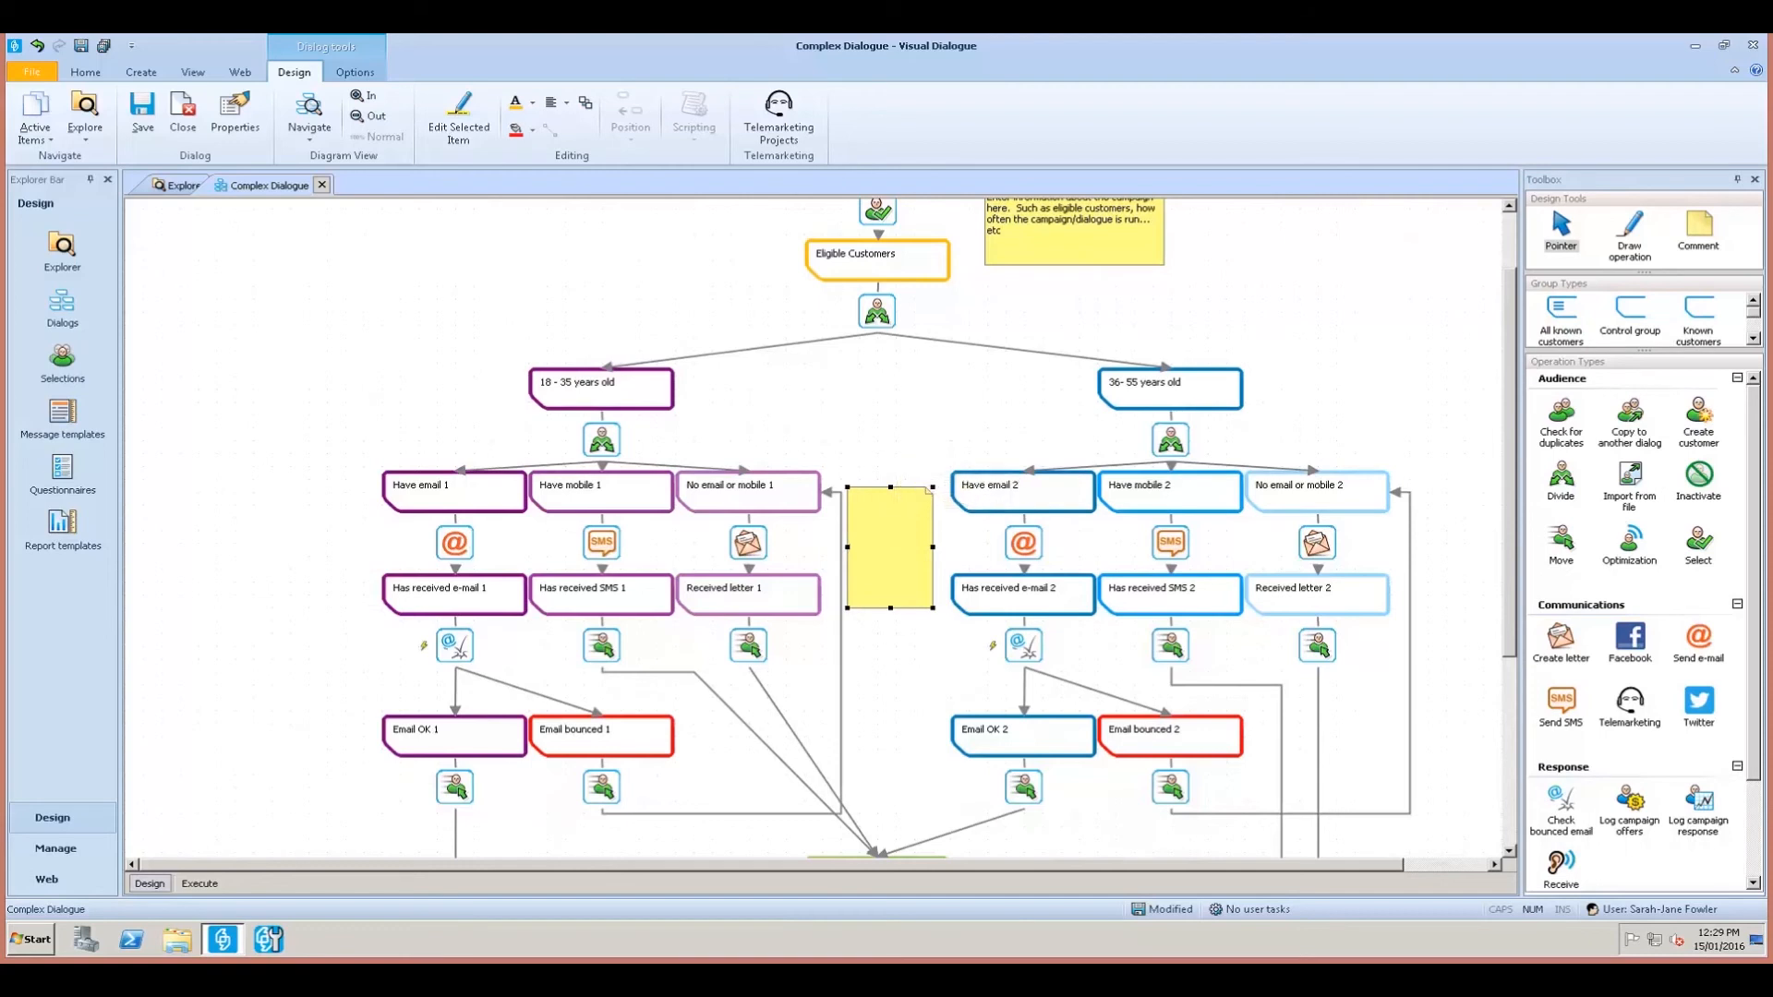
{"action": "type", "text": "Customers are sent an email, SMS or letter depending on their"}
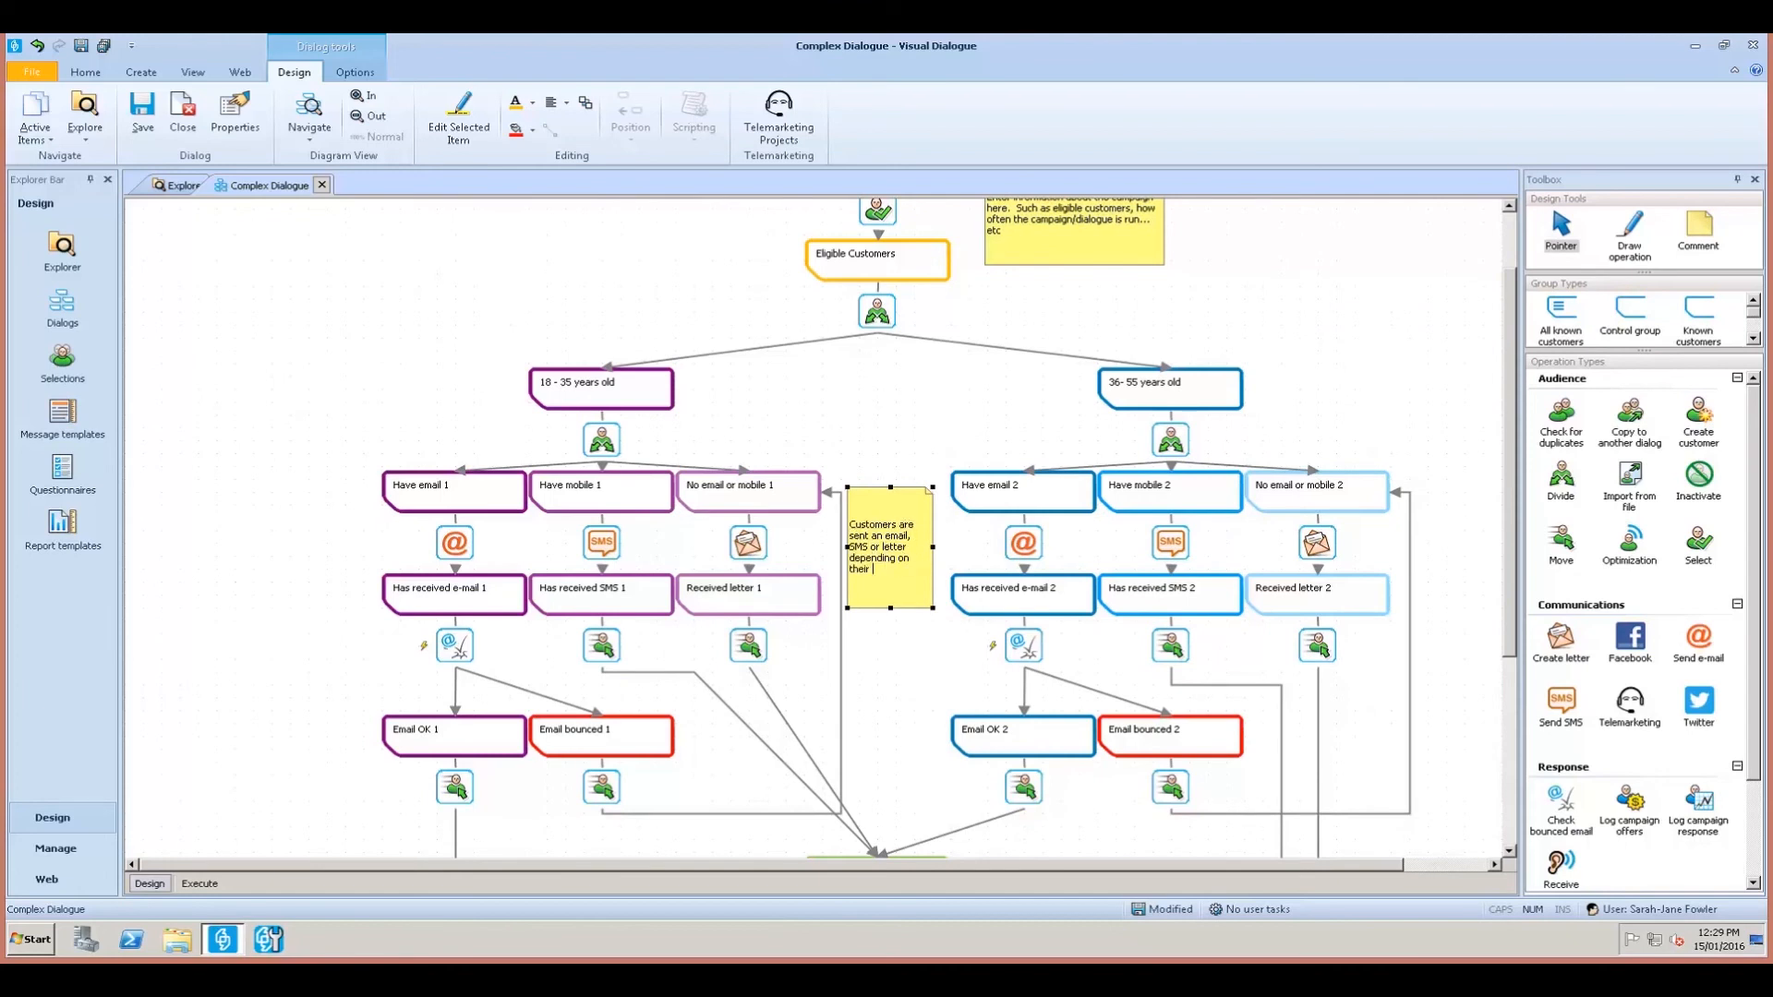
{"action": "type", "text": " preference."}
{"action": "scroll", "coordinate": [1187, 517], "scroll_direction": "down", "scroll_amount": 3}
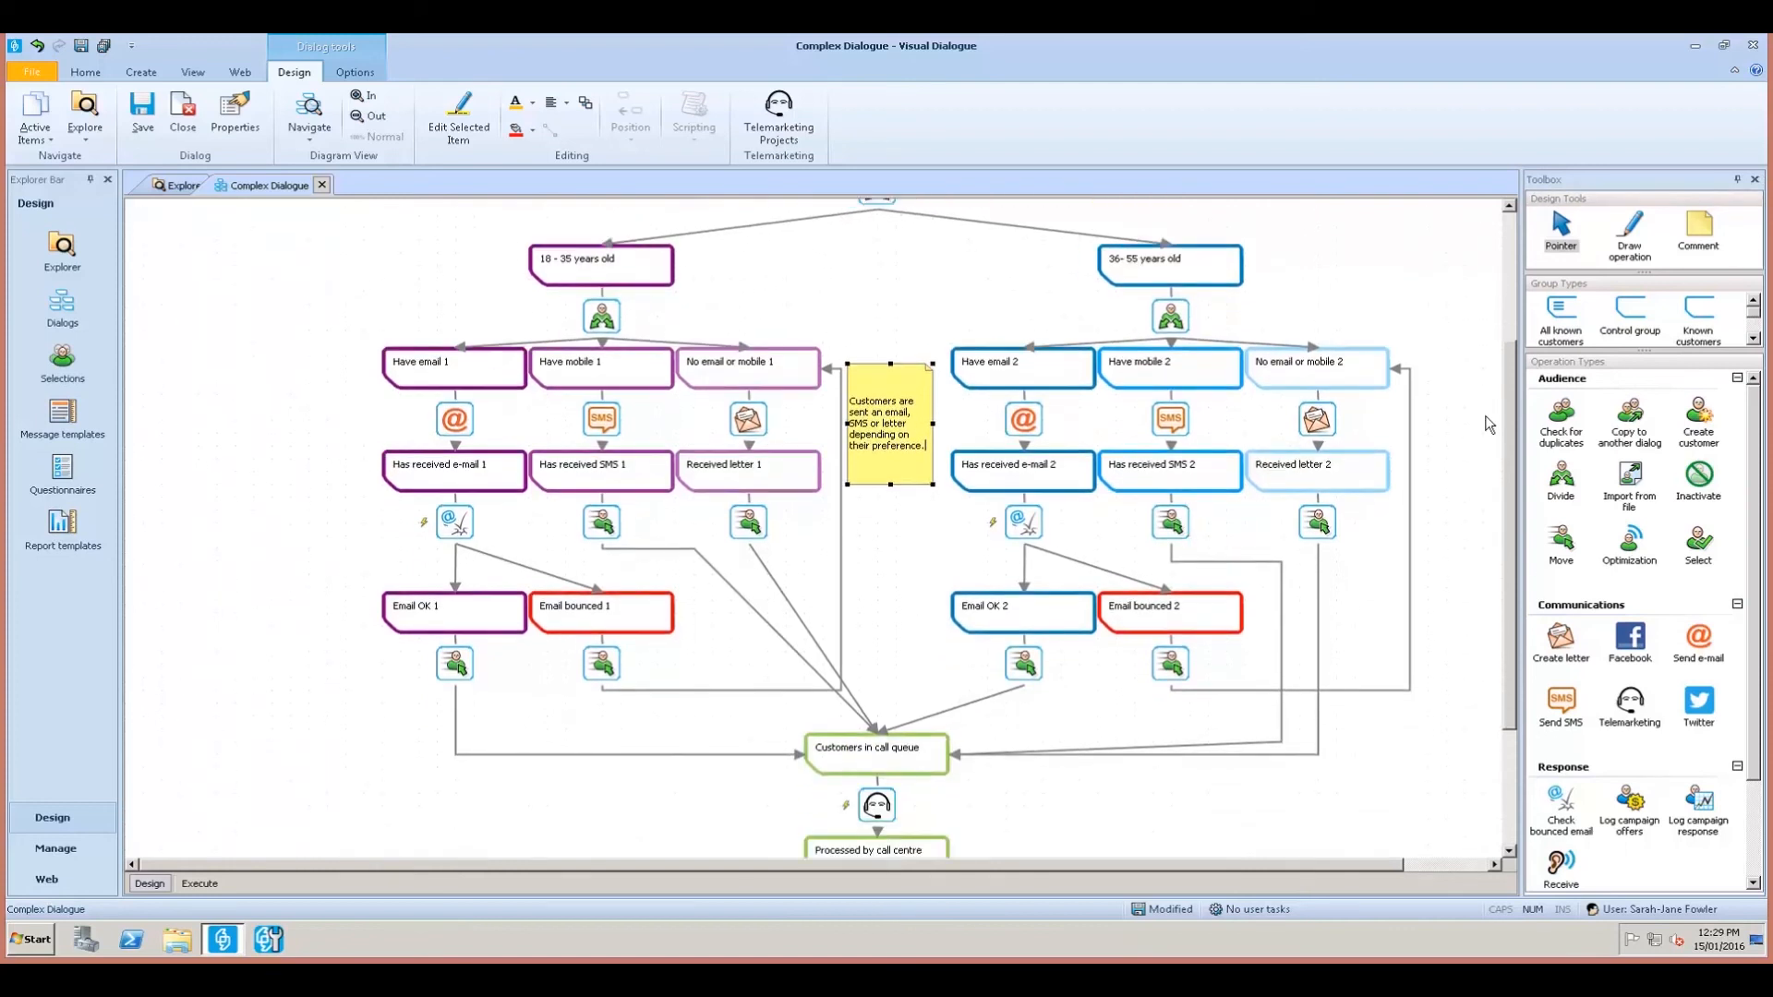
{"action": "left_click", "coordinate": [1699, 226]}
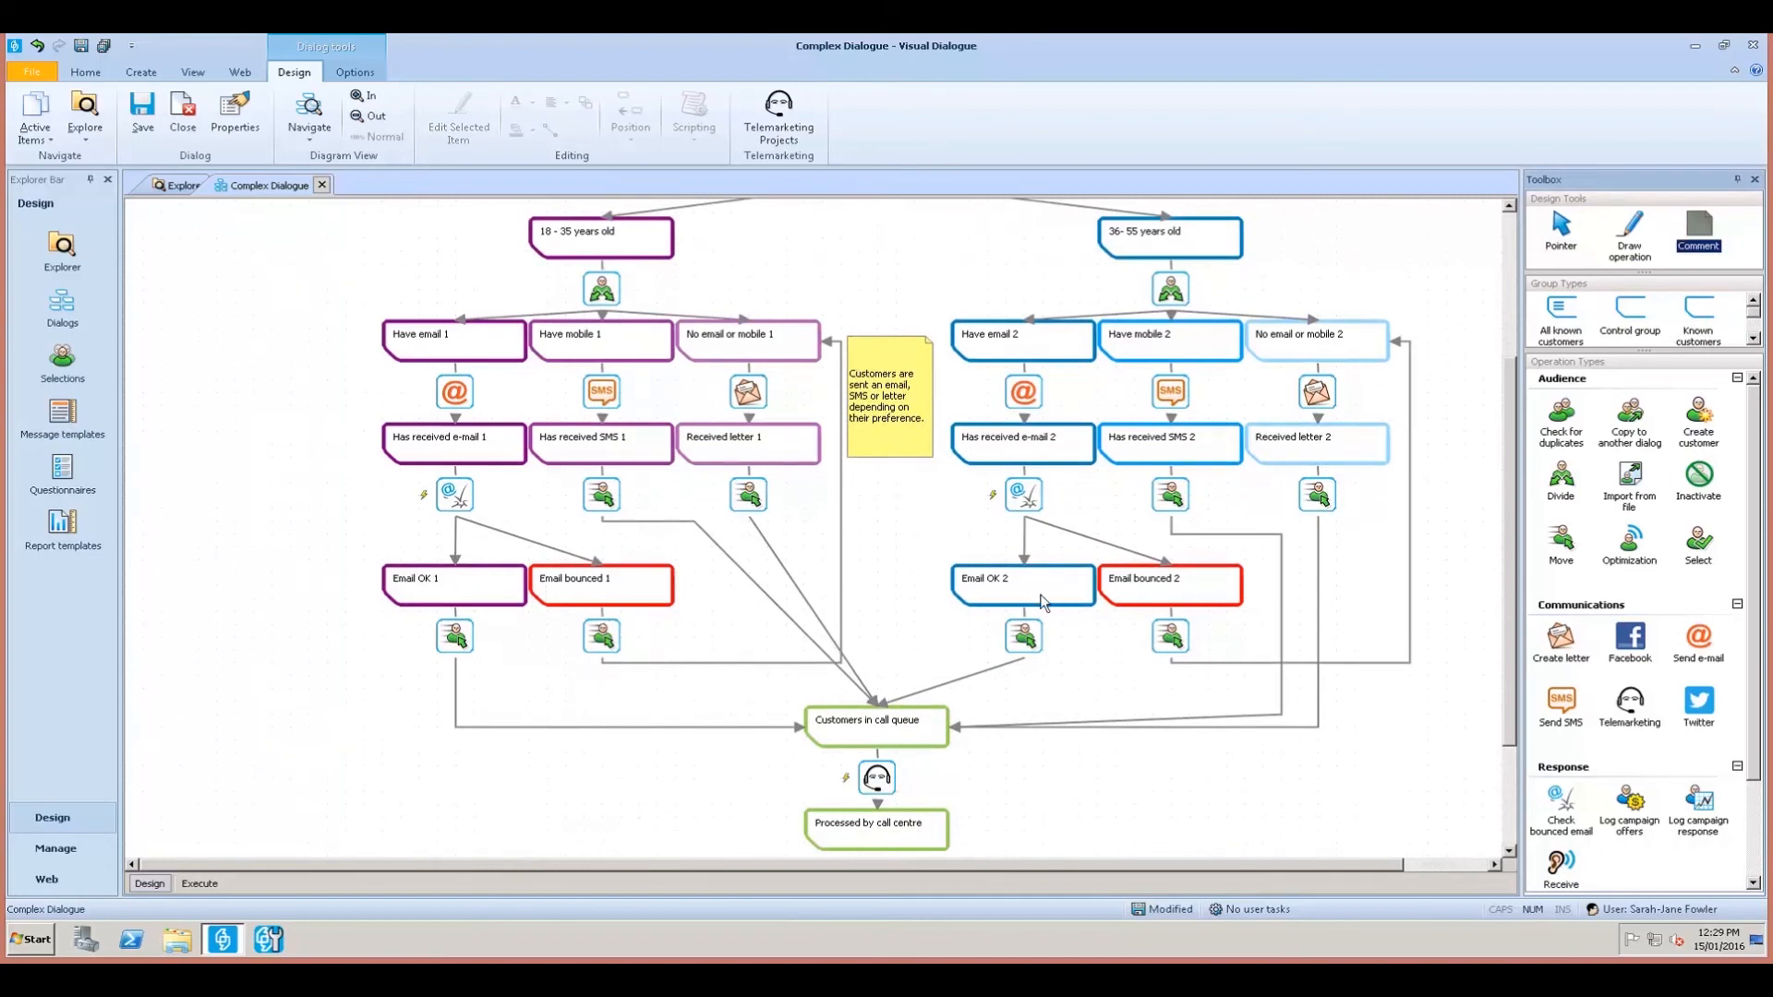
Draw a comment below the previous note reading 'Bounced emails will be redirected to customer group that receives a letter'.
{"action": "left_click_drag", "start_coordinate": [849, 552], "coordinate": [933, 638]}
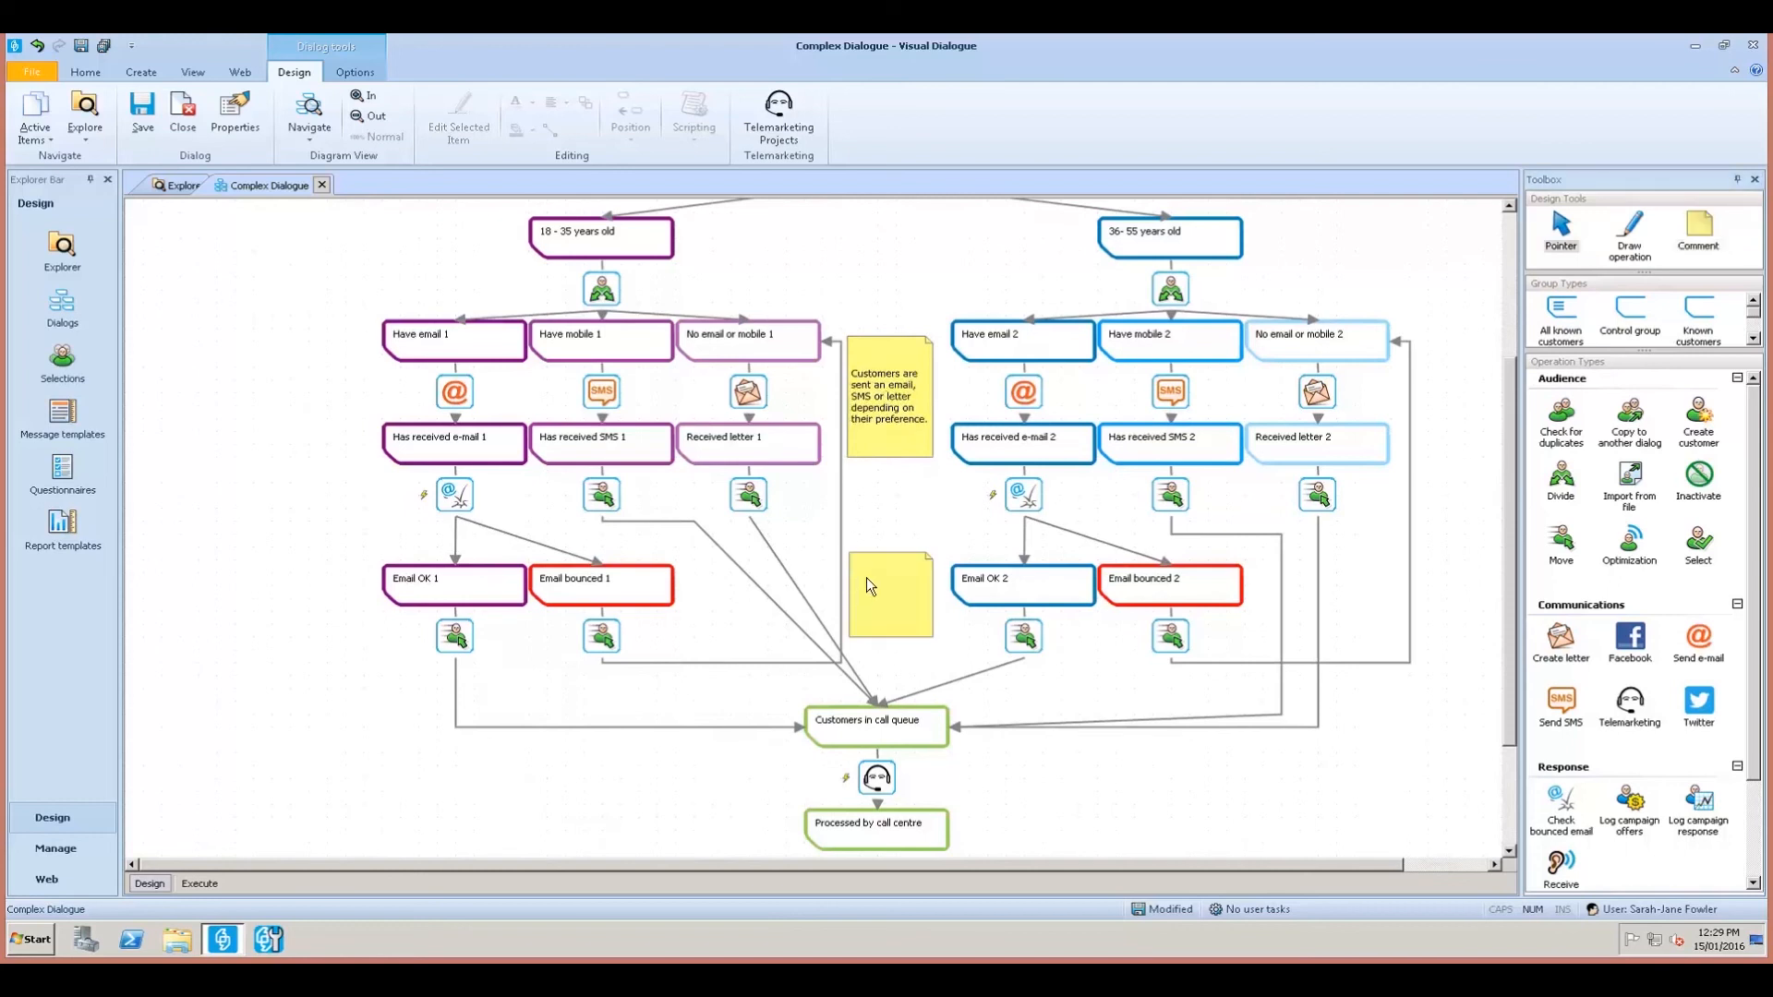
{"action": "type", "text": "Bounced emails will be redirected to "}
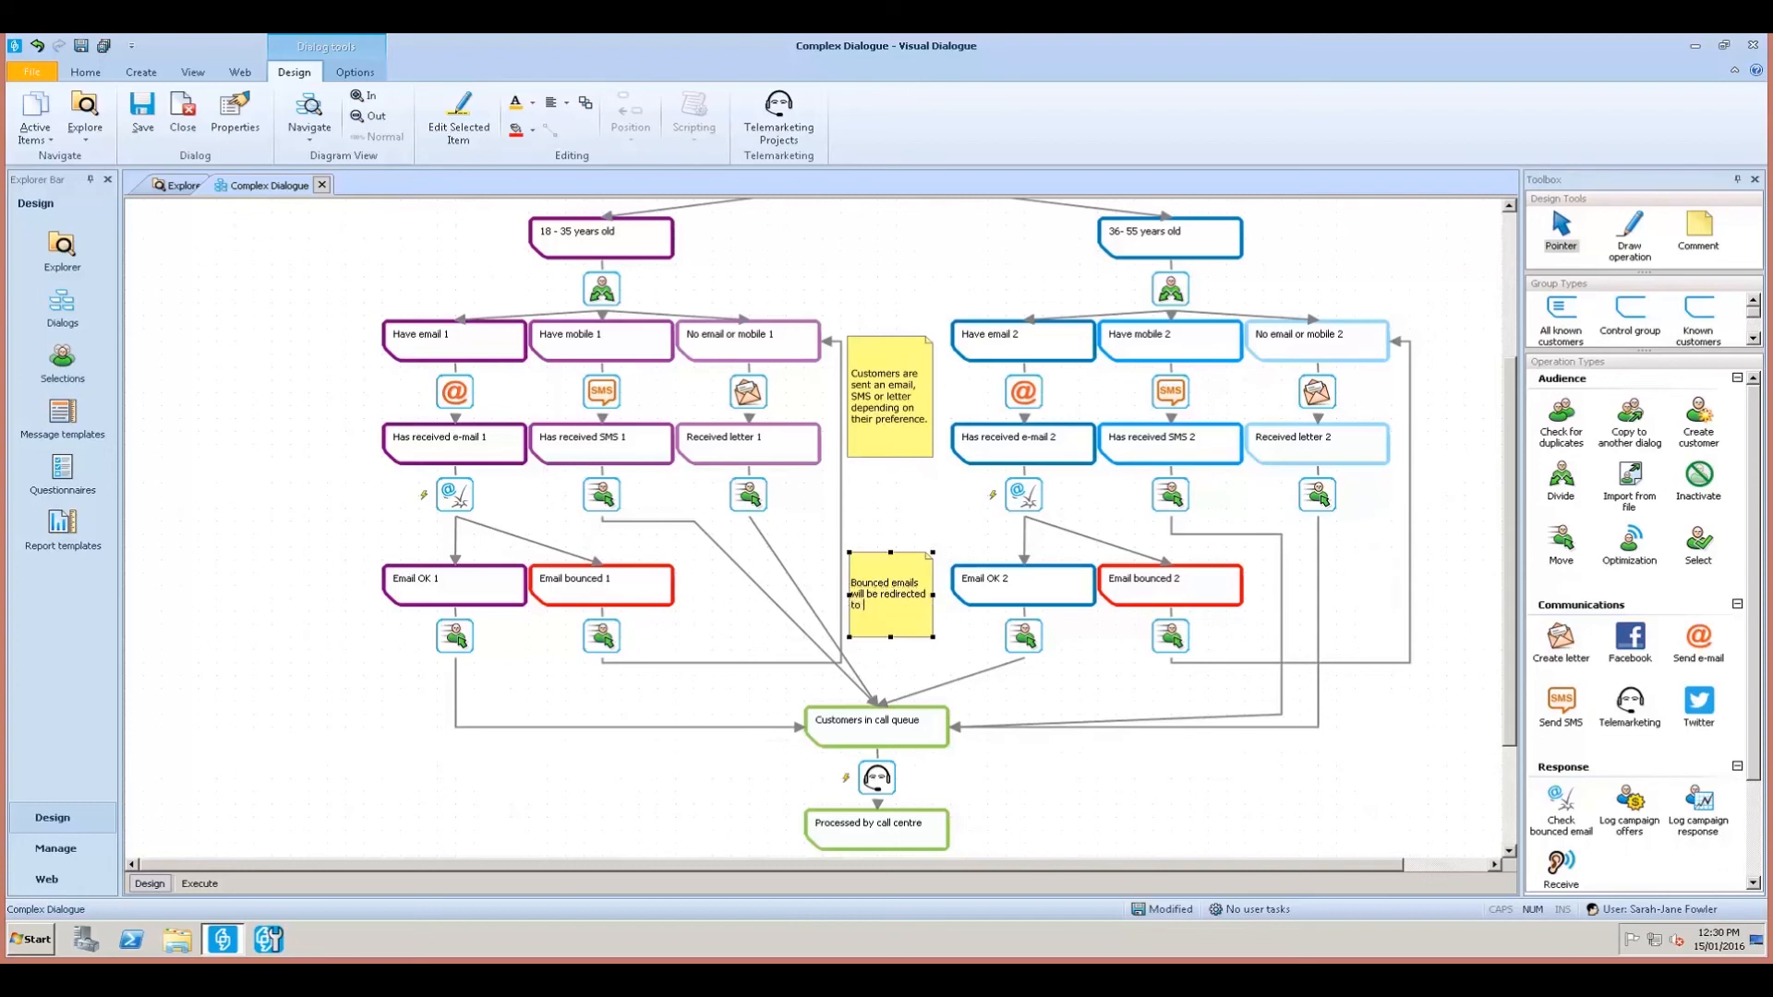
{"action": "type", "text": "customer group that re"}
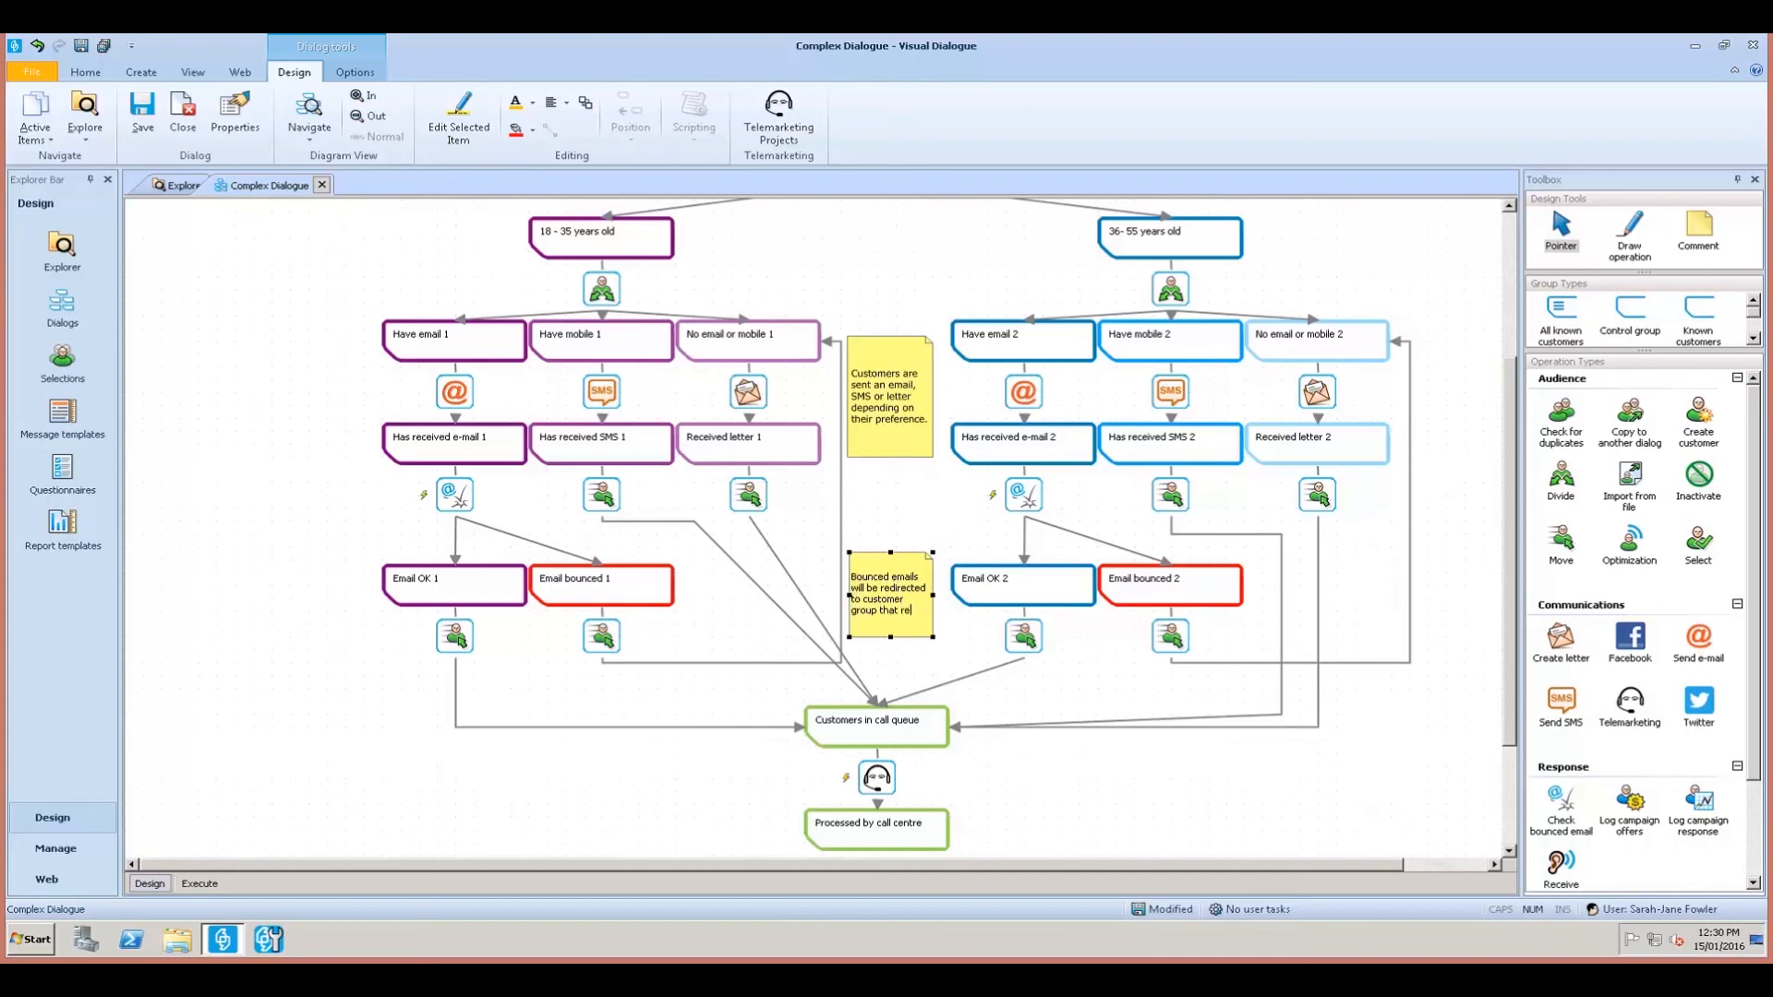
{"action": "type", "text": "ceives"}
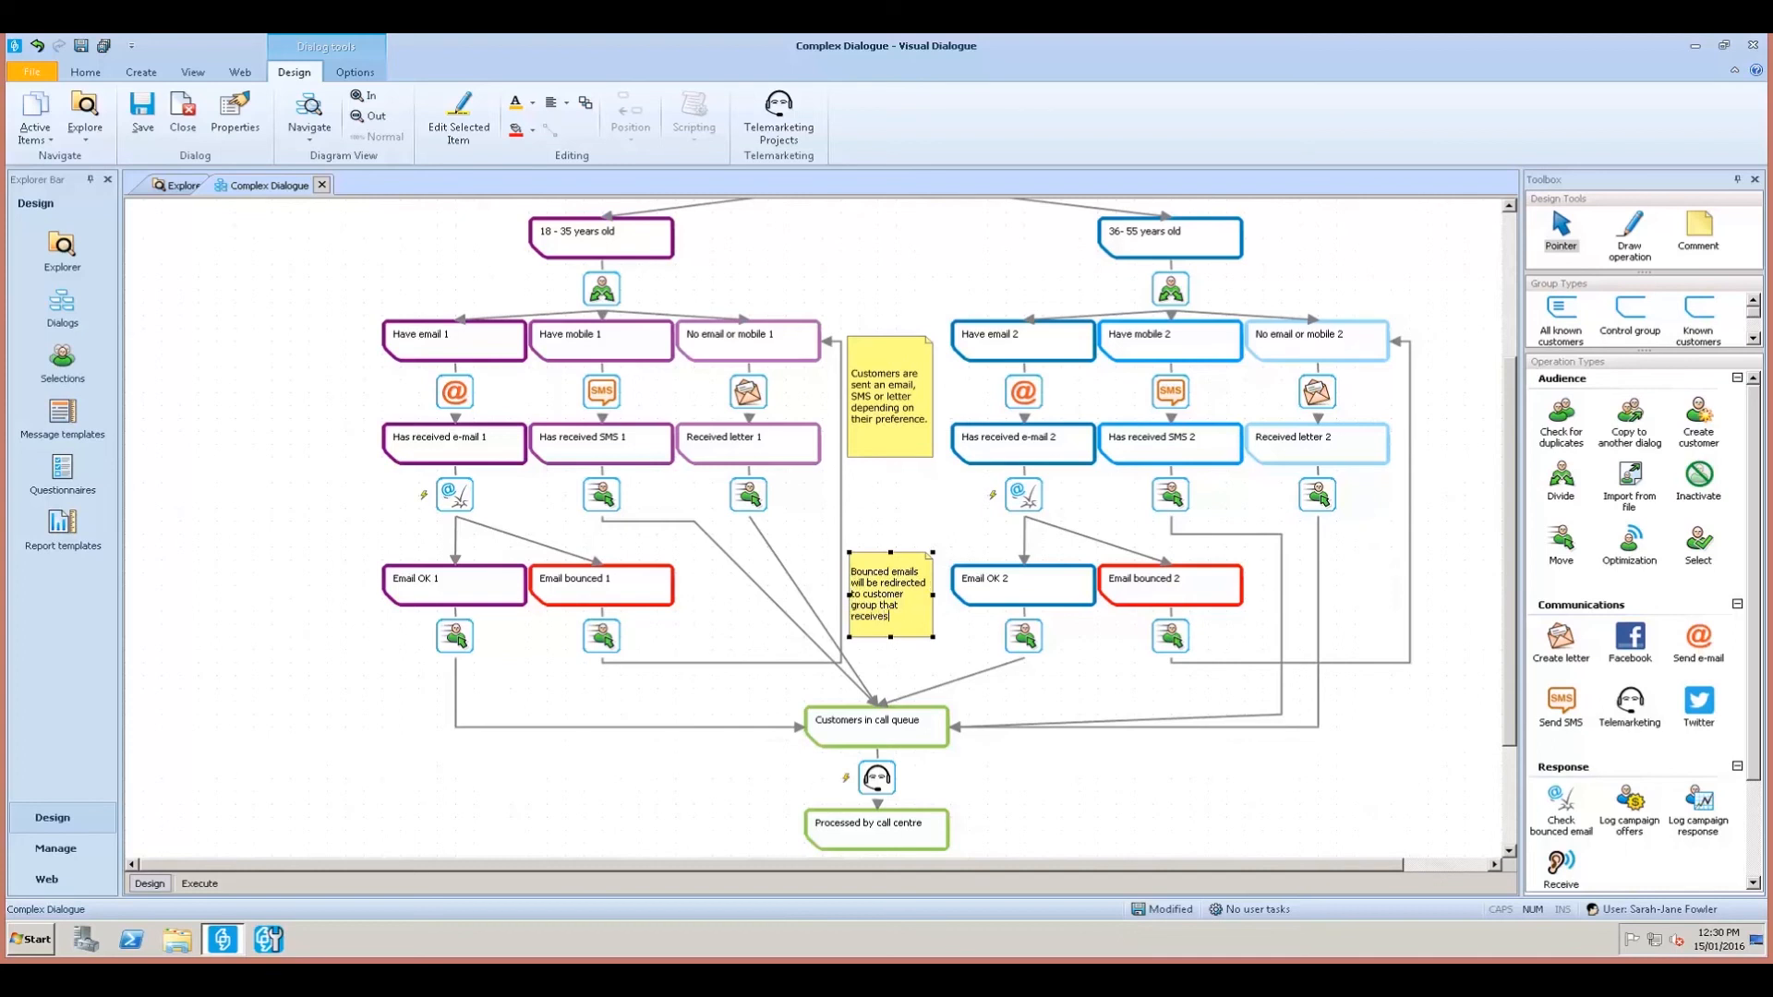
{"action": "type", "text": " a letter"}
{"action": "left_click", "coordinate": [1326, 771]}
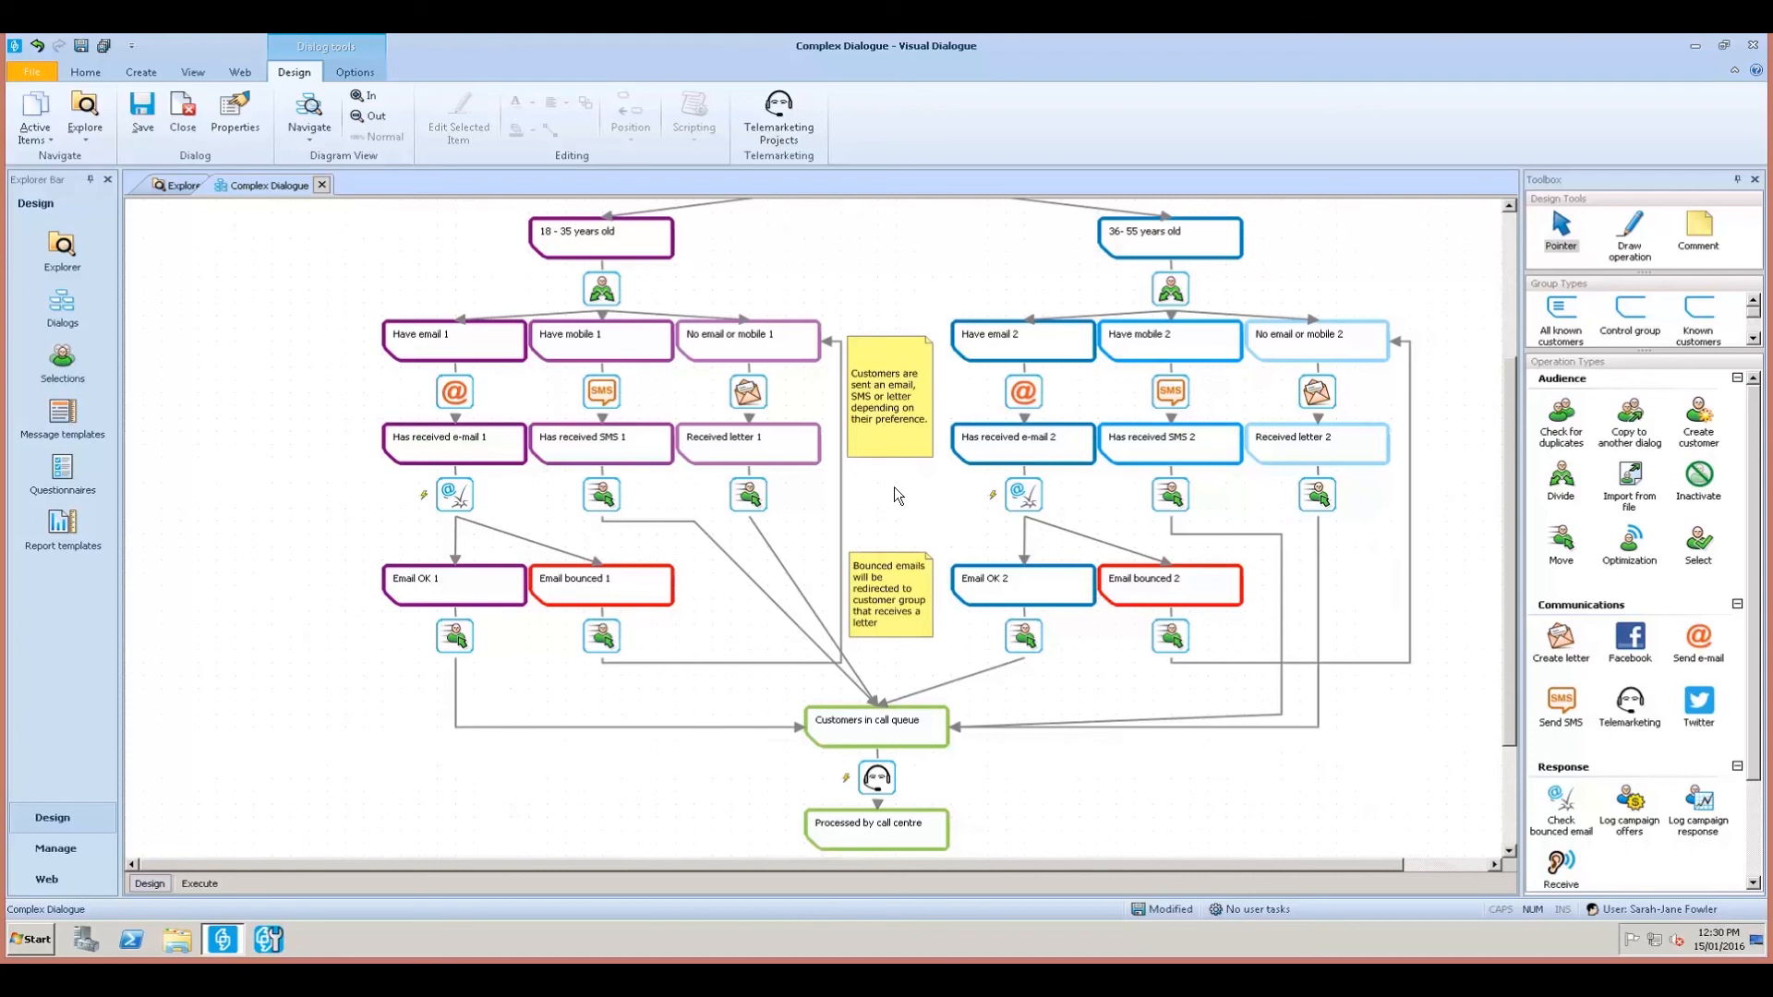
Draw a comment beside Customers in call queue reading '7 days from communication the customer falls into the call queue'.
{"action": "scroll", "coordinate": [1113, 716], "scroll_direction": "down", "scroll_amount": 1}
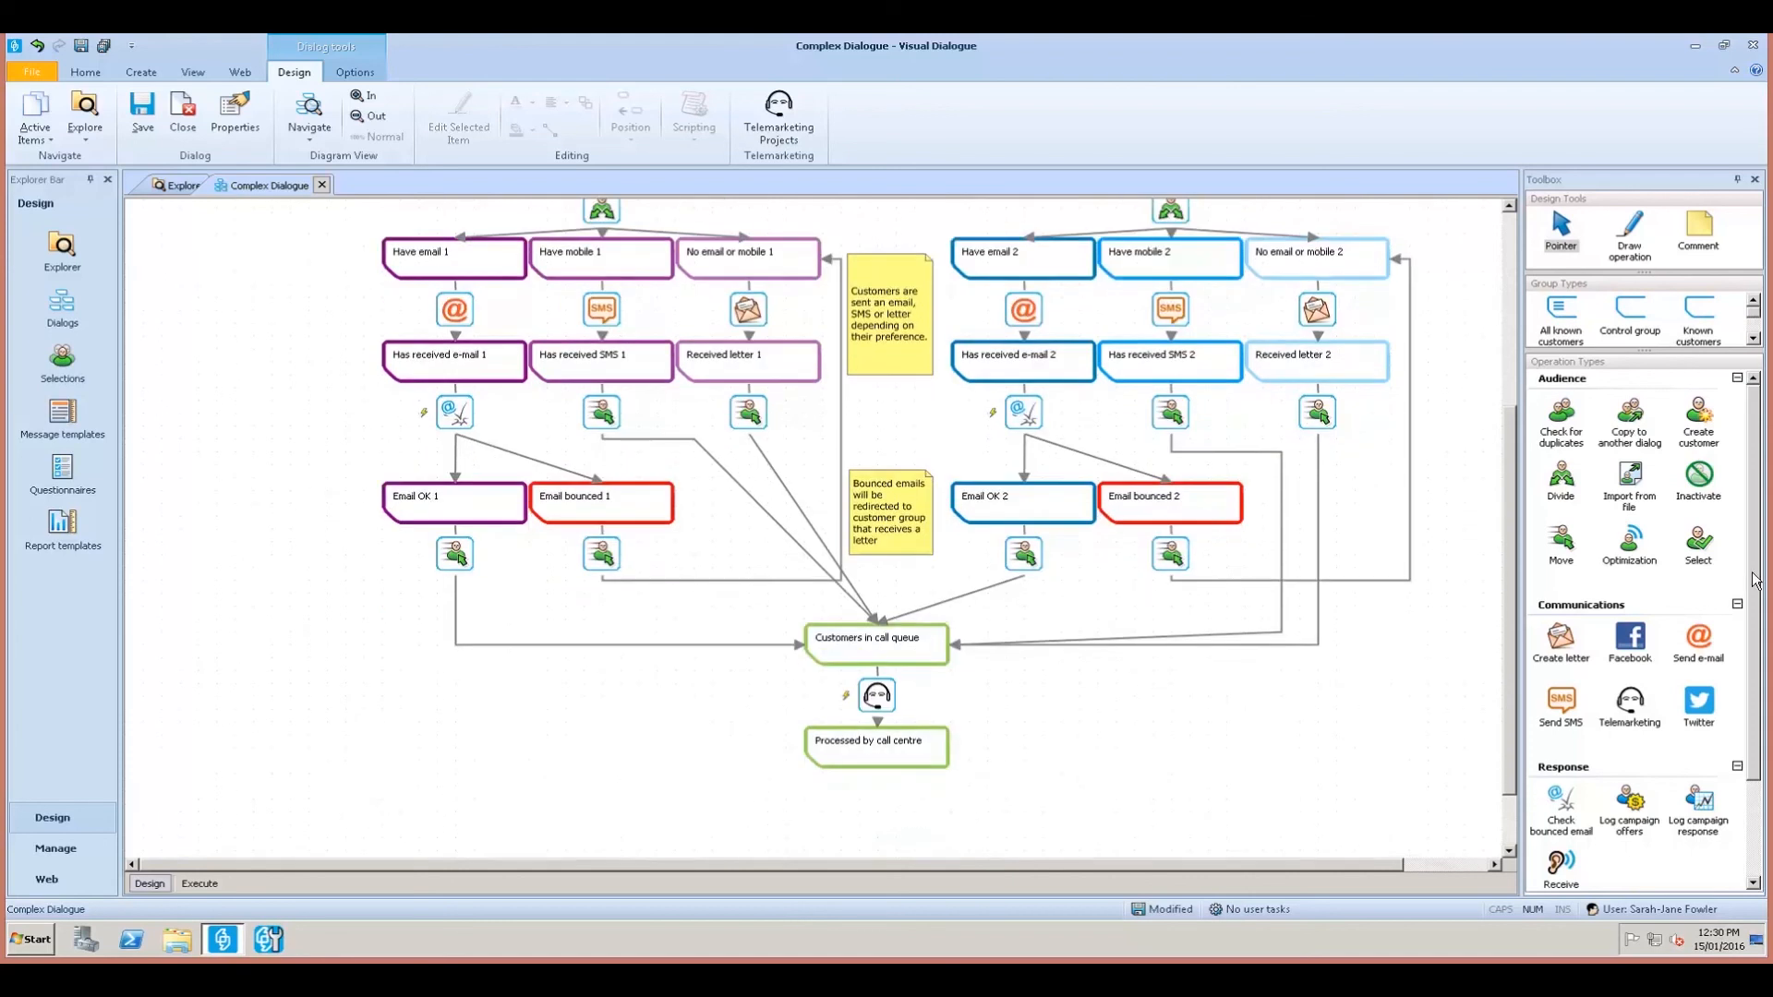
{"action": "left_click", "coordinate": [1699, 230]}
{"action": "left_click_drag", "start_coordinate": [967, 660], "coordinate": [1098, 761]}
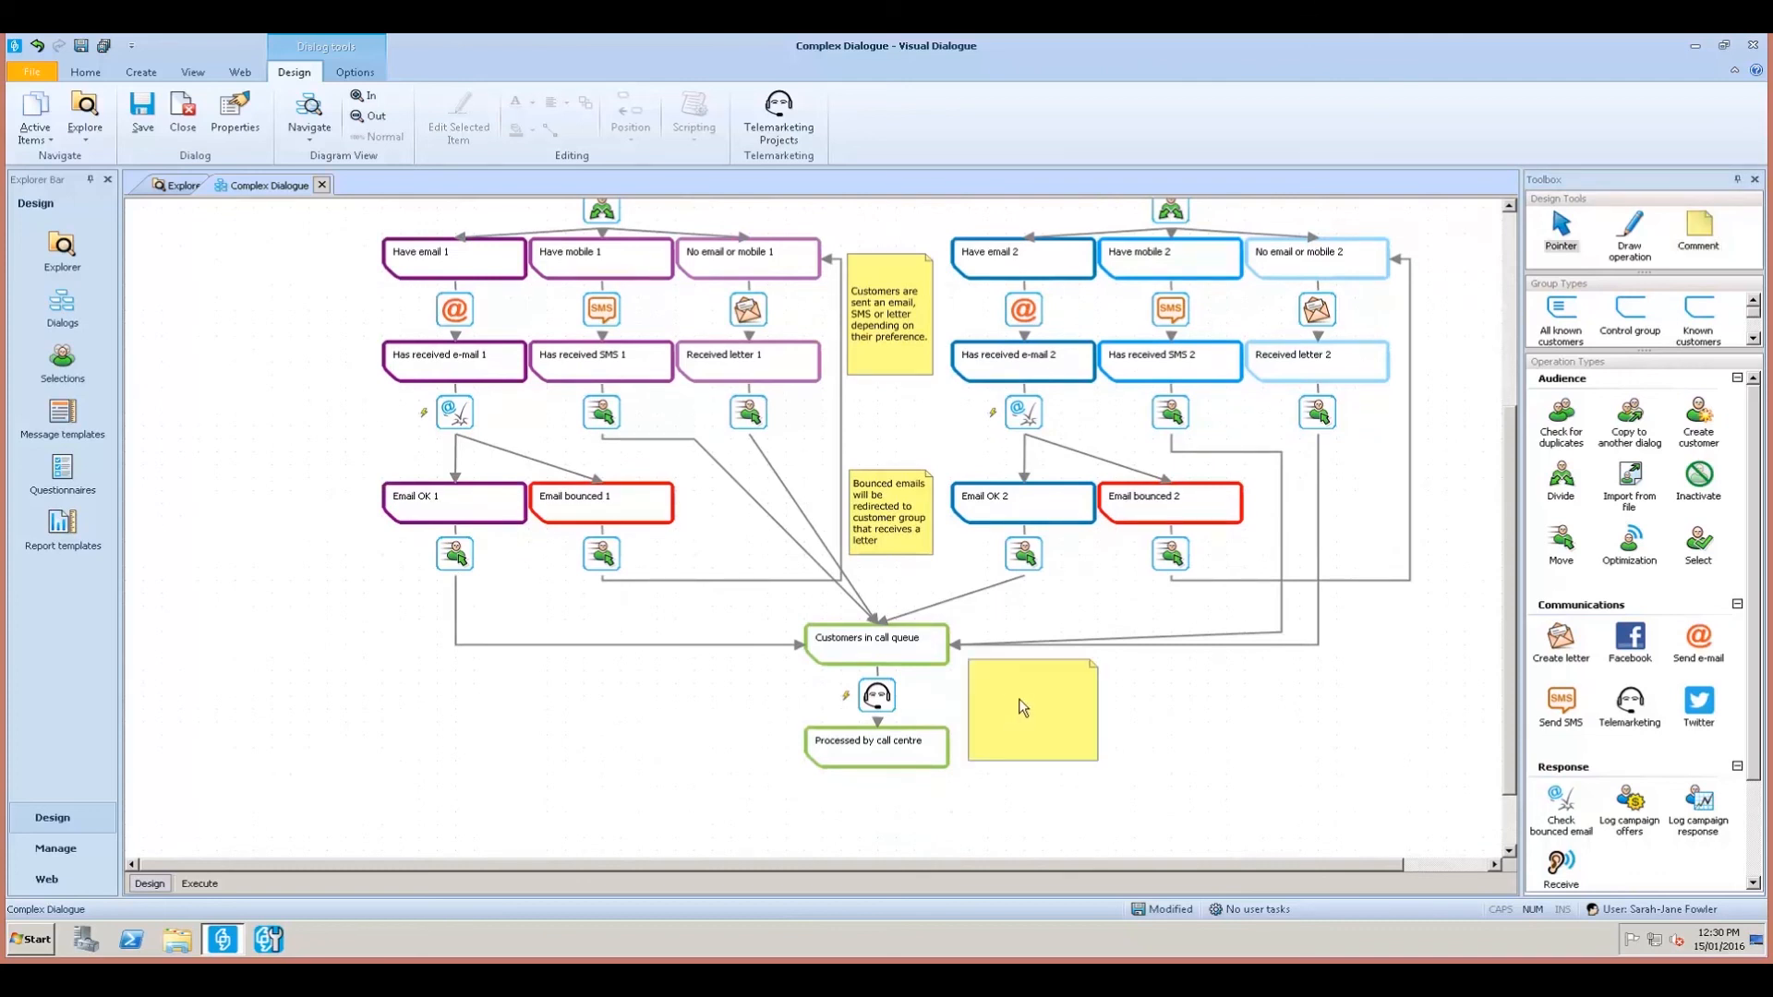
{"action": "left_click", "coordinate": [1023, 707]}
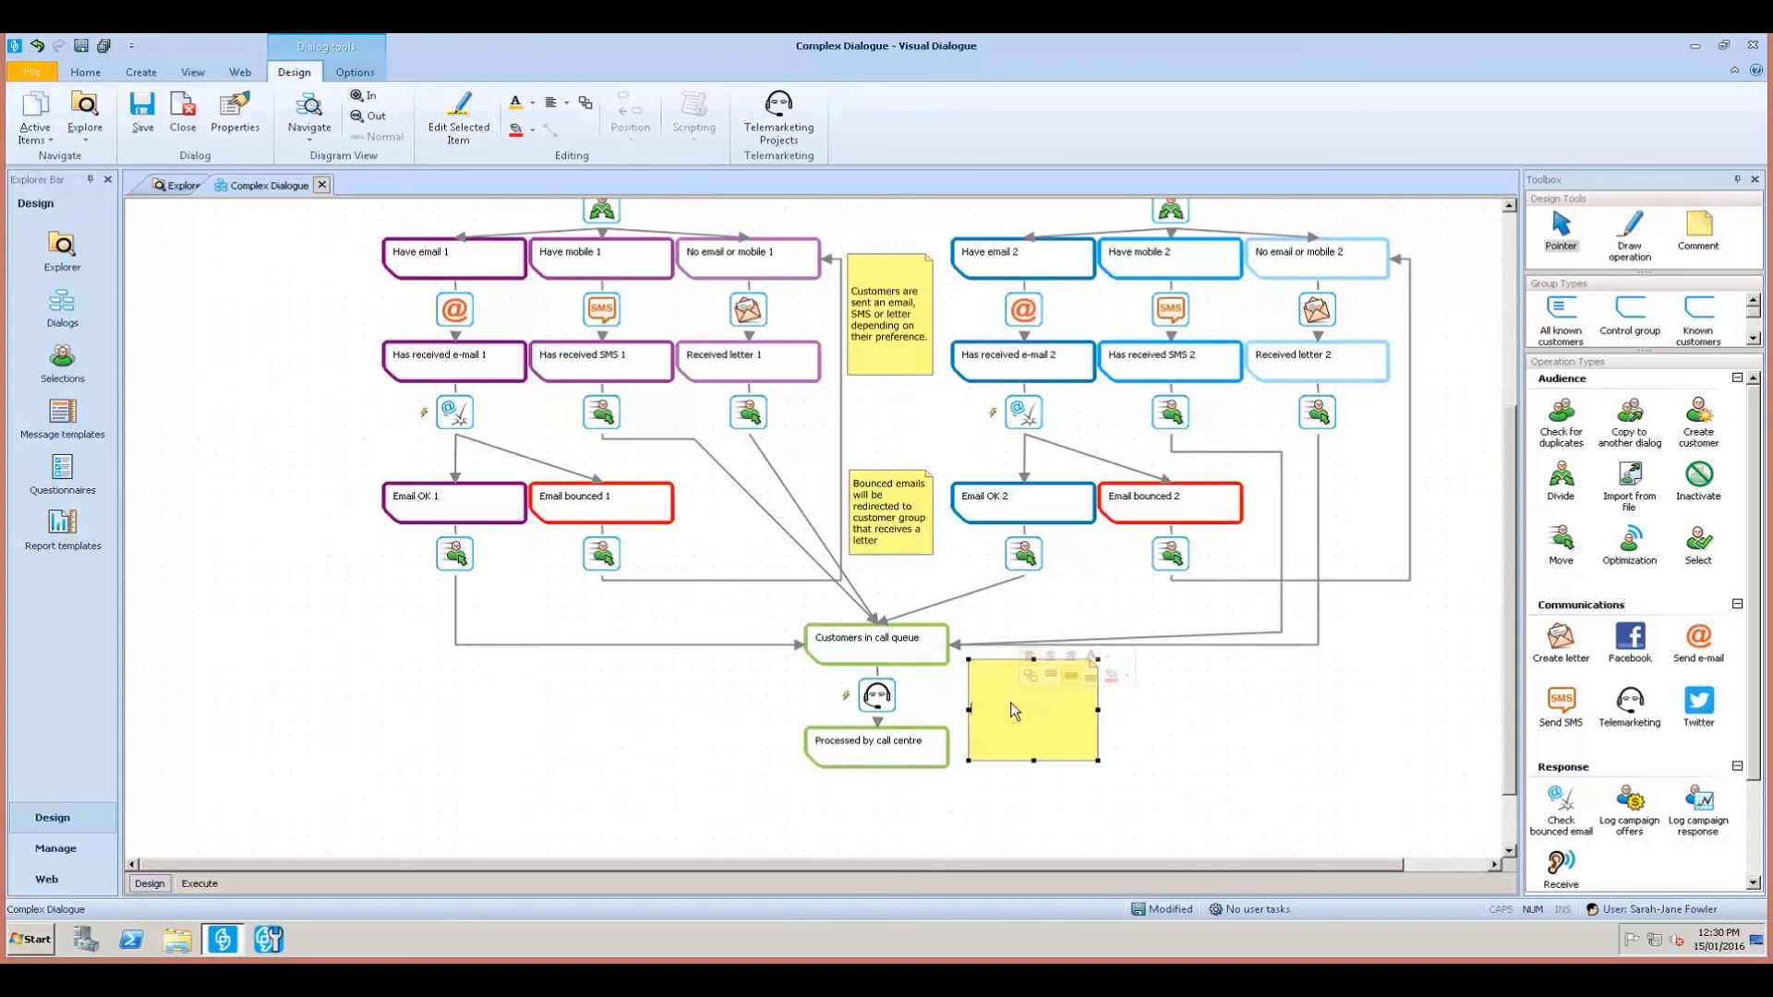
{"action": "double_click", "coordinate": [1010, 702]}
{"action": "type", "text": "7 days from communication the customer falls into the call queu"}
{"action": "left_click", "coordinate": [1189, 774]}
{"action": "scroll", "coordinate": [968, 504], "scroll_direction": "up", "scroll_amount": 3}
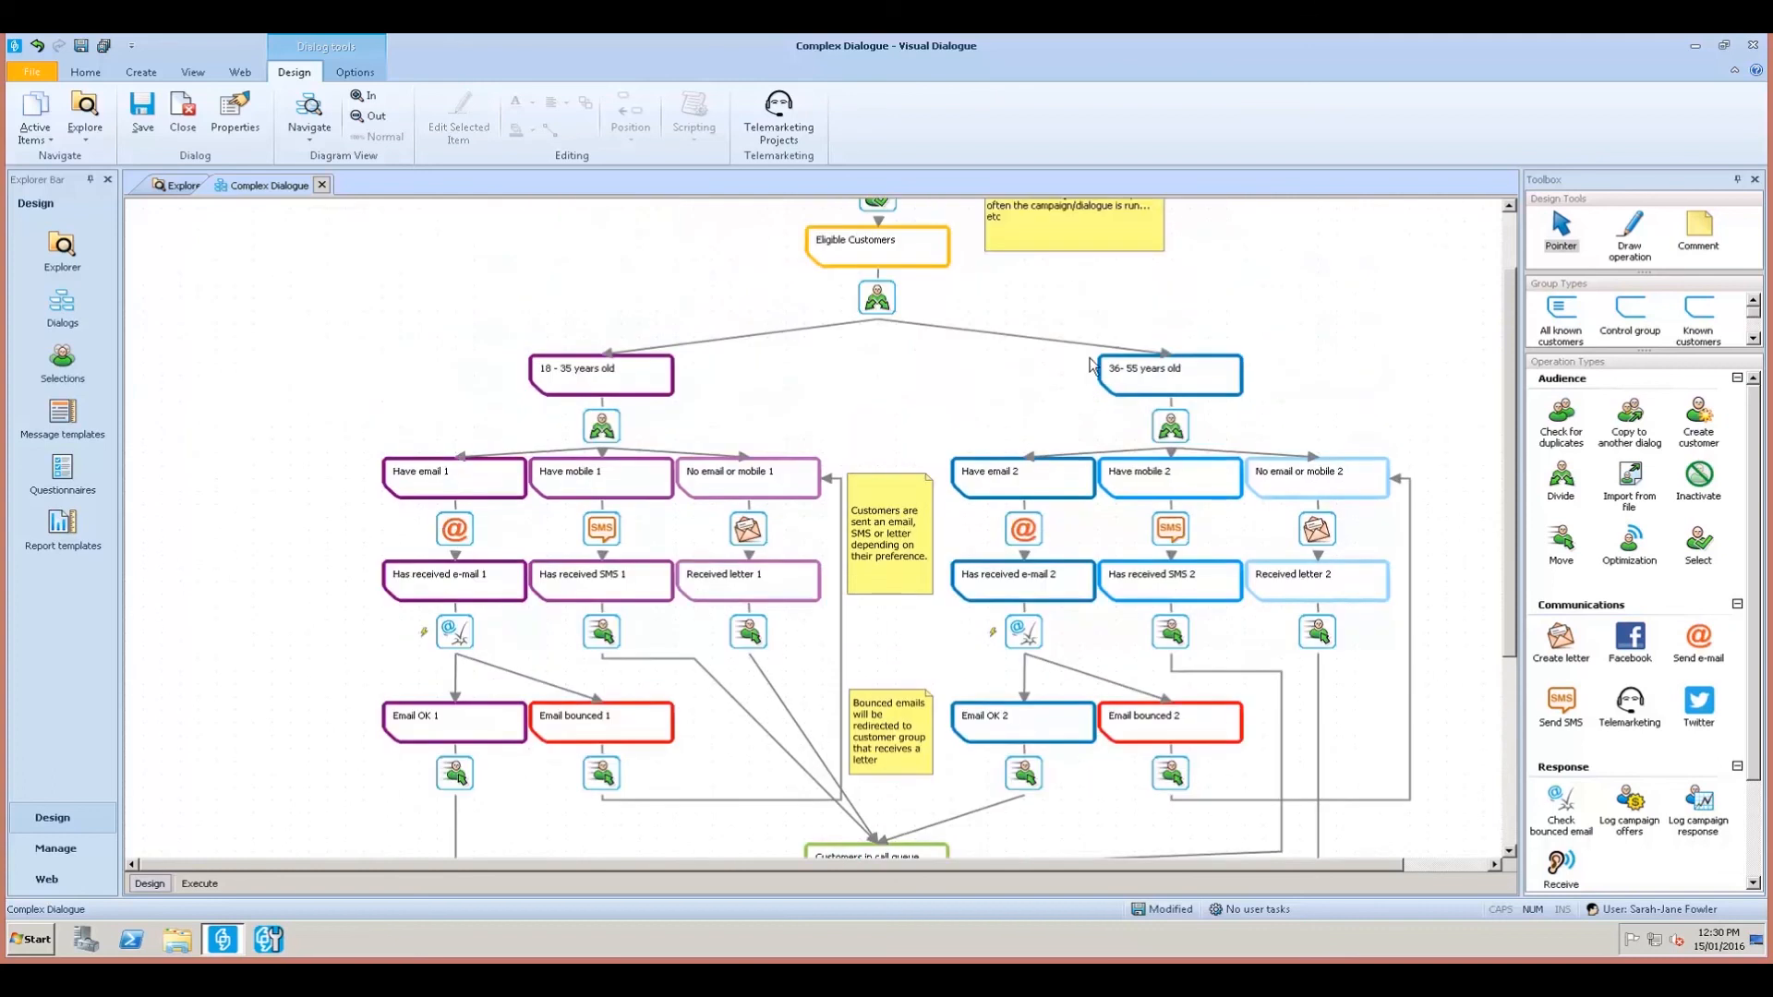
Make the top campaign information note narrower and shorter.
{"action": "scroll", "coordinate": [1093, 365], "scroll_direction": "up", "scroll_amount": 3}
{"action": "left_click", "coordinate": [1092, 294]}
{"action": "left_click_drag", "start_coordinate": [1164, 334], "coordinate": [1091, 320]}
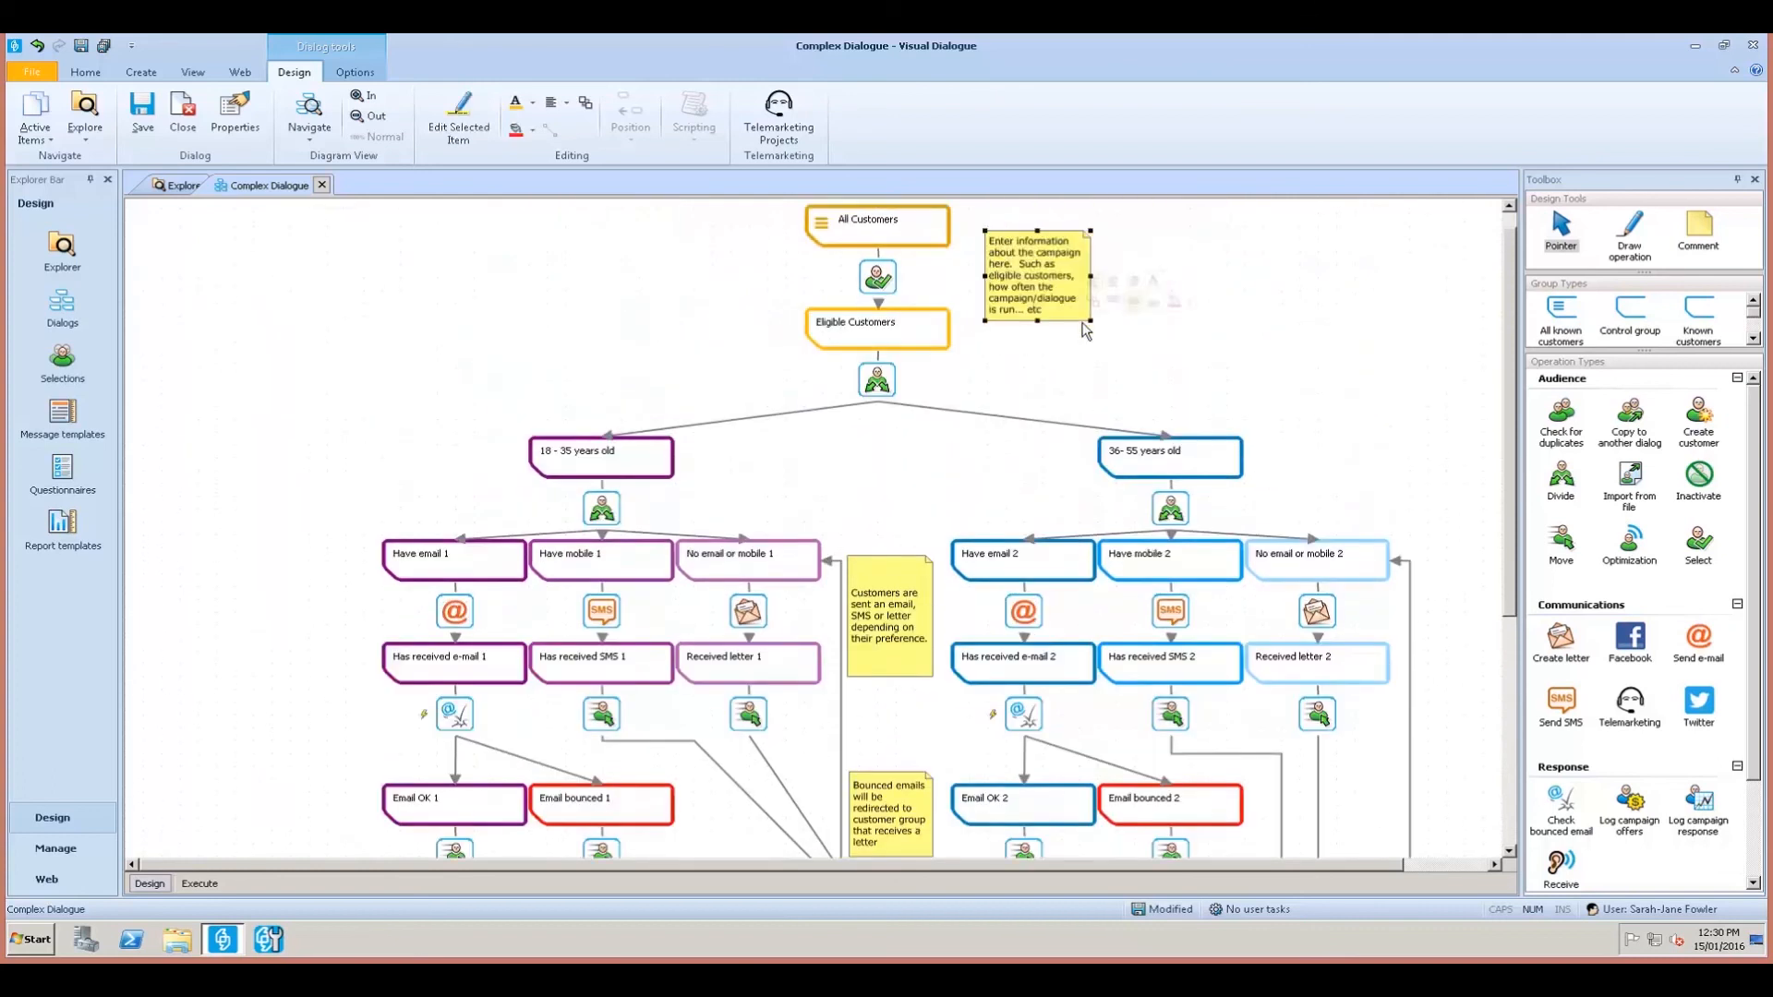
{"action": "scroll", "coordinate": [961, 602], "scroll_direction": "down", "scroll_amount": 3}
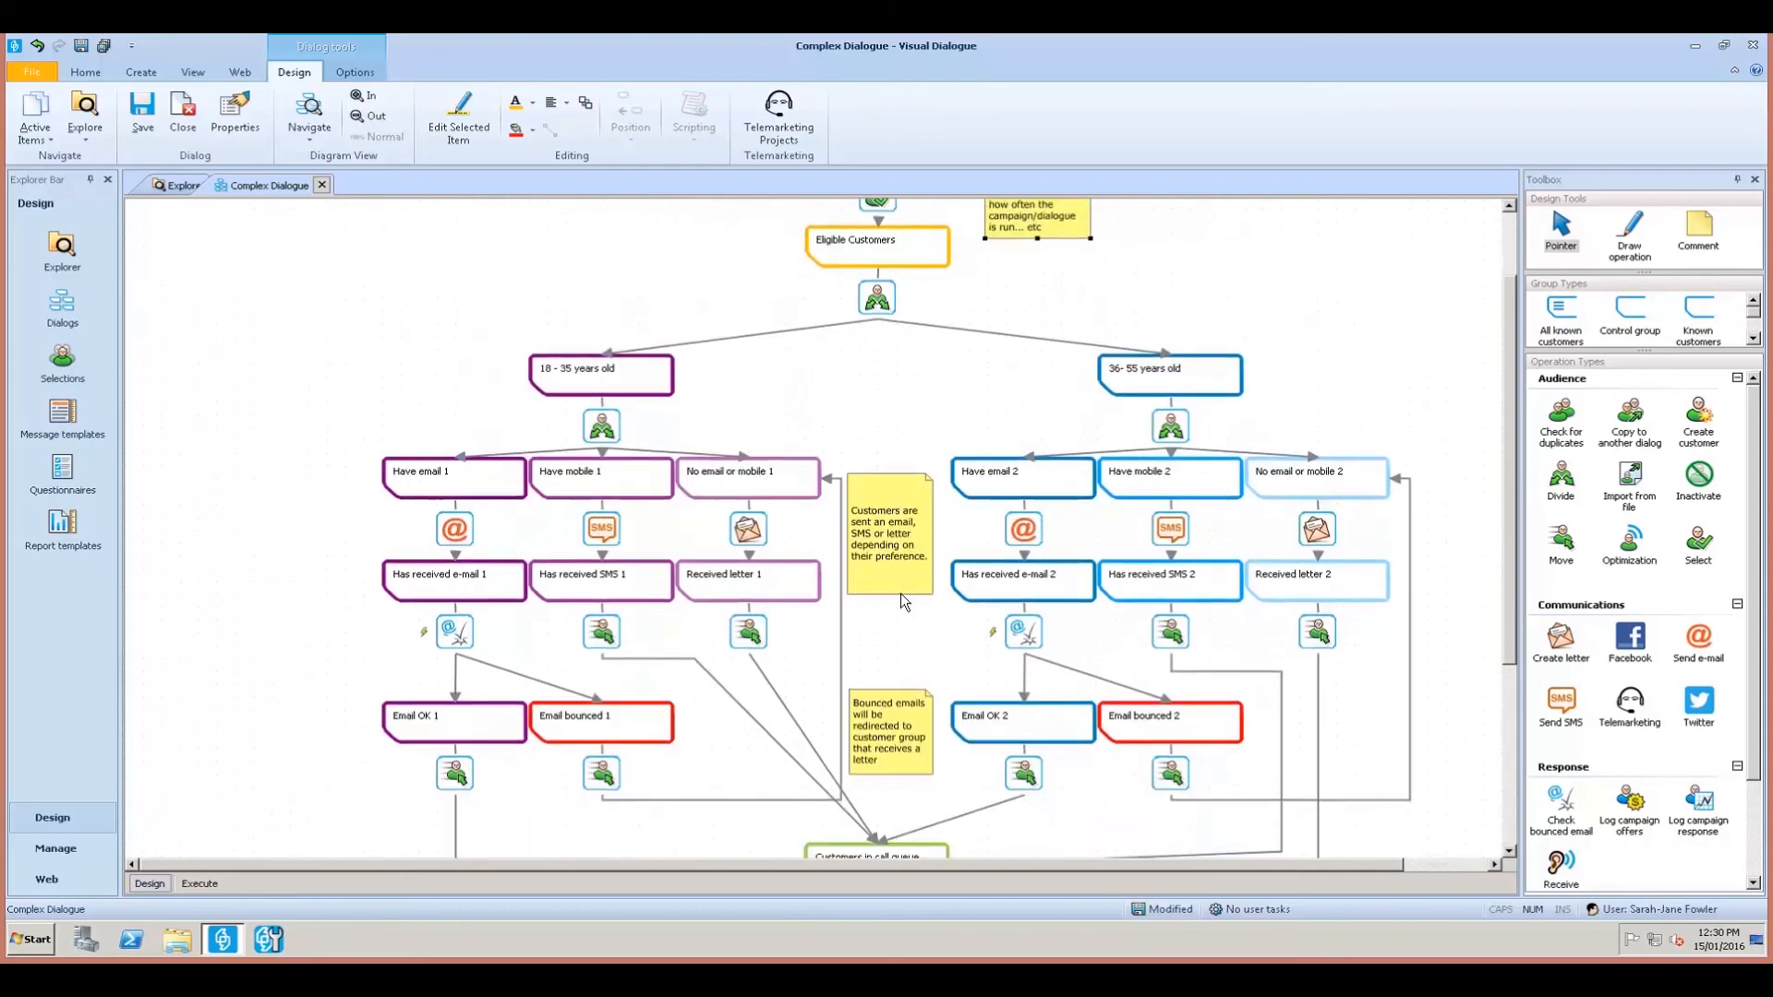
{"action": "left_click_drag", "start_coordinate": [890, 594], "coordinate": [892, 556]}
{"action": "scroll", "coordinate": [901, 584], "scroll_direction": "down", "scroll_amount": 3}
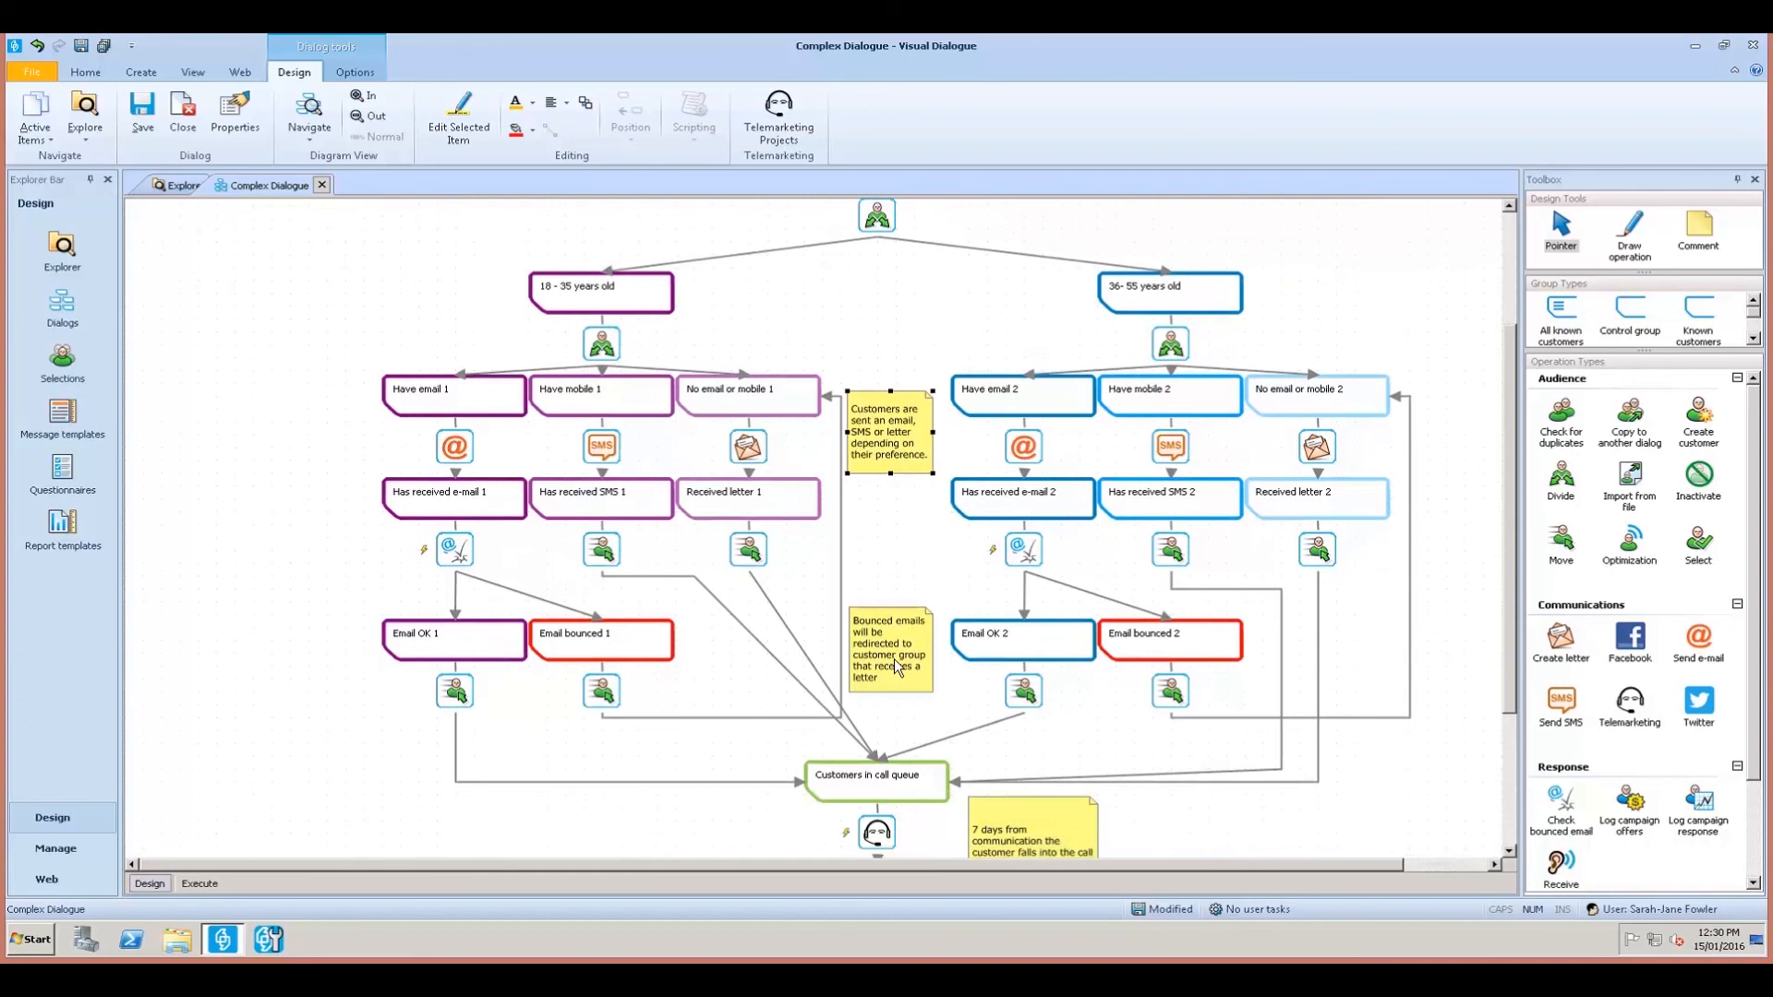
Centre the text in the Bounced emails, email/SMS/letter, and top campaign notes.
{"action": "left_click", "coordinate": [894, 658]}
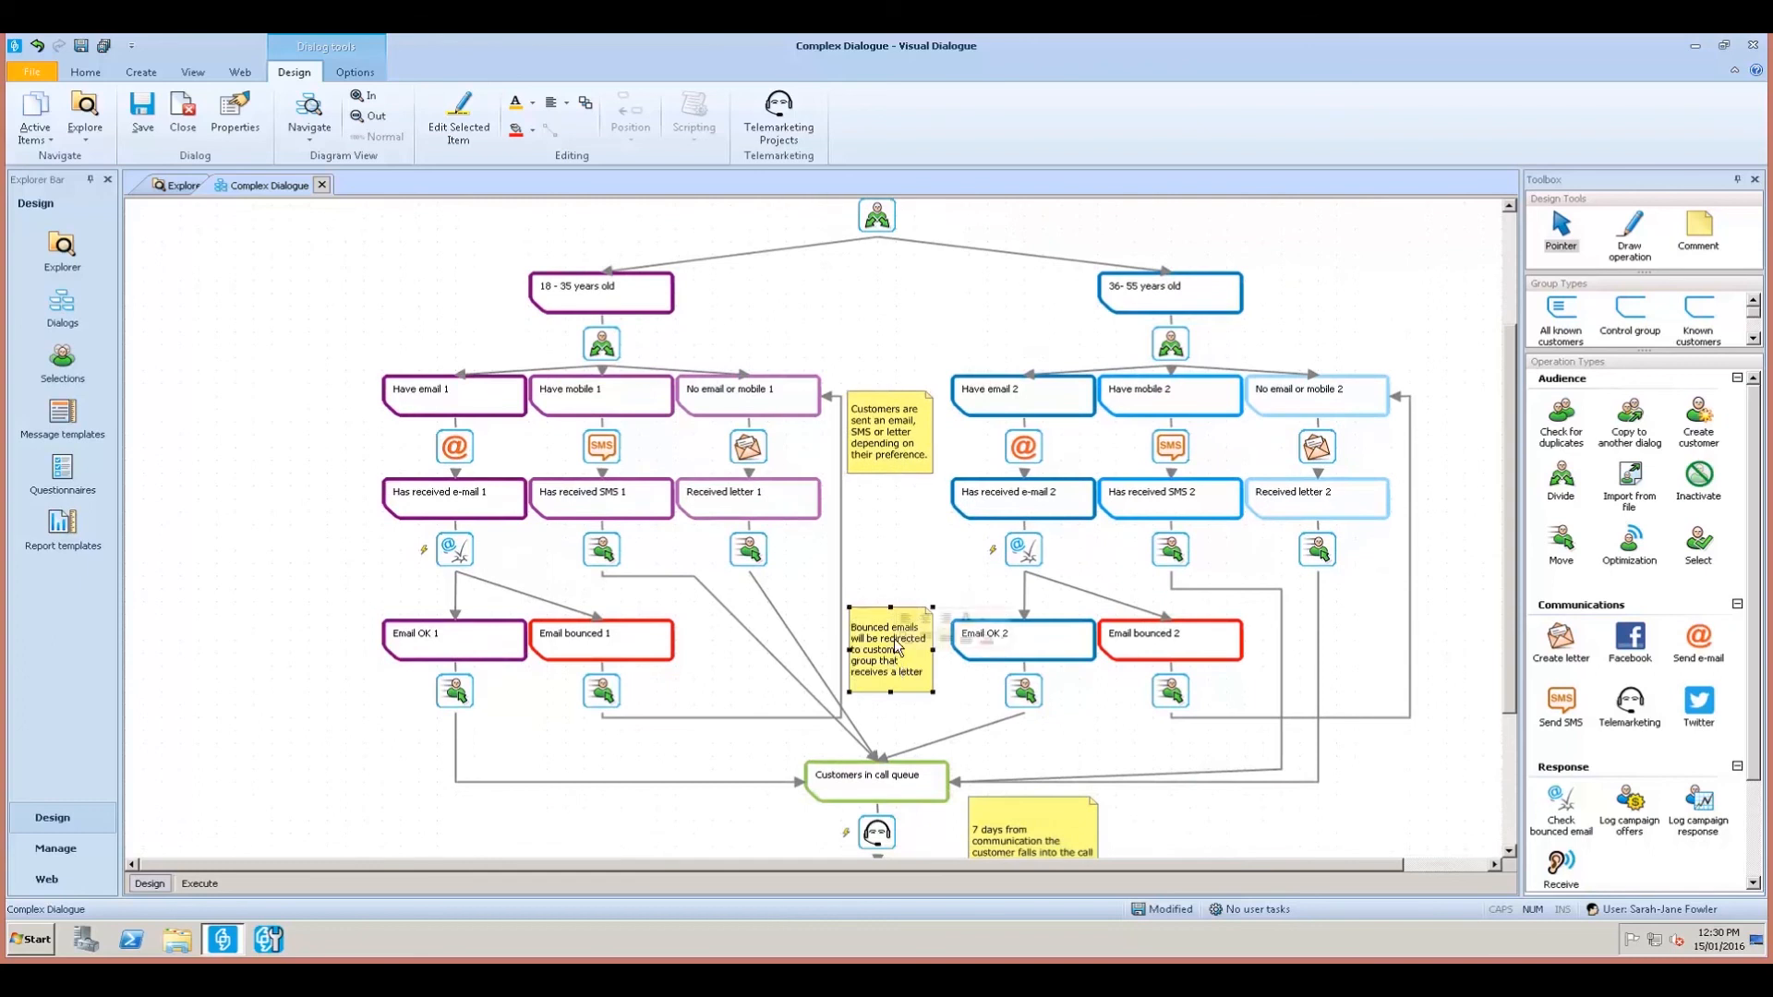
{"action": "mouse_move", "coordinate": [918, 637]}
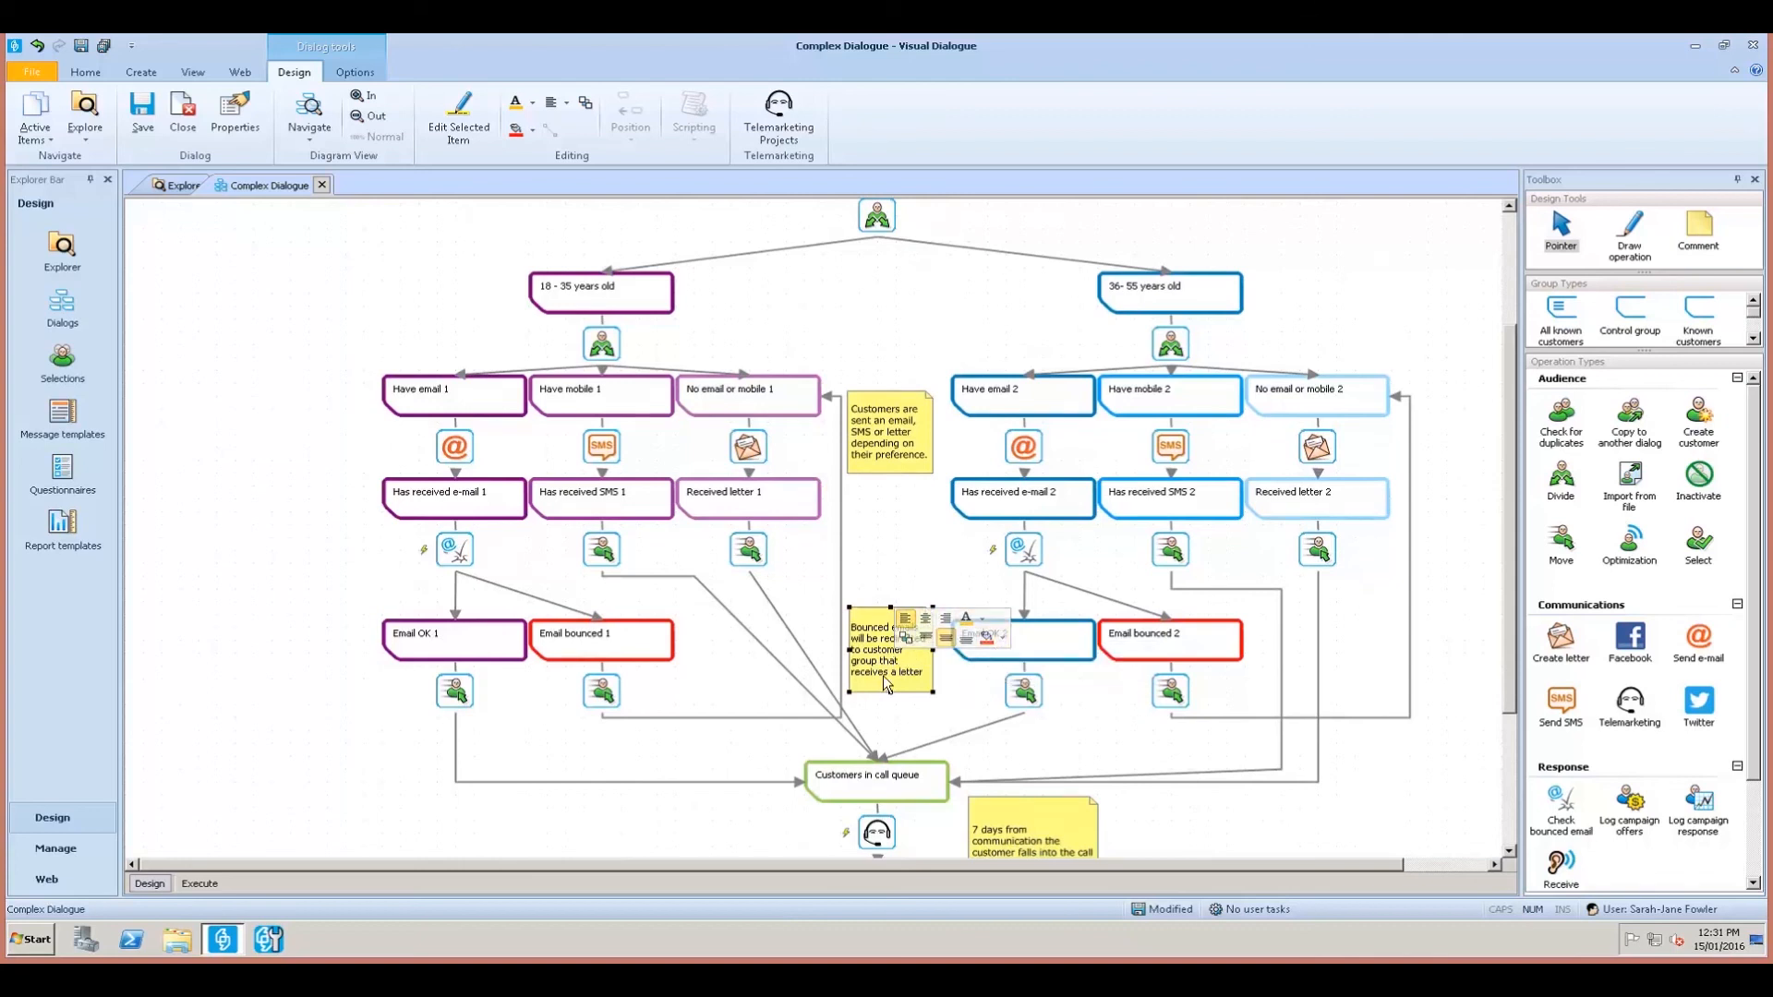
{"action": "left_click", "coordinate": [925, 619]}
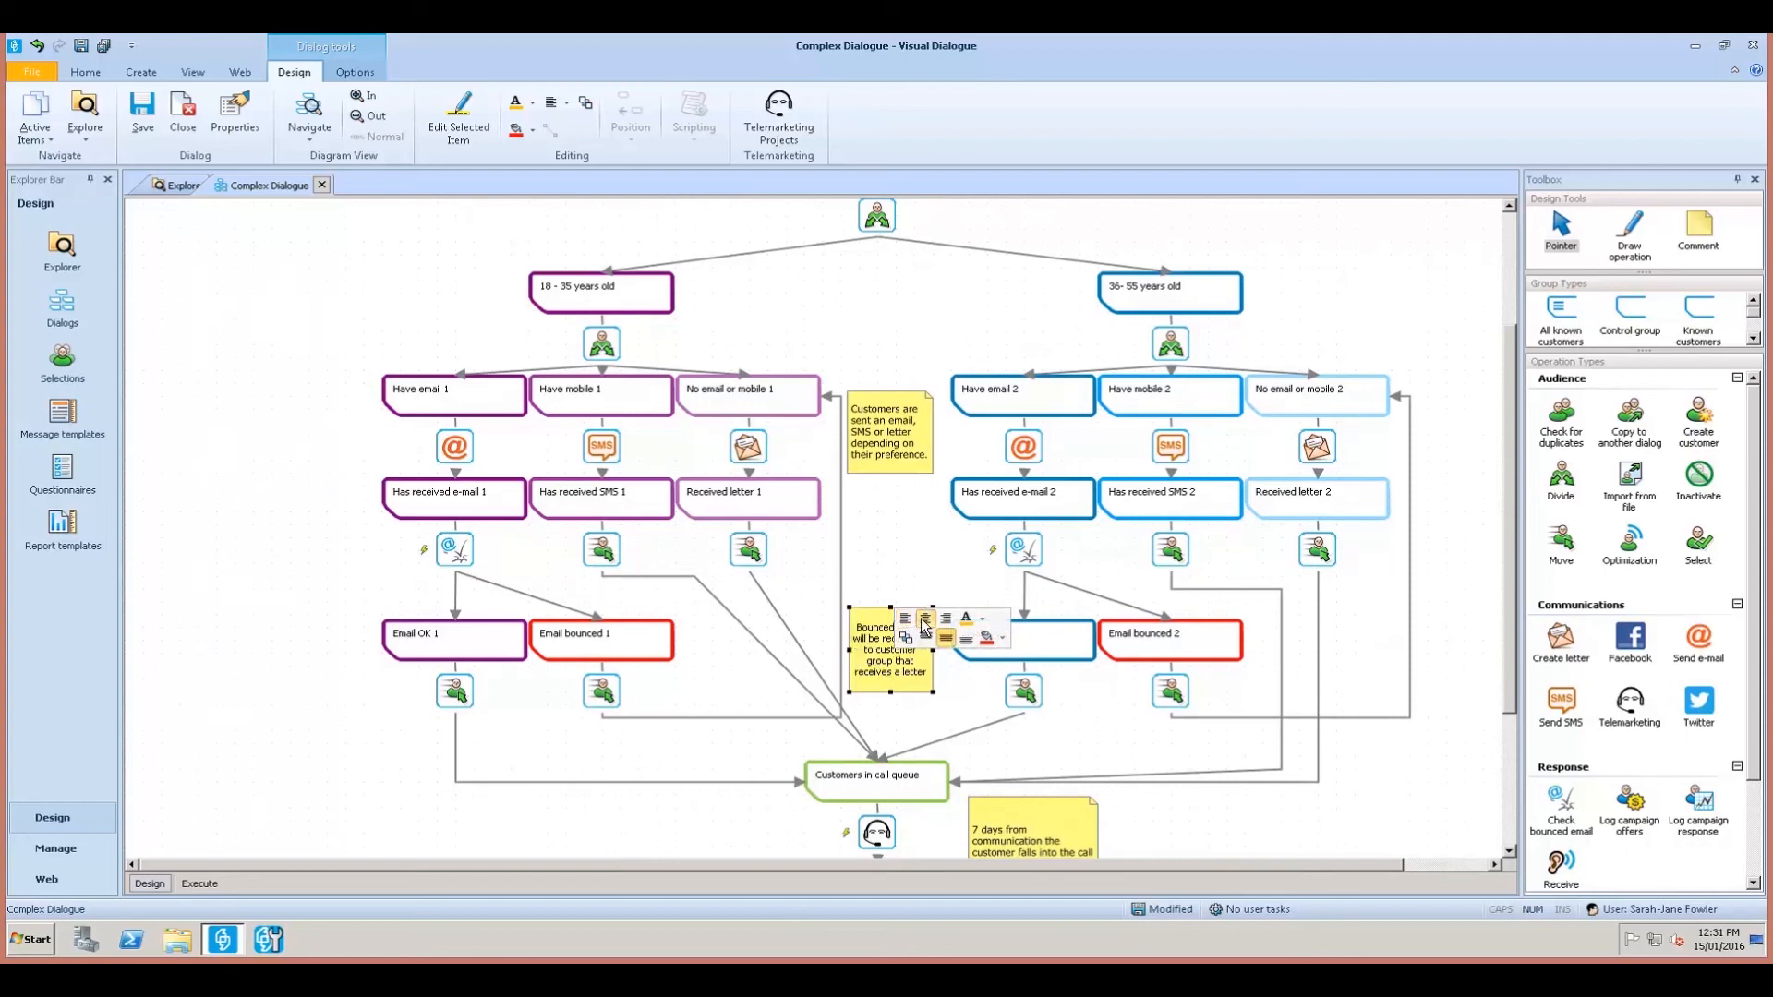
{"action": "left_click", "coordinate": [885, 413]}
{"action": "right_click", "coordinate": [884, 436]}
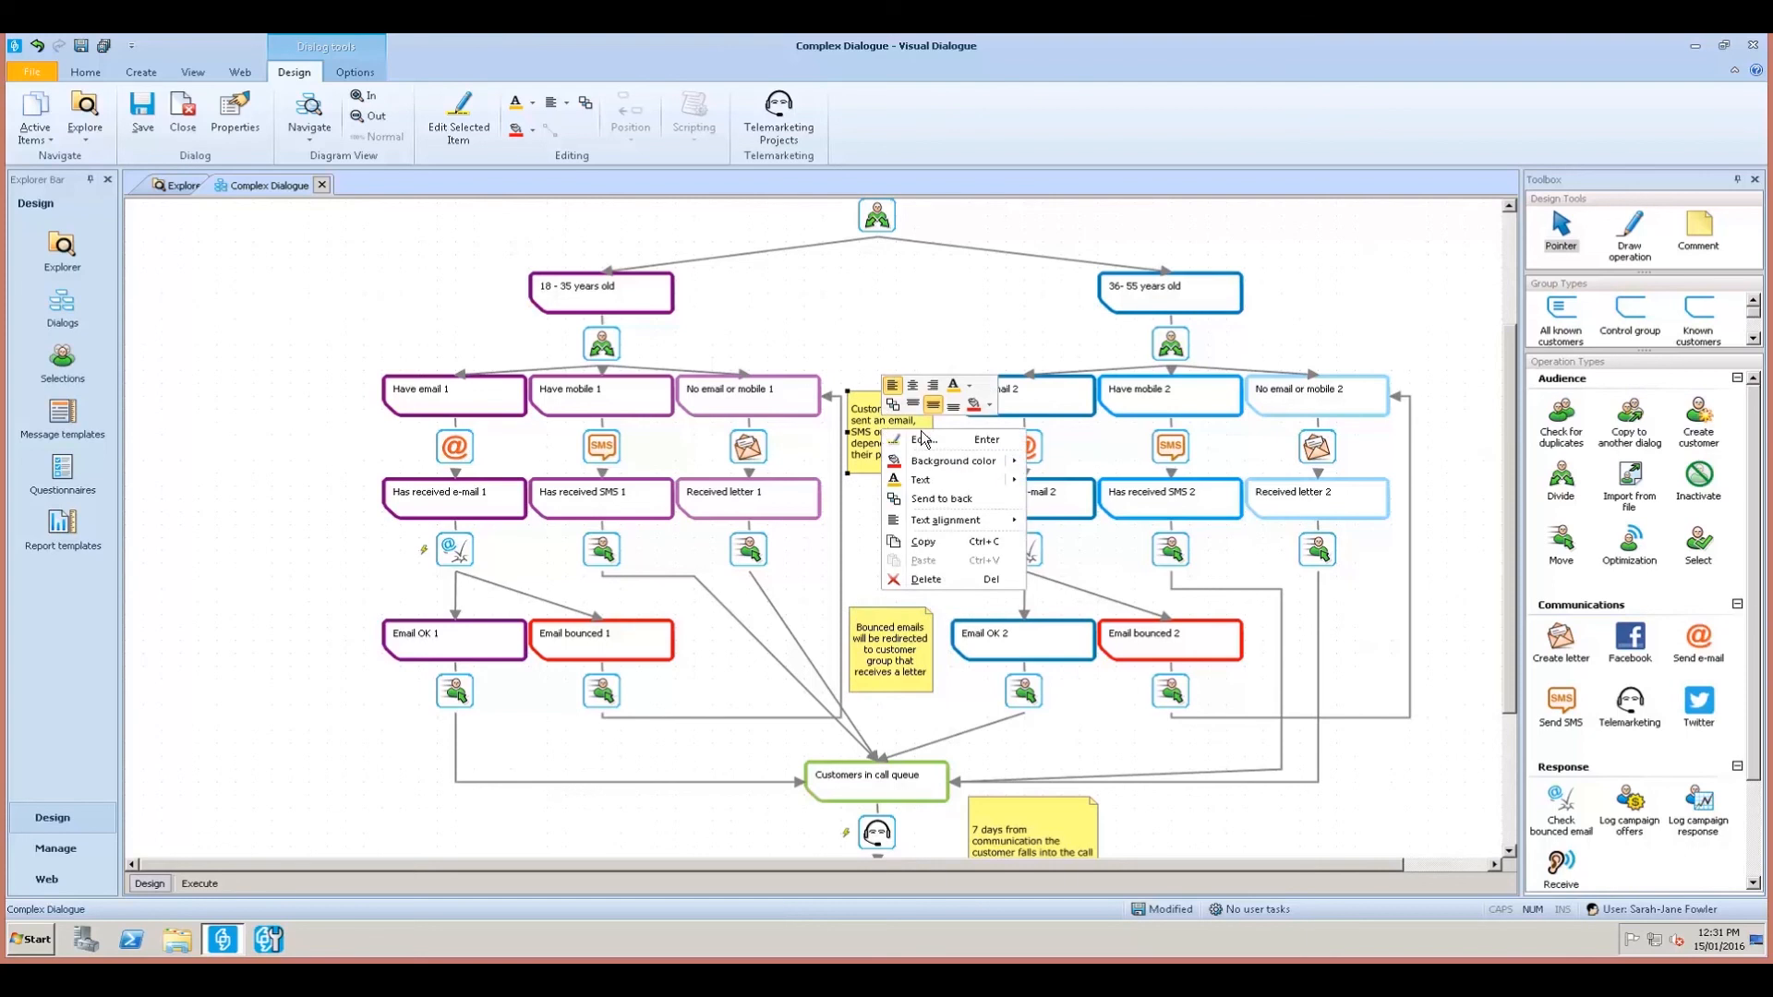
{"action": "left_click", "coordinate": [912, 388]}
{"action": "left_click", "coordinate": [997, 288]}
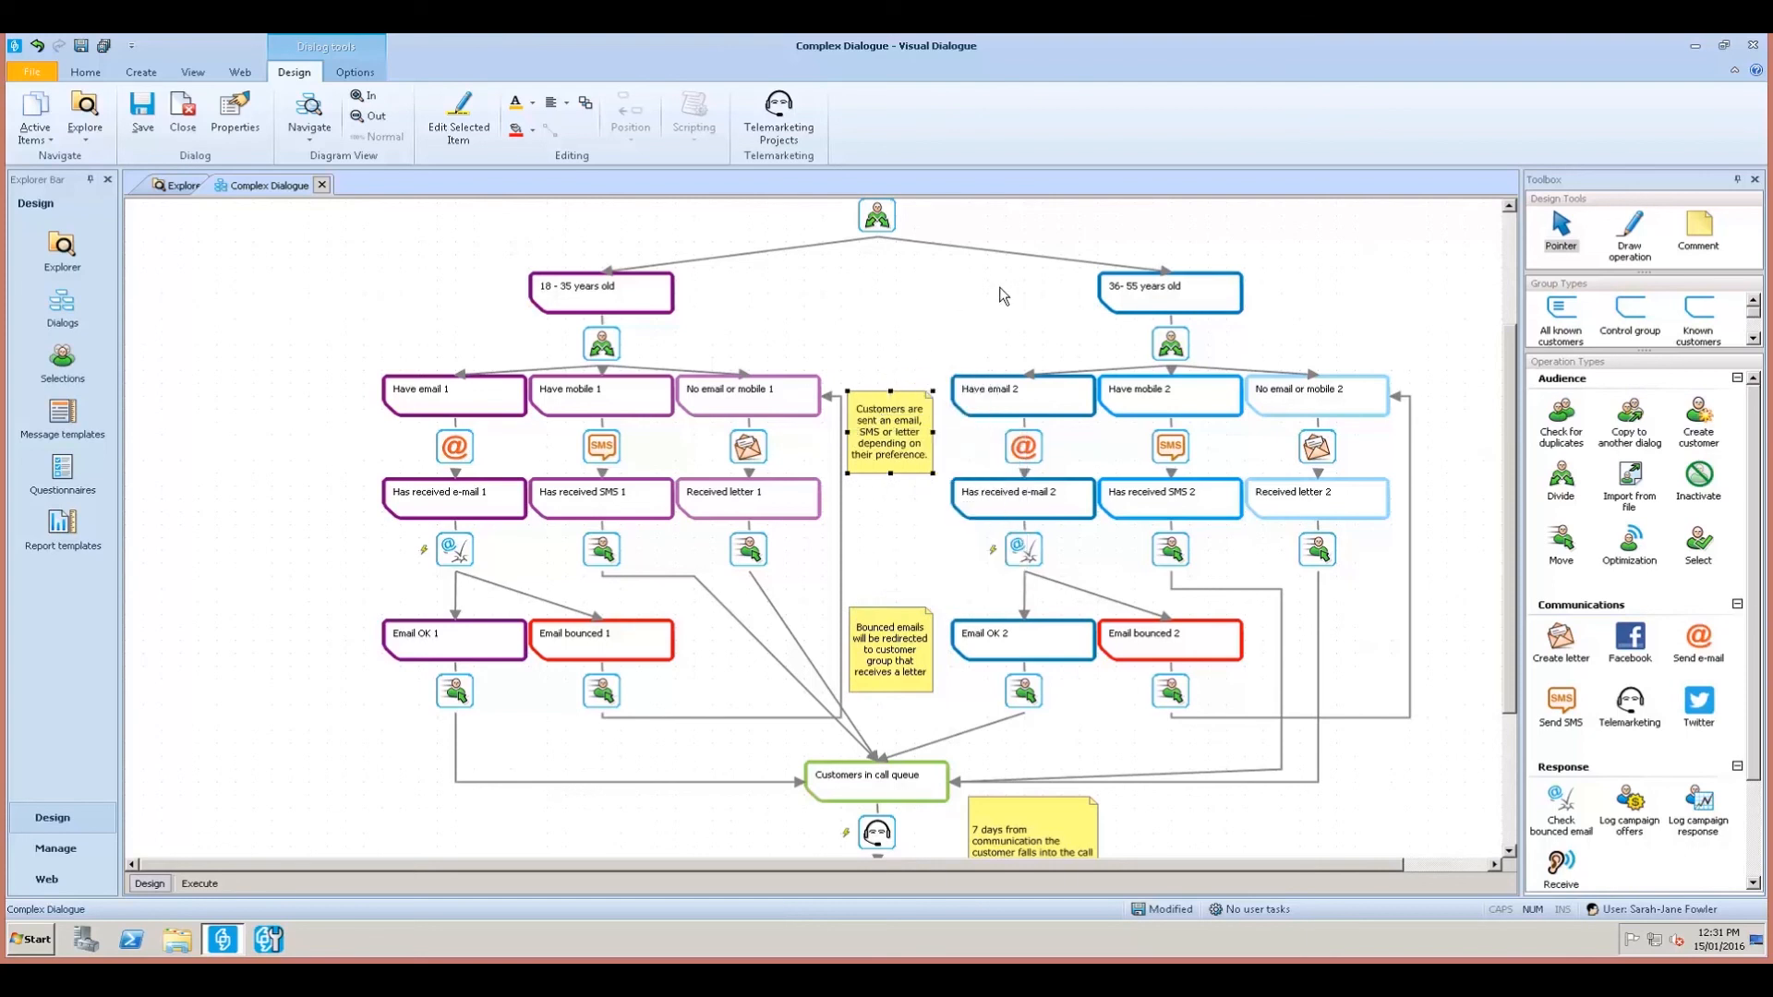
{"action": "scroll", "coordinate": [1074, 296], "scroll_direction": "up", "scroll_amount": 3}
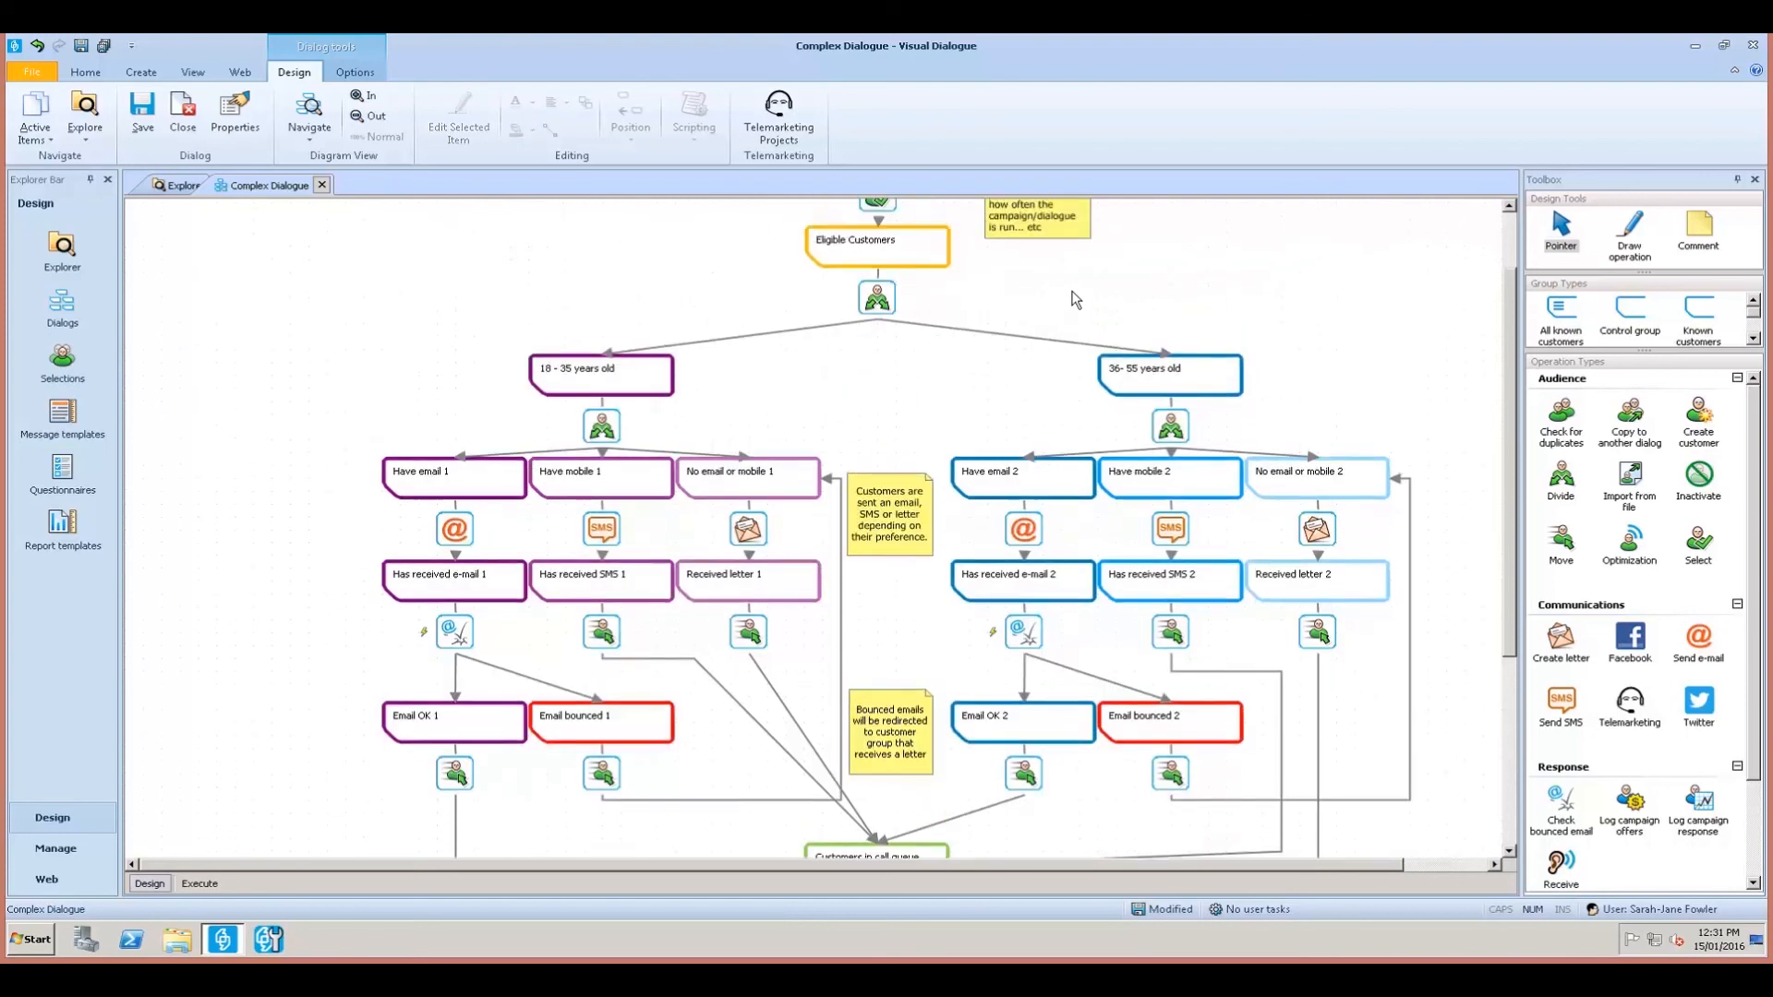
{"action": "right_click", "coordinate": [1044, 269]}
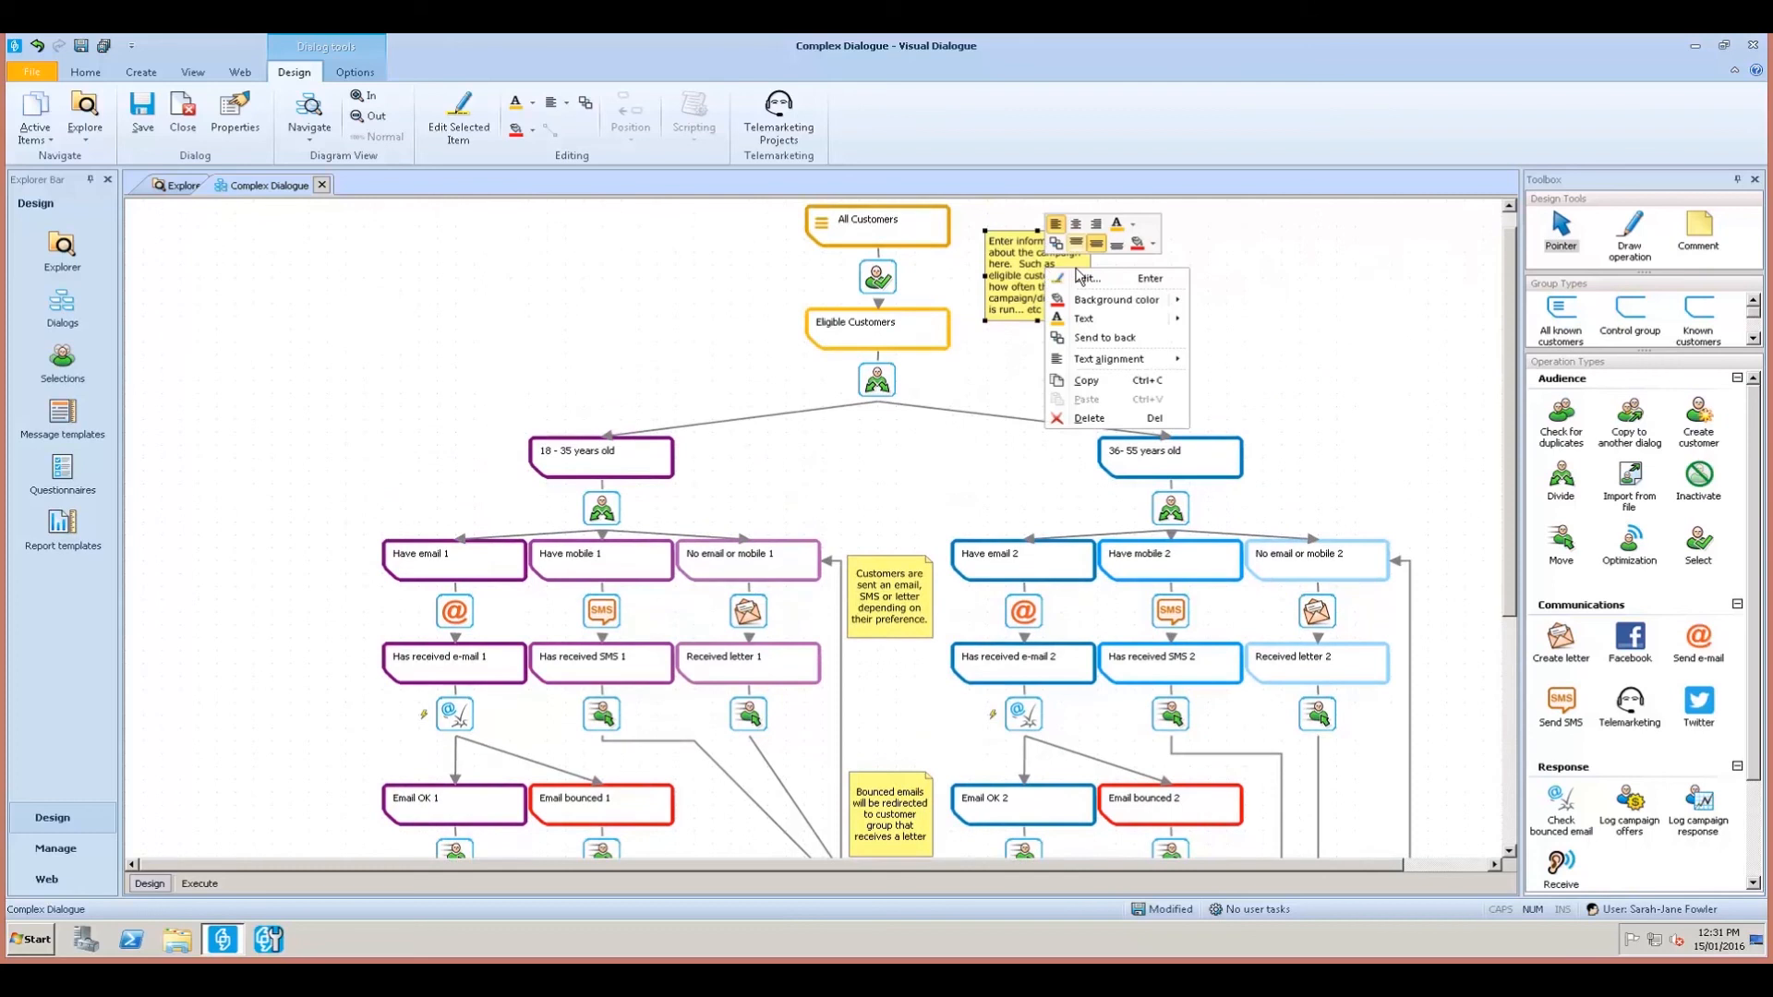
{"action": "left_click", "coordinate": [1076, 224]}
Shrink the 7 days note and centre its text.
{"action": "scroll", "coordinate": [881, 590], "scroll_direction": "down", "scroll_amount": 2}
{"action": "scroll", "coordinate": [881, 590], "scroll_direction": "down", "scroll_amount": 5}
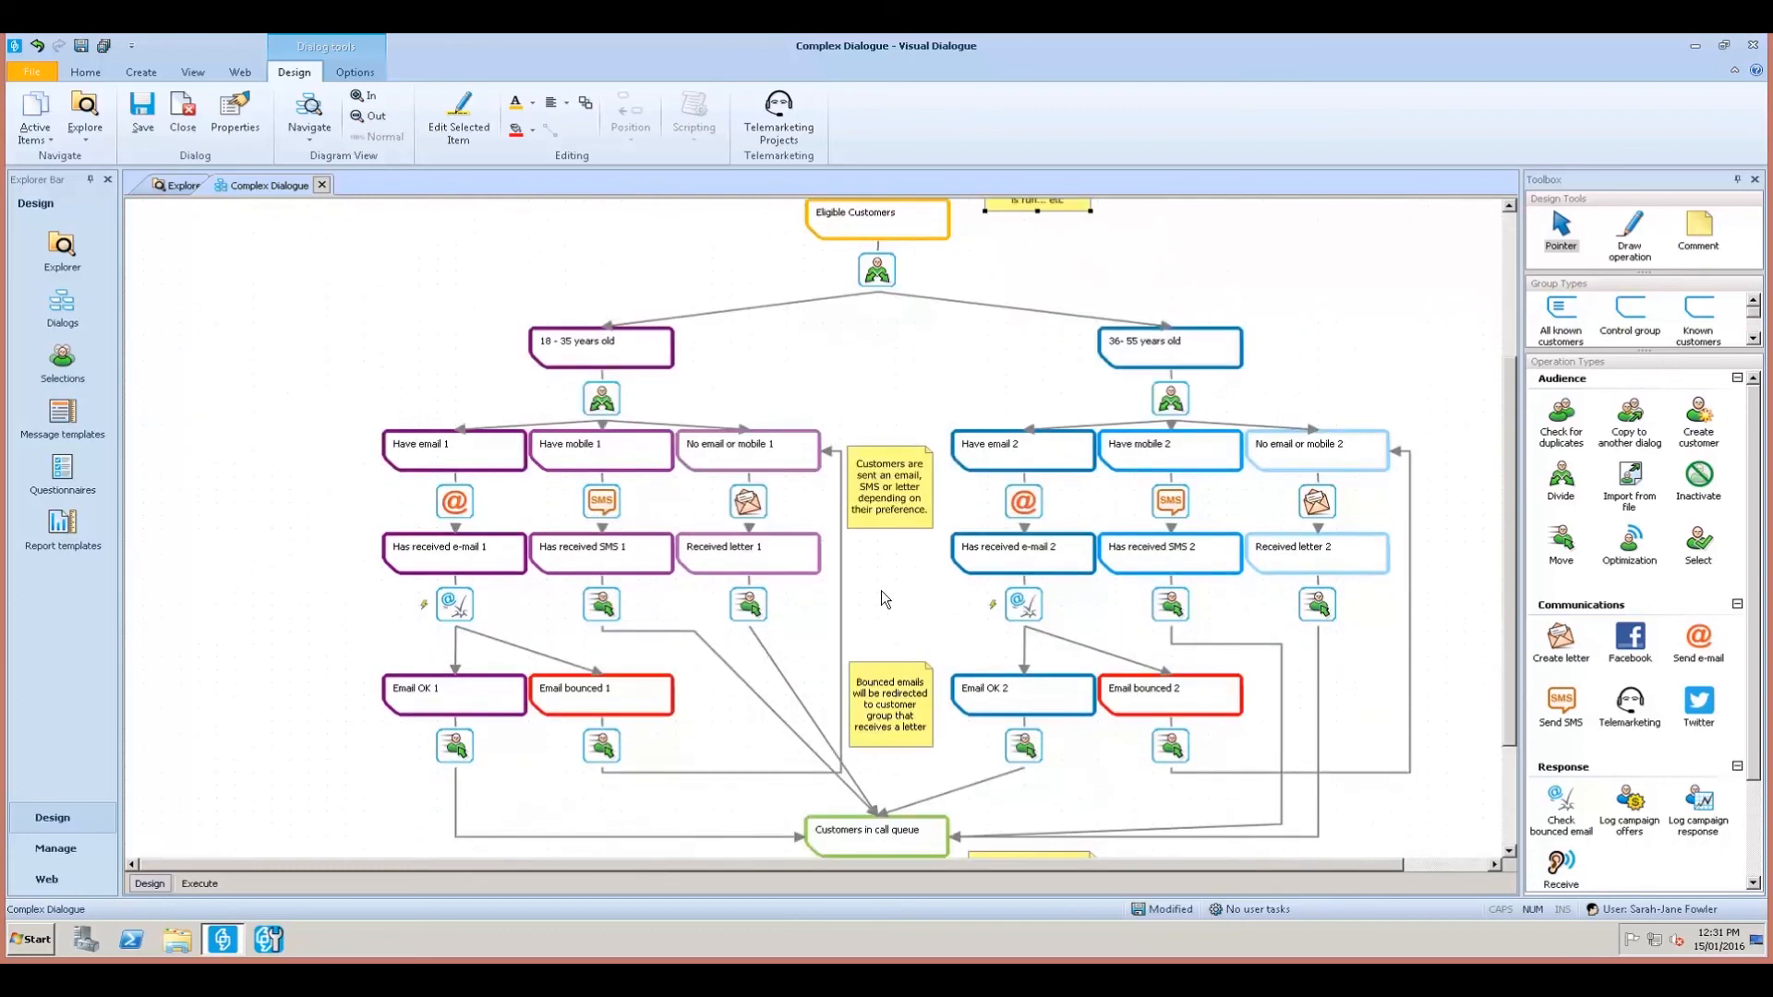
{"action": "left_click", "coordinate": [1000, 622]}
{"action": "left_click_drag", "start_coordinate": [1098, 679], "coordinate": [1060, 652]}
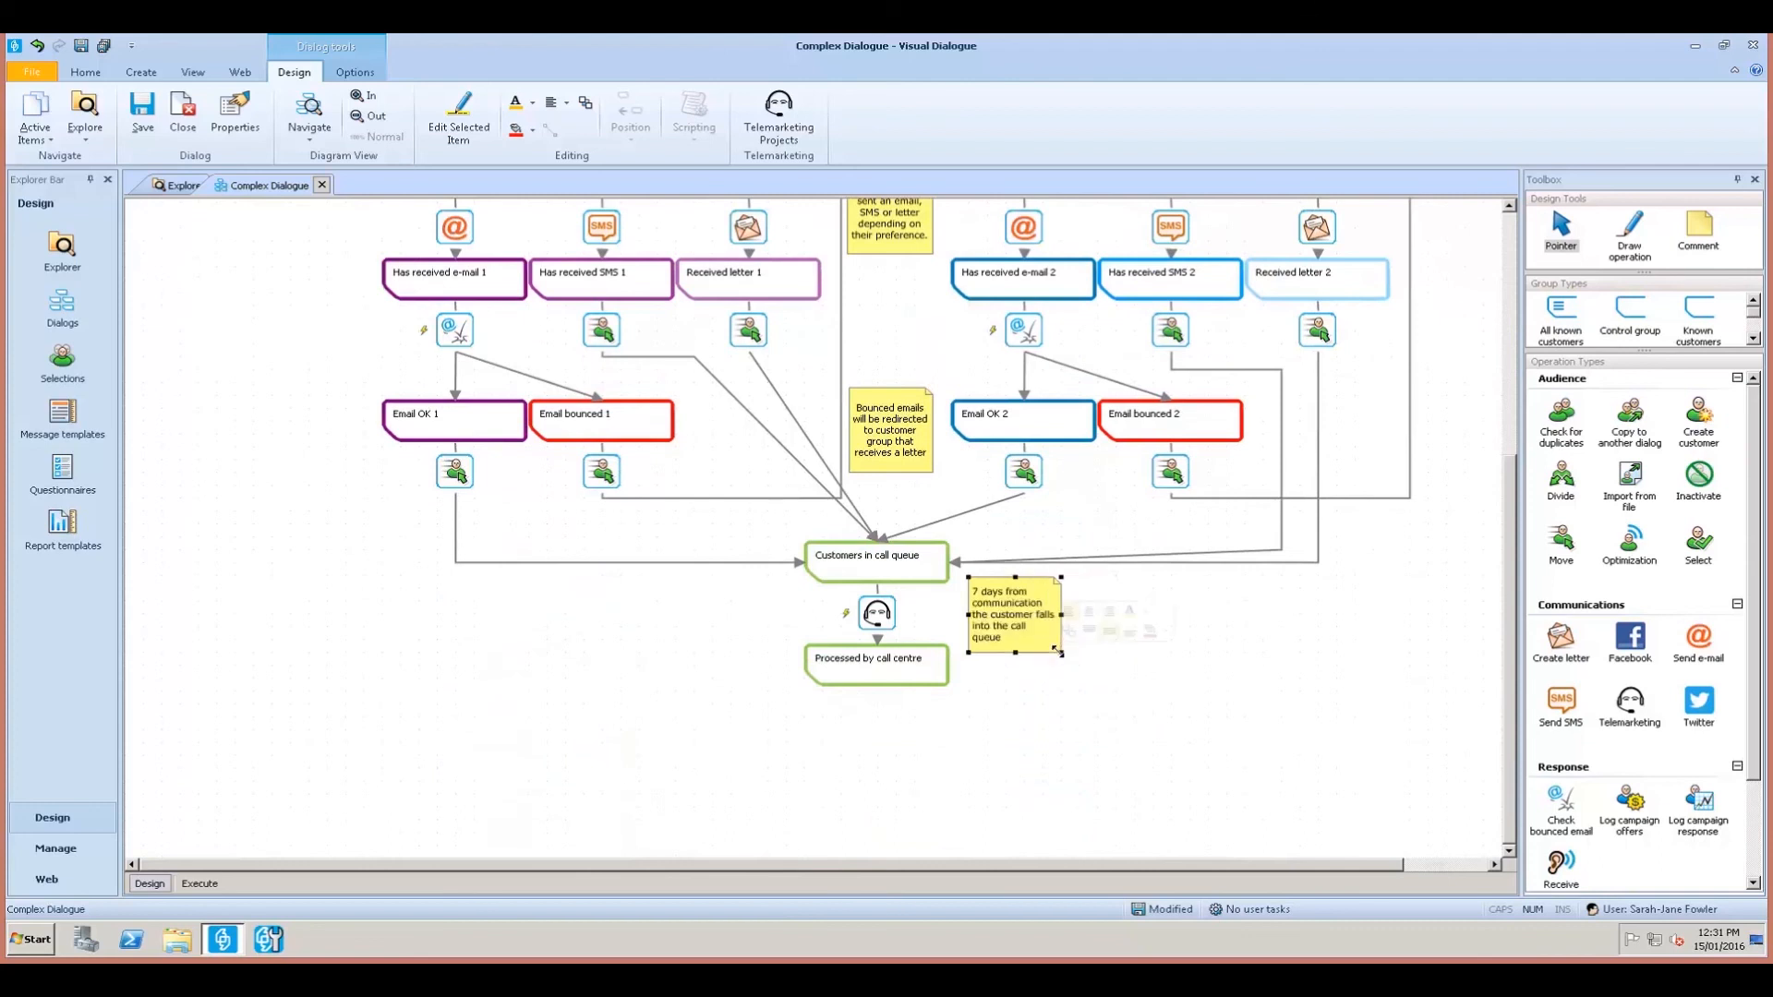
{"action": "right_click", "coordinate": [1035, 636]}
{"action": "left_click", "coordinate": [1070, 611]}
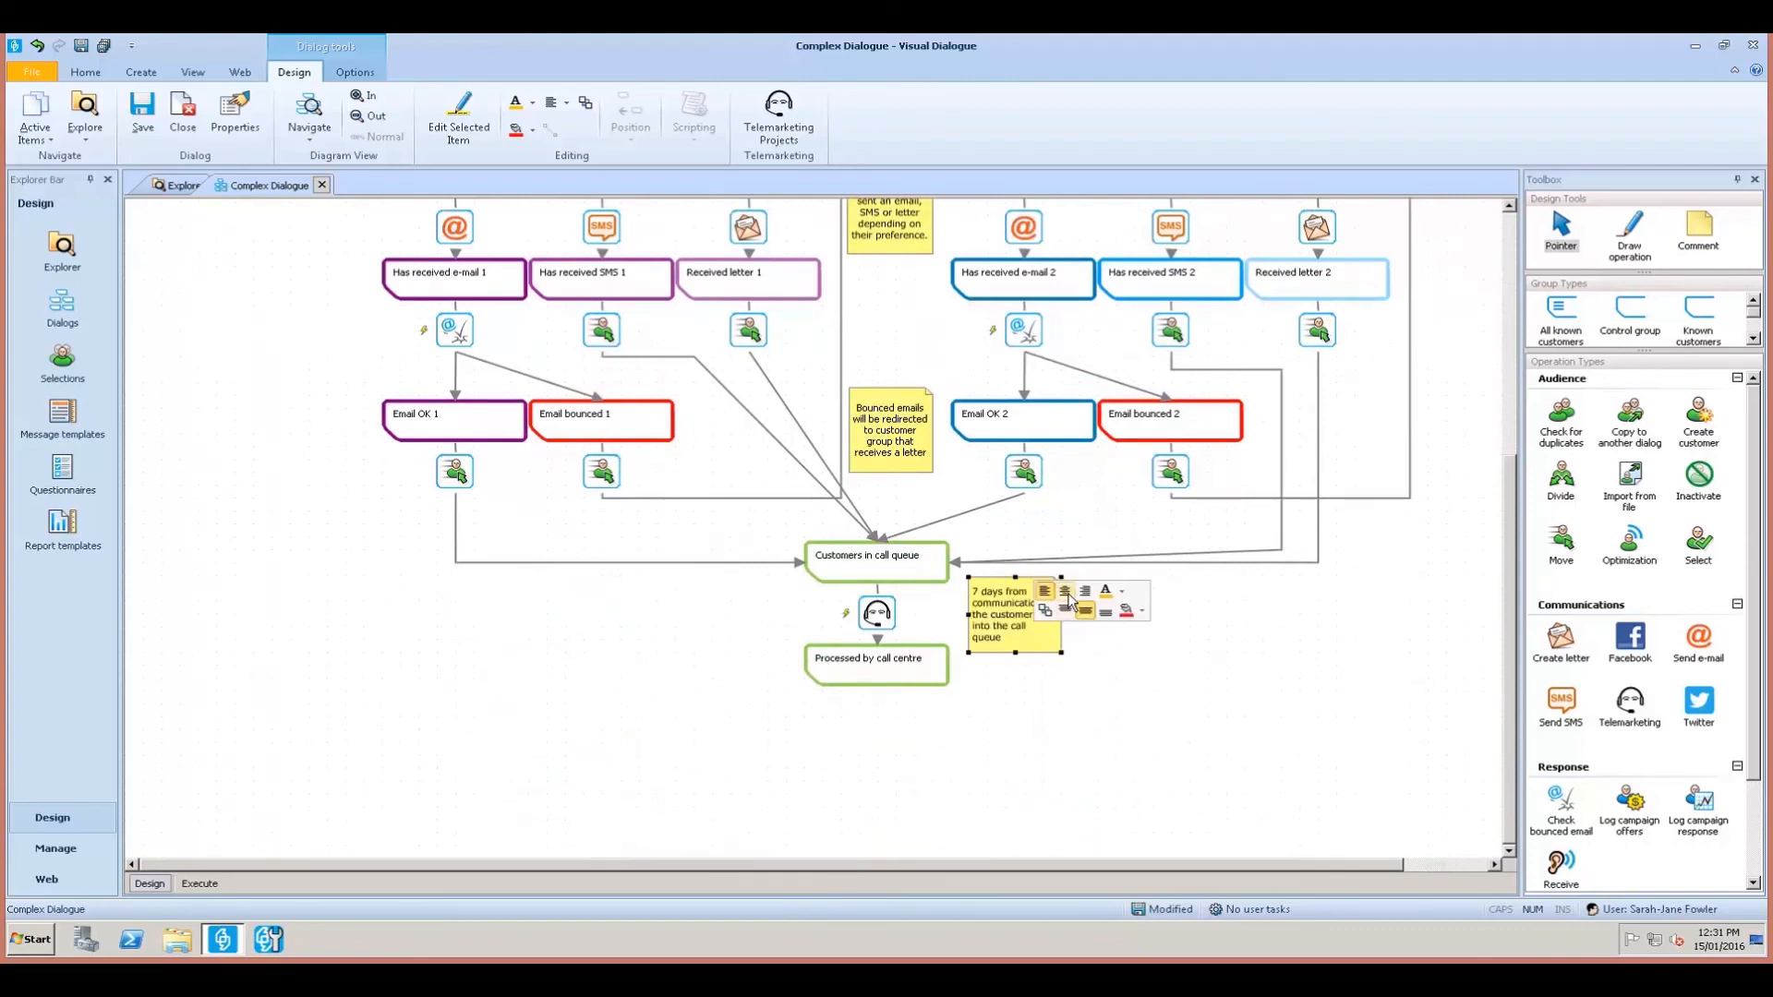
Zoom out so the whole campaign flowchart is visible.
{"action": "left_click", "coordinate": [1062, 774]}
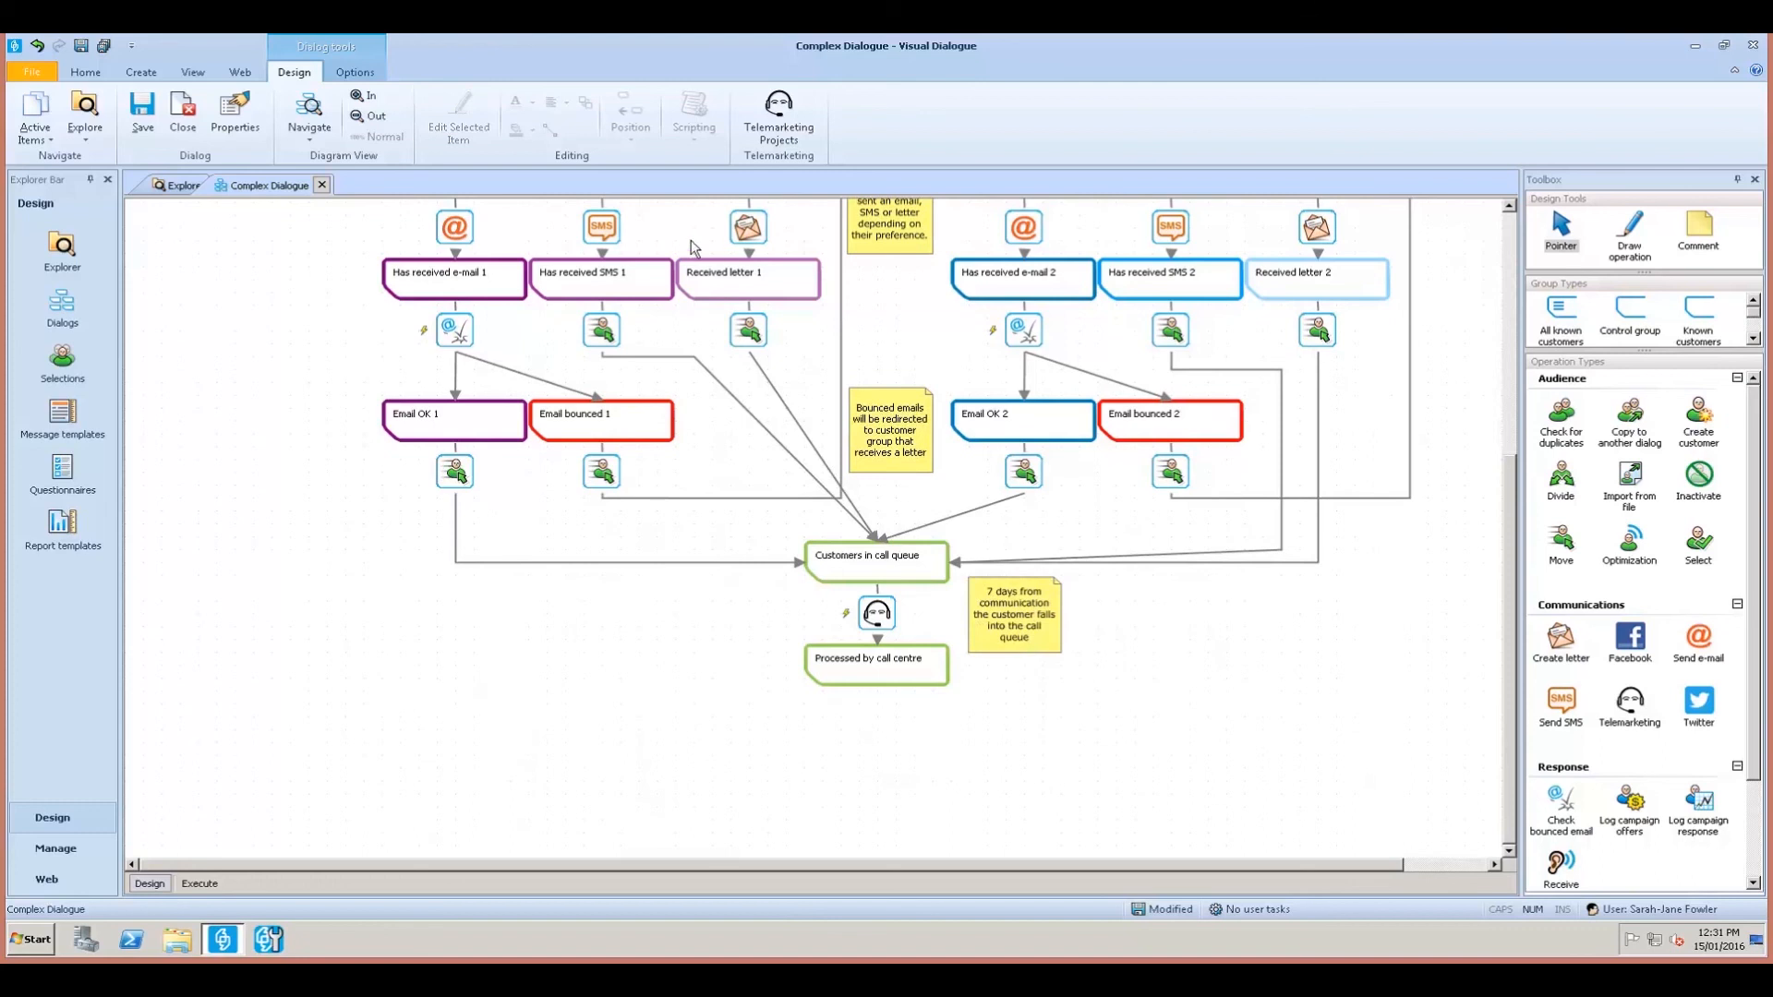
{"action": "left_click", "coordinate": [366, 115]}
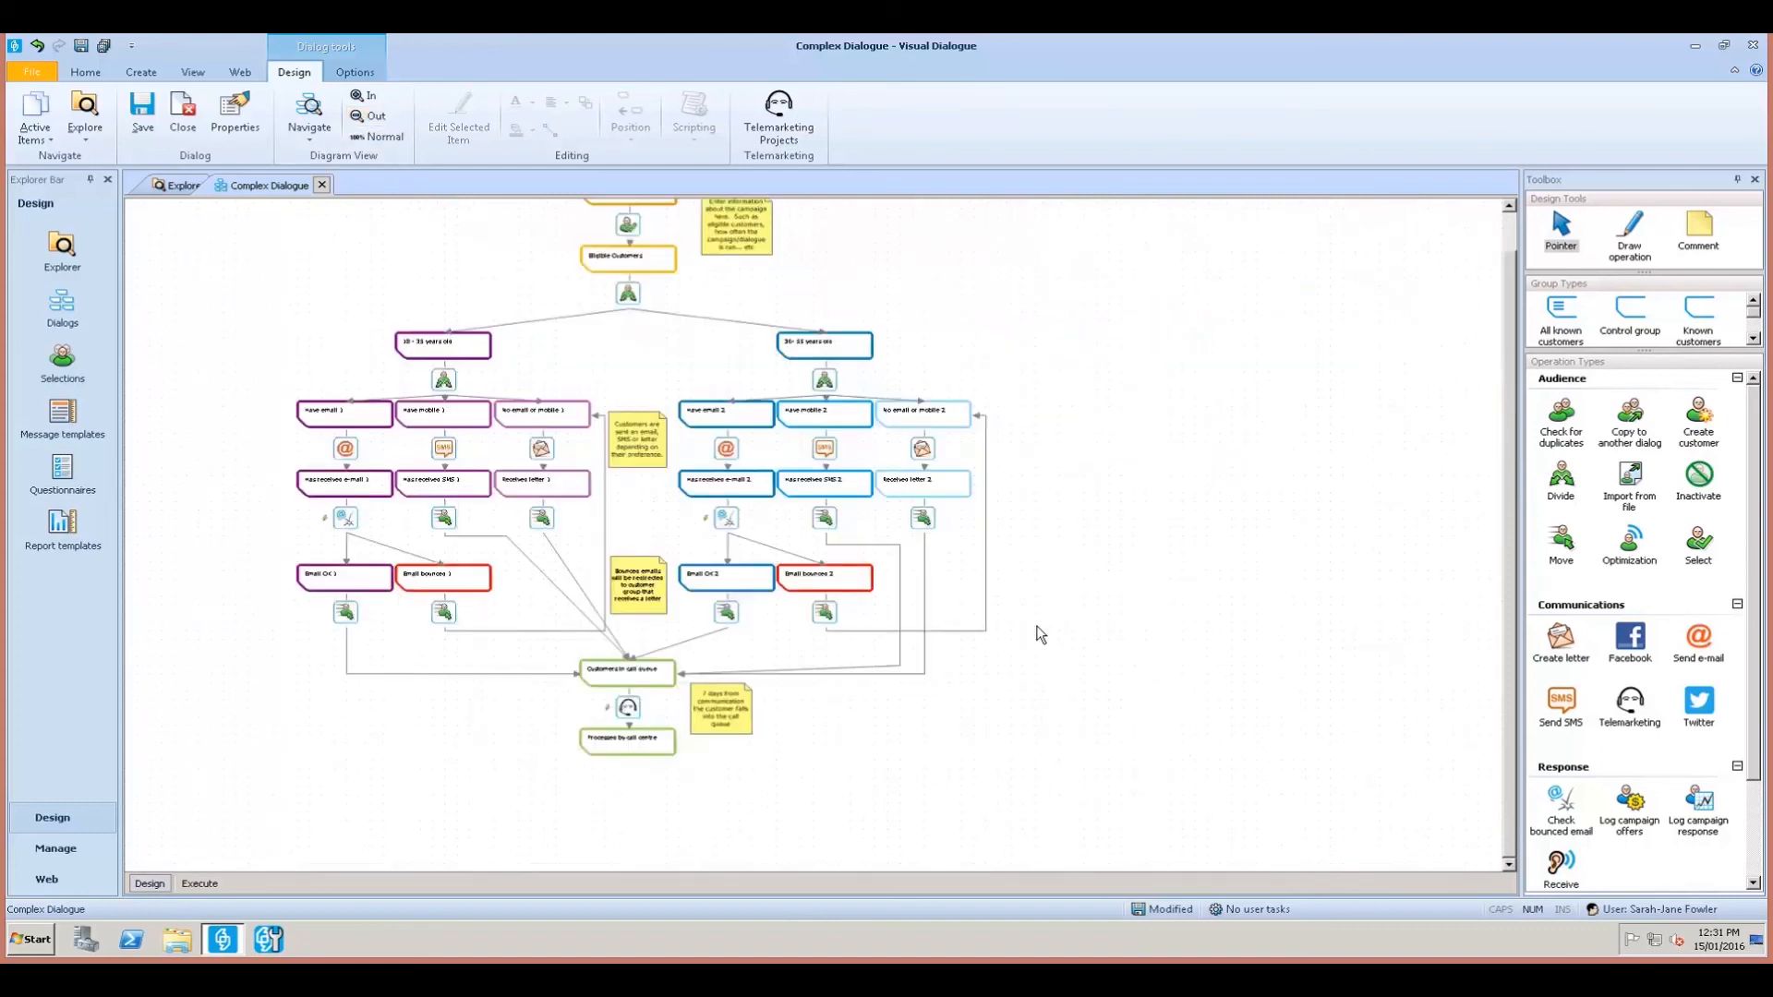
{"action": "scroll", "coordinate": [1040, 634], "scroll_direction": "up", "scroll_amount": 2}
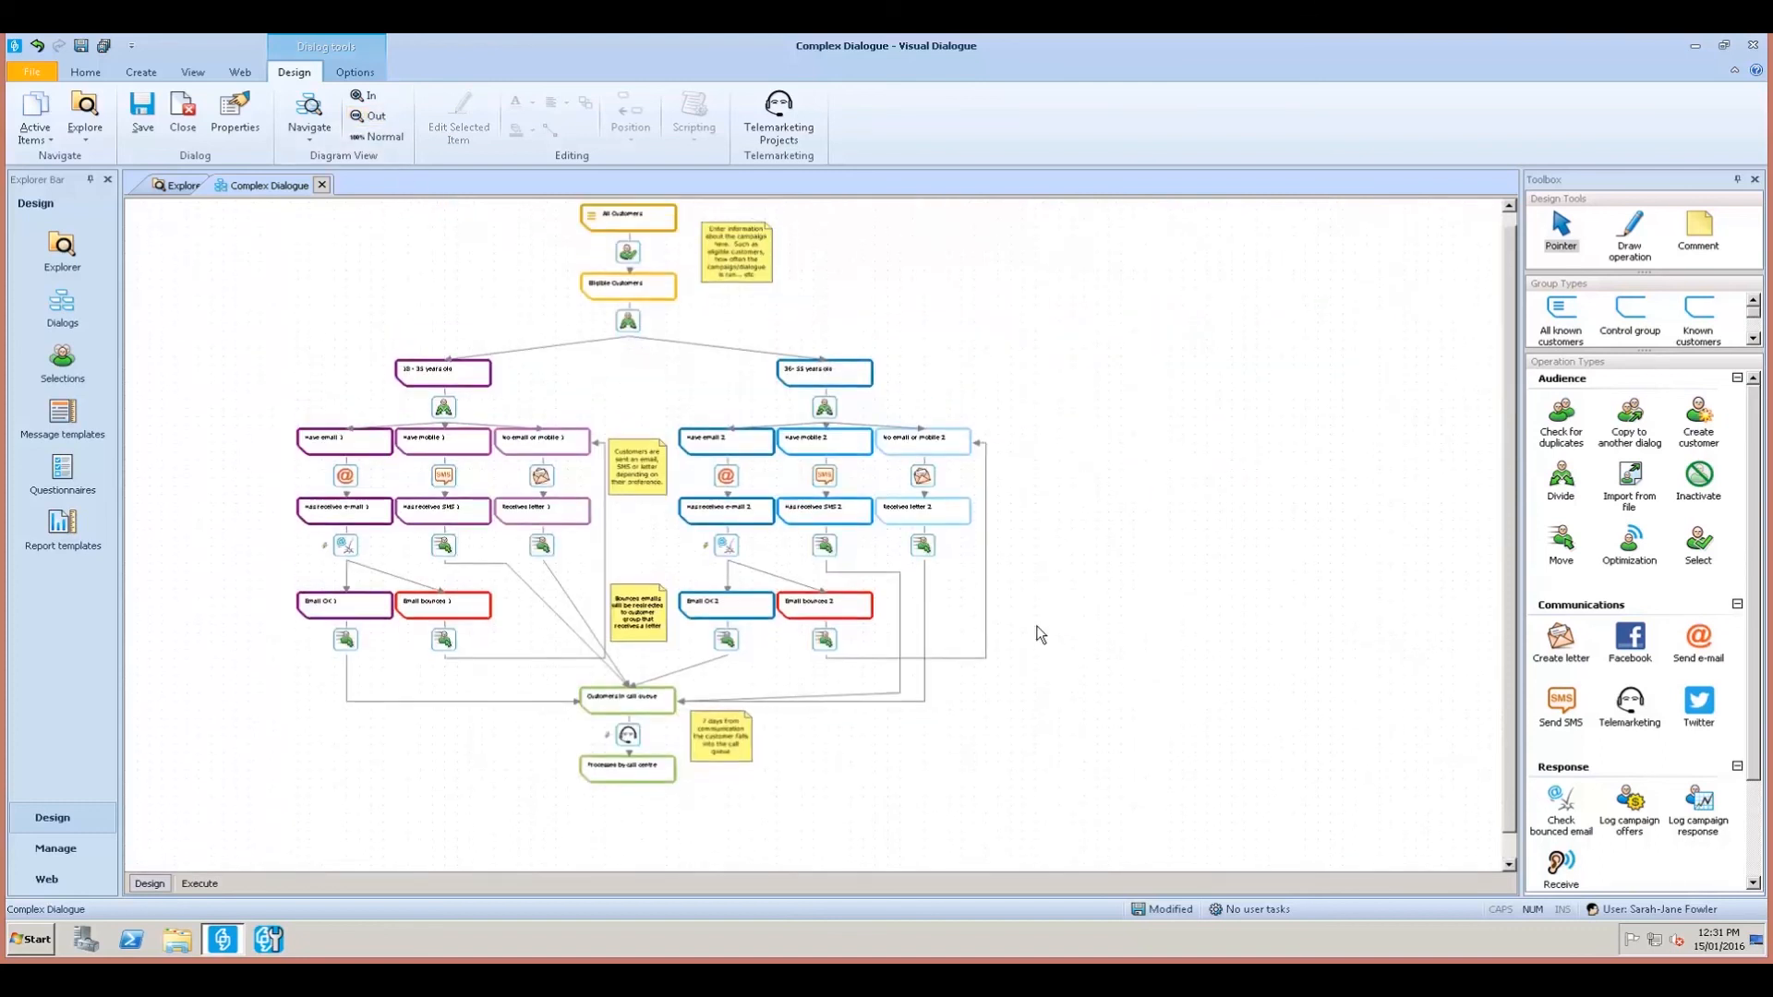
{"action": "scroll", "coordinate": [1040, 634], "scroll_direction": "up", "scroll_amount": 1}
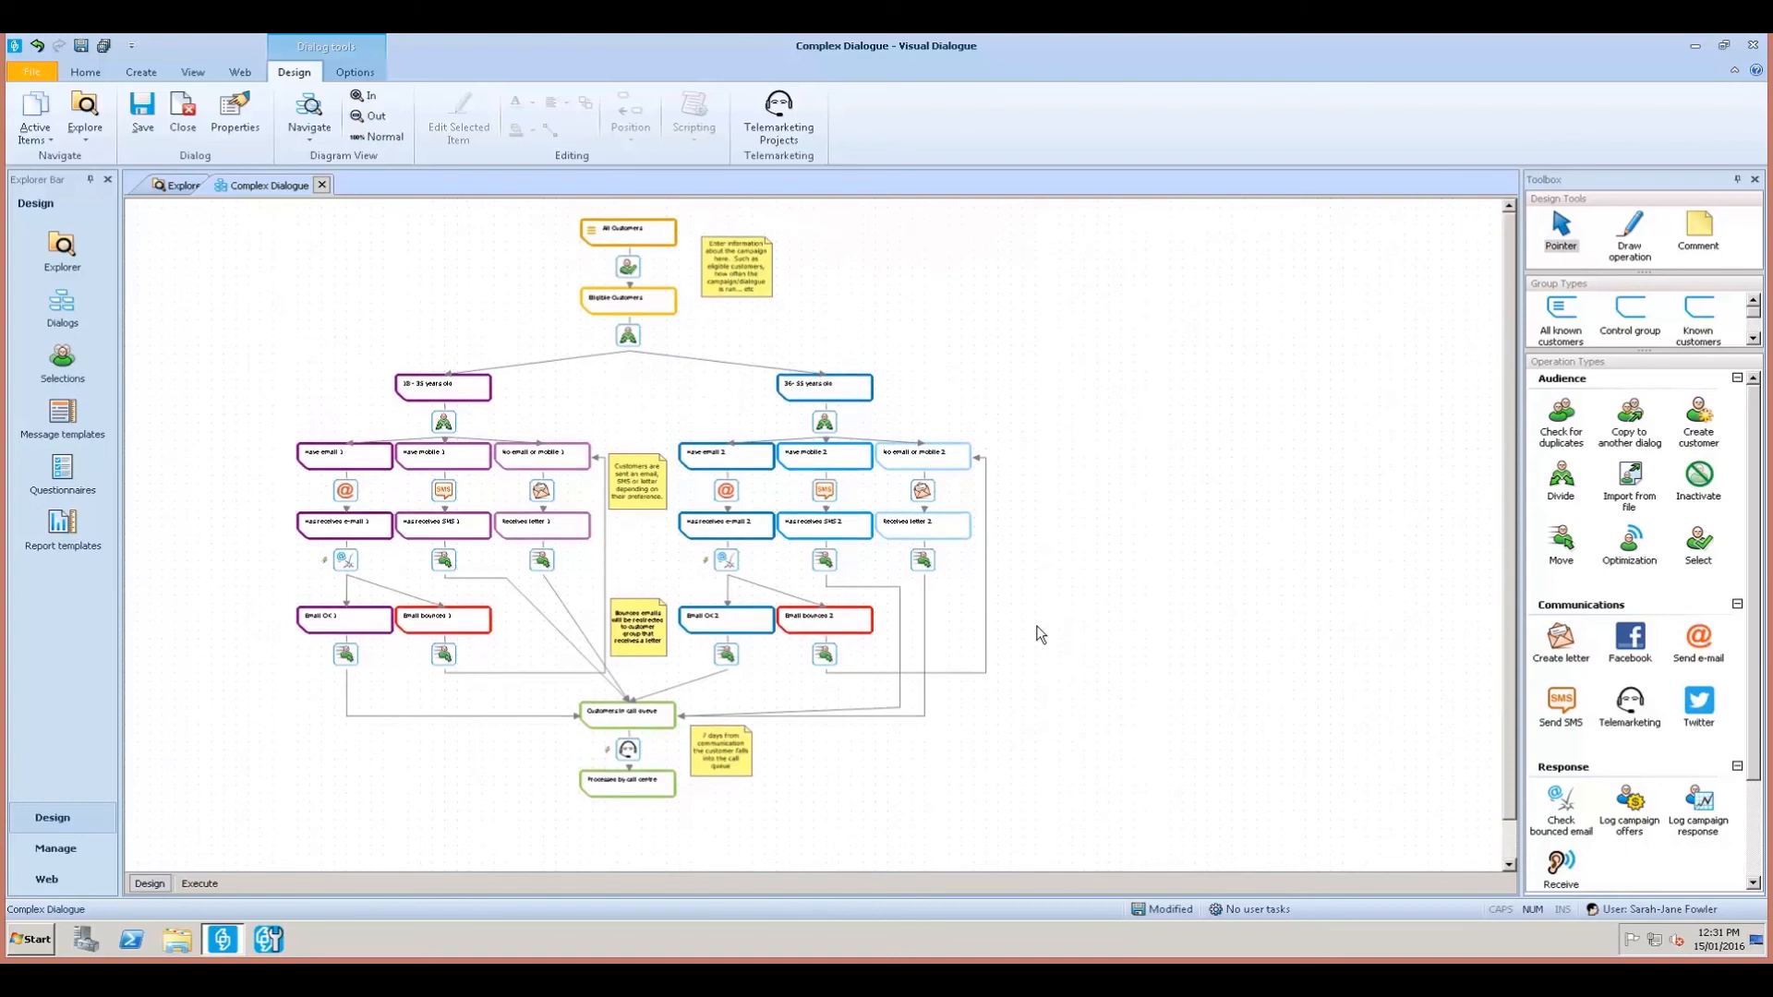